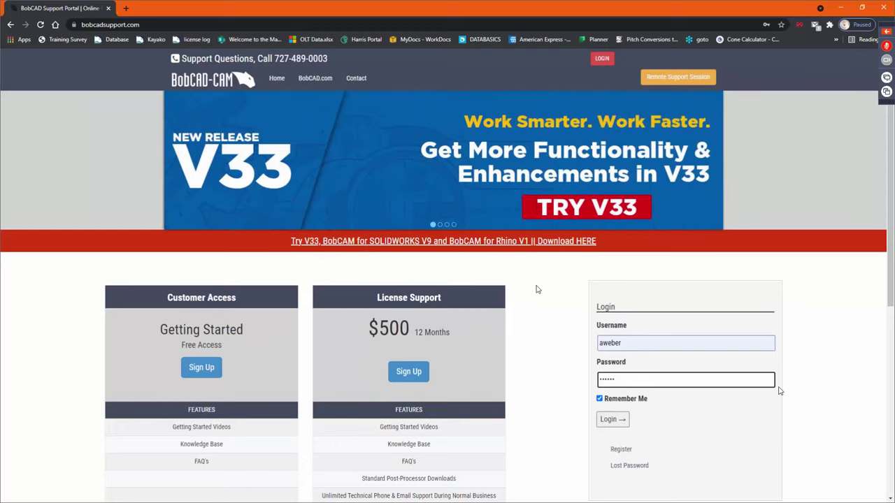
# - Log in to the support portal with the saved credentials and decline Chrome's password update
pyautogui.click(616, 424)
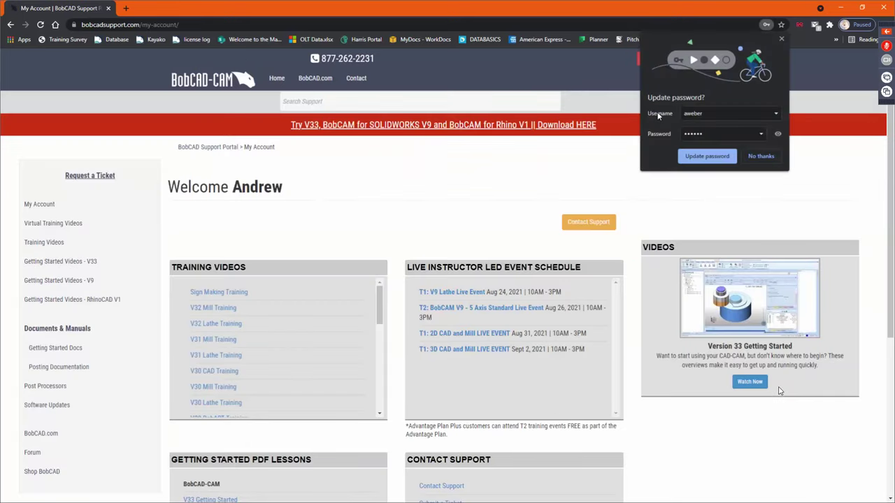
pyautogui.click(757, 160)
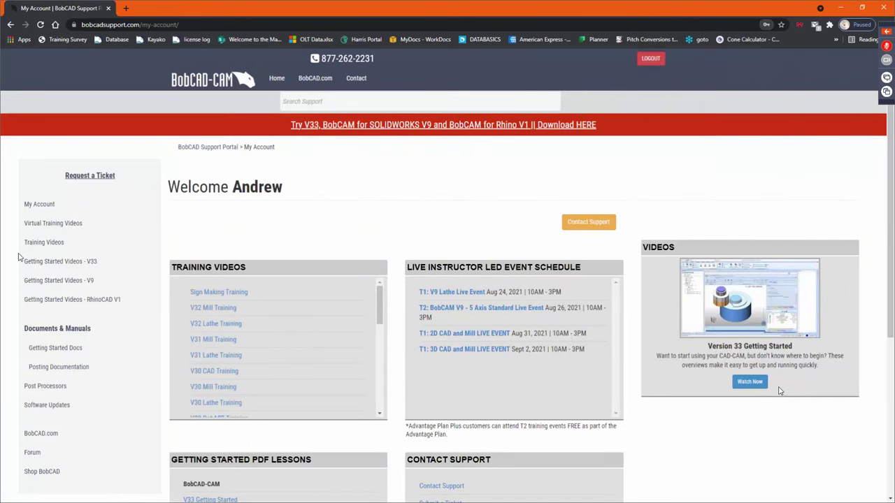
# - Open Virtual Training Videos and browse the T1, T2 and T3 recorded training video lists
pyautogui.click(79, 225)
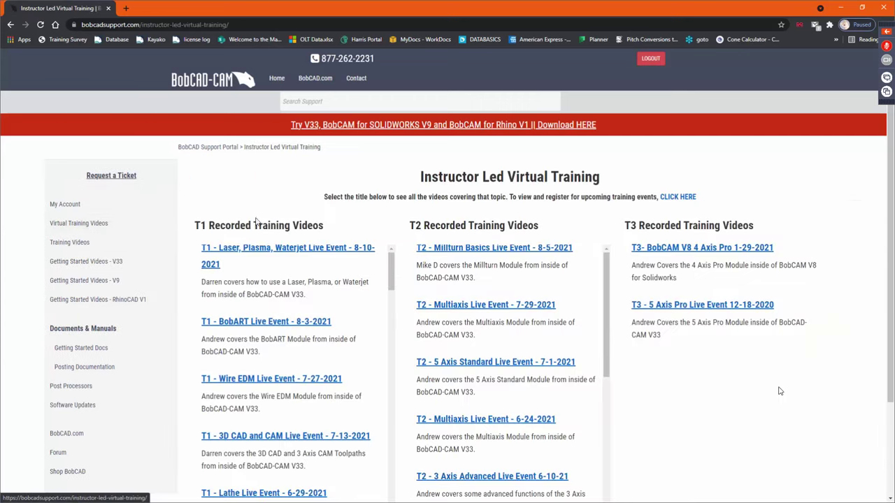
pyautogui.scroll(-5, 381, 222)
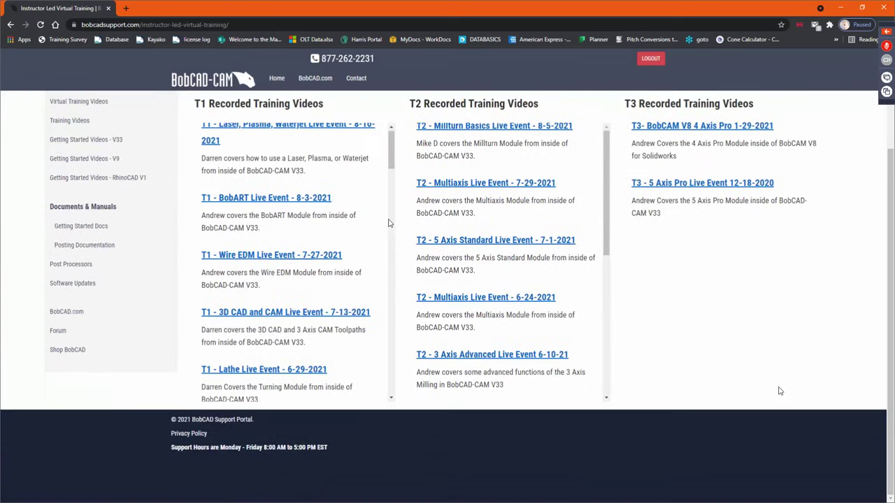
pyautogui.scroll(-15, 371, 224)
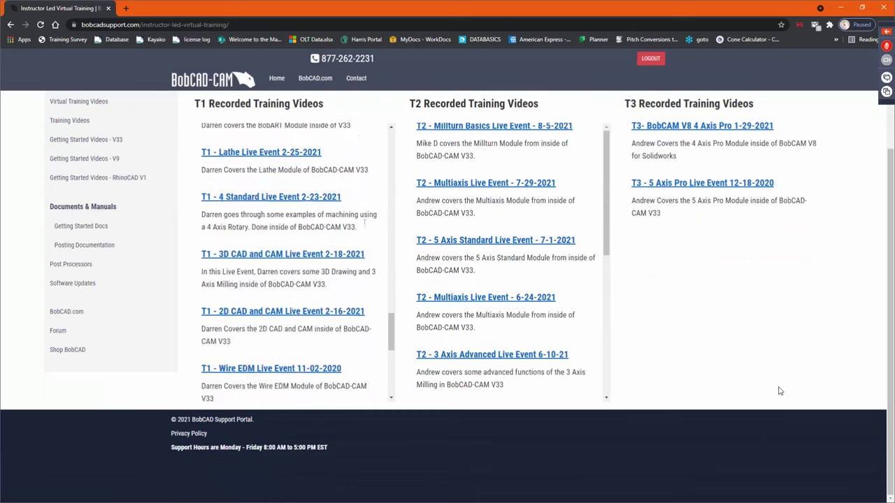
pyautogui.scroll(15, 265, 258)
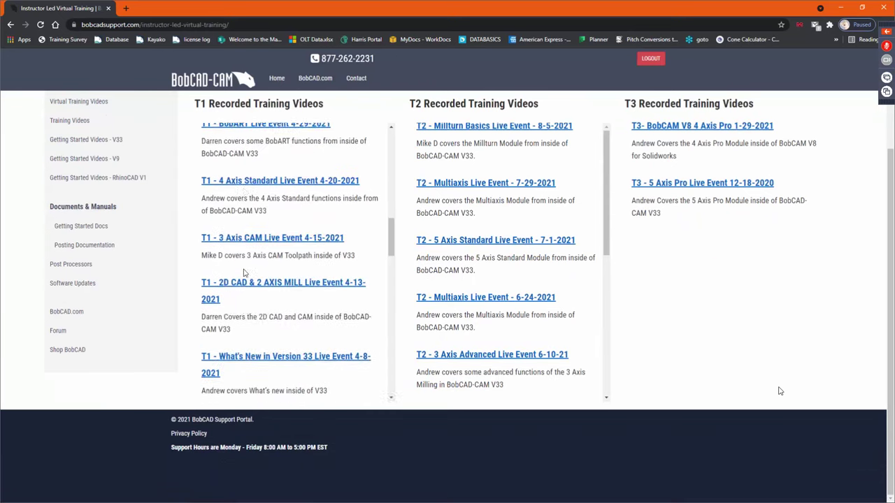
pyautogui.scroll(2, 276, 267)
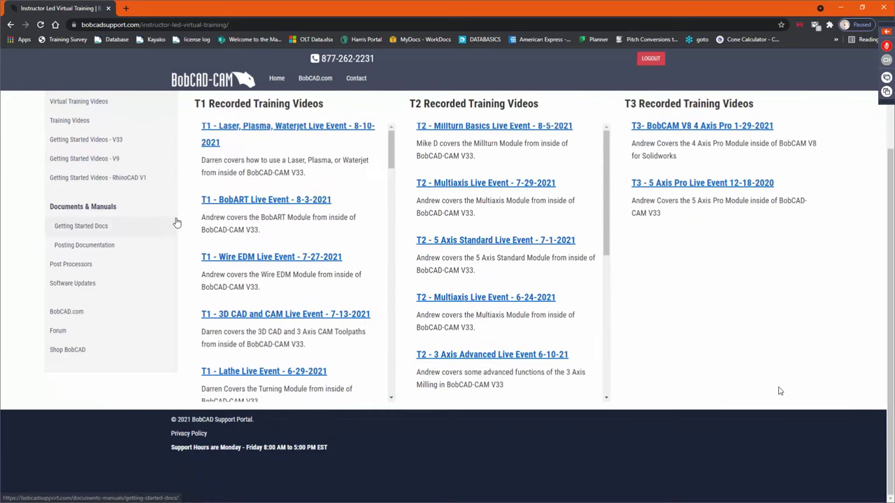
pyautogui.scroll(2, 176, 222)
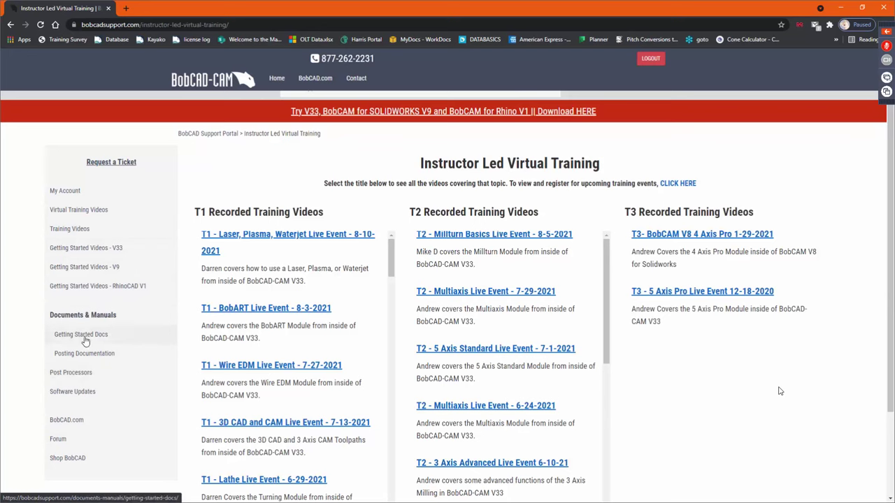
# - Open the Post Processors page's download wizard and enter the customer ID
pyautogui.click(81, 375)
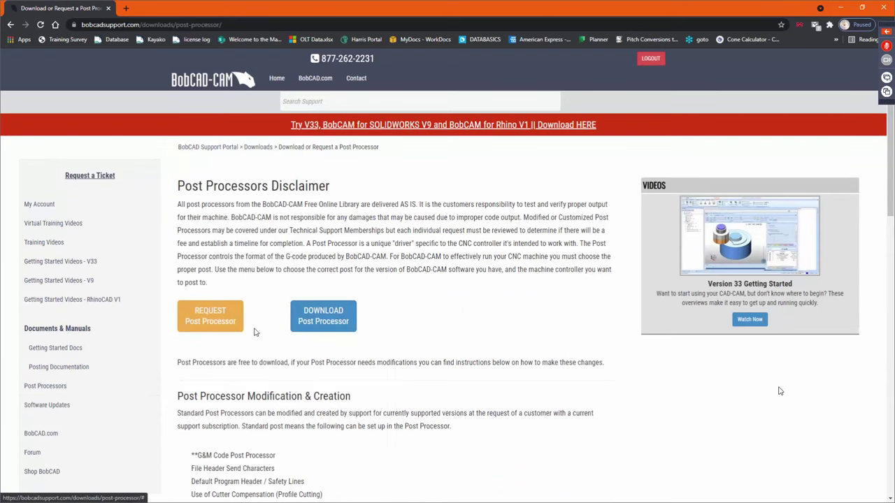
pyautogui.click(308, 322)
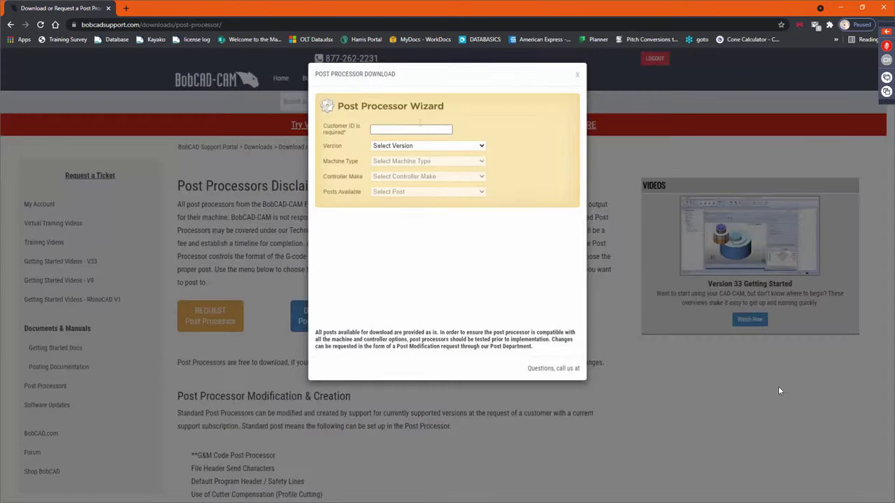
pyautogui.click(414, 128)
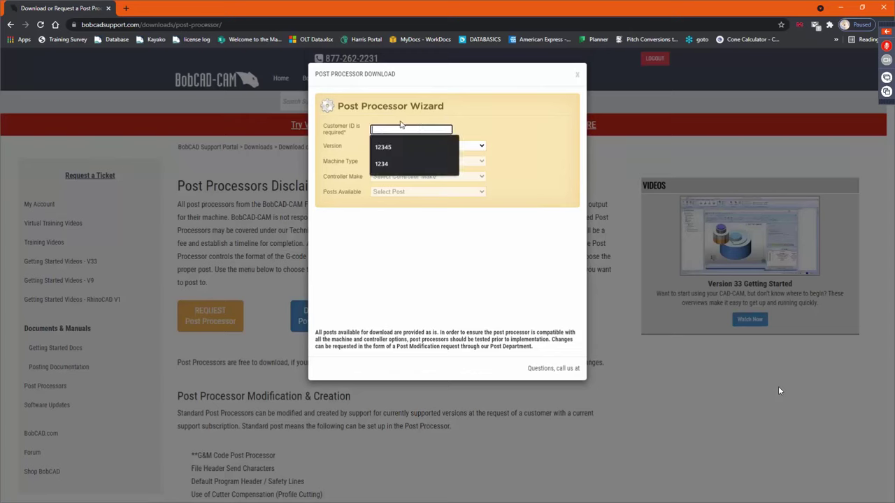
pyautogui.write('12345')
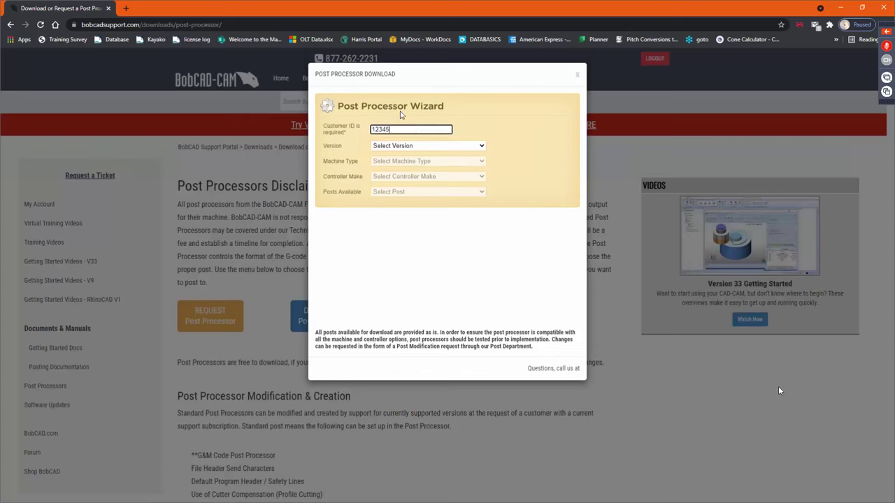
# - Filter for BobCAM for Solidworks V7-V9, Lathe, Fanuc, review the available posts, then close the wizard
pyautogui.click(472, 148)
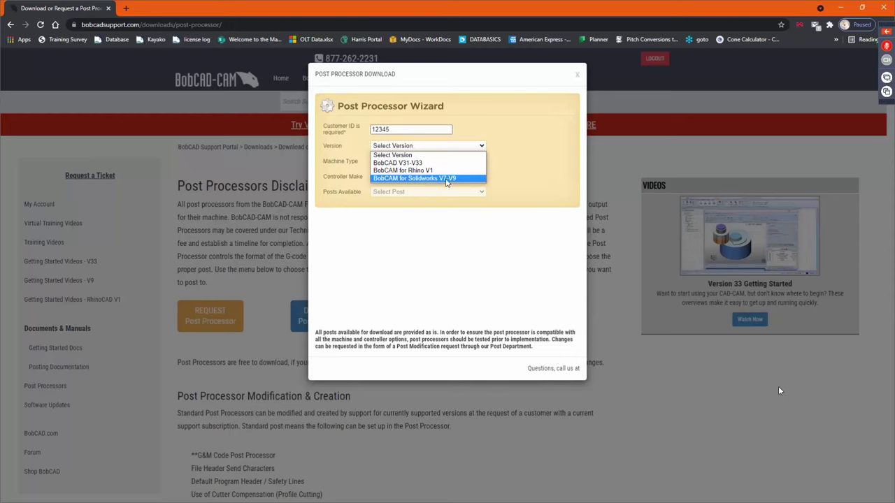
pyautogui.click(447, 179)
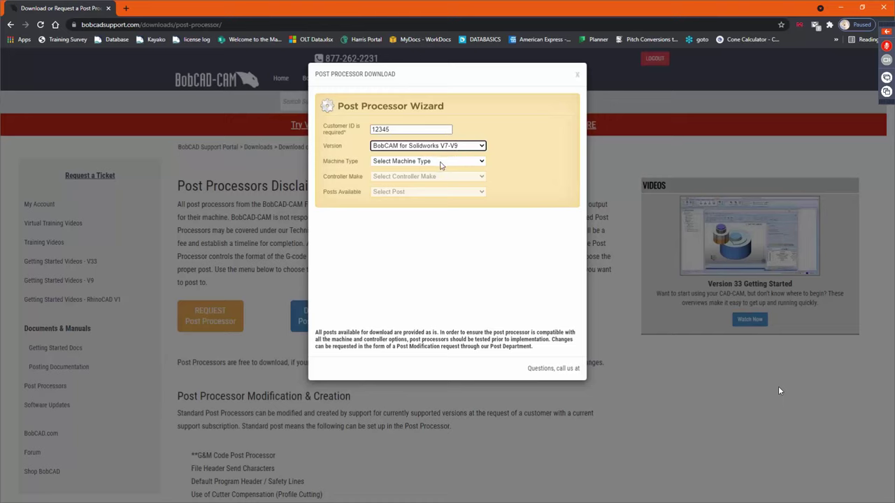
pyautogui.click(443, 162)
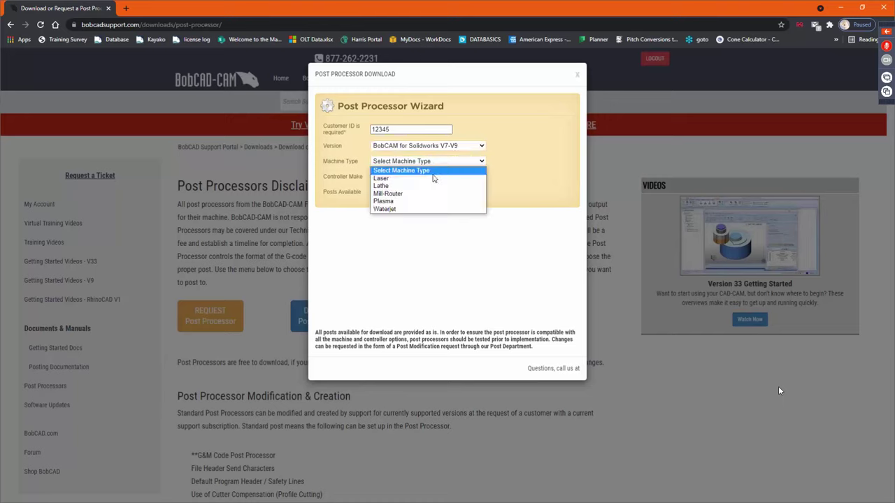
pyautogui.click(392, 185)
pyautogui.click(393, 177)
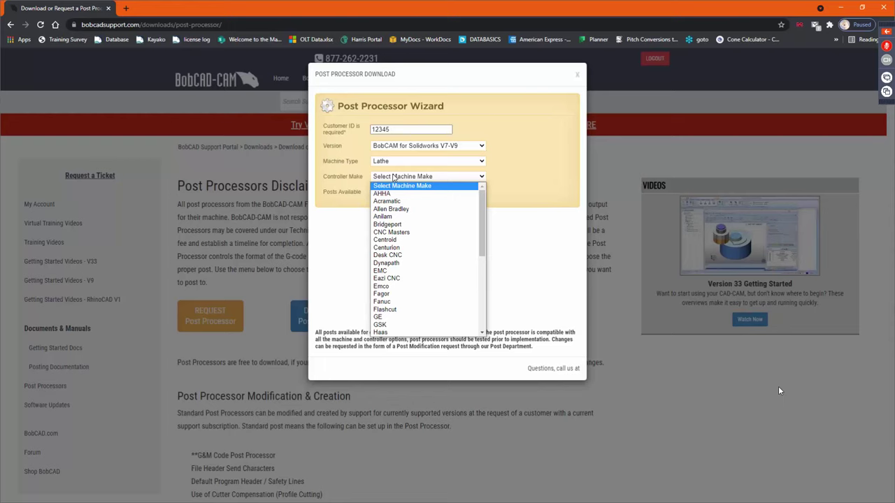
pyautogui.click(400, 302)
pyautogui.click(427, 193)
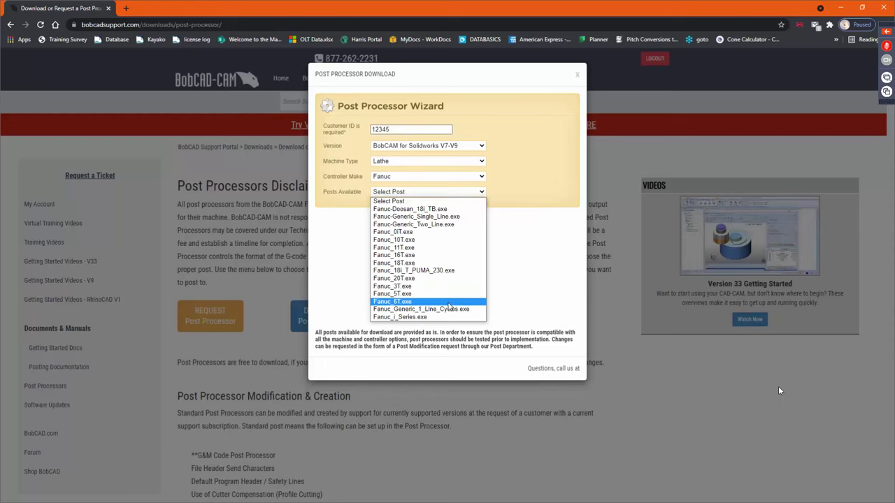
pyautogui.click(503, 191)
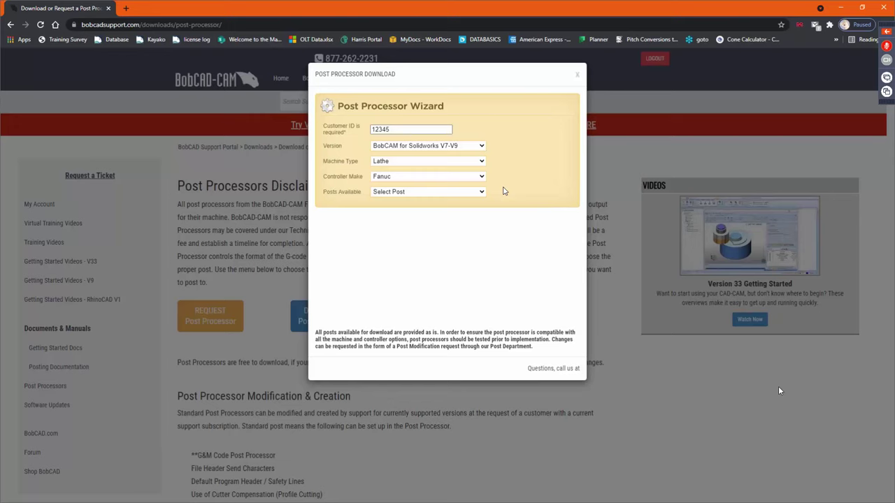
pyautogui.click(576, 76)
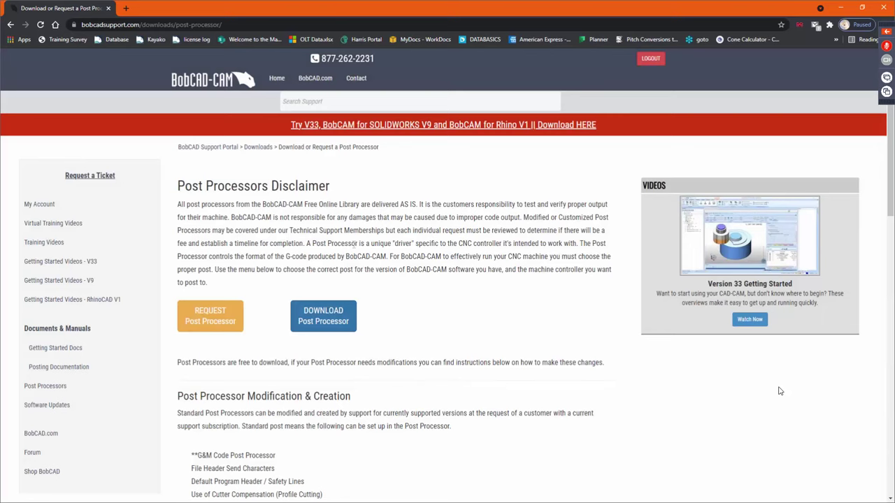
# - Open the Request Post Processor form and scroll through its machine fields and request form downloads
pyautogui.click(218, 315)
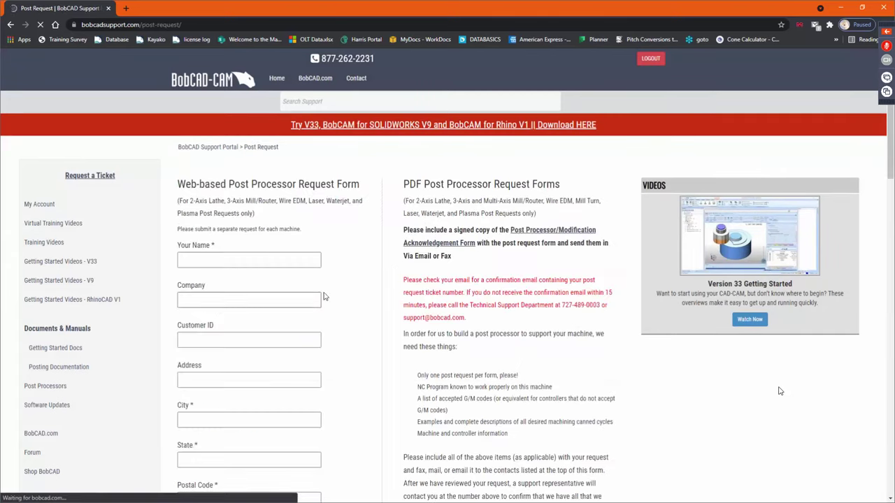
pyautogui.scroll(-1, 779, 392)
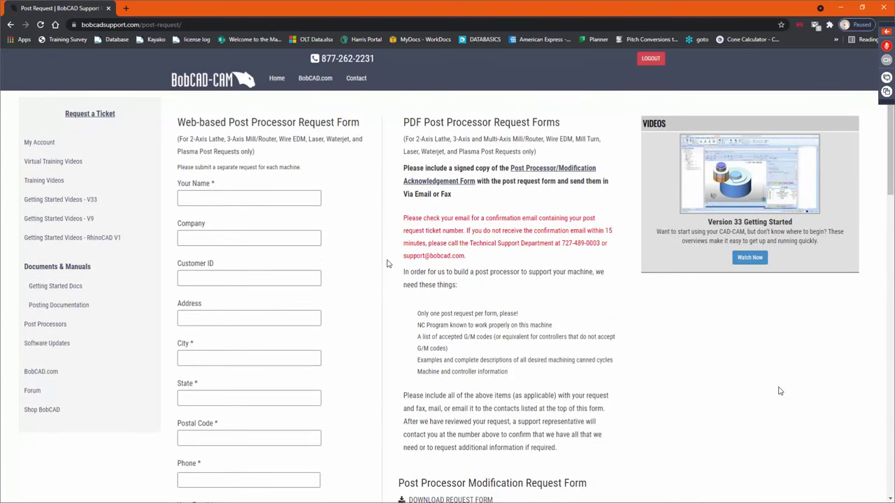
pyautogui.scroll(-1, 385, 279)
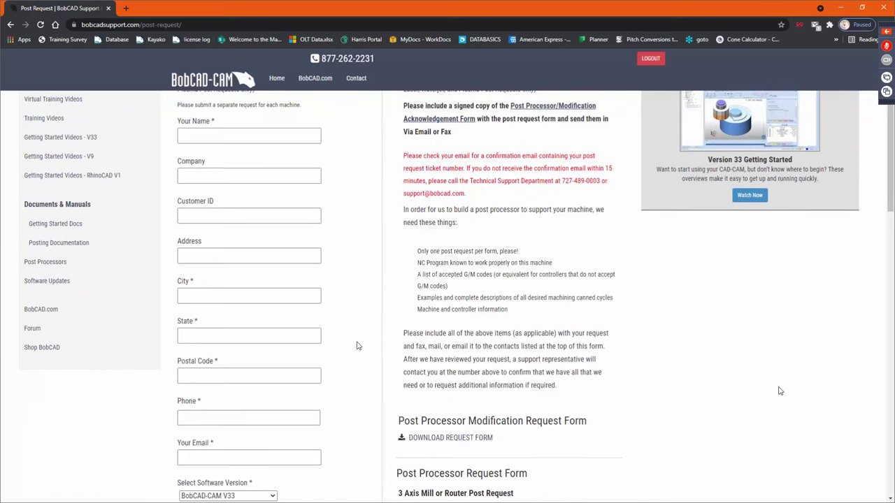
pyautogui.scroll(-1, 360, 344)
pyautogui.scroll(-4, 339, 321)
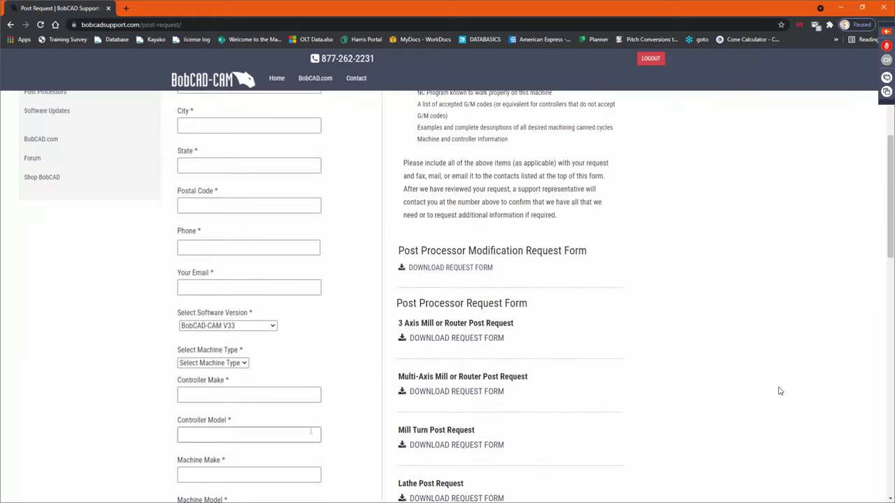
pyautogui.scroll(-4, 328, 452)
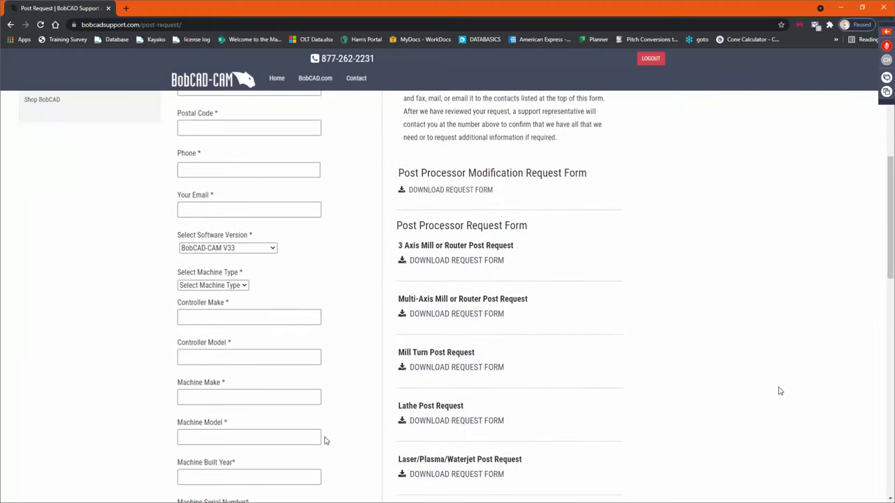
pyautogui.scroll(-2, 343, 419)
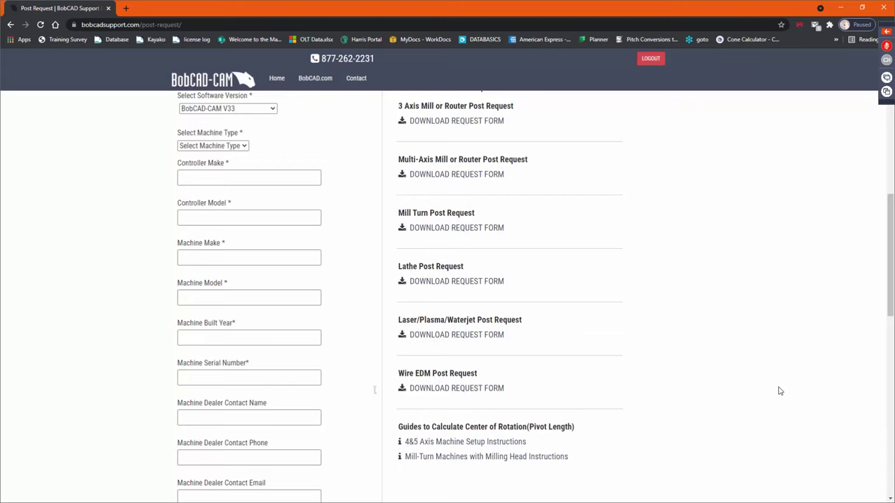
pyautogui.scroll(1, 565, 183)
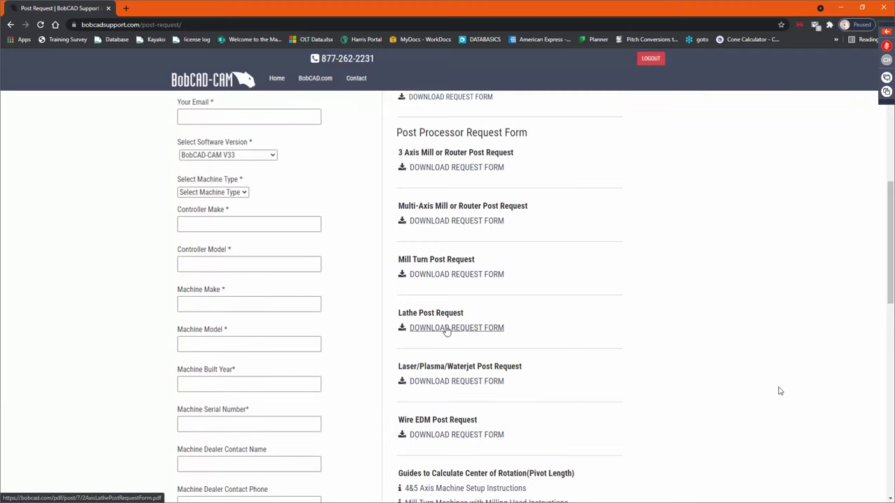
pyautogui.scroll(-1, 392, 326)
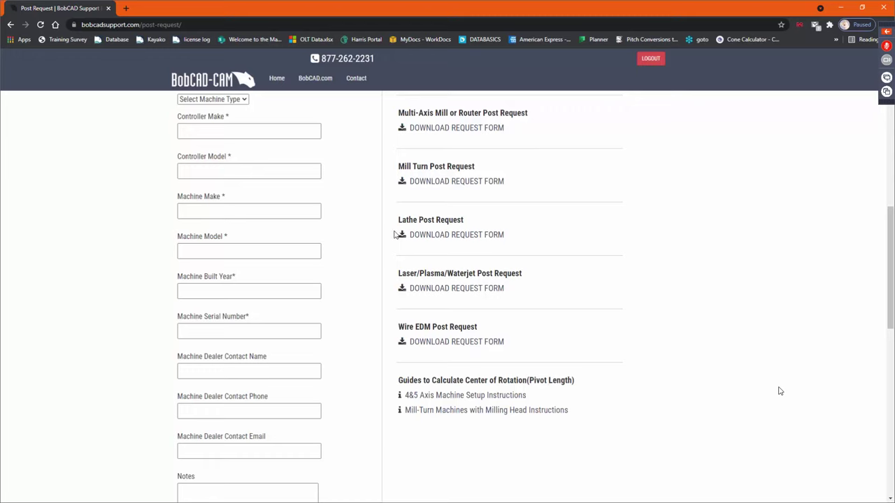
pyautogui.scroll(7, 450, 215)
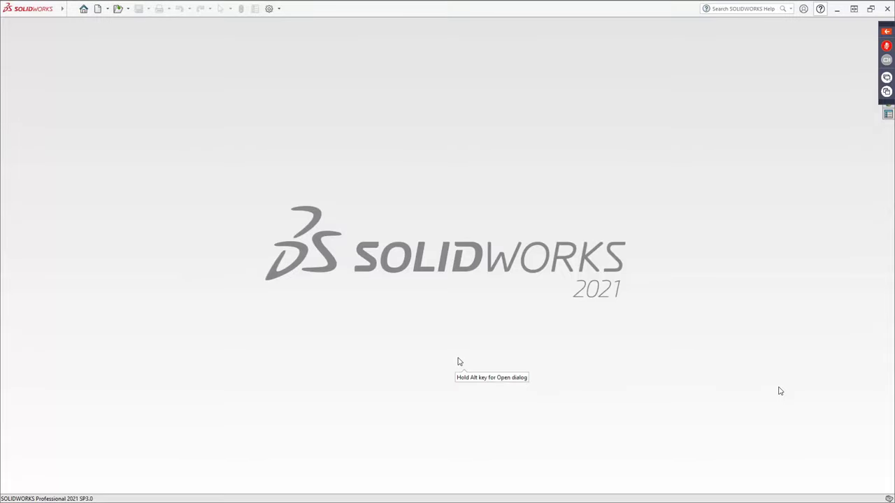
# - Open the Machining Example 1 part, widen the tree panel, and show the BobCAM tree
pyautogui.moveTo(588, 279); pyautogui.dragTo(588, 279)
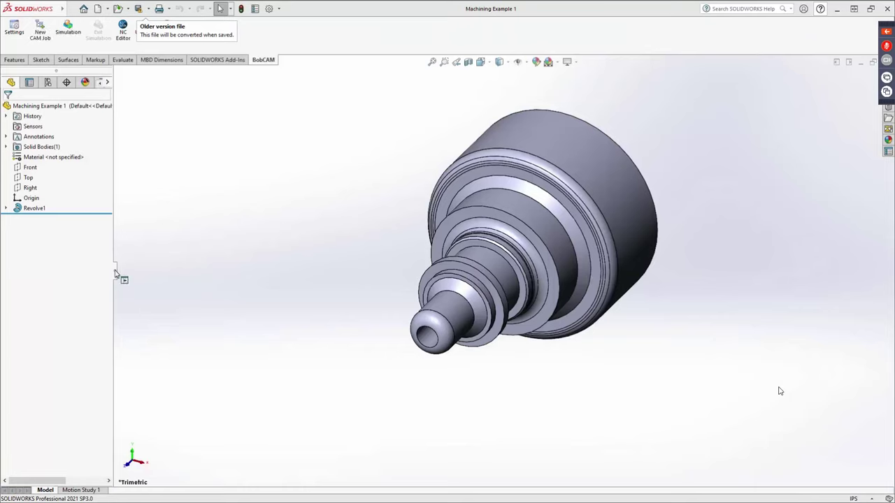
pyautogui.moveTo(116, 274); pyautogui.dragTo(179, 273)
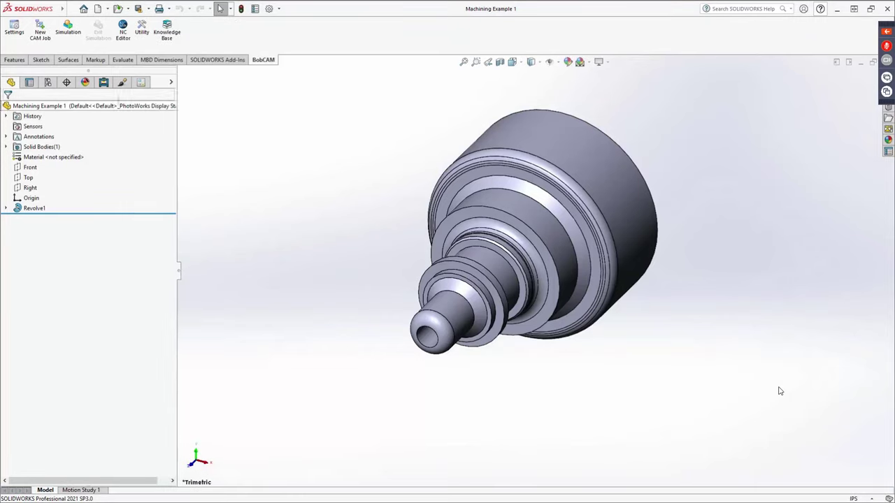
pyautogui.click(103, 83)
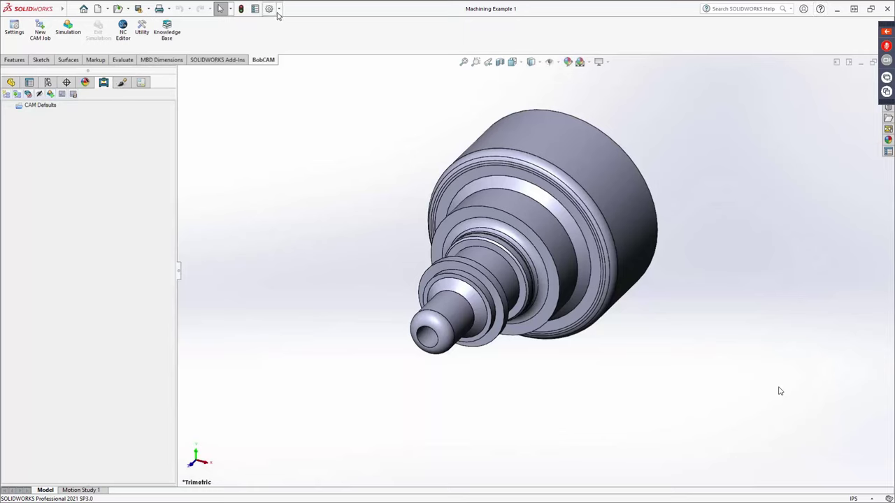
# - Uncheck BobCAM for SOLIDWORKS in the Add-Ins manager and apply the change
pyautogui.click(278, 9)
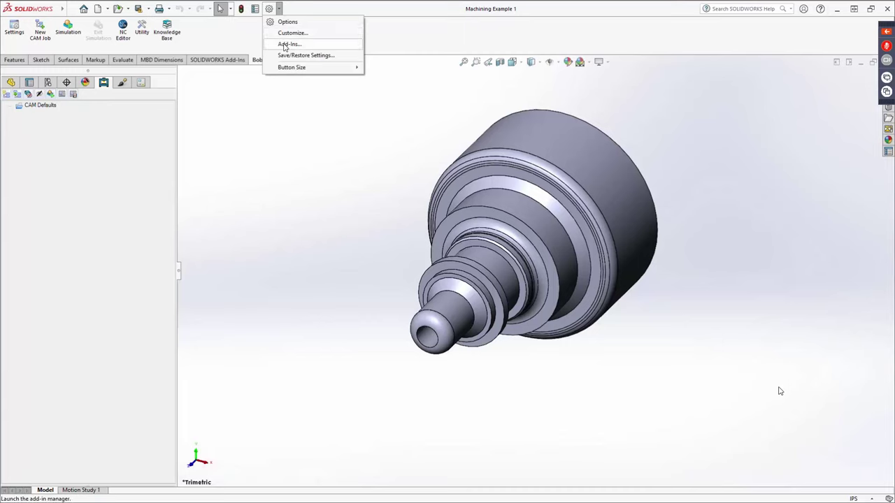
pyautogui.click(286, 45)
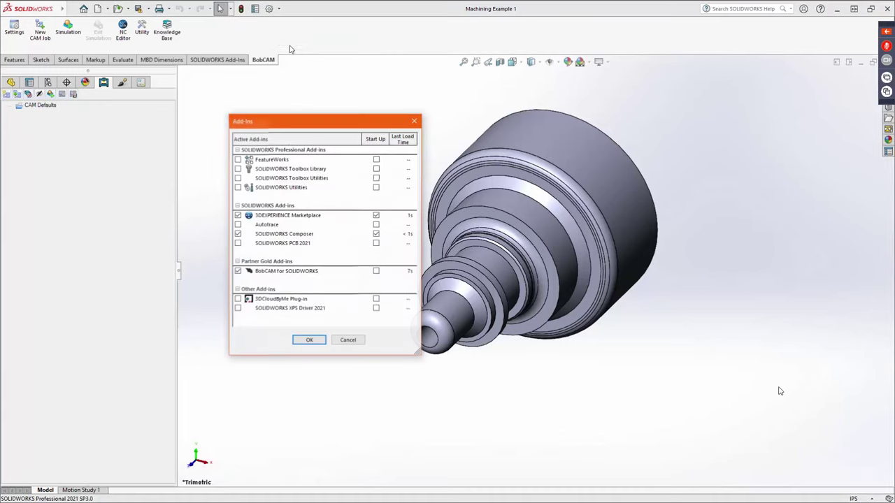
pyautogui.click(294, 272)
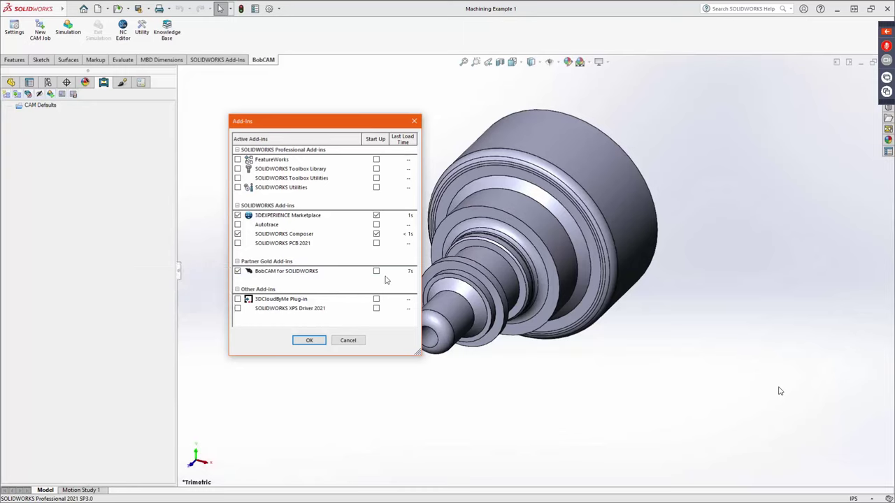
pyautogui.click(238, 271)
pyautogui.click(308, 339)
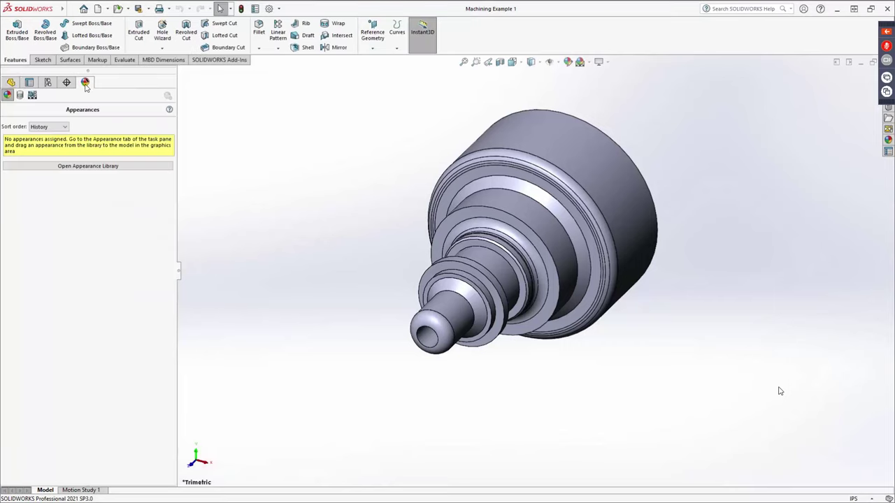
# - Re-check BobCAM for SOLIDWORKS in Add-Ins, then show its CAM Defaults tree for Machining Example 1
pyautogui.click(278, 8)
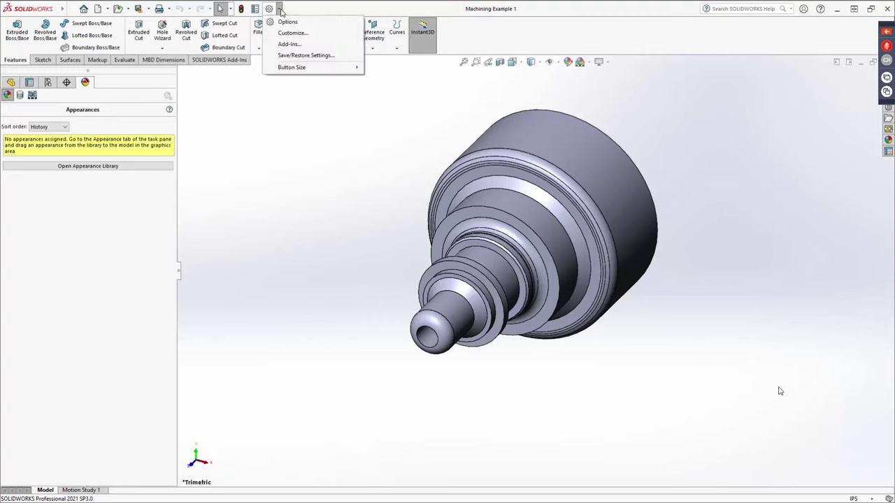
pyautogui.click(287, 44)
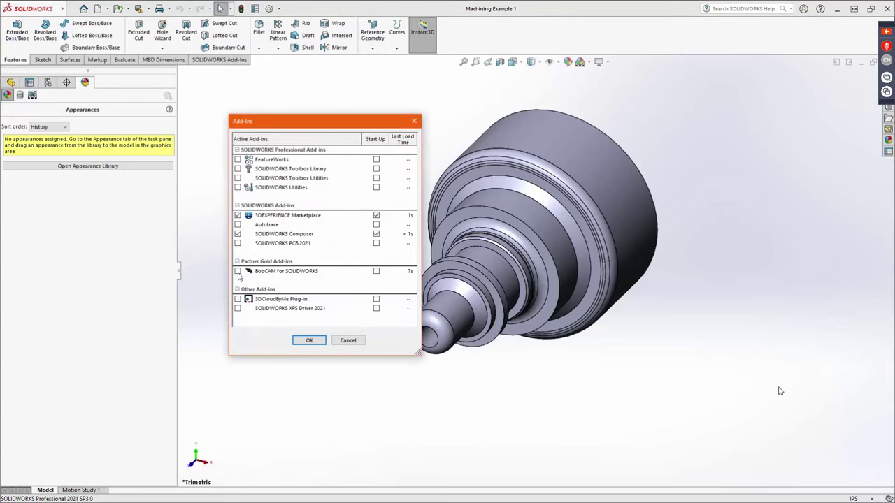
pyautogui.click(237, 272)
pyautogui.click(269, 299)
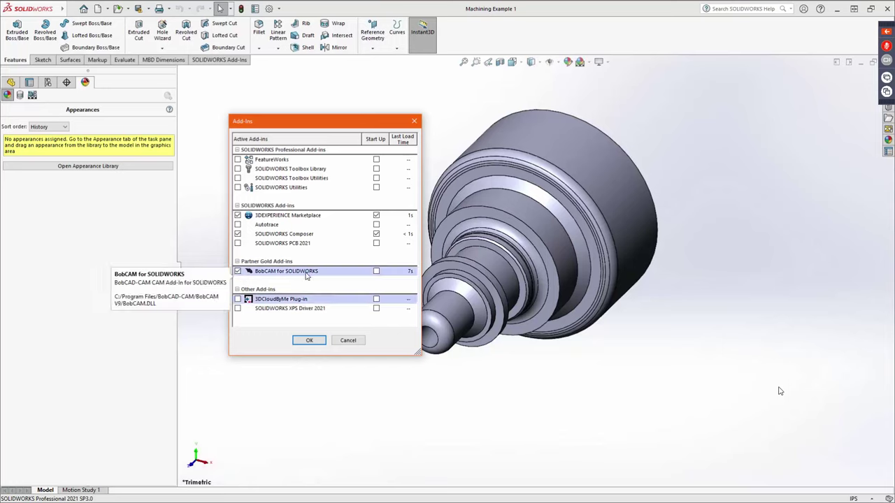
pyautogui.click(309, 340)
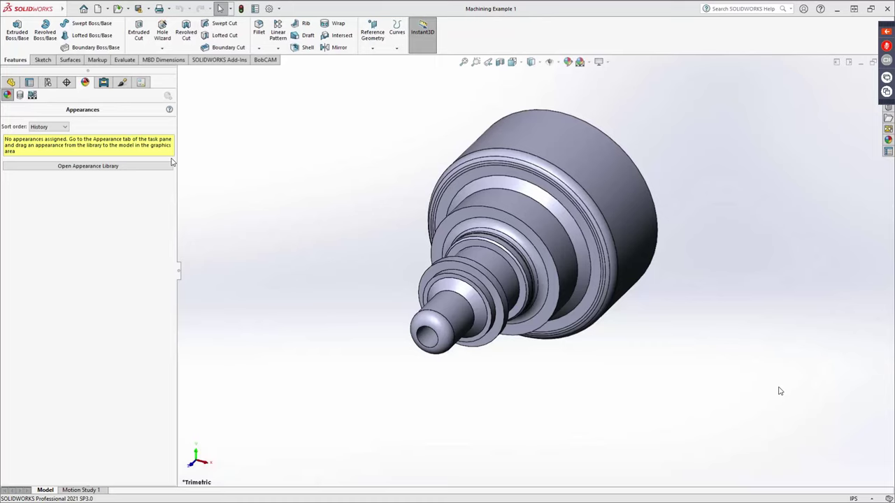
pyautogui.click(103, 83)
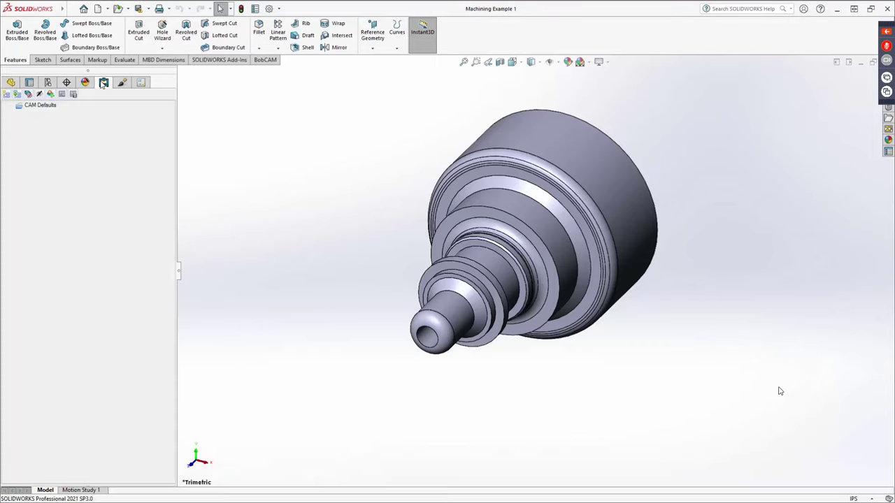
pyautogui.moveTo(300, 271); pyautogui.dragTo(336, 210, button='middle')
pyautogui.hotkey('ctrl', '7')
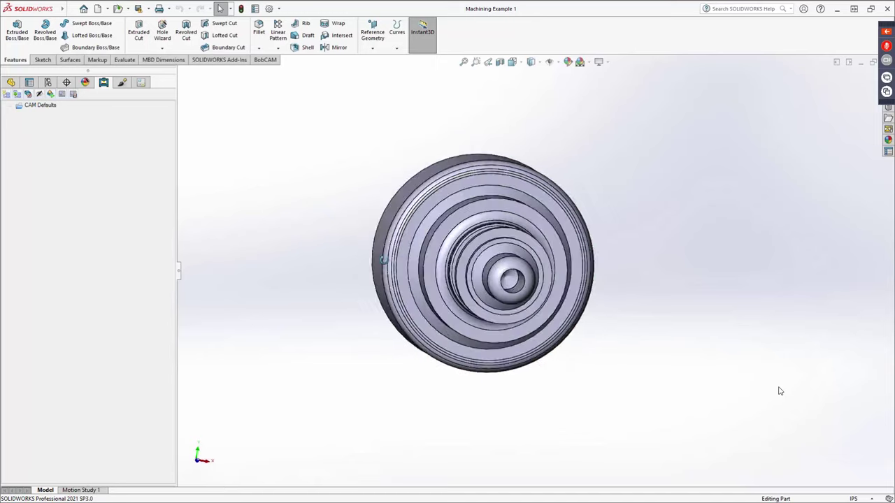
pyautogui.moveTo(431, 312); pyautogui.dragTo(431, 368, button='middle')
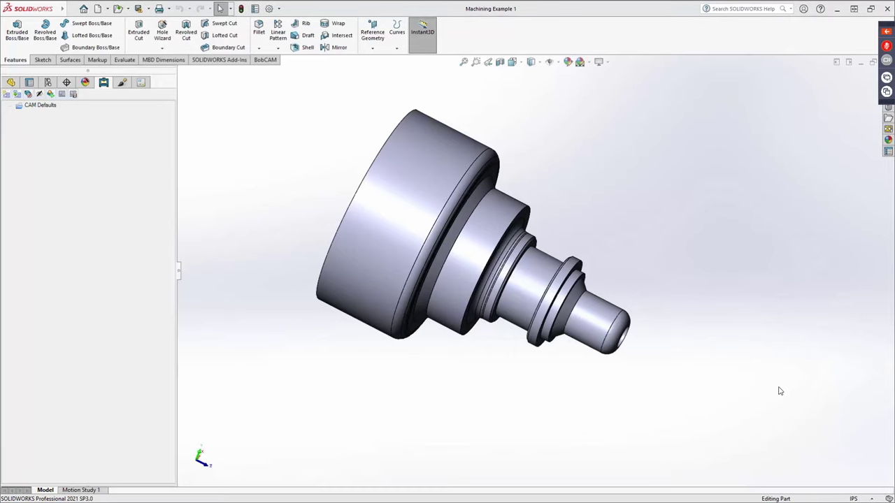
pyautogui.moveTo(577, 203); pyautogui.dragTo(524, 172, button='middle')
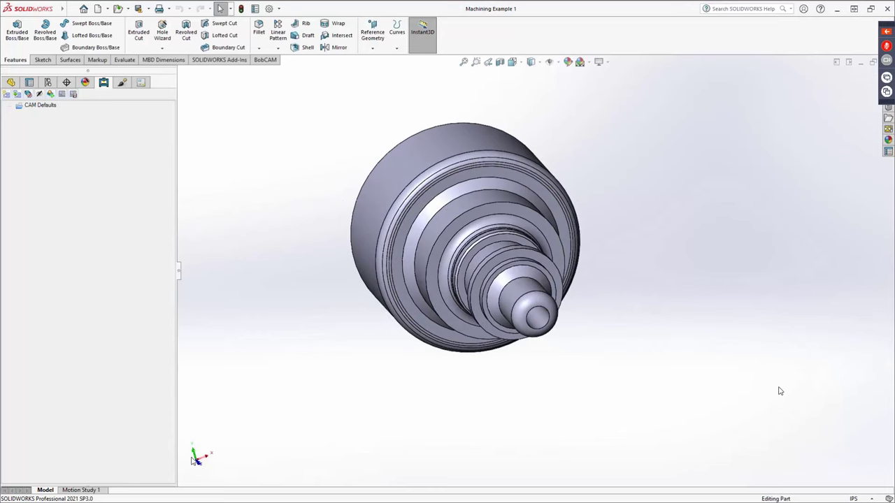
pyautogui.moveTo(325, 404); pyautogui.dragTo(305, 369, button='middle')
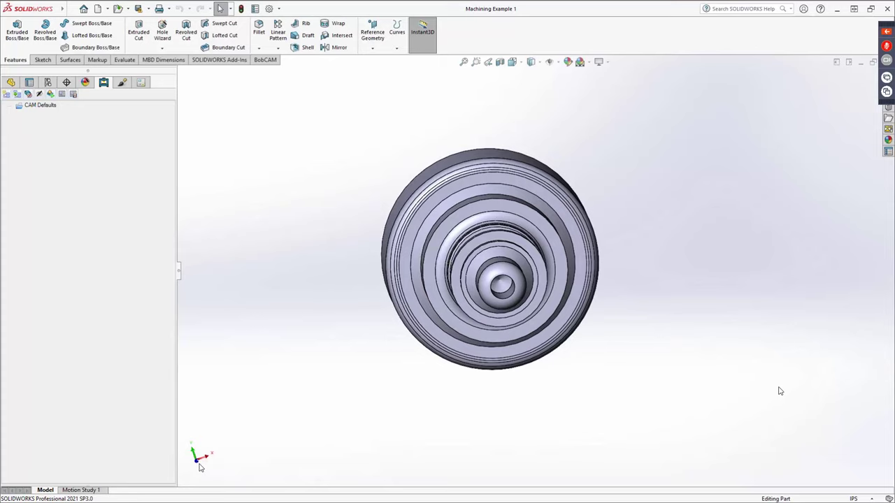
pyautogui.moveTo(290, 304); pyautogui.dragTo(358, 421, button='middle')
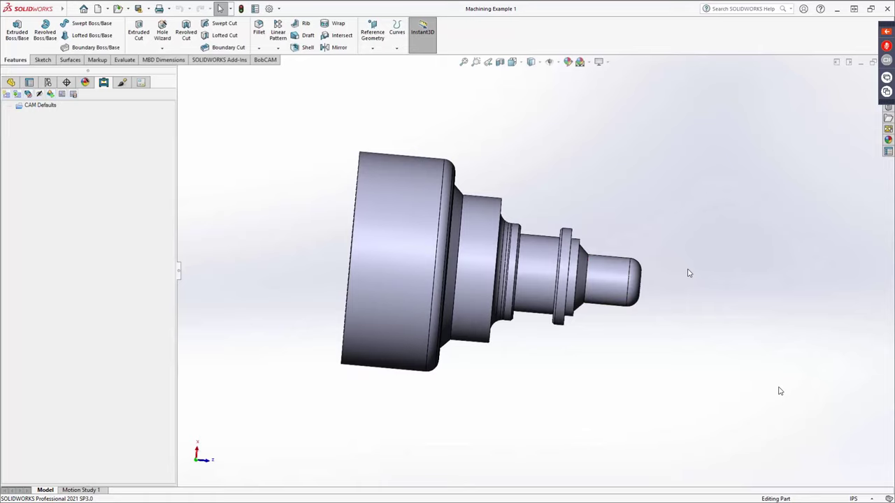
# - Create a New Job from CAM Defaults as Turning, BC_2x_Lathe machine, System Default template
pyautogui.rightClick(34, 109)
pyautogui.click(56, 111)
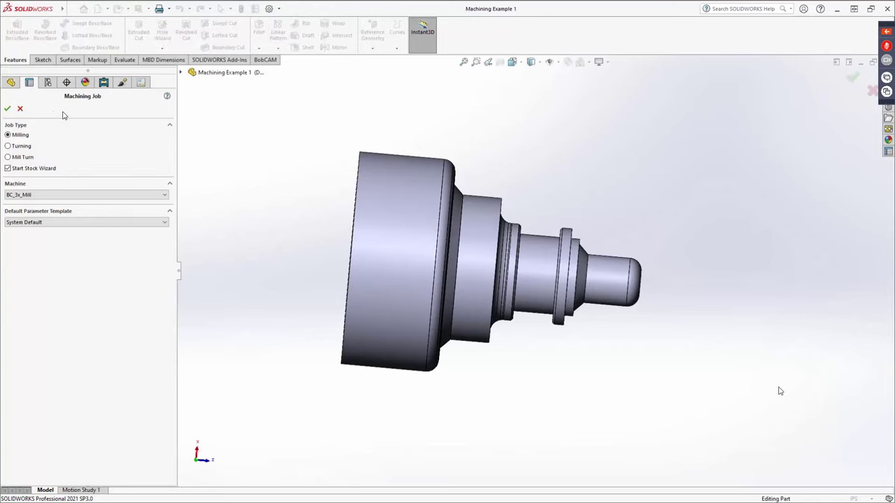
pyautogui.click(12, 150)
pyautogui.click(60, 196)
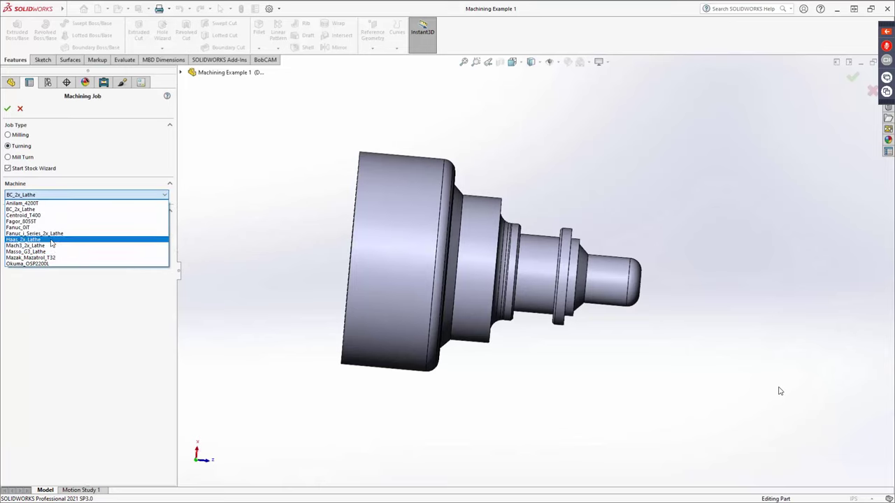
pyautogui.click(77, 194)
pyautogui.click(70, 222)
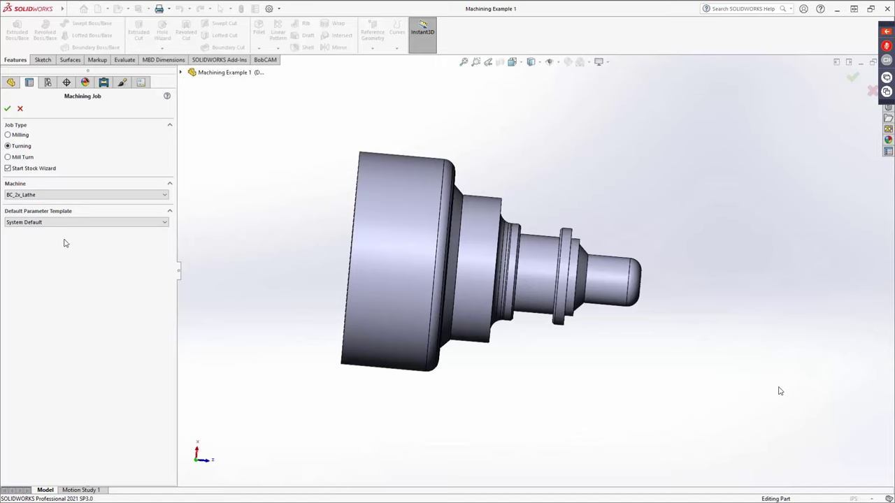
pyautogui.click(67, 222)
pyautogui.click(68, 225)
# - Confirm the turning job and select Revolve1 as the solid-body workpiece
pyautogui.click(7, 110)
pyautogui.click(410, 240)
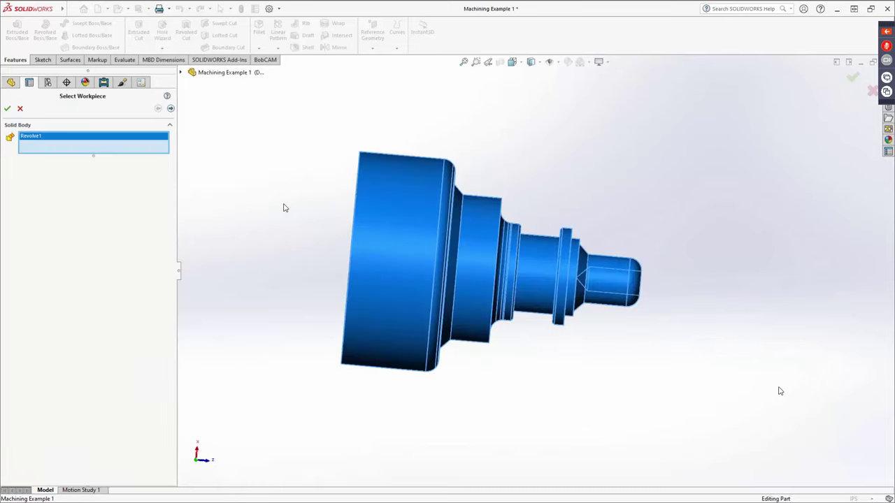
pyautogui.click(171, 110)
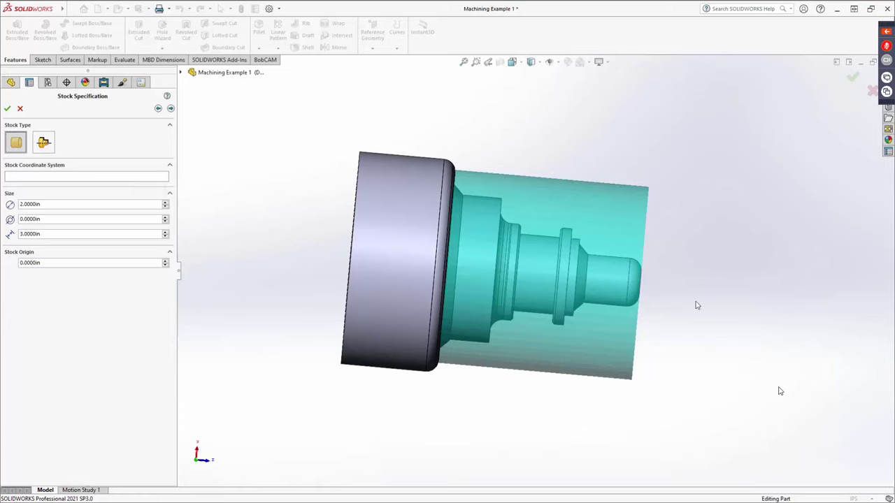
# - Size the bar stock to 2.5 in diameter, 3.1 in length, with 0.03 in stock origin
pyautogui.moveTo(632, 245); pyautogui.dragTo(598, 234, button='middle')
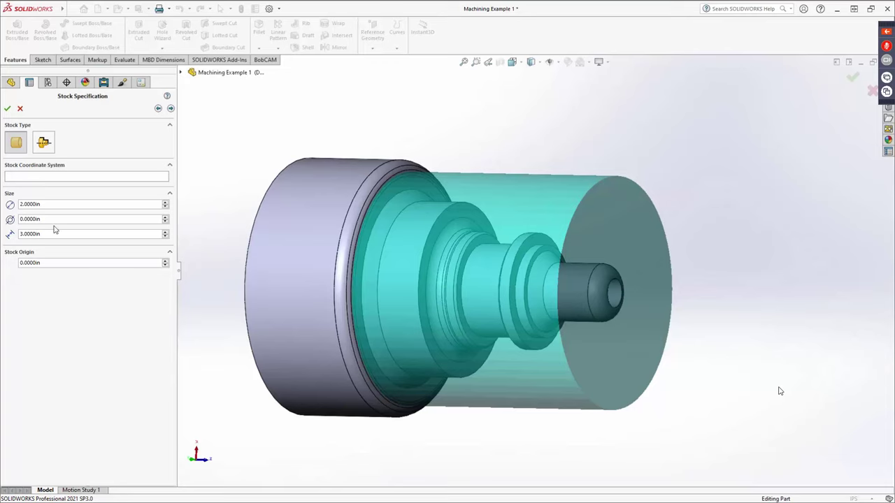
pyautogui.scroll(1, 48, 203)
pyautogui.scroll(1, 48, 203)
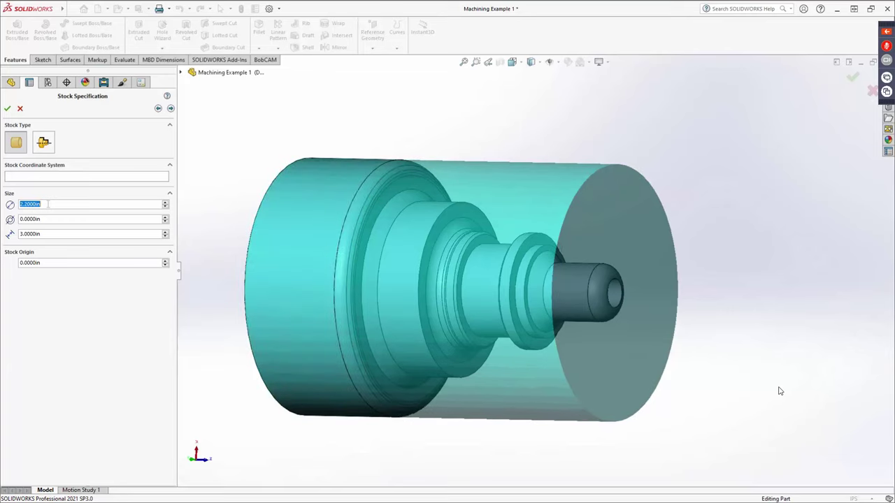
pyautogui.scroll(1, 47, 203)
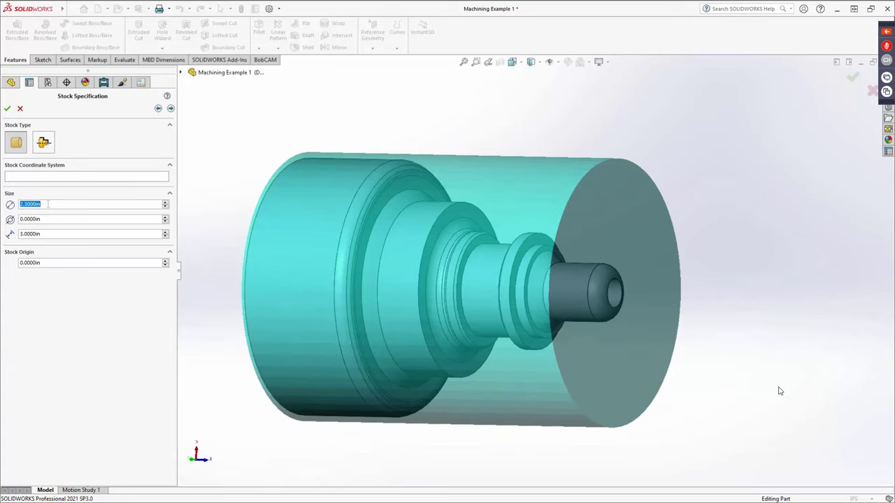
pyautogui.scroll(2, 47, 203)
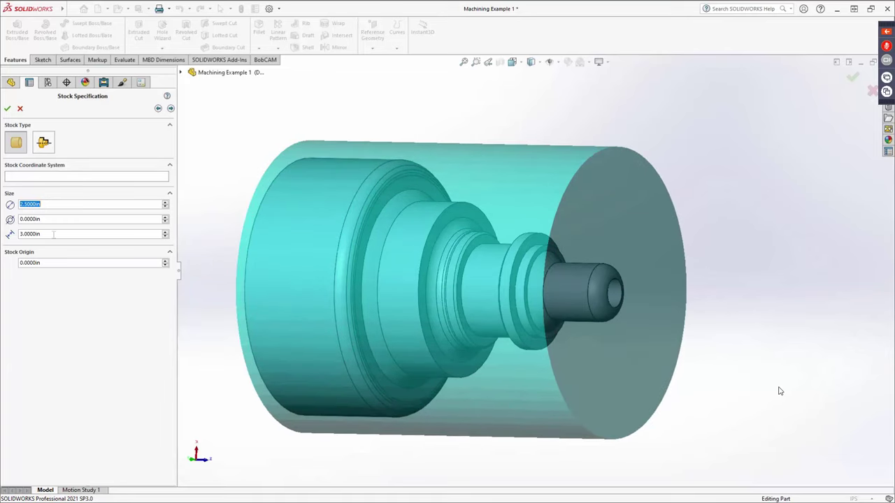
pyautogui.moveTo(219, 277)
pyautogui.mouseDown(button='middle')
pyautogui.moveTo(342, 282)
pyautogui.moveTo(260, 266)
pyautogui.moveTo(225, 272)
pyautogui.mouseUp(button='middle')
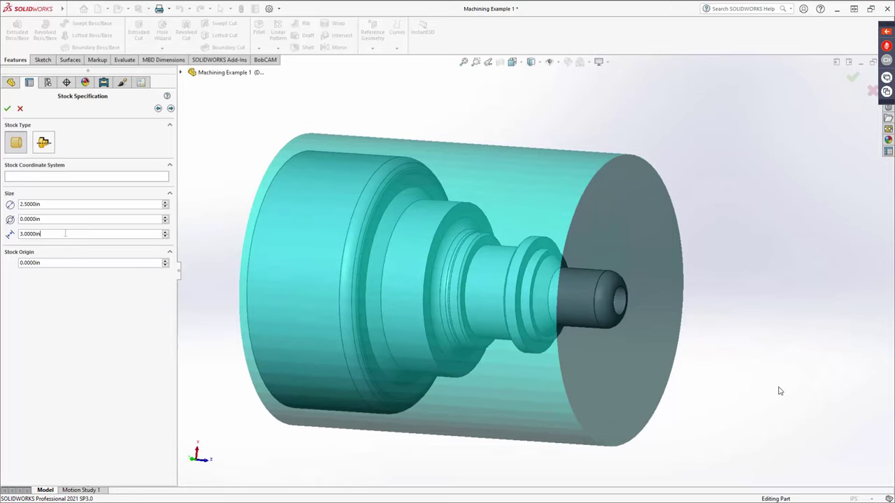
pyautogui.scroll(1, 65, 233)
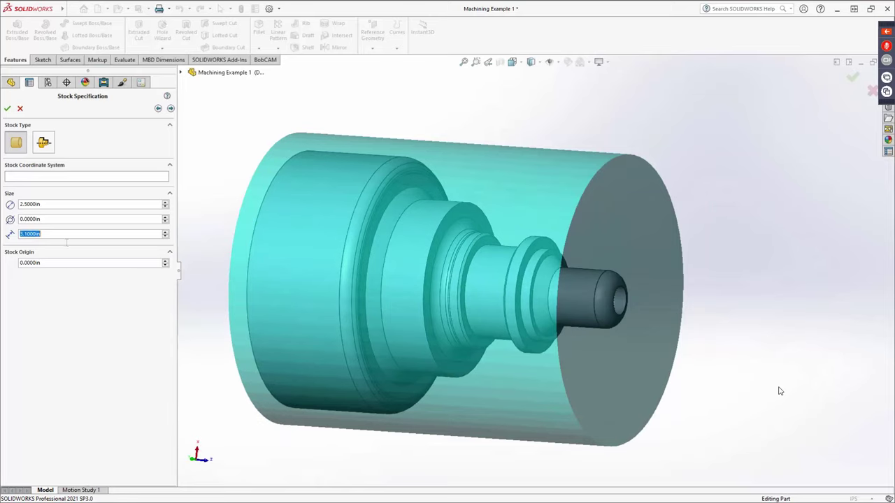
pyautogui.moveTo(264, 238); pyautogui.dragTo(293, 234, button='middle')
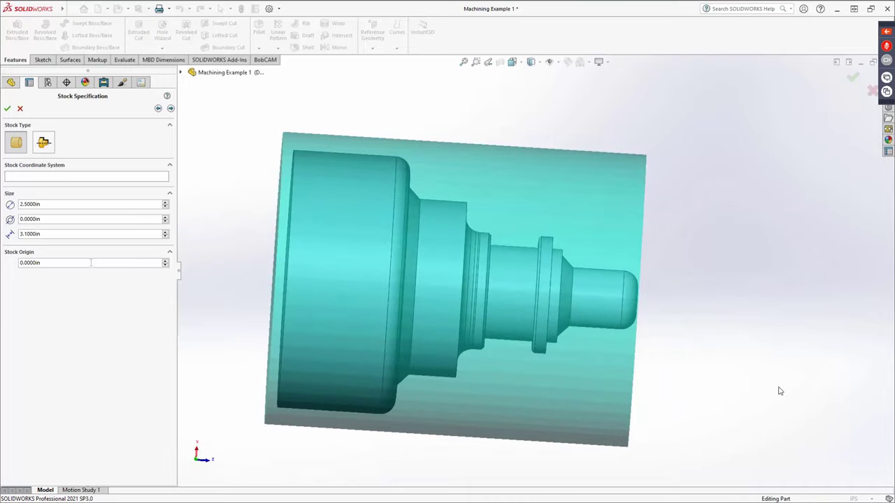
pyautogui.scroll(1, 90, 262)
pyautogui.scroll(-2, 90, 263)
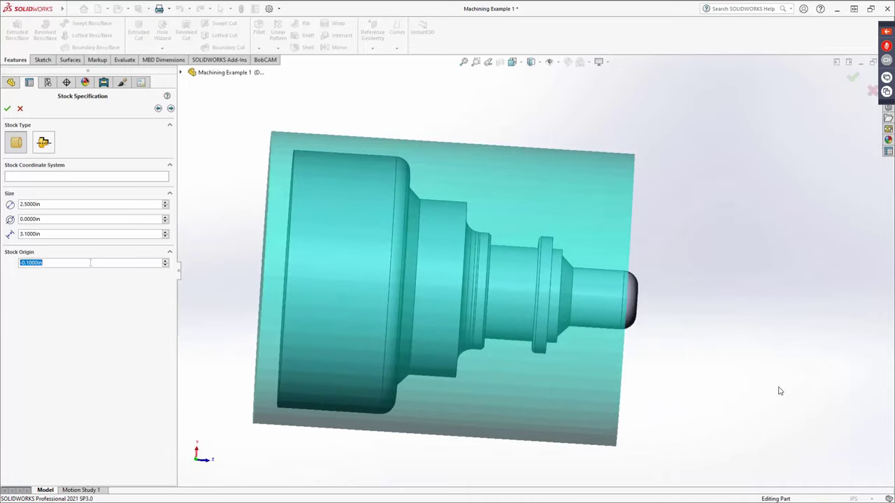
pyautogui.scroll(1, 90, 262)
pyautogui.write('.03')
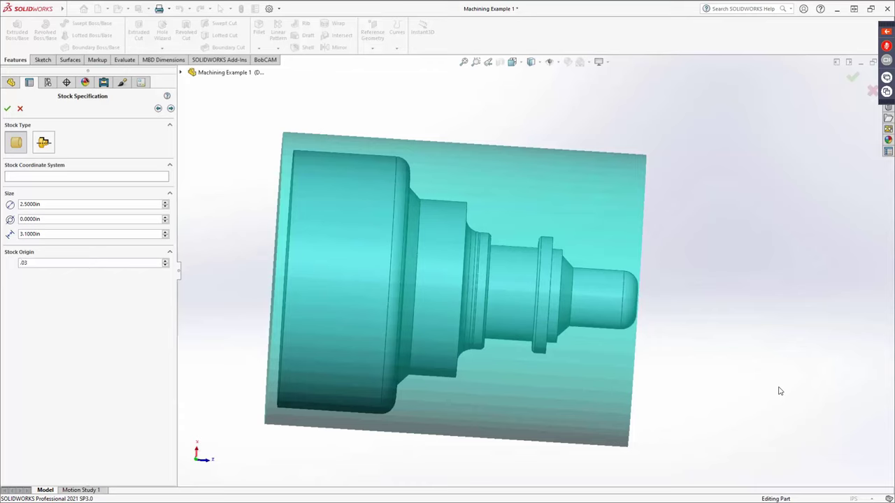
pyautogui.press('Return')
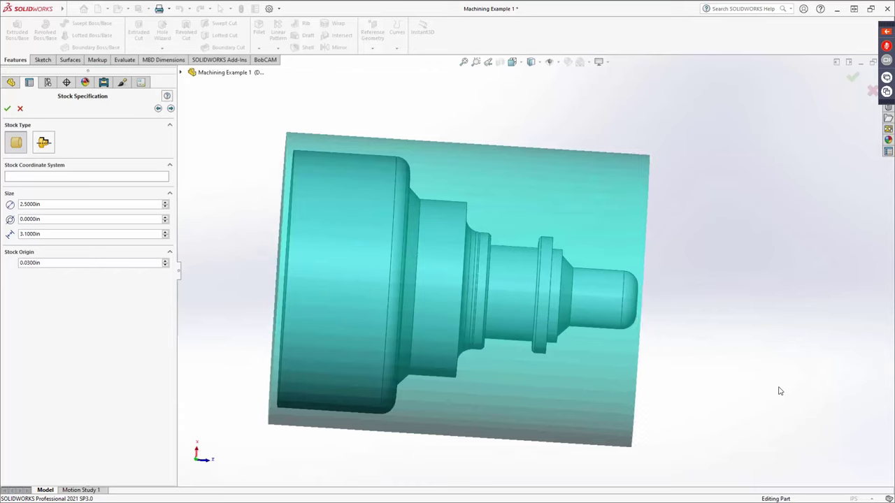
# - Accept the machine setup with 1.0000in, 1.0000in and 0.0500in clearances as Machine Setup - 1
pyautogui.click(171, 110)
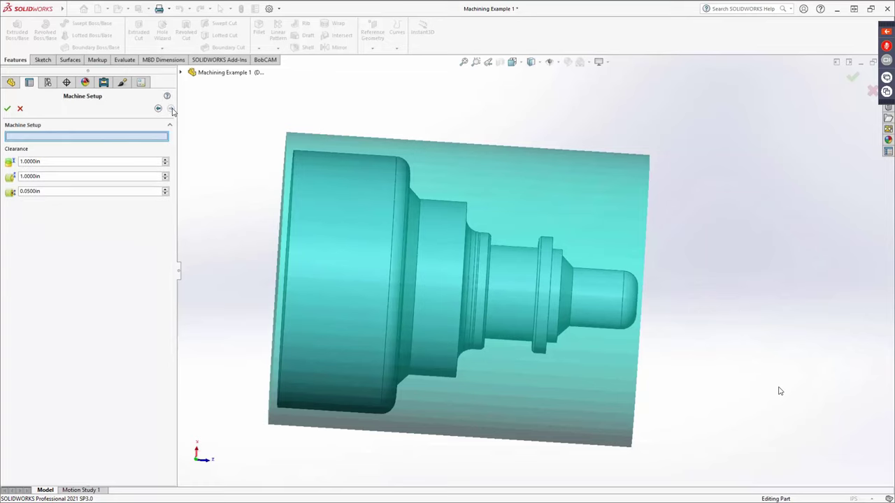
pyautogui.moveTo(666, 179); pyautogui.dragTo(417, 229, button='middle')
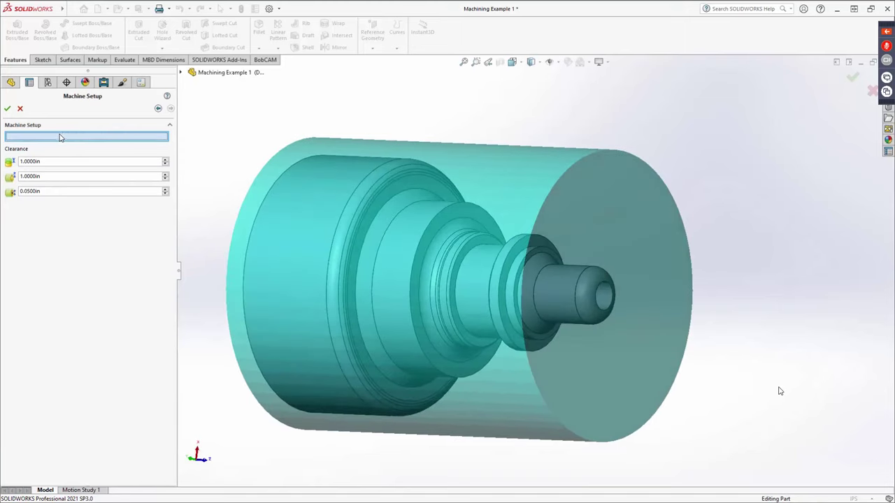
pyautogui.click(181, 72)
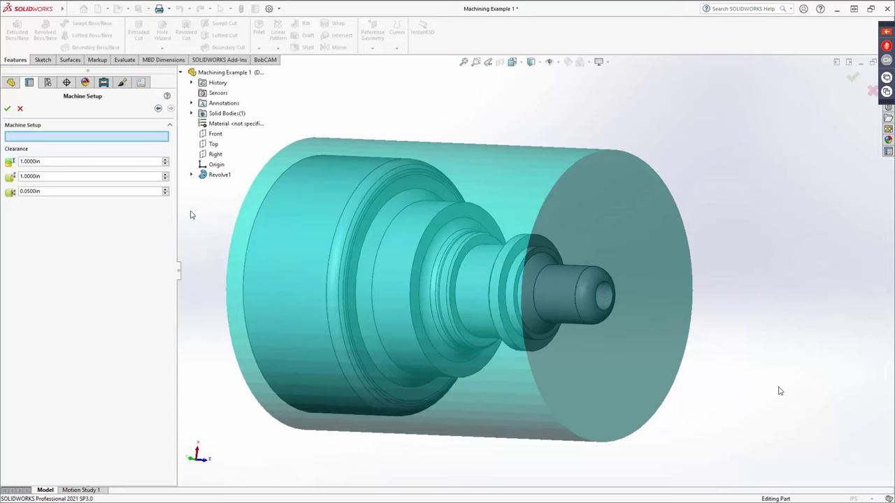
pyautogui.click(8, 109)
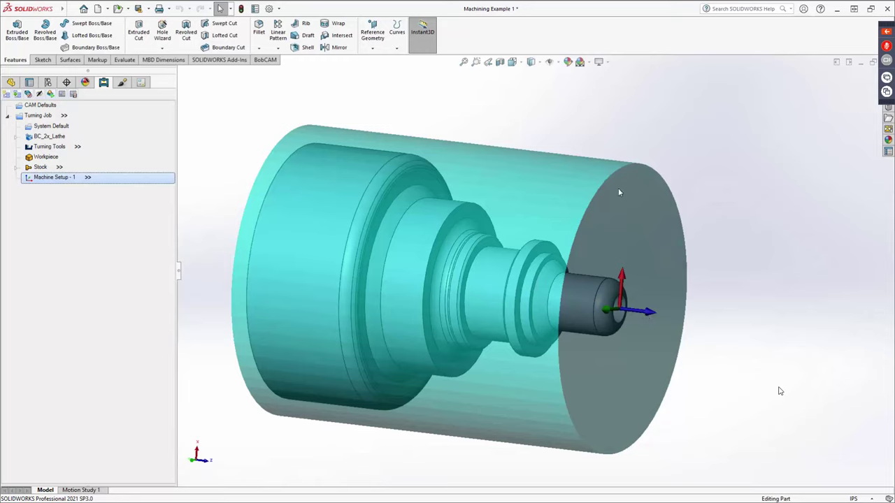
# - Insert Coordinate System1 via Reference Geometry at the centre of the small shaft end face
pyautogui.moveTo(510, 220); pyautogui.dragTo(500, 243, button='middle')
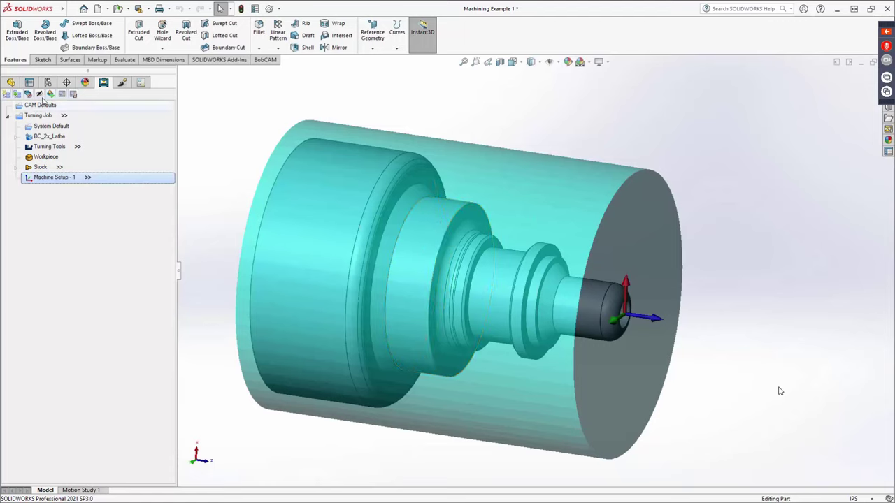
pyautogui.click(69, 9)
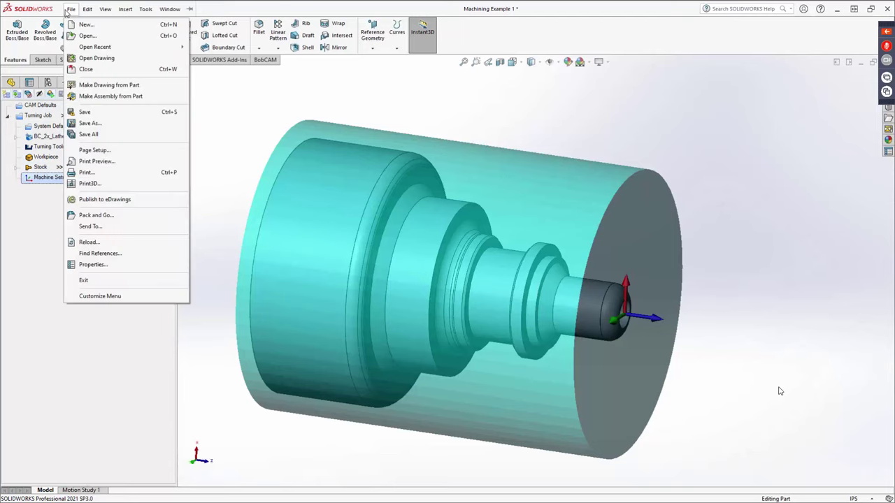
pyautogui.moveTo(125, 9)
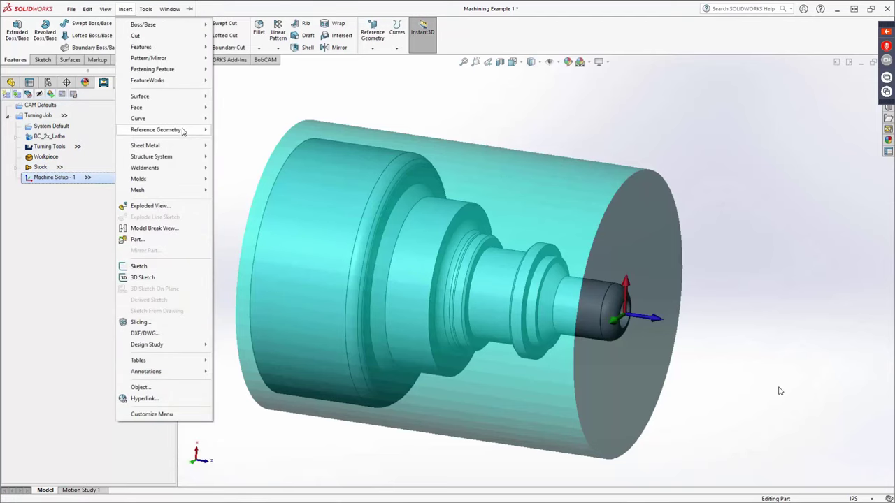
pyautogui.moveTo(183, 129)
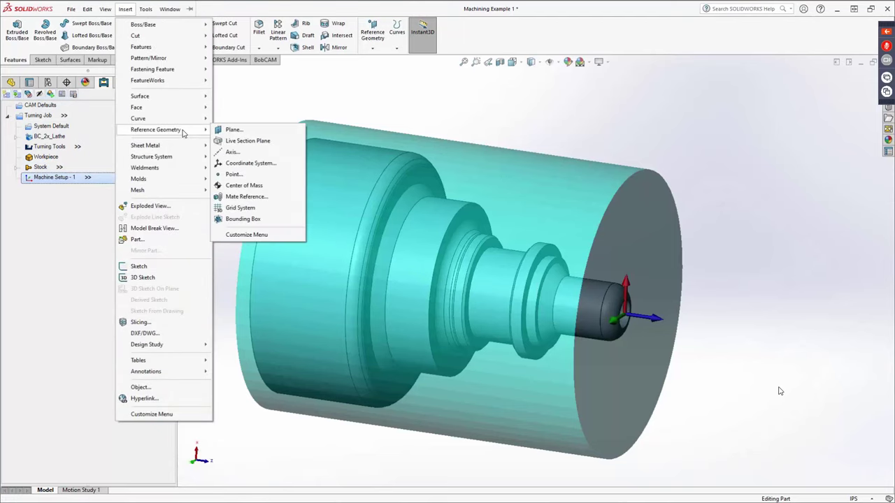
pyautogui.click(272, 163)
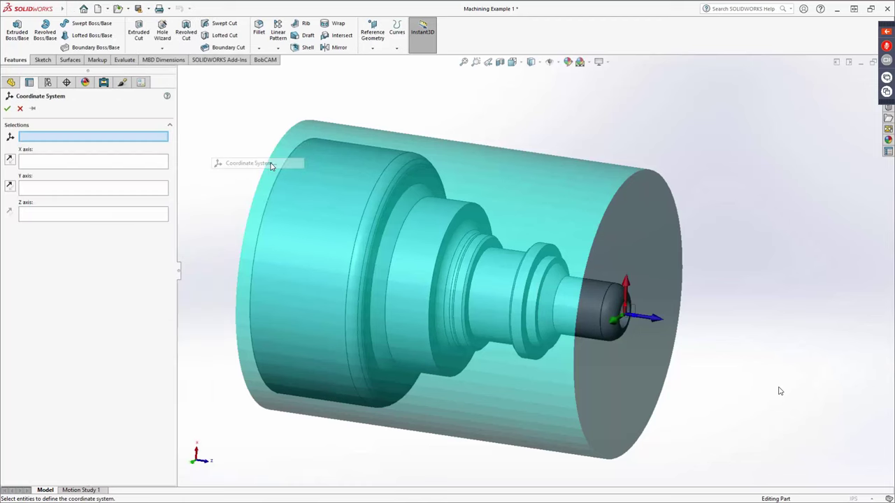
pyautogui.moveTo(627, 244); pyautogui.dragTo(585, 235, button='middle')
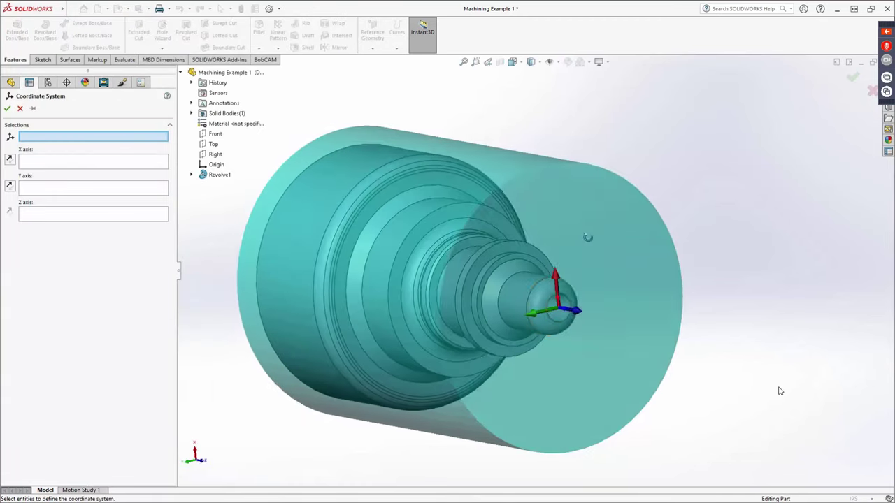
pyautogui.scroll(3, 545, 279)
pyautogui.scroll(-8, 534, 294)
pyautogui.scroll(-3, 524, 280)
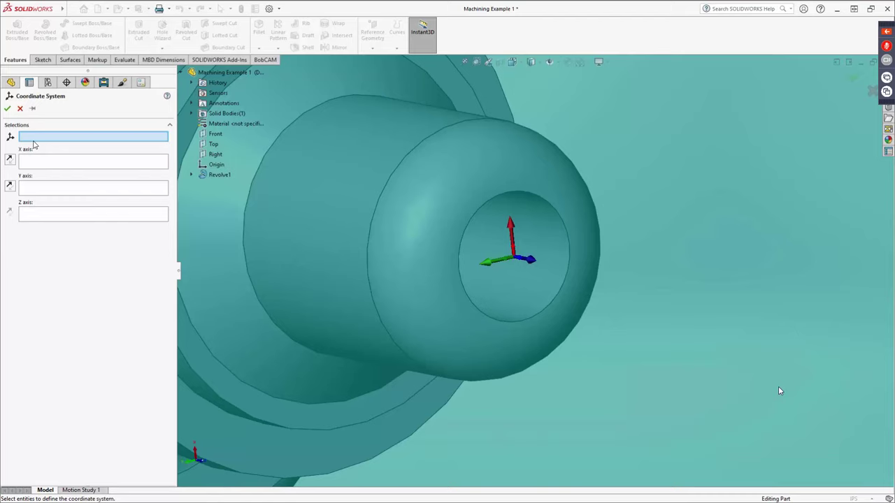
pyautogui.click(9, 110)
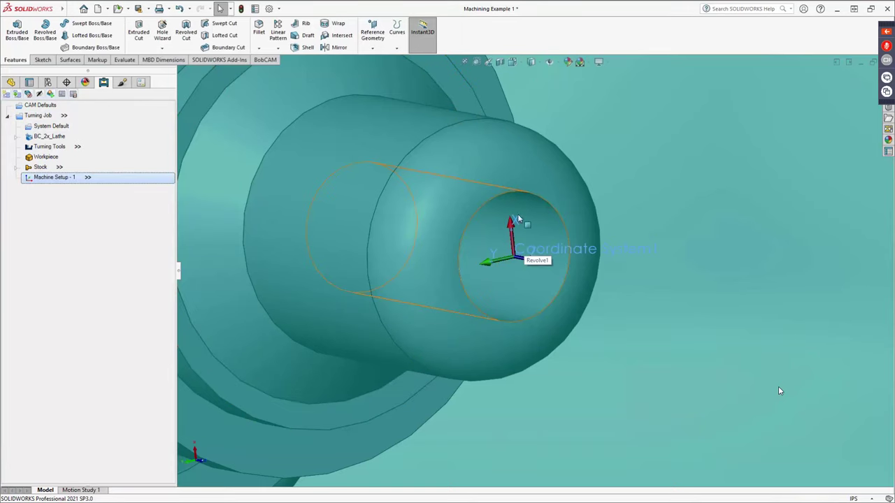
pyautogui.click(11, 82)
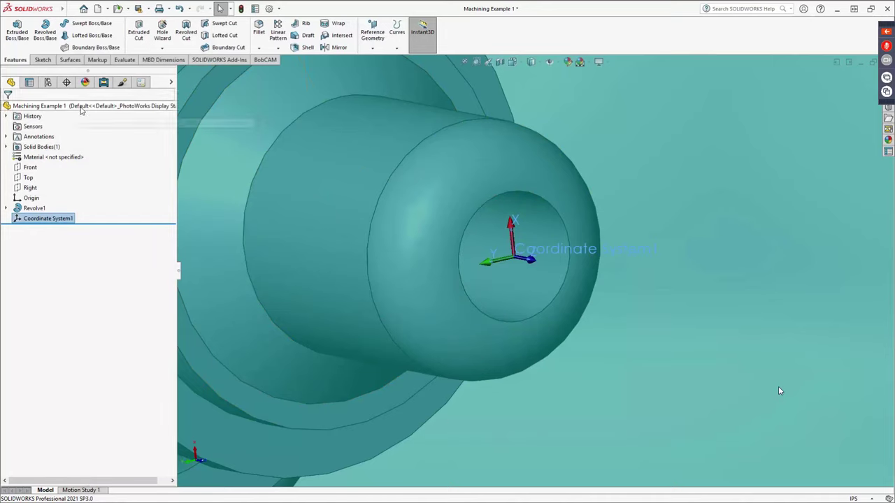
# - Edit Machine Setup - 1 to reference Coordinate System1, then orbit to a side view
pyautogui.click(103, 82)
pyautogui.rightClick(65, 178)
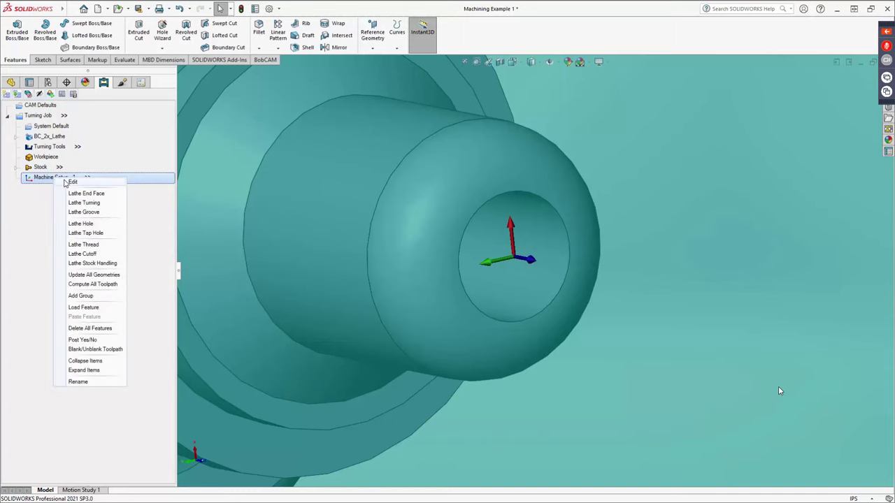
pyautogui.click(72, 182)
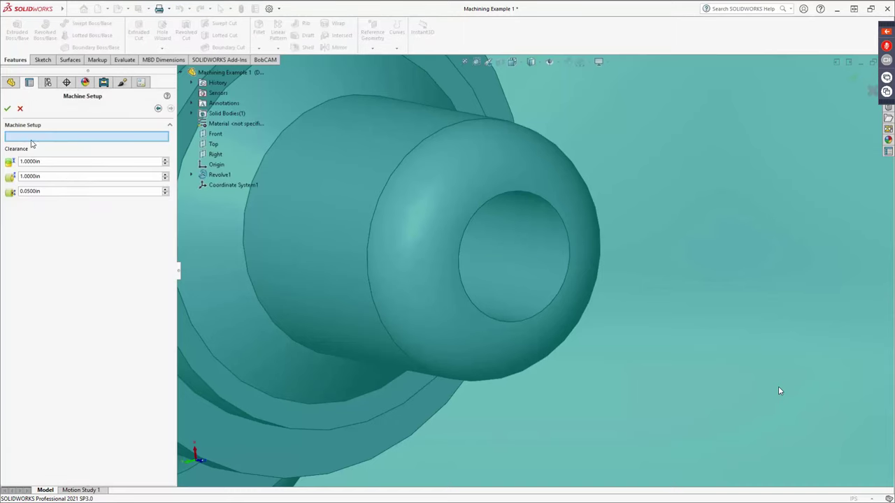
pyautogui.click(210, 185)
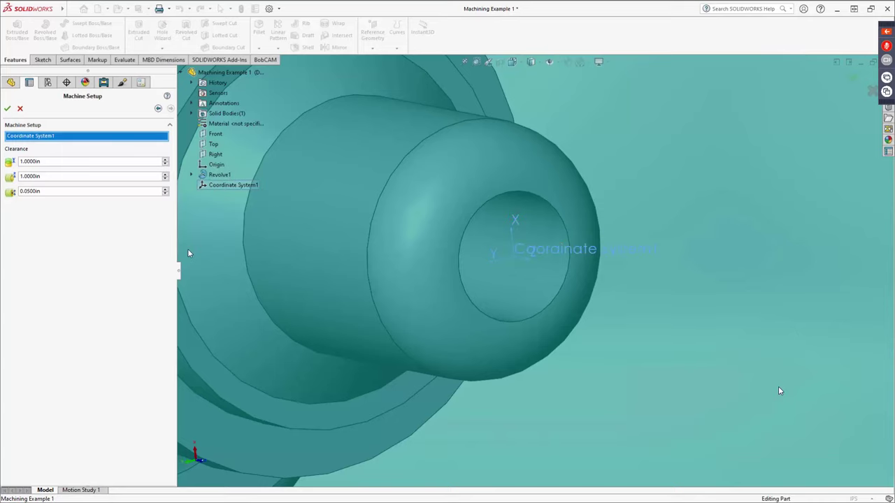
pyautogui.click(7, 108)
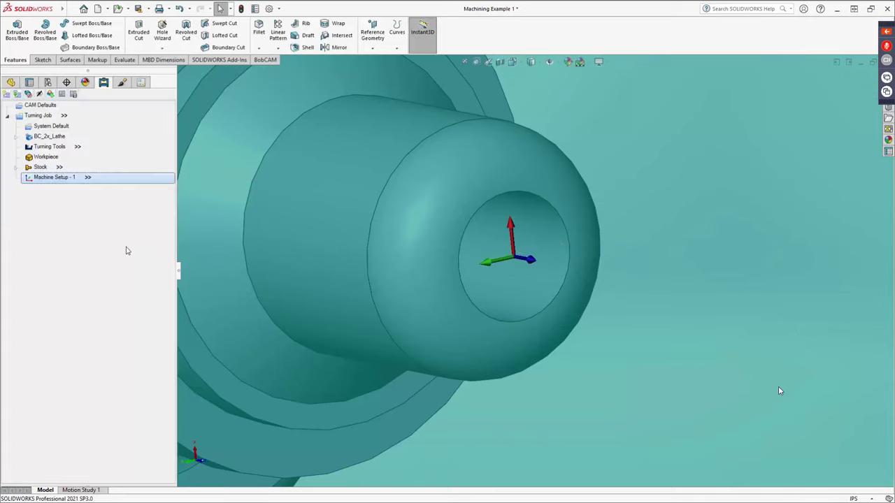
pyautogui.moveTo(168, 248); pyautogui.dragTo(445, 249, button='middle')
pyautogui.scroll(5, 446, 246)
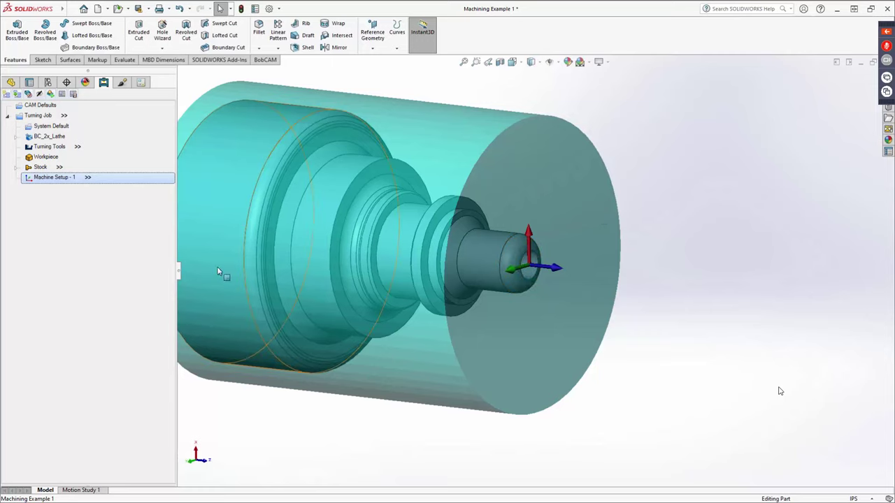
pyautogui.moveTo(314, 229); pyautogui.dragTo(675, 207, button='middle')
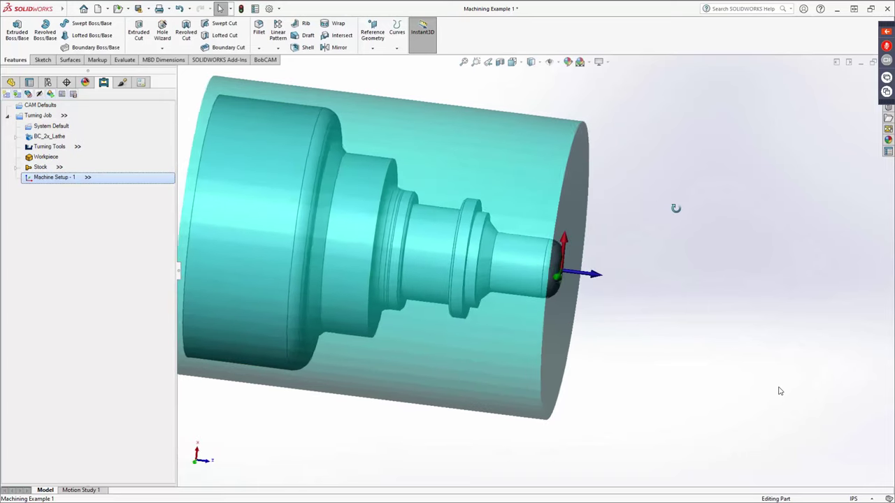
# - Create a Lathe End Face operation on Machine Setup - 1 using the shaft-end circular edge
pyautogui.rightClick(49, 183)
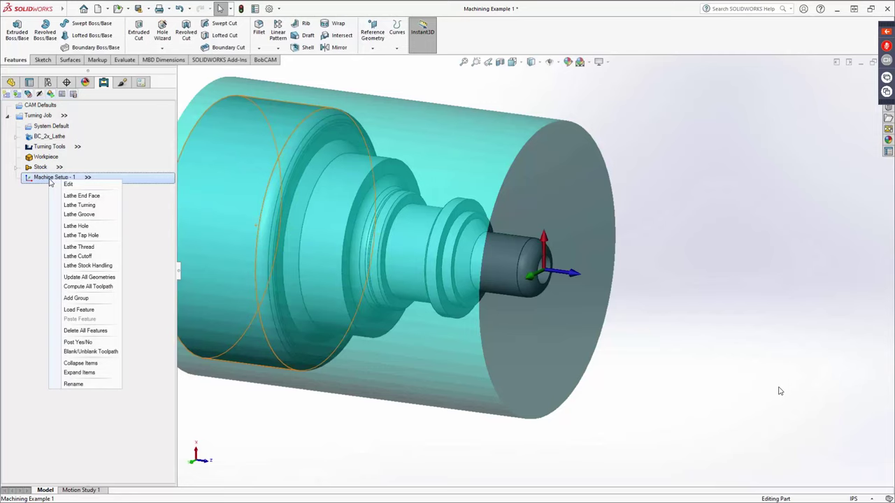
pyautogui.click(100, 198)
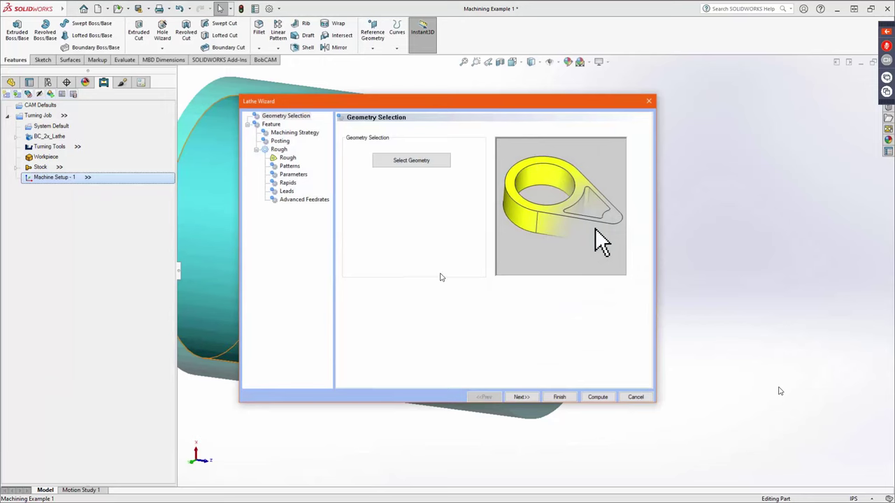
pyautogui.click(413, 160)
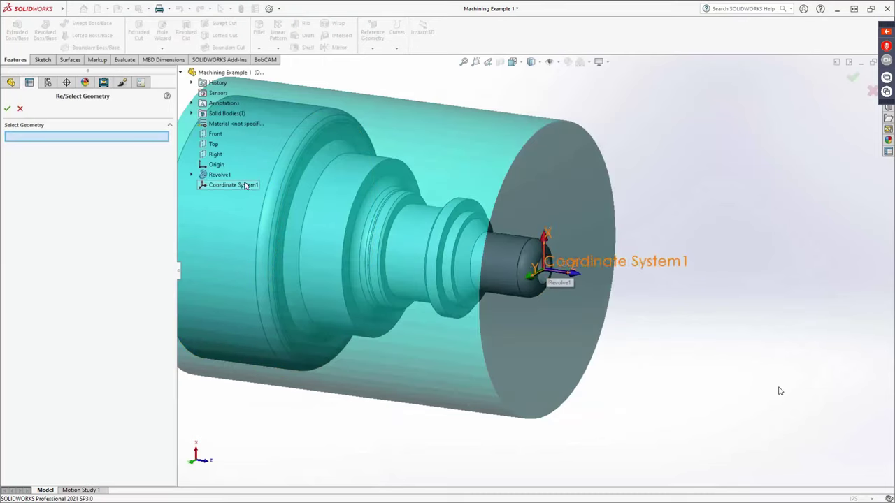
pyautogui.click(191, 174)
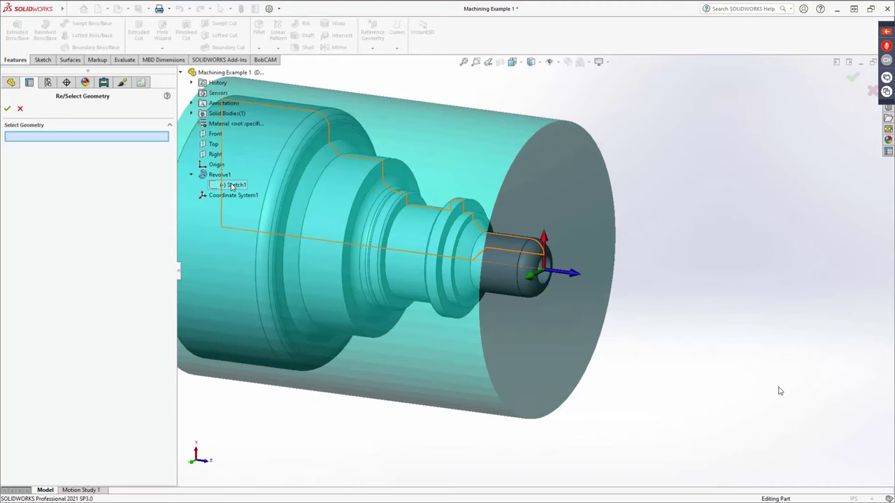
pyautogui.click(545, 262)
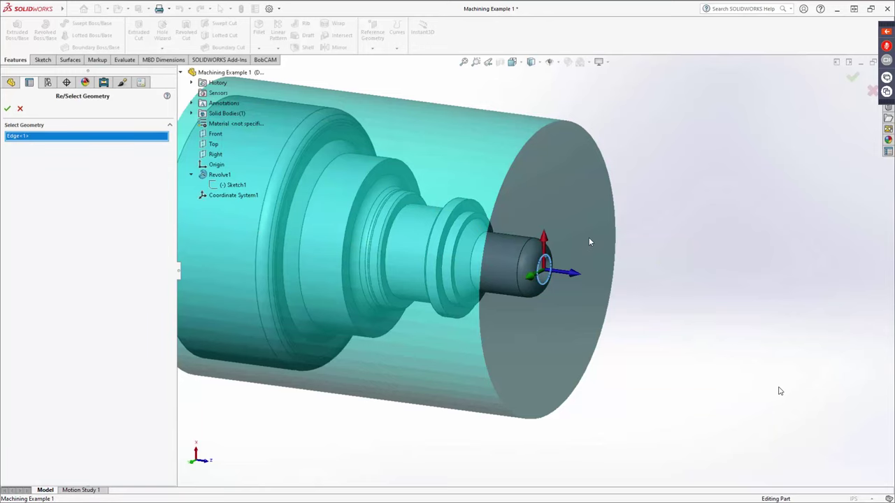
pyautogui.click(7, 109)
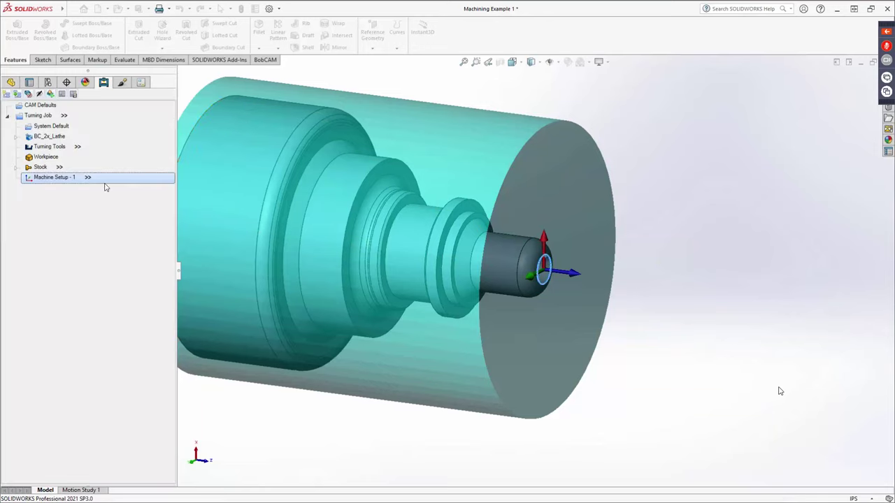
# - Keep Top of Feature at From Stock and enable the feature extension distances
pyautogui.click(522, 397)
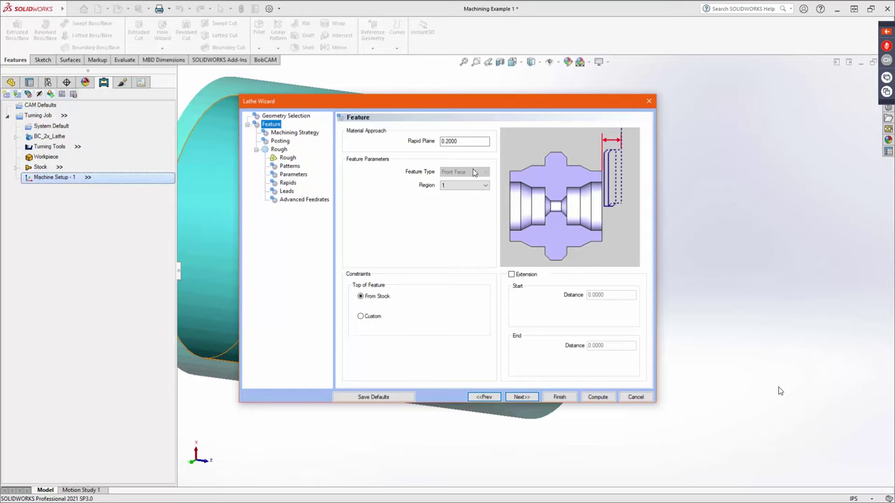
pyautogui.press('Tab')
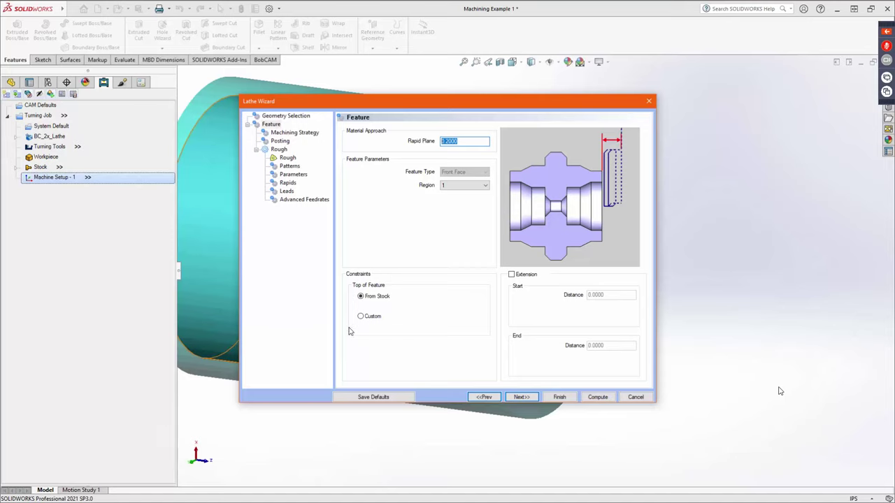
pyautogui.click(367, 299)
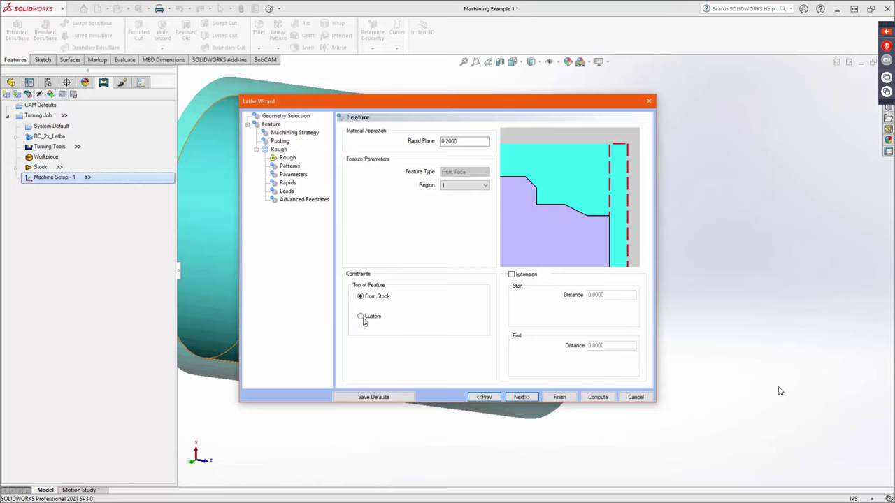
pyautogui.click(365, 318)
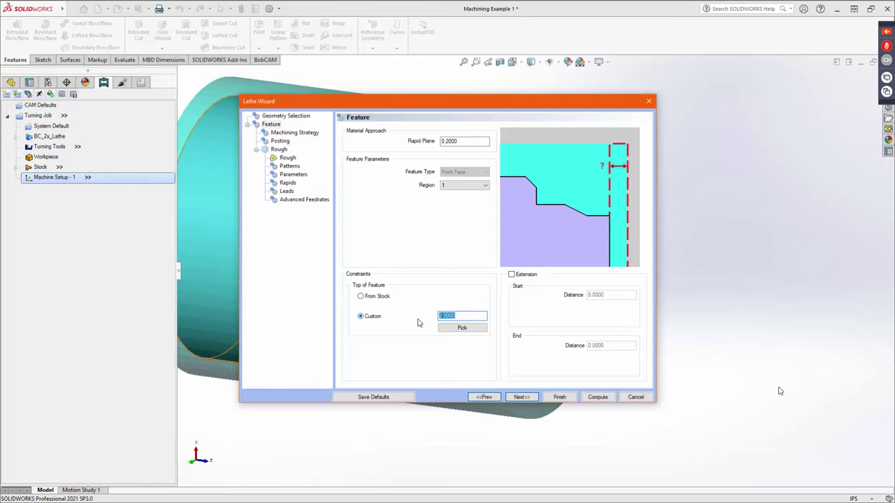
pyautogui.click(376, 297)
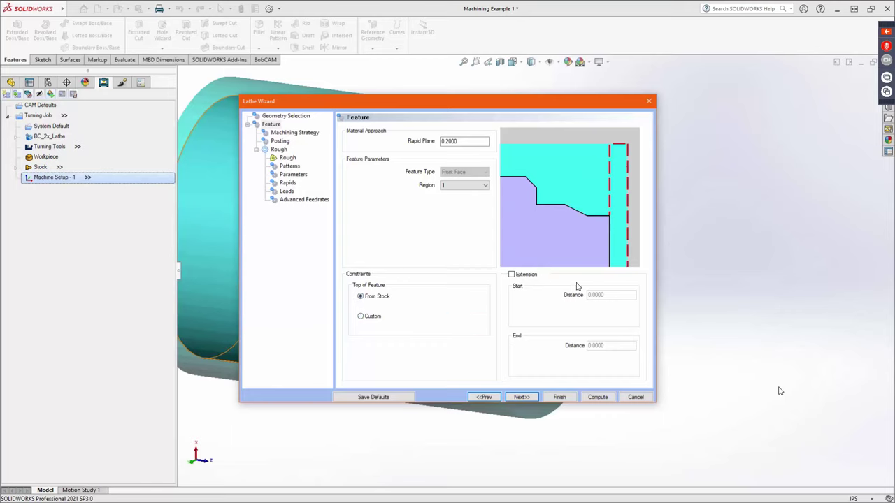
pyautogui.click(521, 276)
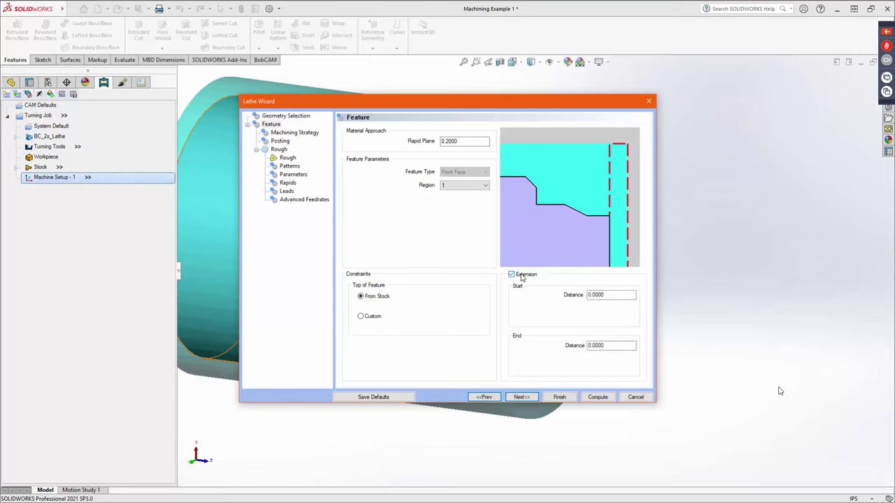
pyautogui.click(586, 295)
# - Keep Region 1 and set the end extension distance to 0.0250
pyautogui.click(464, 185)
pyautogui.click(460, 193)
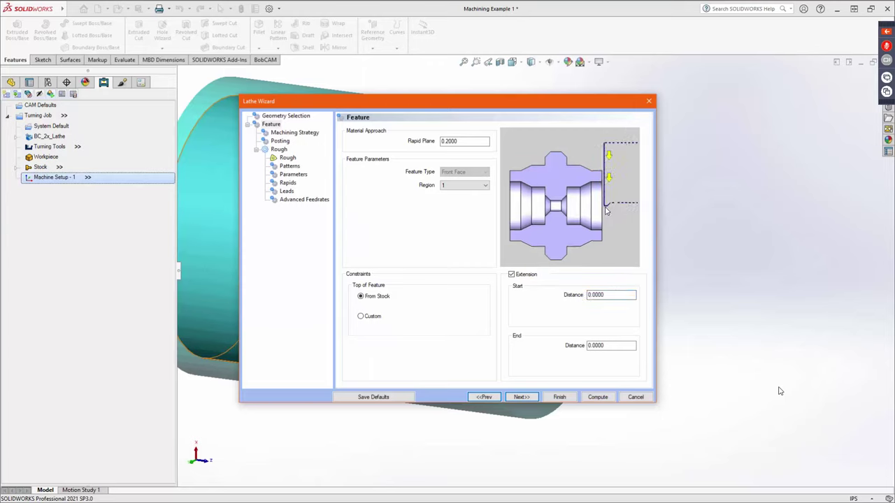
pyautogui.click(611, 295)
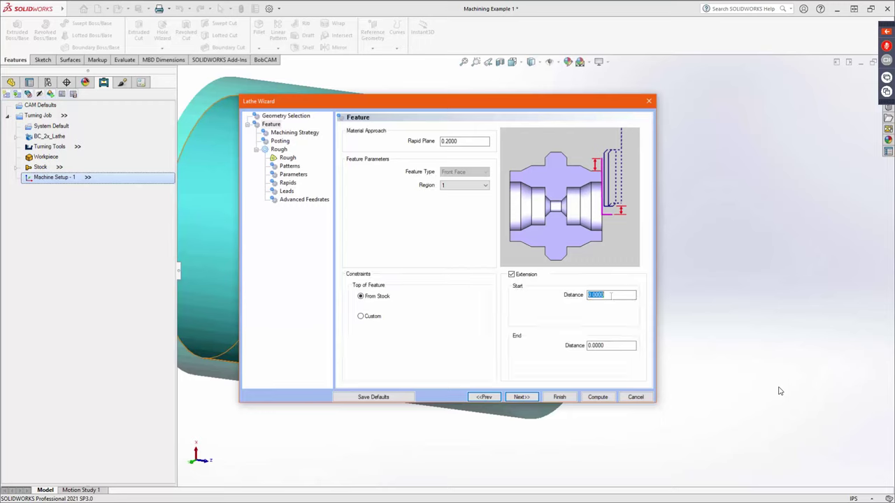
pyautogui.press('Tab')
pyautogui.write('025')
pyautogui.press('Tab')
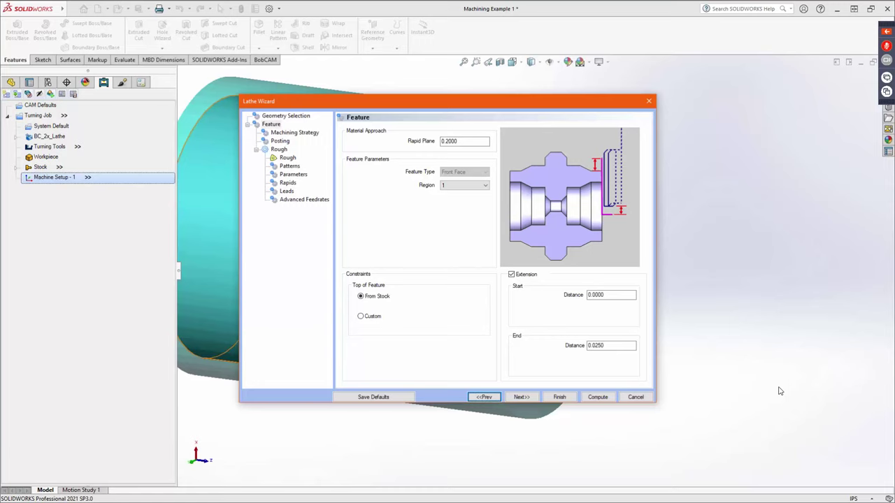
pyautogui.click(529, 396)
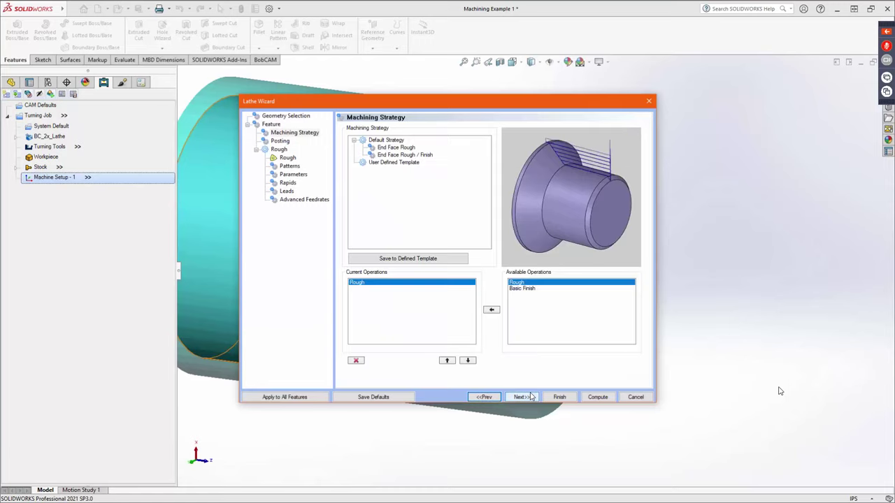
# - Compare End Face Rough / Finish, then settle on the rough-only End Face Rough strategy
pyautogui.click(415, 149)
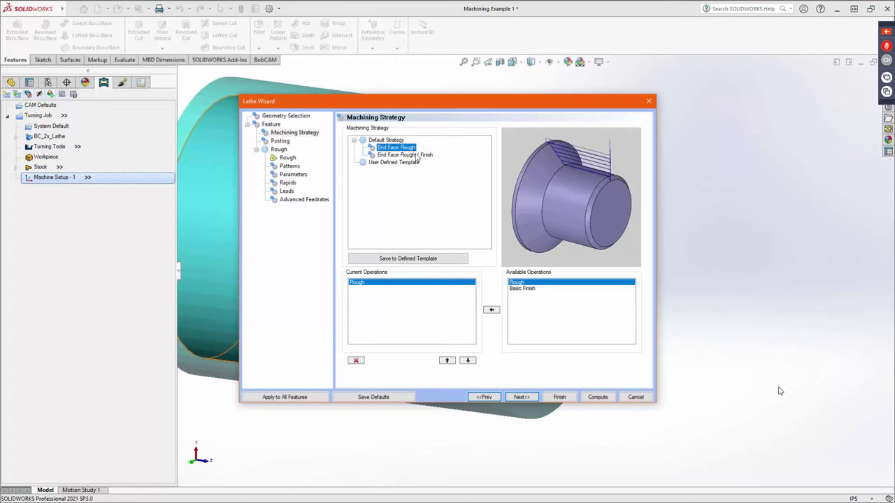
pyautogui.click(417, 155)
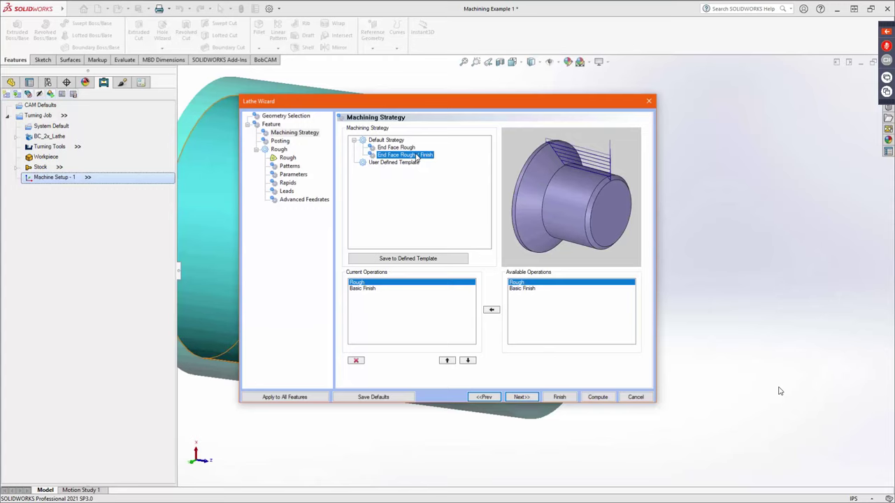
pyautogui.click(411, 149)
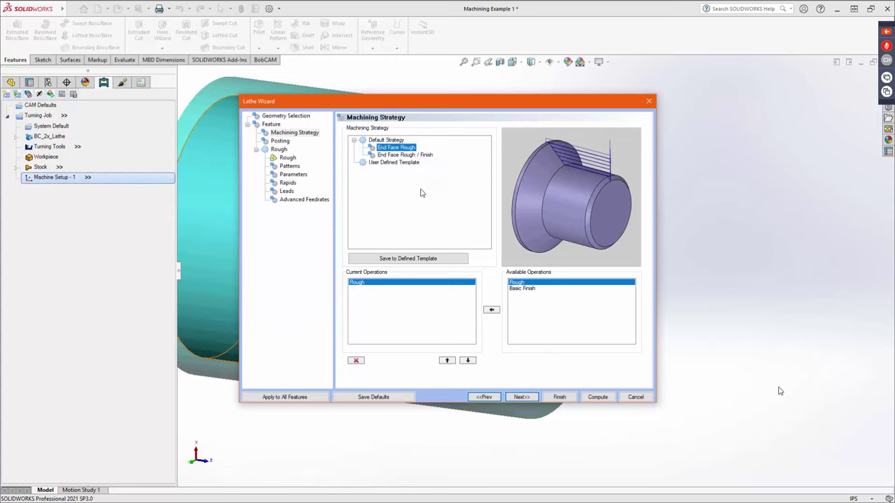
pyautogui.click(522, 397)
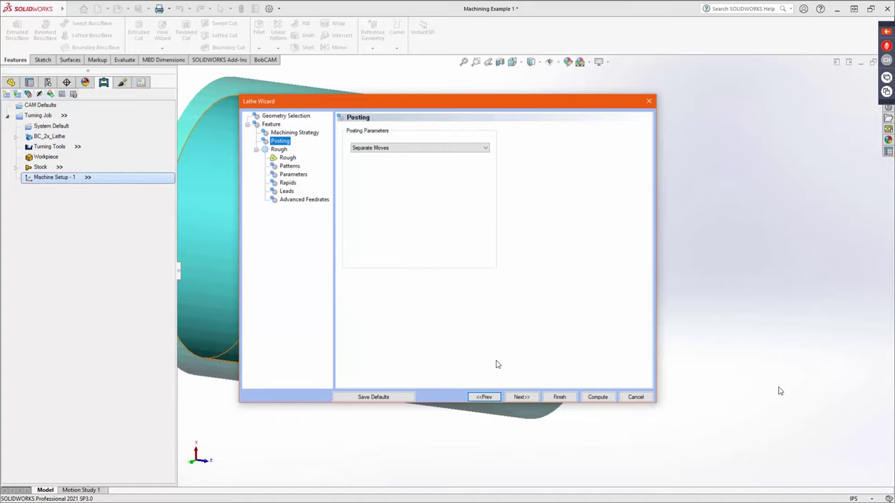
# - Change the posting method from Separate Moves to Canned Cycles
pyautogui.click(417, 149)
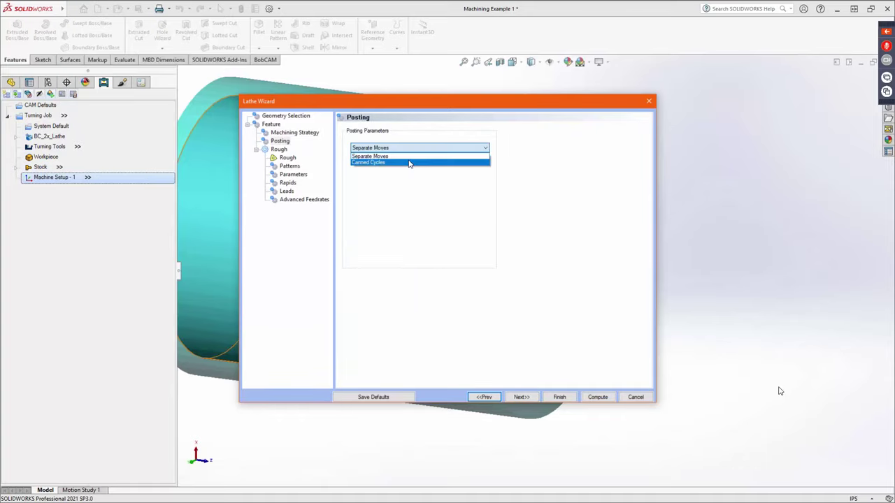
pyautogui.click(410, 159)
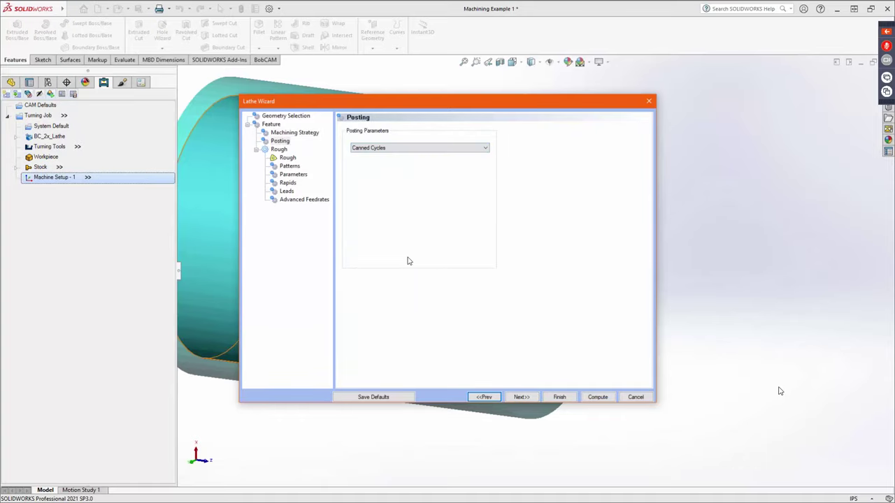
pyautogui.click(522, 397)
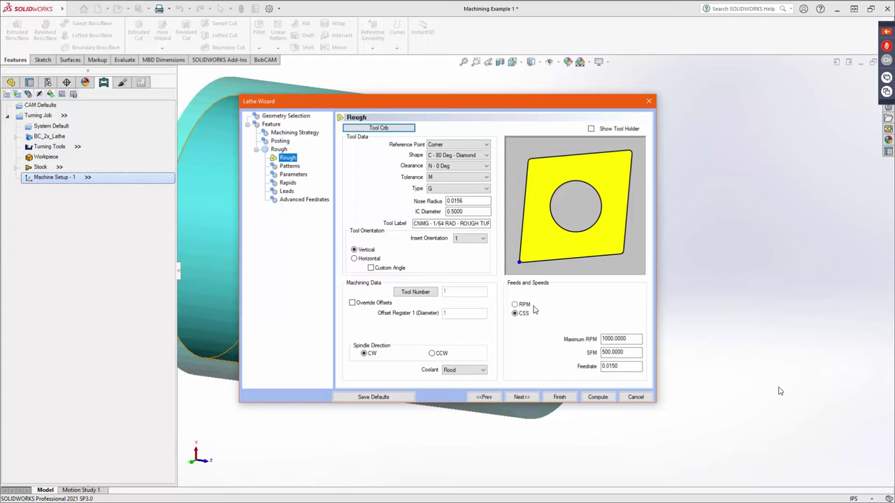
# - Change the roughing insert's nose radius to 0.0150
pyautogui.doubleClick(467, 201)
pyautogui.moveTo(453, 200); pyautogui.dragTo(482, 200)
pyautogui.write('320')
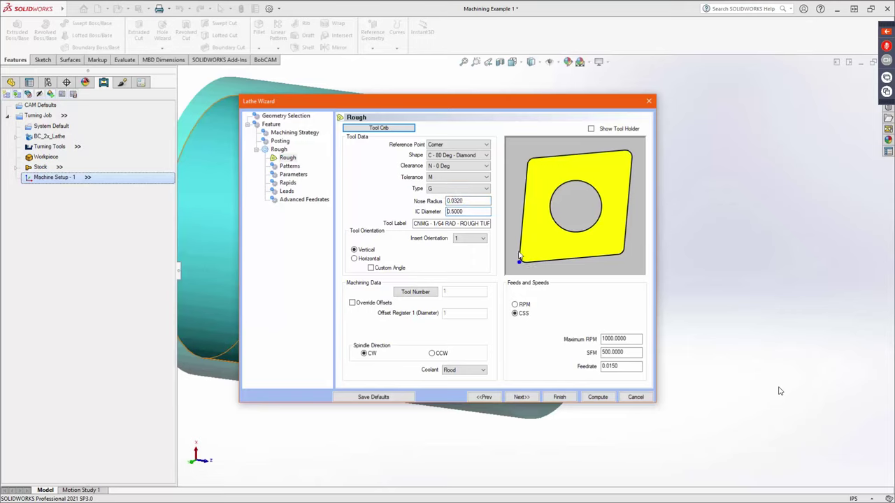
pyautogui.moveTo(453, 200); pyautogui.dragTo(481, 201)
pyautogui.write('150')
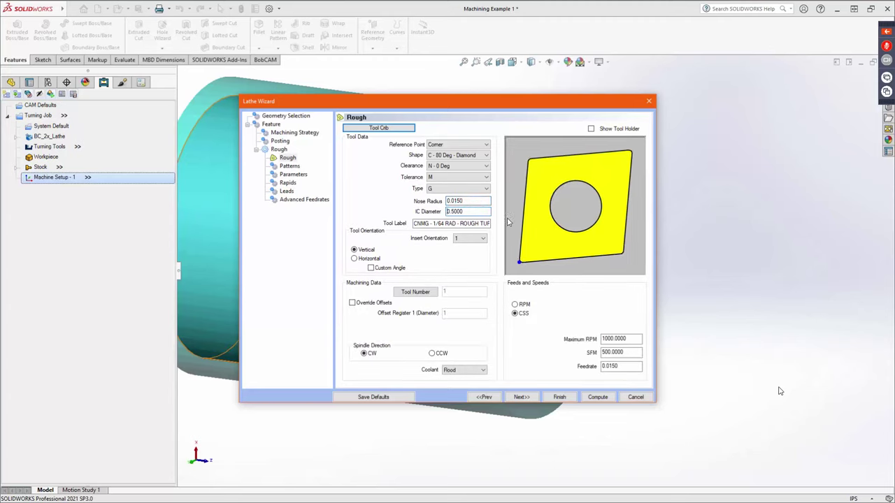
pyautogui.click(447, 211)
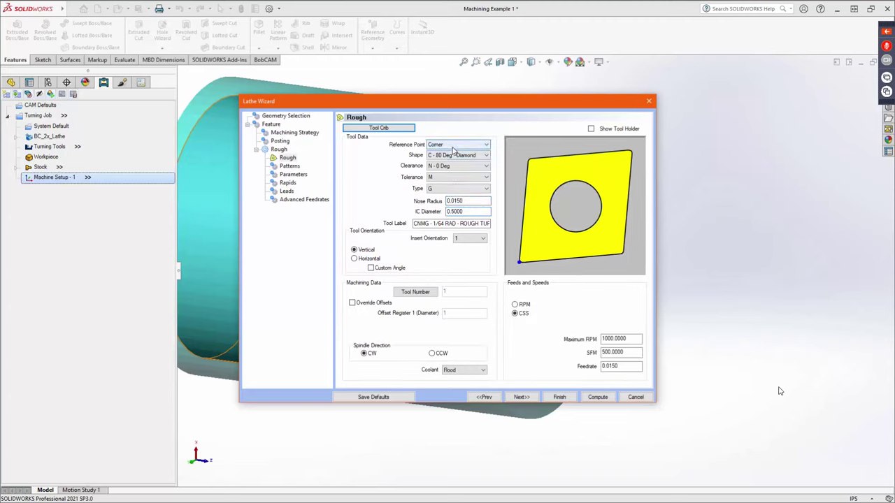
# - Try Tip and Center reference points, then set the reference point back to Corner
pyautogui.click(461, 147)
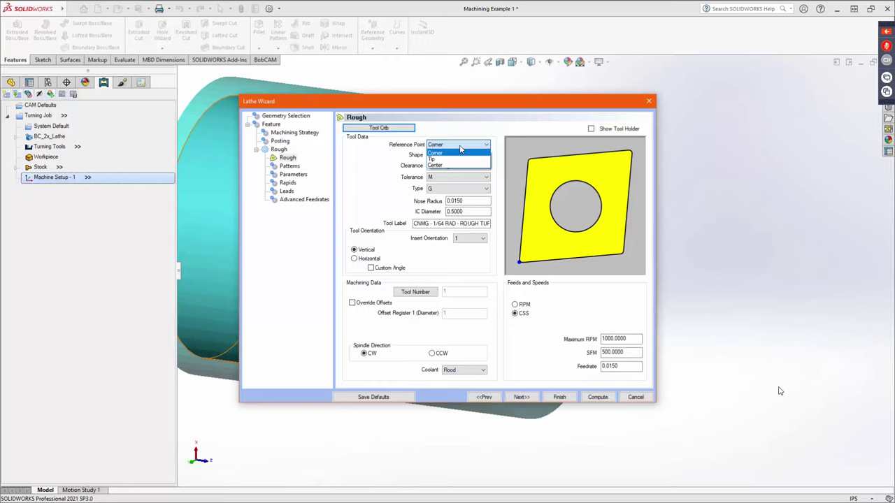
pyautogui.click(447, 158)
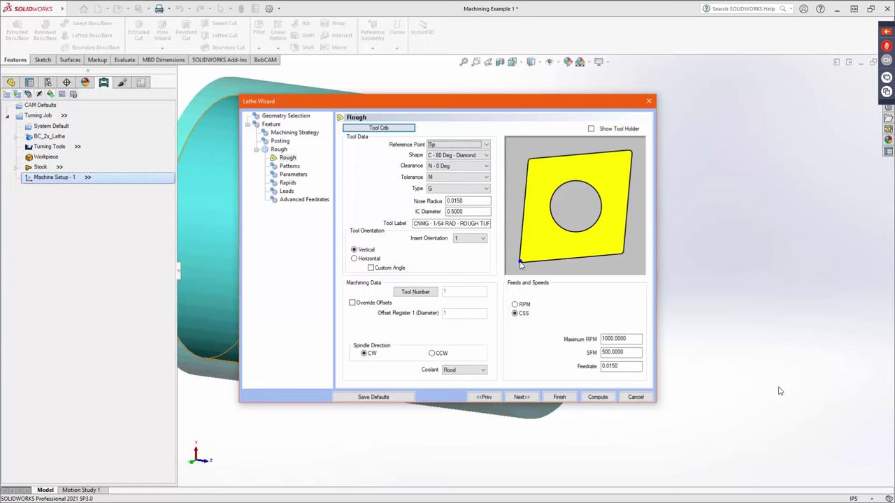
pyautogui.click(428, 145)
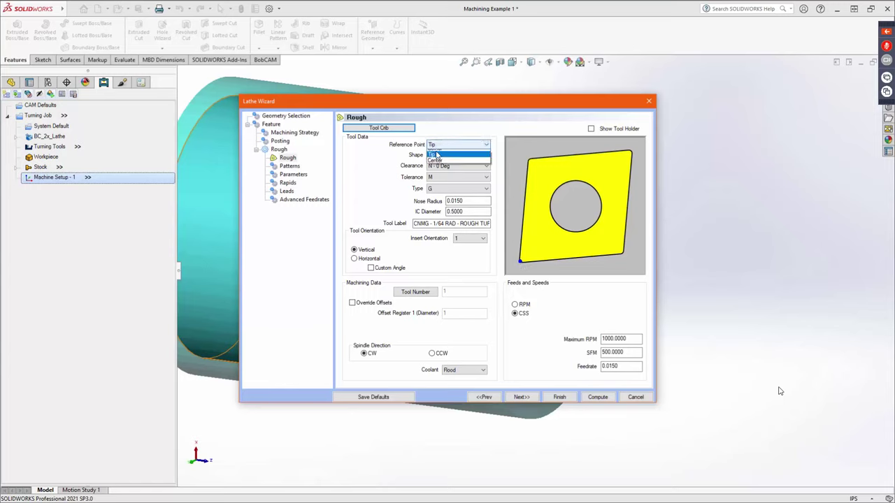
pyautogui.click(443, 169)
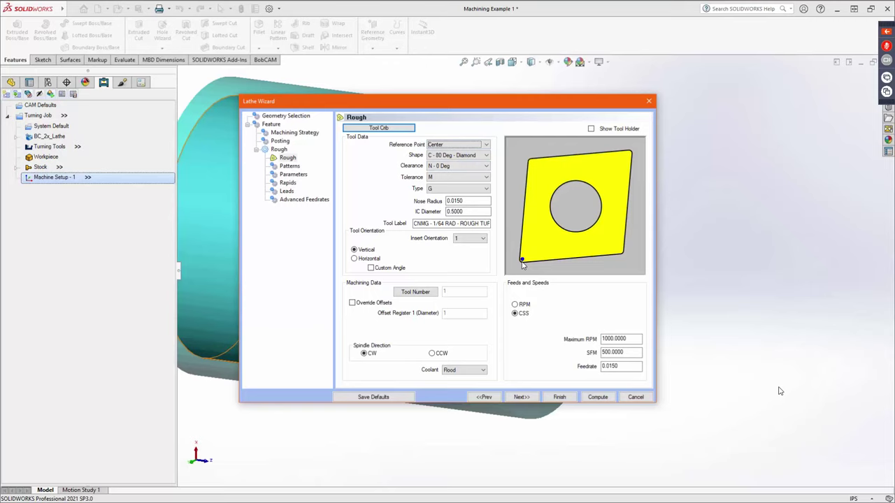
pyautogui.click(474, 145)
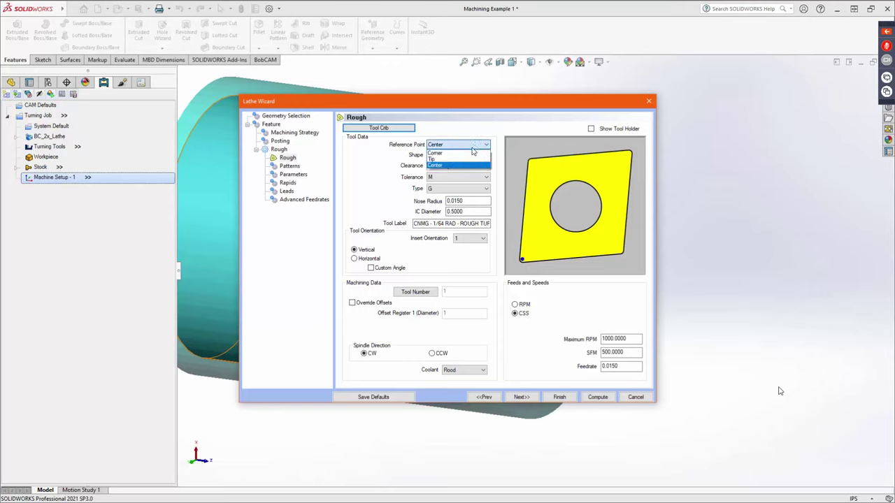
pyautogui.click(472, 153)
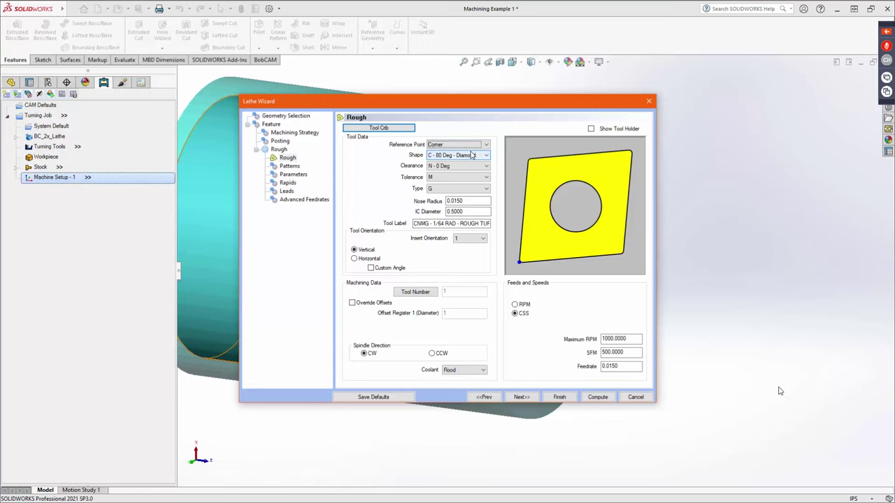
# - Keep N - 0 Deg clearance and change the insert shape to D - 55 Deg - Diamond
pyautogui.click(486, 157)
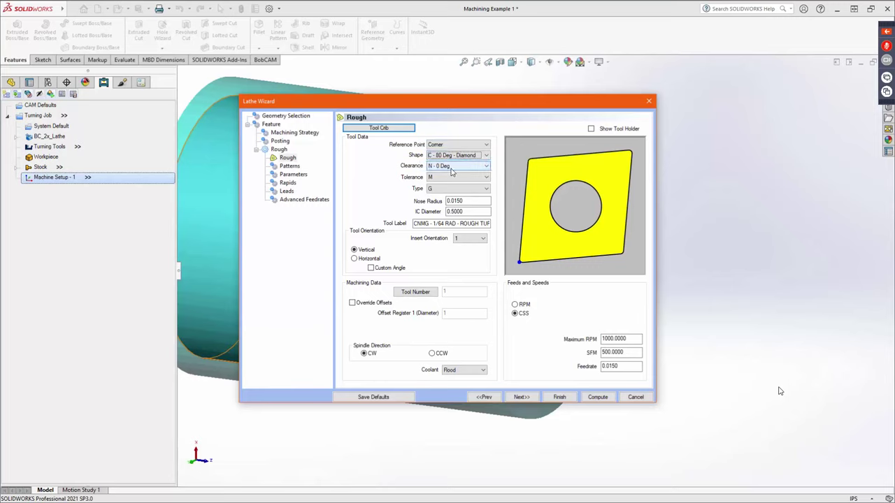
pyautogui.click(452, 168)
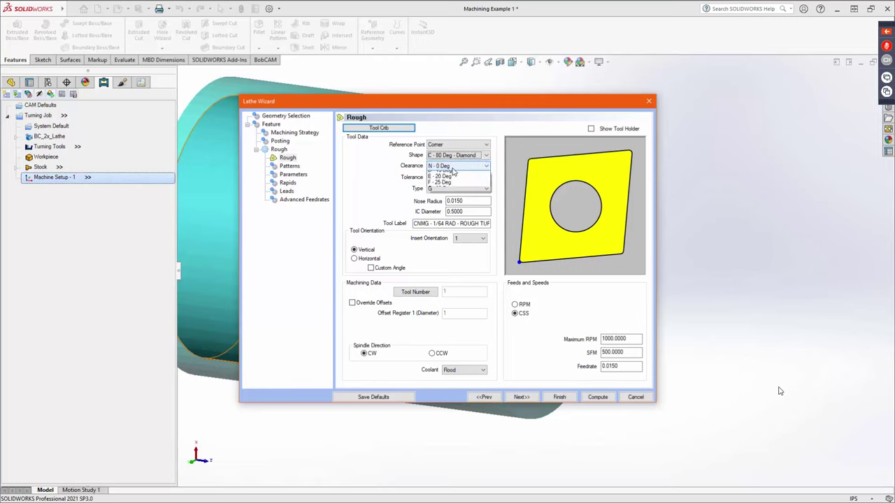
pyautogui.click(410, 171)
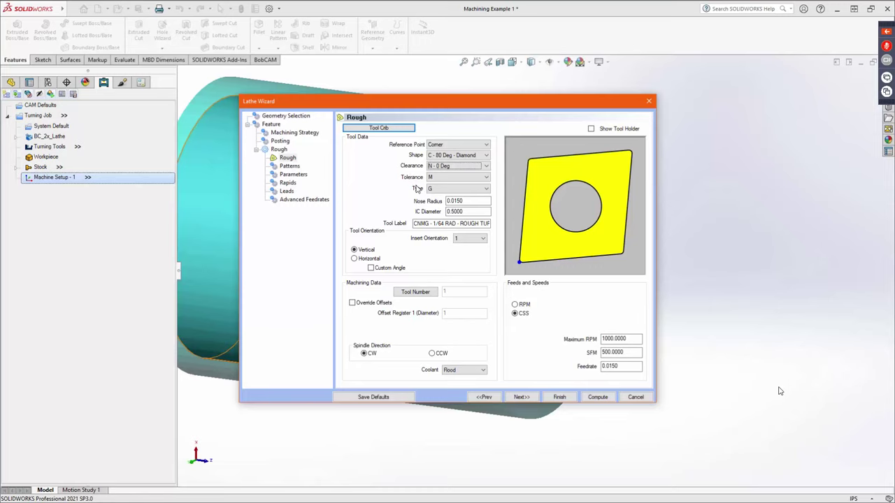
pyautogui.click(446, 155)
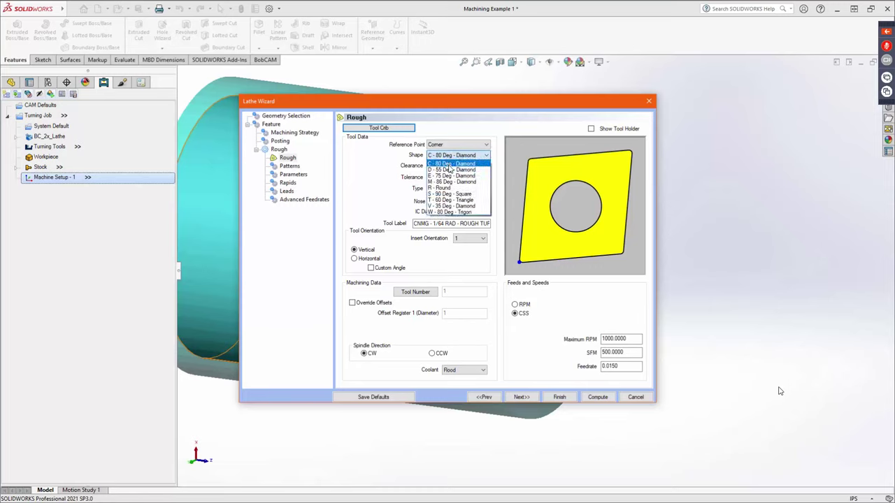
pyautogui.click(448, 164)
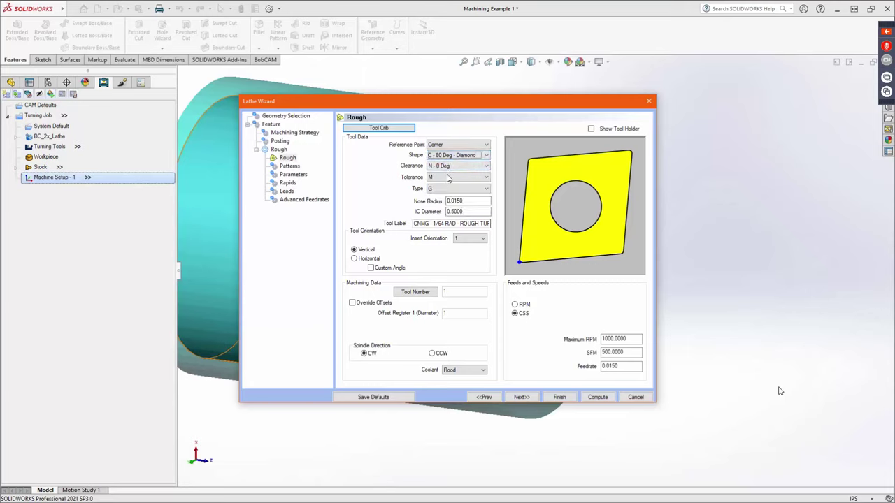
pyautogui.click(451, 156)
pyautogui.click(450, 168)
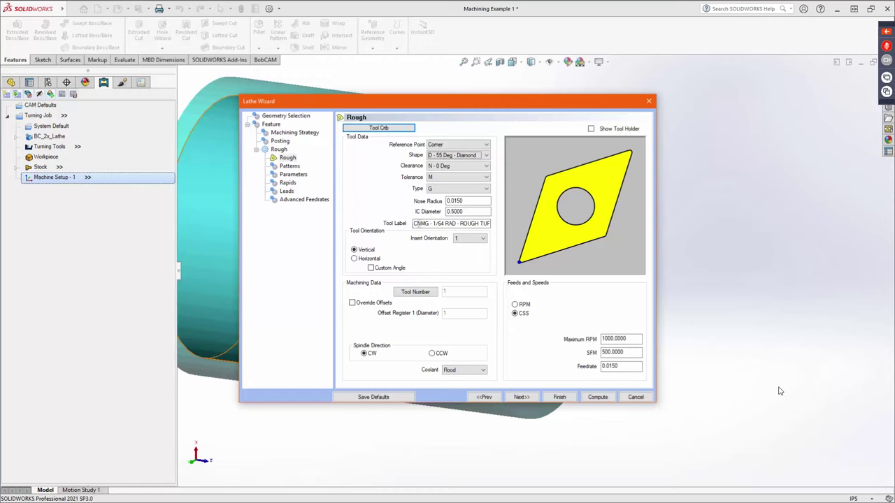
# - Relabel the tool DNMG, show the tool holder, and orient it Horizontal
pyautogui.click(416, 224)
pyautogui.press('BackSpace')
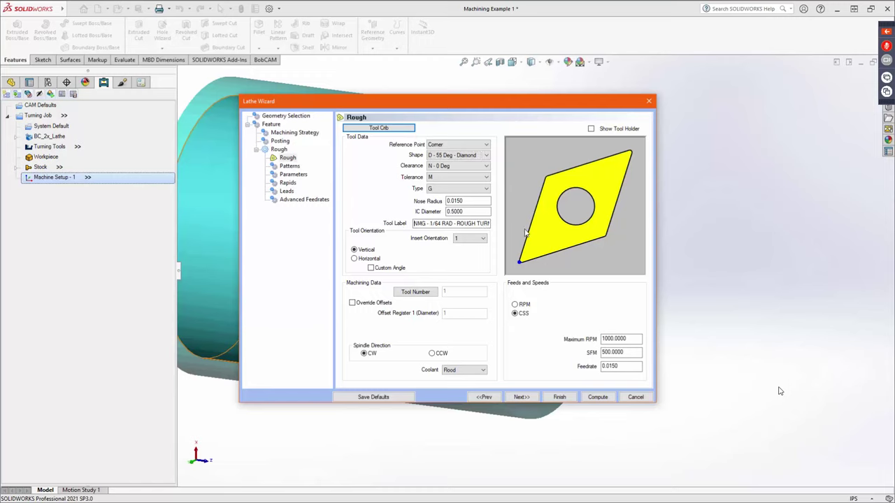
pyautogui.write('D')
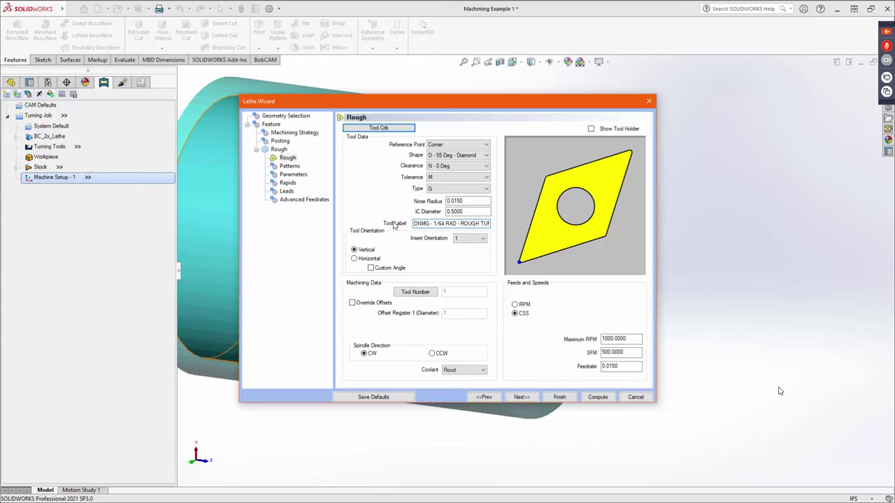
pyautogui.click(591, 129)
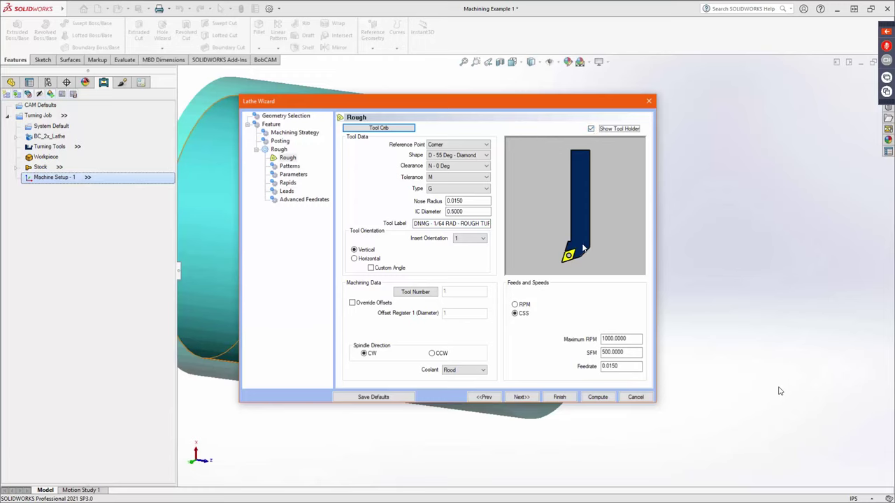
pyautogui.click(368, 261)
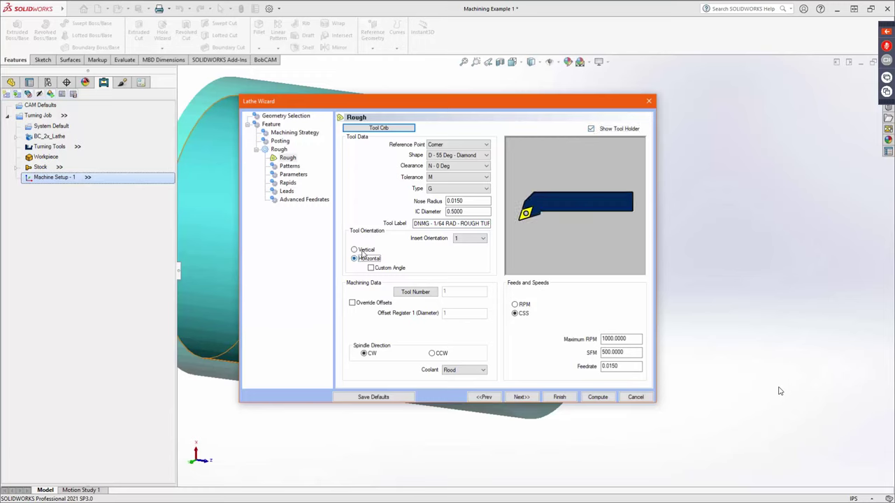
# - Set the tool orientation to Vertical and hide the tool holder
pyautogui.click(363, 250)
pyautogui.click(360, 260)
pyautogui.click(361, 250)
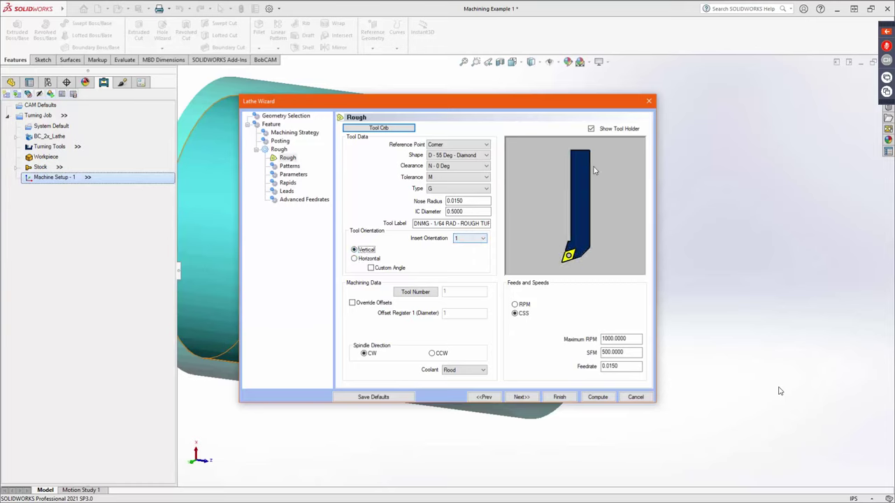
pyautogui.click(591, 129)
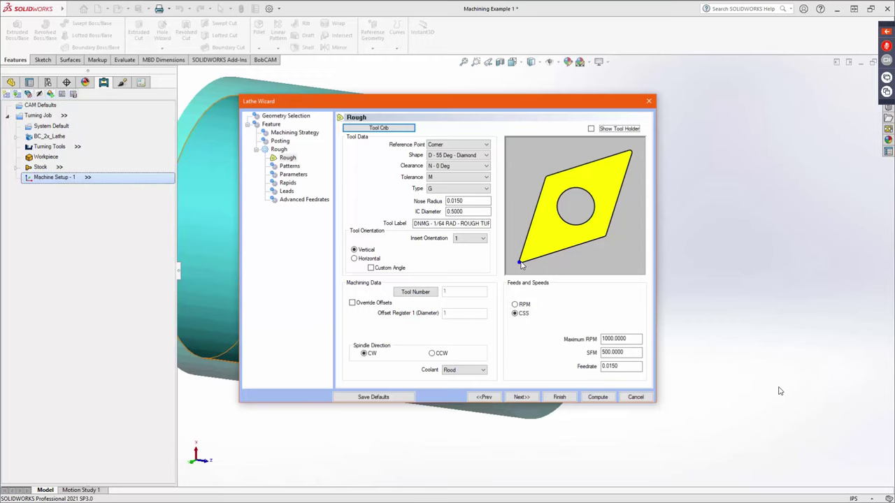
# - Preview insert orientations 2, 3 and 4, then return to orientation 1
pyautogui.click(466, 239)
pyautogui.click(466, 255)
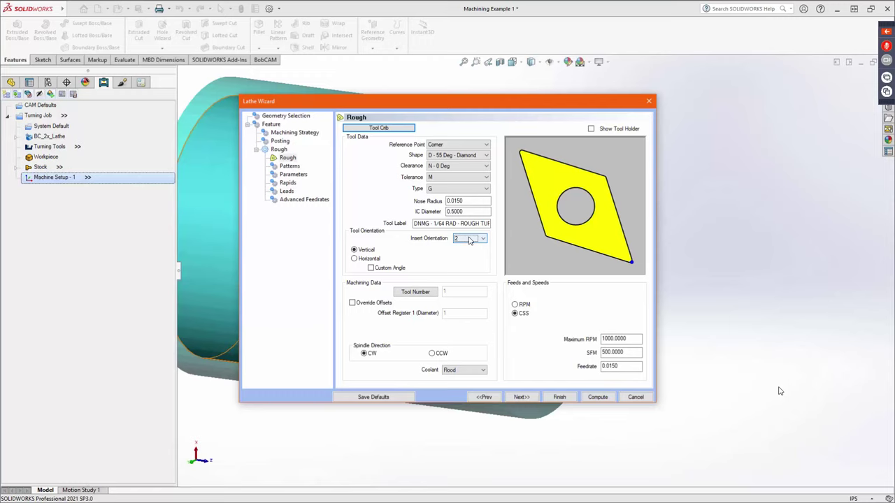
pyautogui.click(470, 240)
pyautogui.click(473, 260)
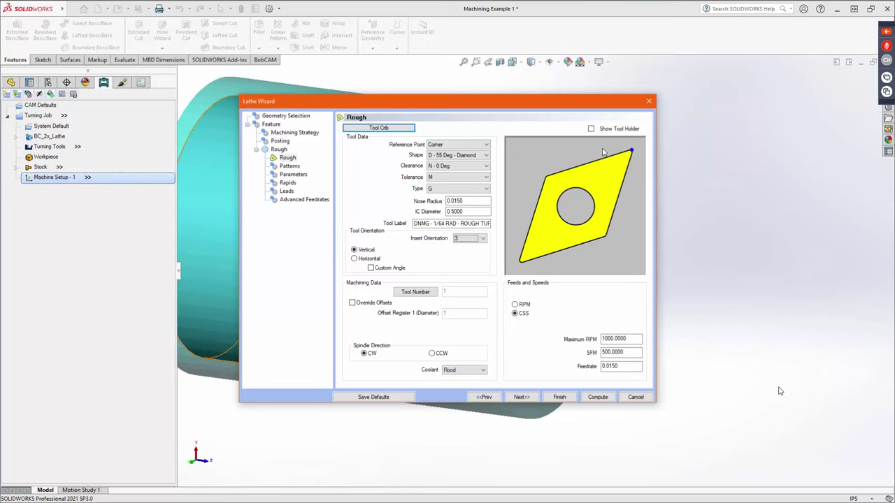
pyautogui.click(469, 239)
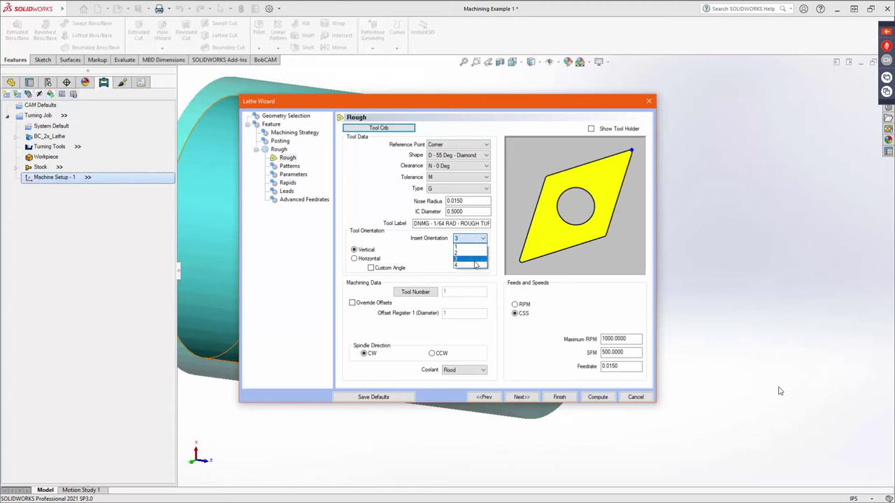
pyautogui.click(474, 265)
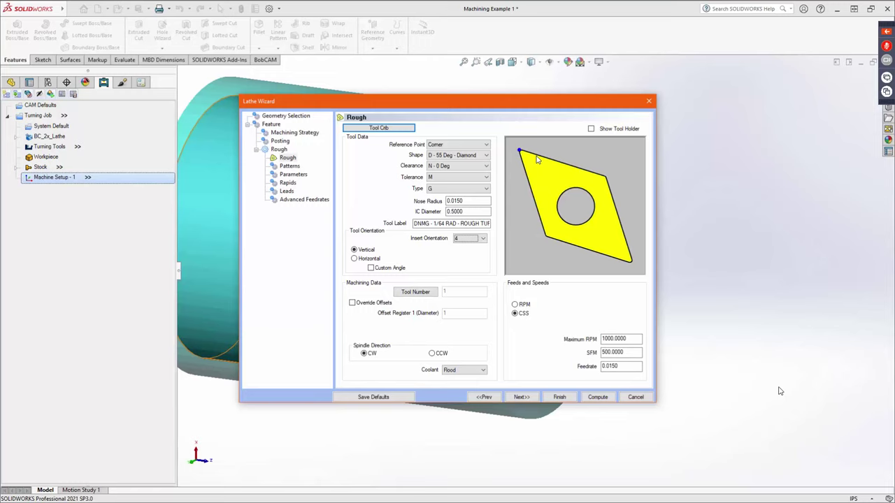
pyautogui.click(482, 239)
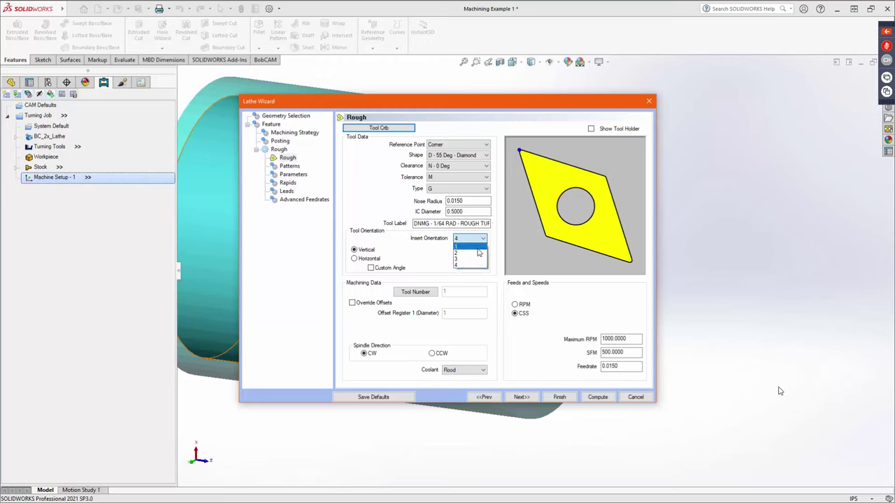
pyautogui.click(478, 247)
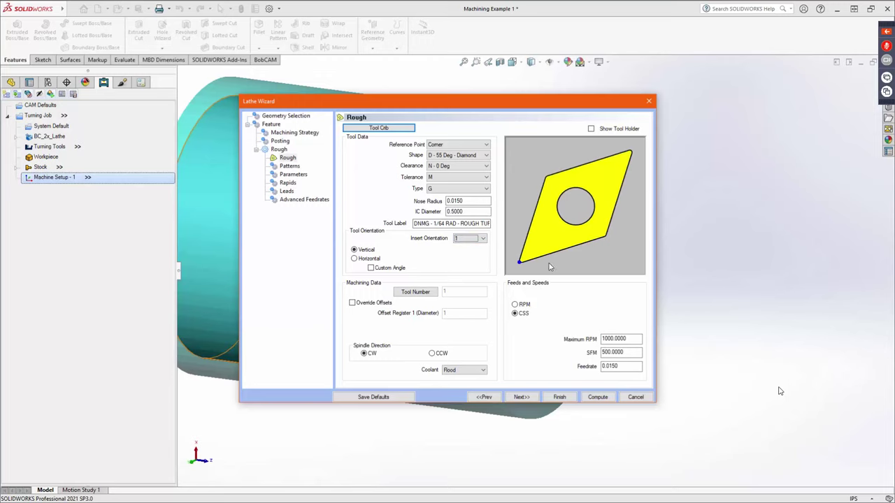
pyautogui.click(271, 125)
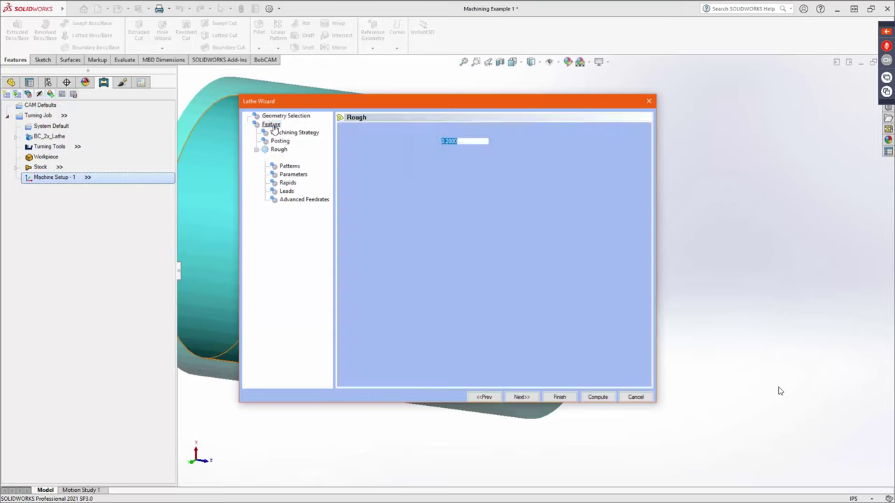
pyautogui.click(467, 186)
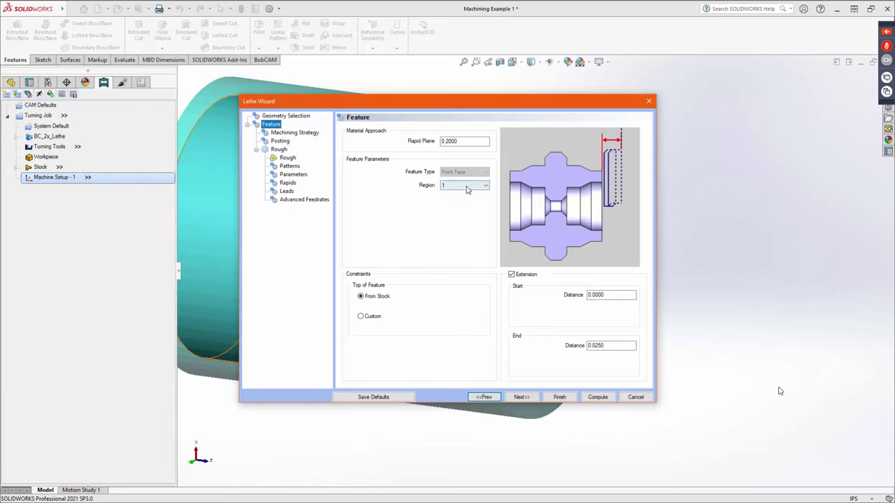
pyautogui.click(461, 200)
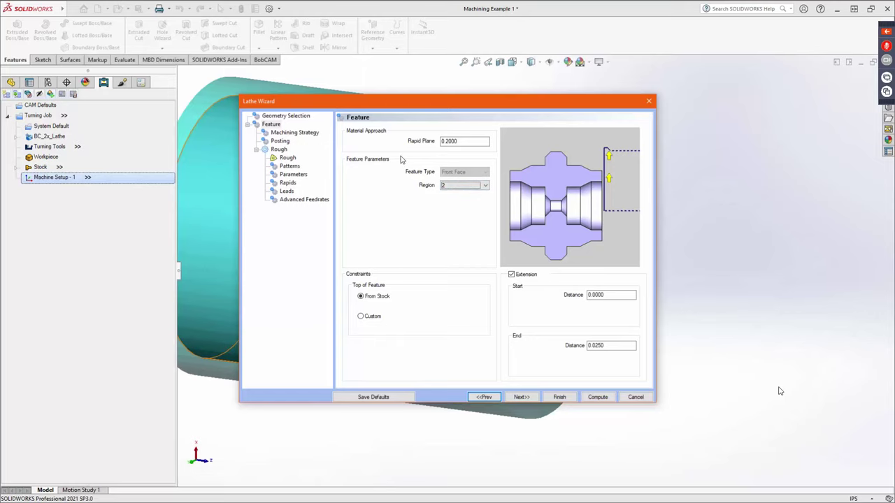
pyautogui.click(288, 157)
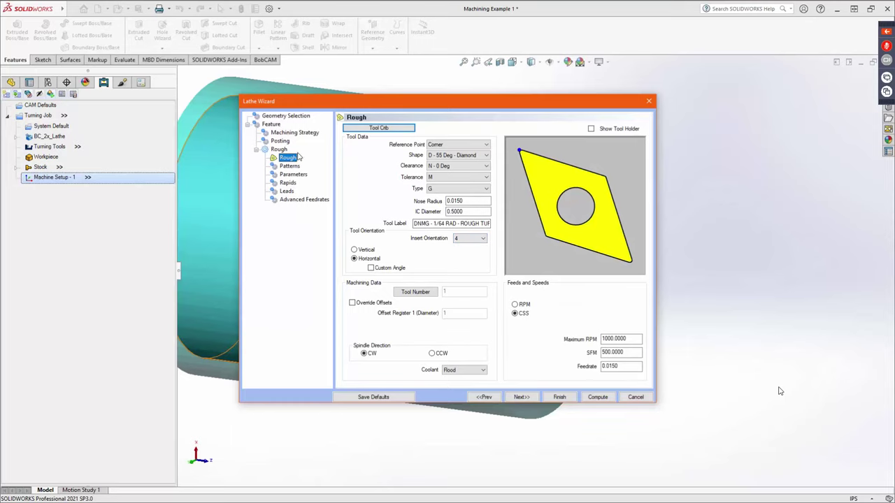
pyautogui.click(273, 124)
pyautogui.click(464, 185)
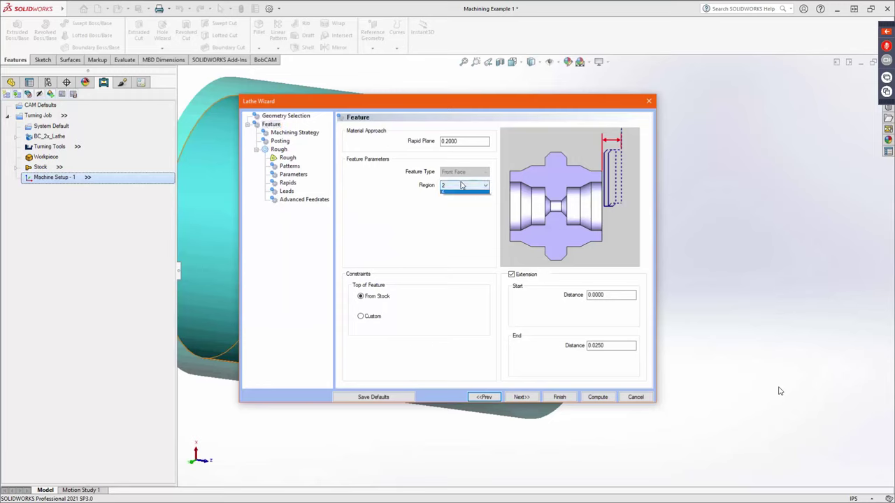
pyautogui.click(461, 197)
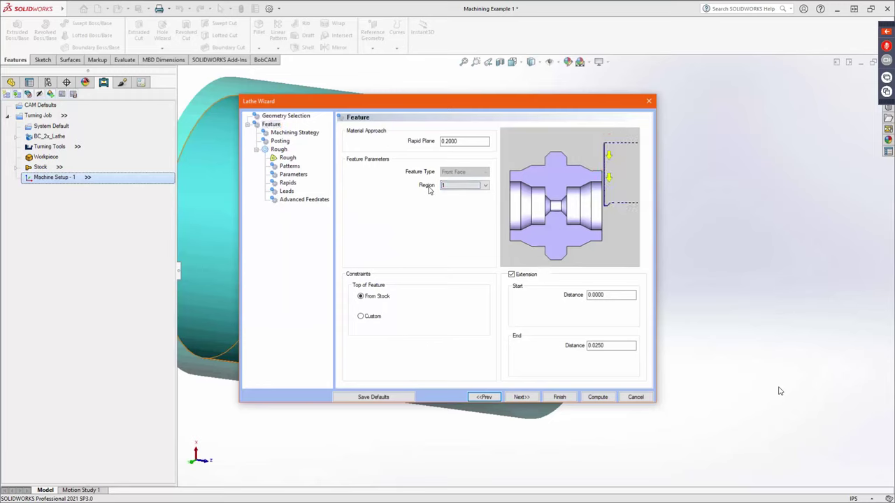
pyautogui.click(292, 157)
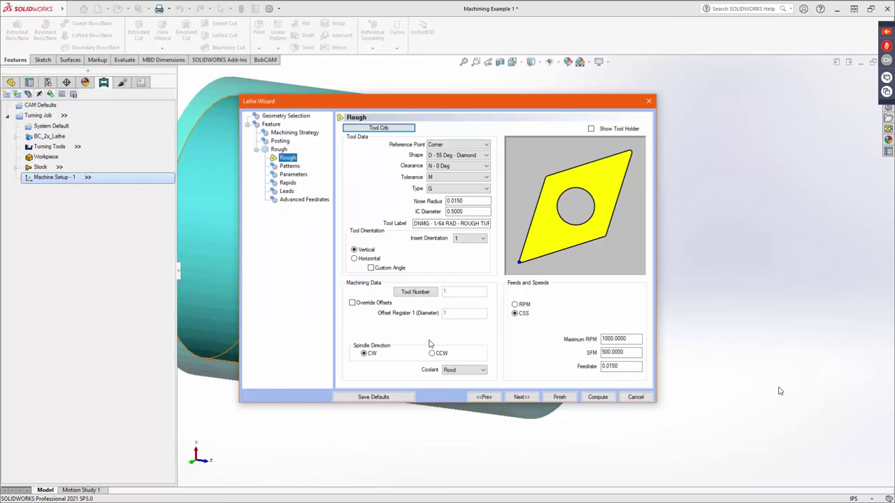
pyautogui.click(352, 302)
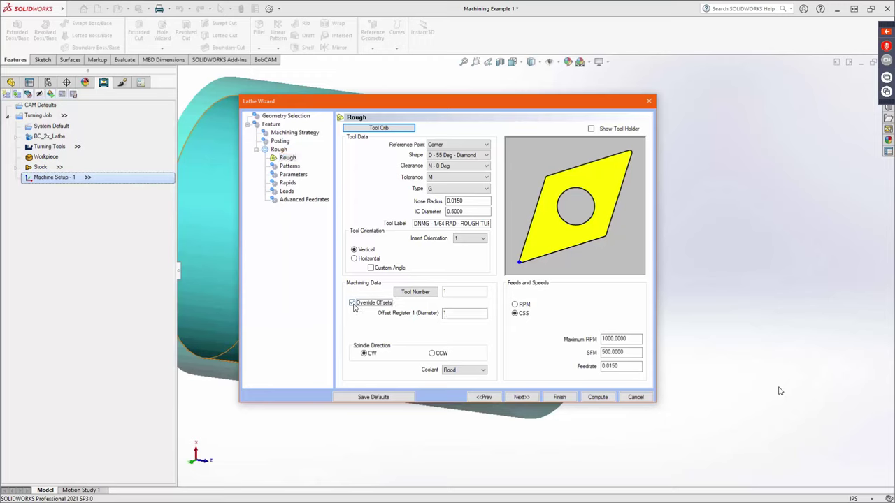
pyautogui.click(456, 313)
pyautogui.press('BackSpace')
pyautogui.write('5')
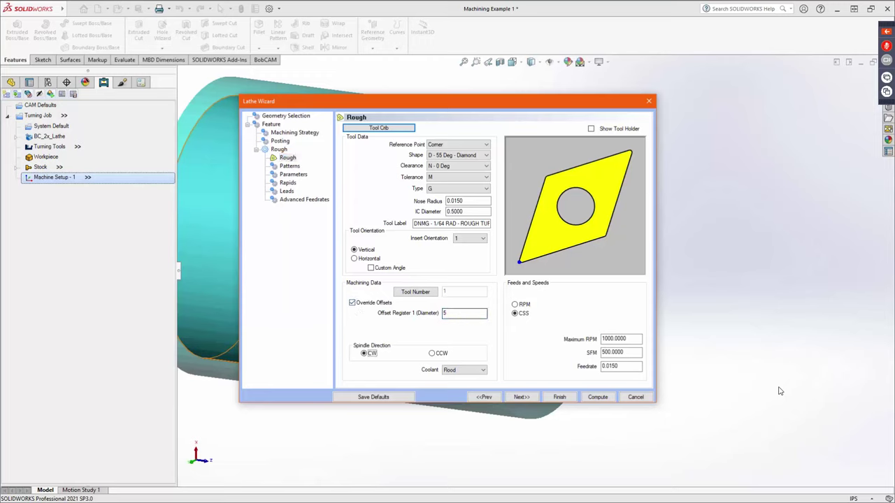
pyautogui.click(352, 303)
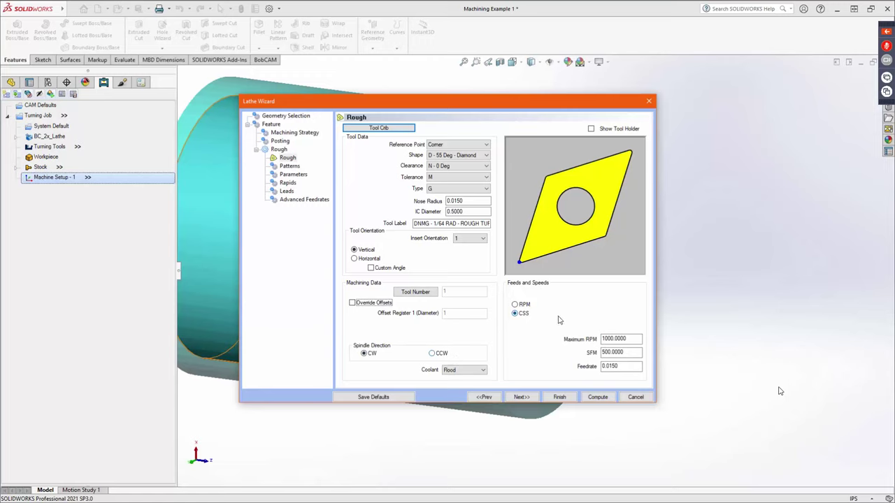
pyautogui.click(516, 305)
pyautogui.click(524, 316)
# - On Patterns, try collision detection, then keep System Compensation On without it and Machine Compensation Off
pyautogui.click(521, 397)
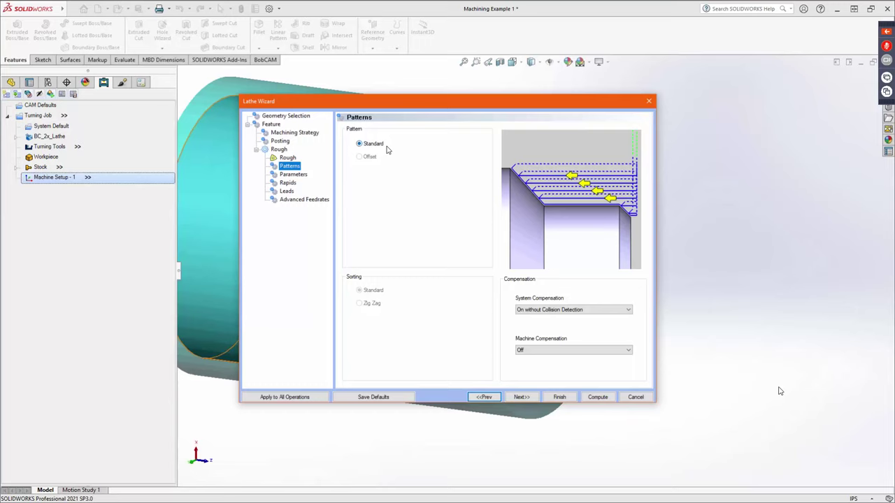
pyautogui.click(558, 311)
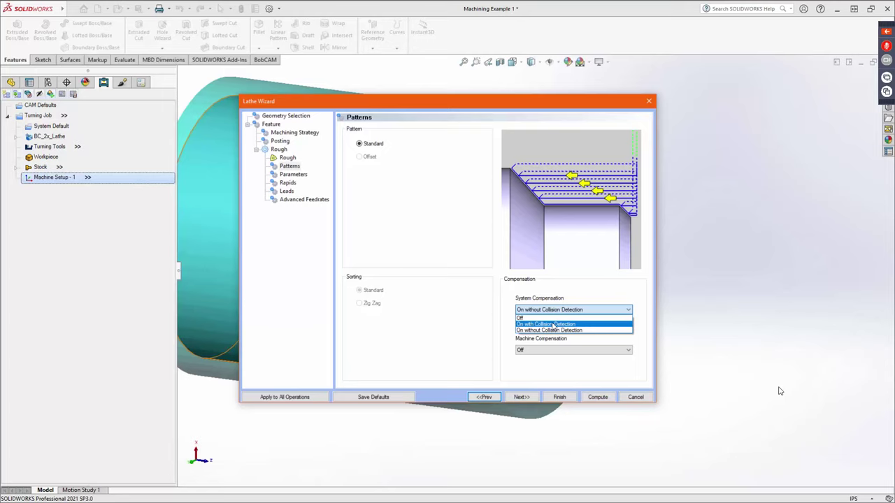
pyautogui.click(552, 325)
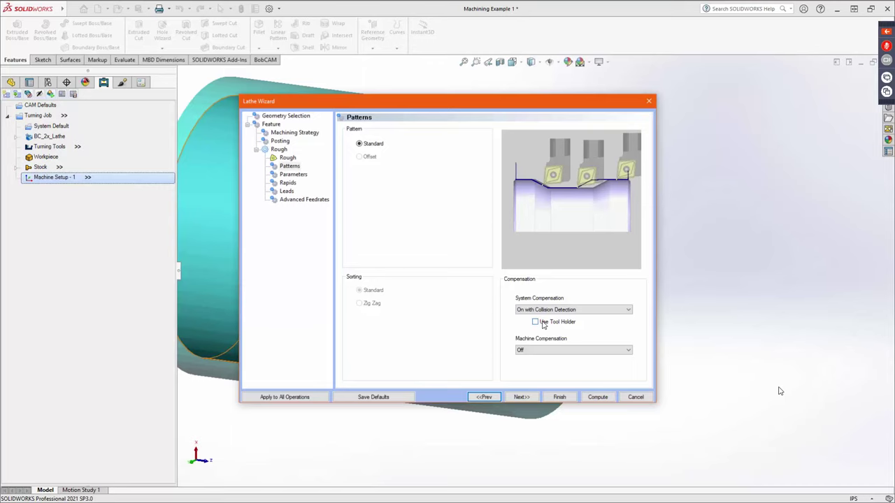
pyautogui.click(561, 309)
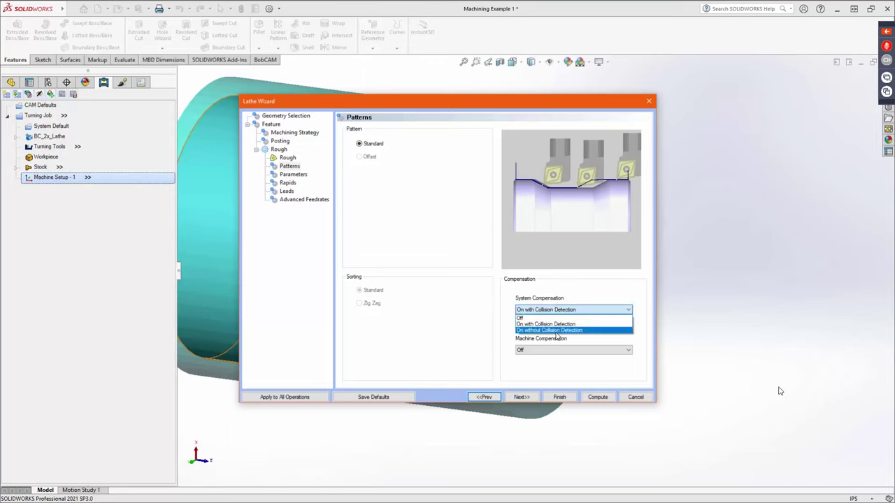
pyautogui.click(556, 330)
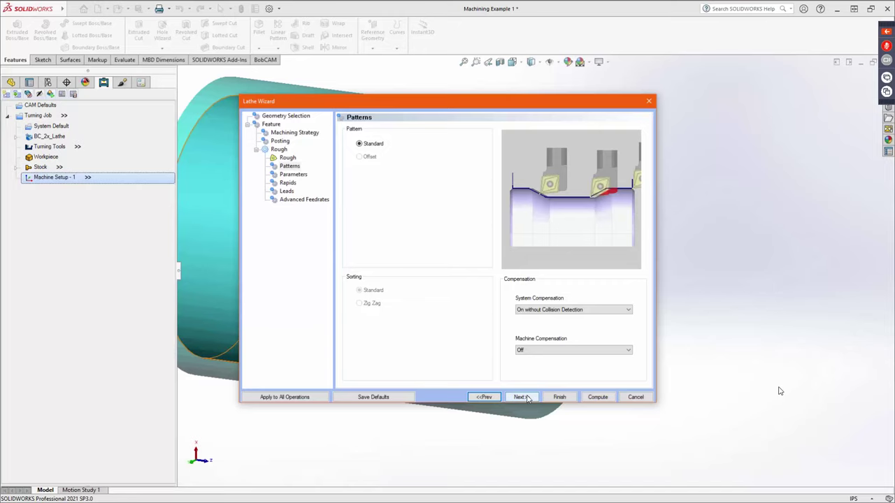
pyautogui.click(535, 349)
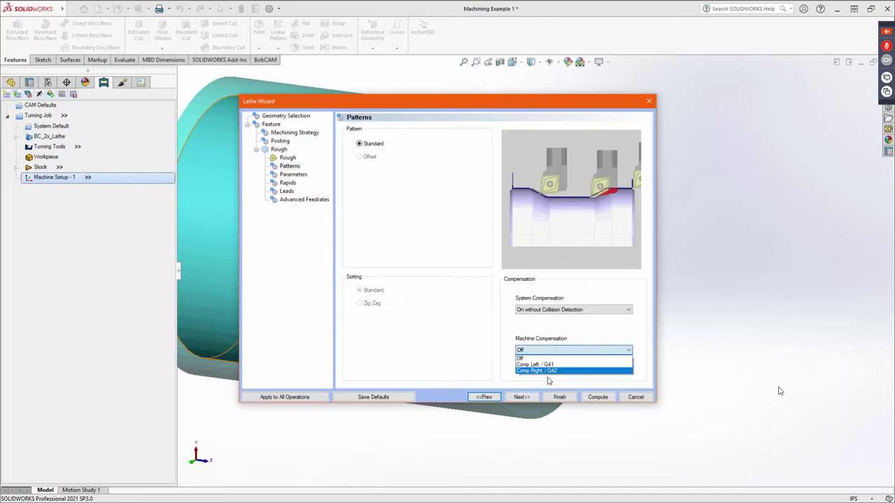
pyautogui.click(535, 356)
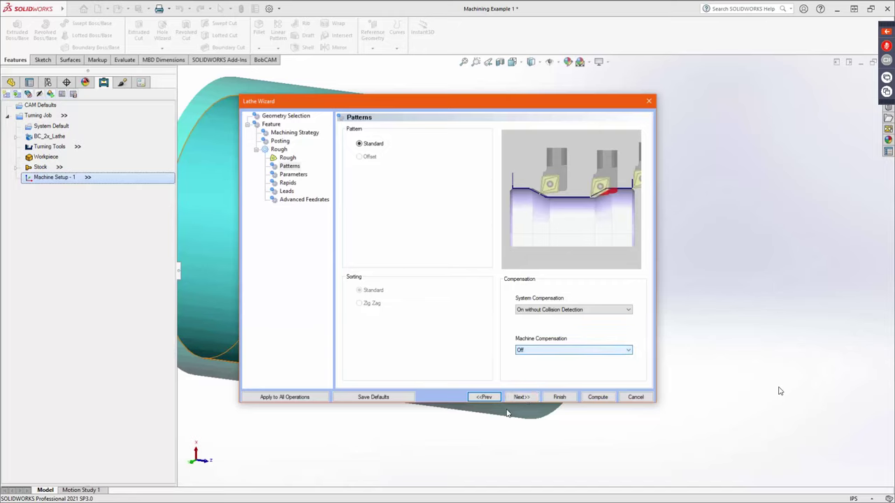
pyautogui.click(520, 398)
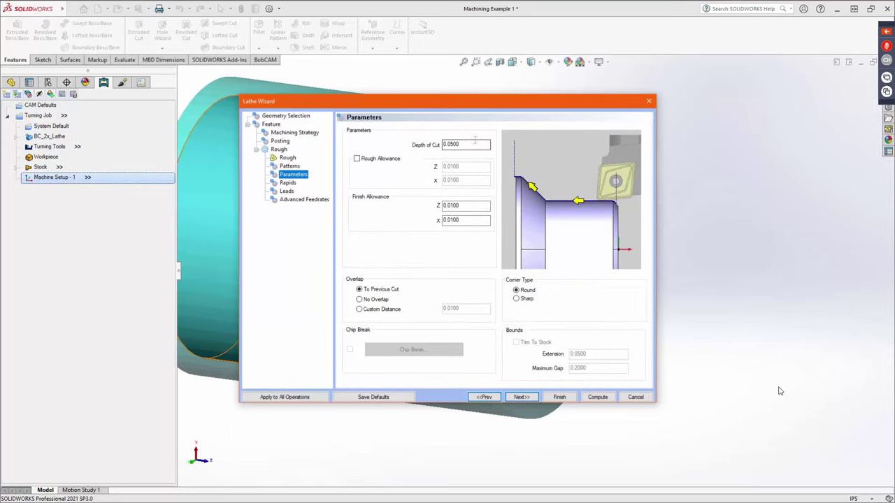
# - Set depth of cut to 0.0300 and both finish allowances (Z and X) to 0
pyautogui.moveTo(404, 148)
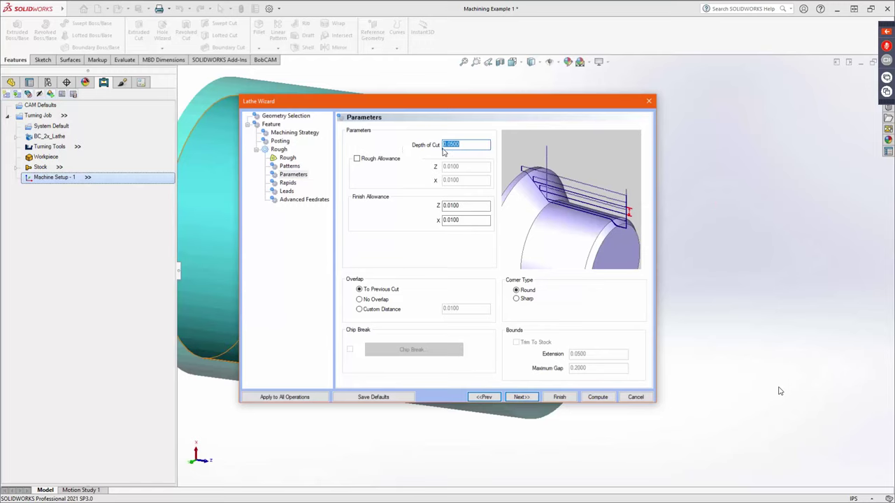
pyautogui.write('0.03')
pyautogui.press('Tab')
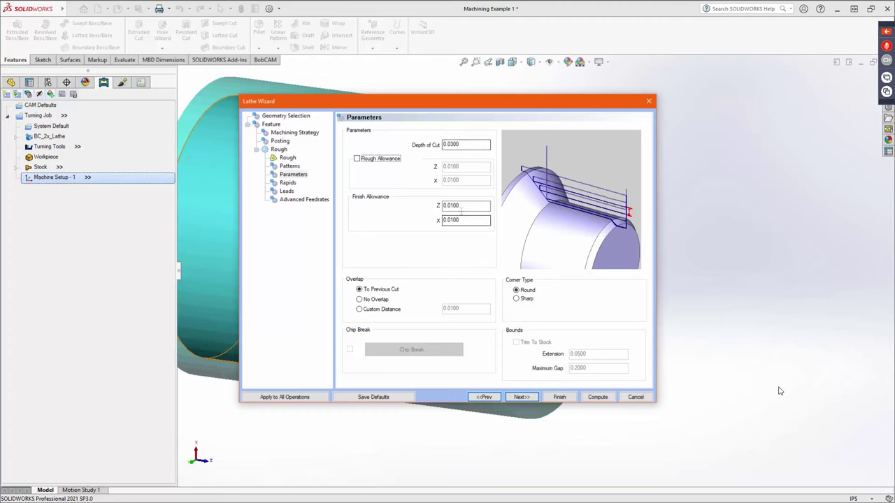
pyautogui.press('Tab')
pyautogui.write('0')
pyautogui.press('Tab')
pyautogui.write('0')
pyautogui.press('Tab')
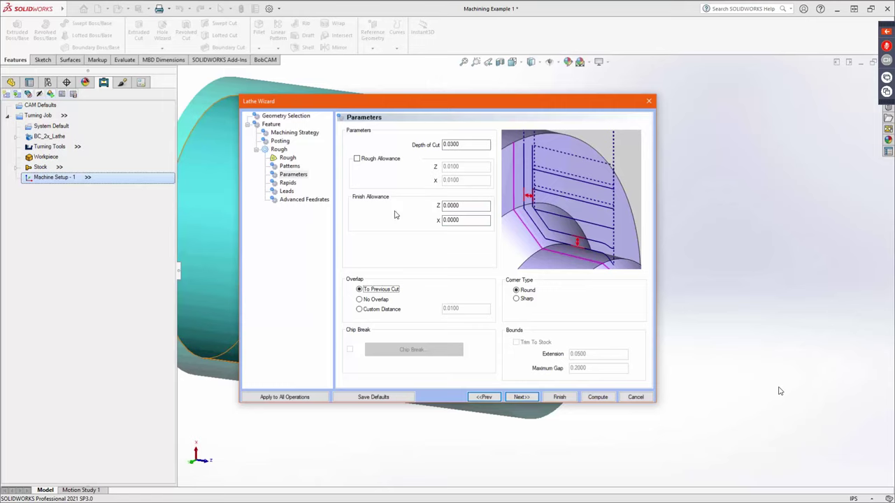
# - Enable rough allowance with Z at 0.0050 and X at 0
pyautogui.click(365, 160)
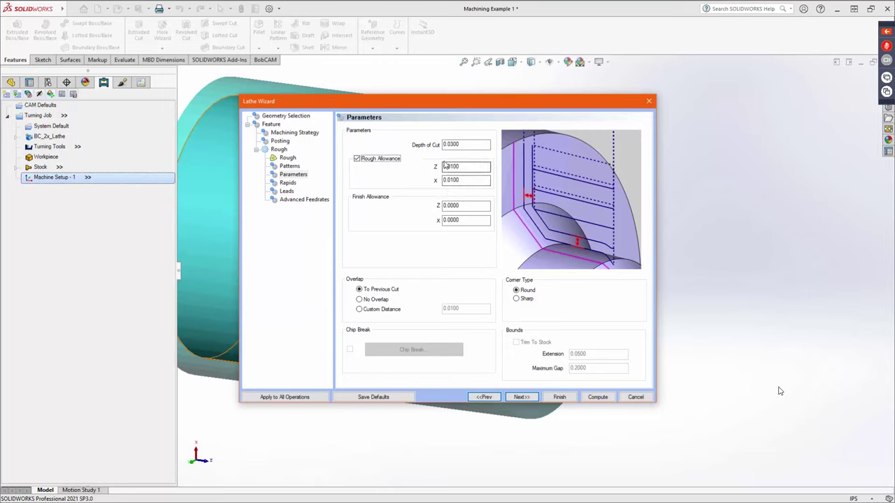
pyautogui.moveTo(451, 166); pyautogui.dragTo(511, 173)
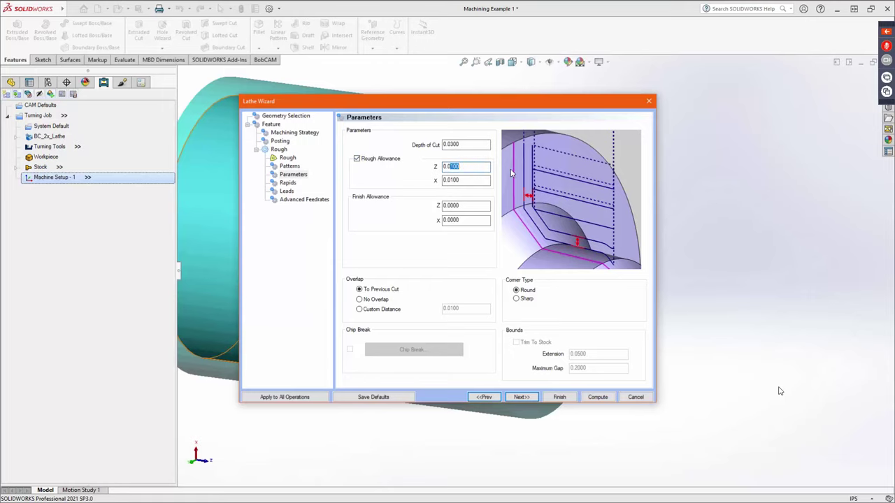
pyautogui.write('050')
pyautogui.press('Tab')
pyautogui.write('0')
pyautogui.press('Tab')
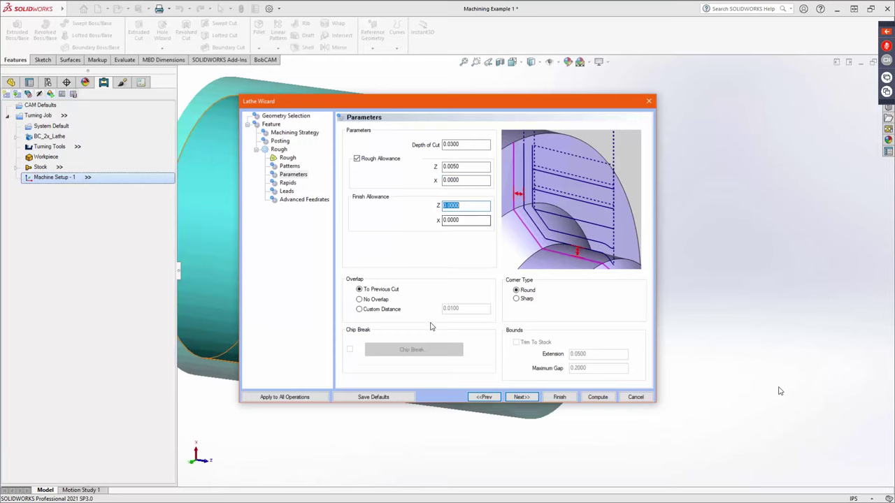
# - Compare the overlap options and leave the rough pass overlap at To Previous Cut
pyautogui.click(361, 290)
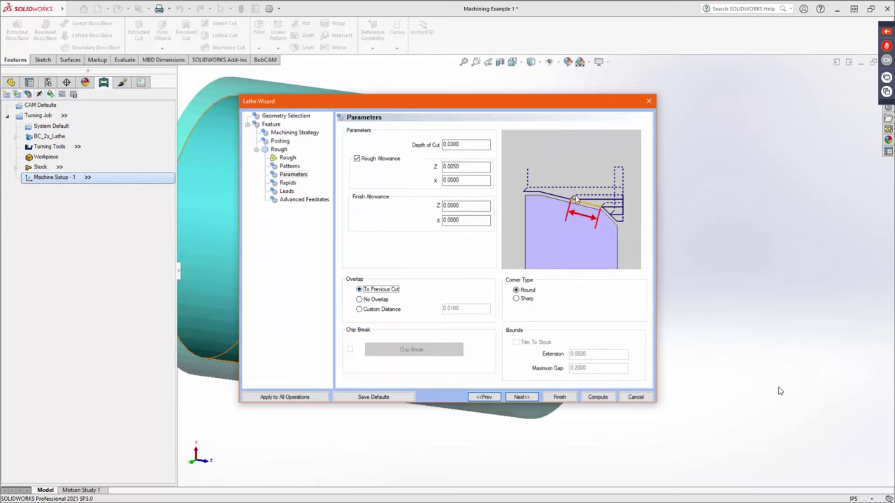
pyautogui.click(370, 299)
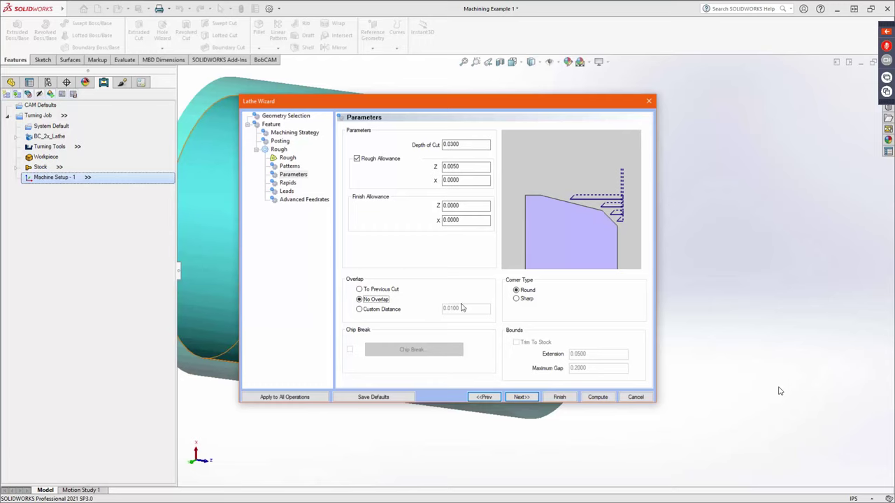
pyautogui.click(383, 311)
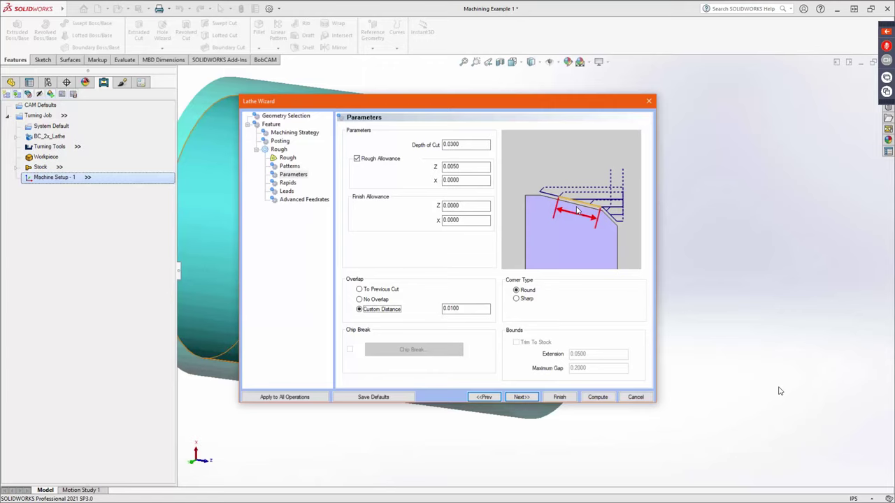
pyautogui.click(377, 289)
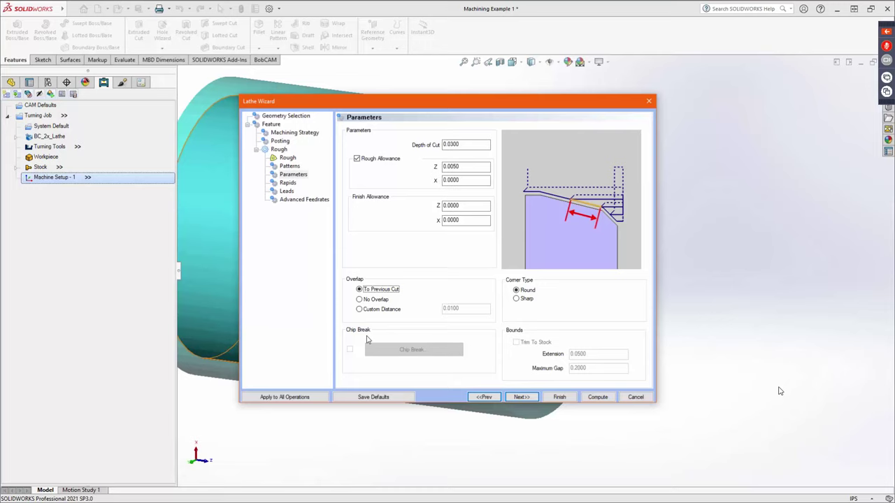
# - Compare Sharp and Round corners, keep the corner type Round, and go to Rapids
pyautogui.click(535, 290)
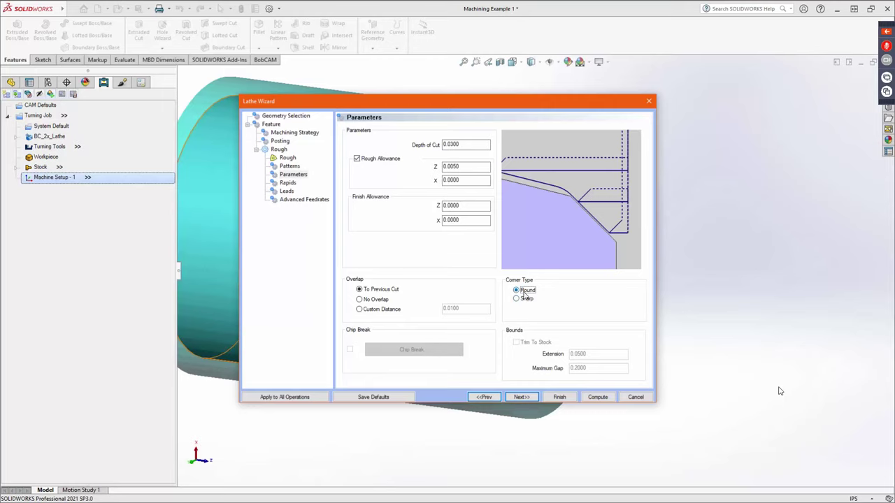
pyautogui.click(526, 301)
pyautogui.click(526, 290)
pyautogui.click(517, 299)
pyautogui.click(517, 290)
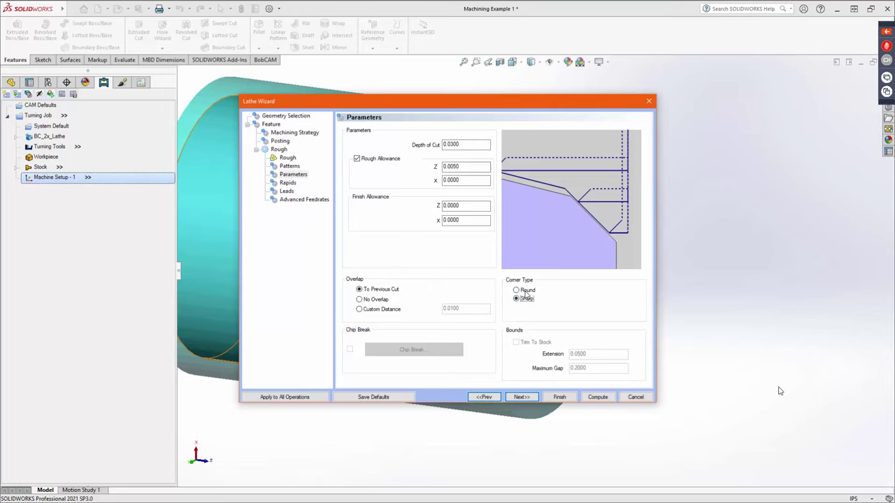
pyautogui.click(524, 402)
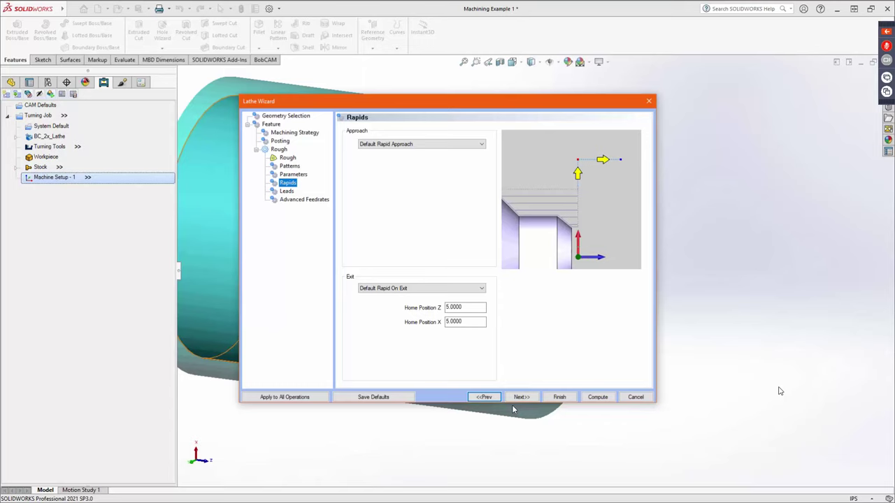
# - Keep the default approach rapid and set exit home positions to X 2.0000 and Z 1.0000
pyautogui.click(411, 144)
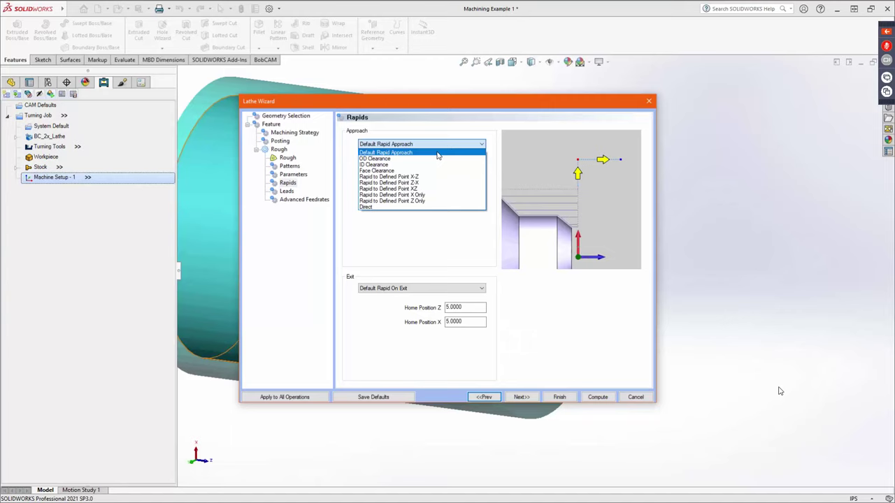
pyautogui.click(437, 153)
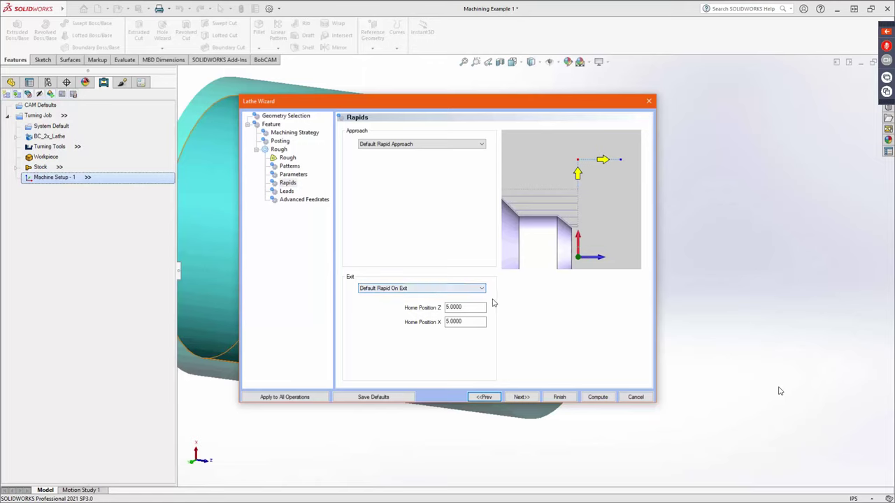
pyautogui.moveTo(476, 321); pyautogui.dragTo(399, 319)
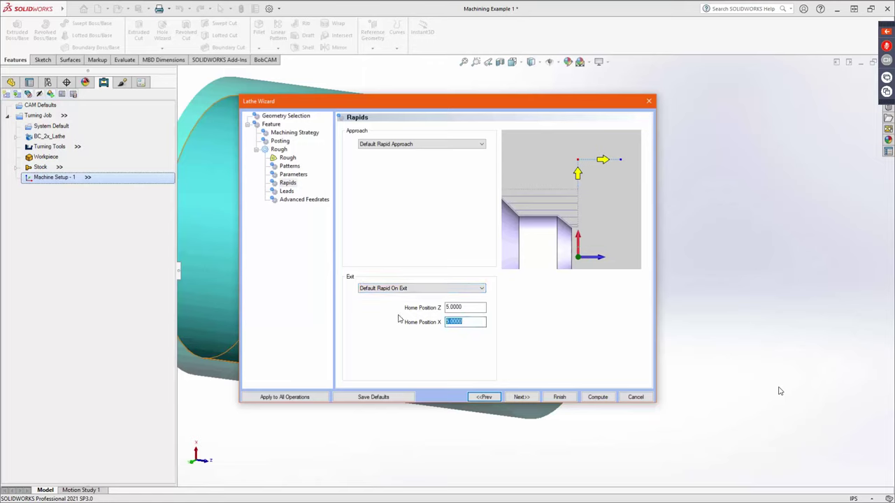
pyautogui.write('2.0000')
pyautogui.hotkey('shift', 'Tab')
pyautogui.write('1')
pyautogui.press('Tab')
pyautogui.click(462, 307)
pyautogui.click(466, 321)
pyautogui.moveTo(465, 322); pyautogui.dragTo(432, 323)
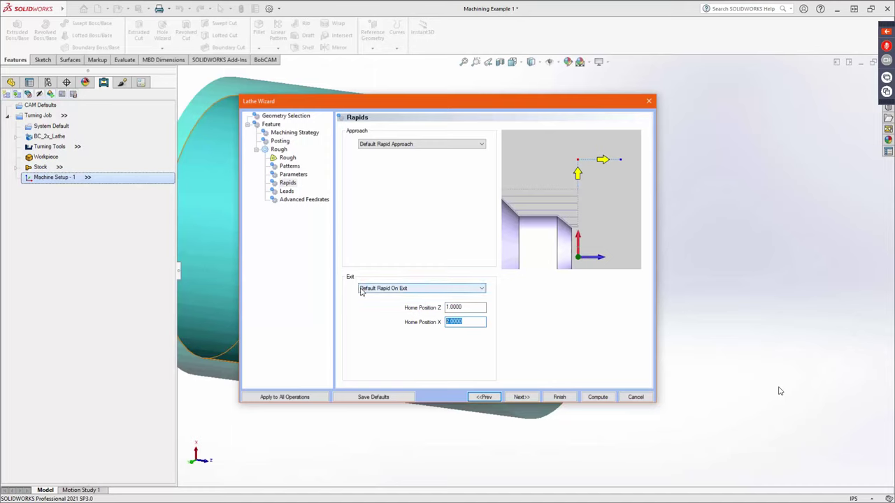
# - Compare Tool Home and Cycle Start X - Z exits, then choose Rapid On Exit To Cycle Start Z - X
pyautogui.click(444, 289)
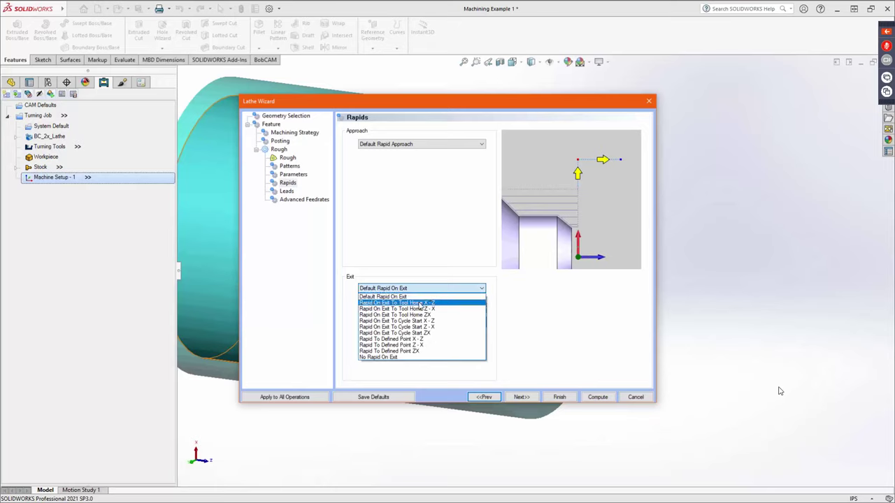
pyautogui.click(441, 303)
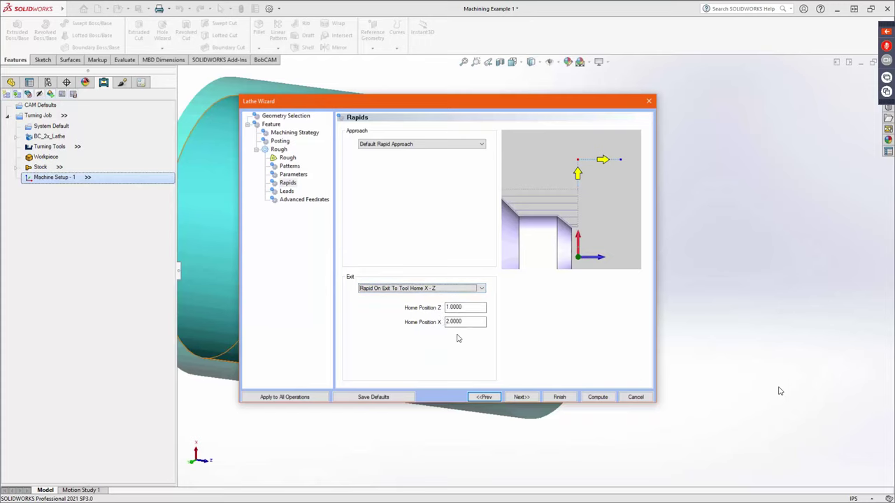
pyautogui.click(435, 289)
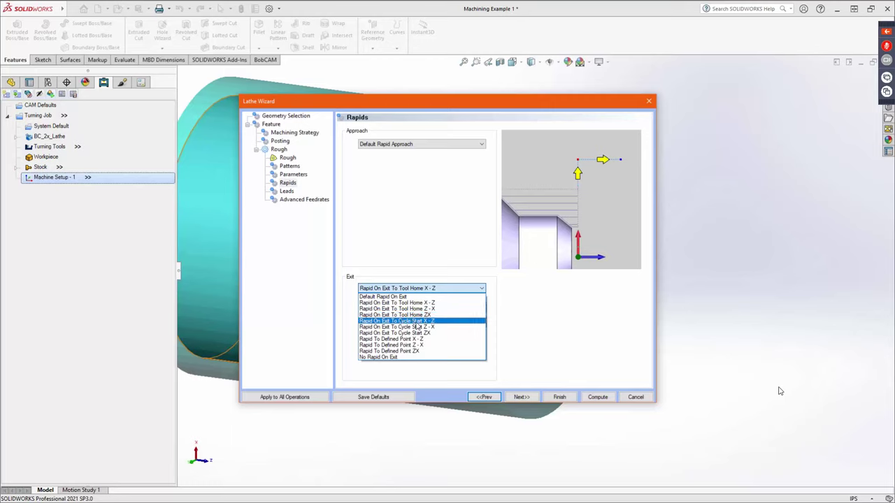
pyautogui.click(416, 323)
pyautogui.click(417, 322)
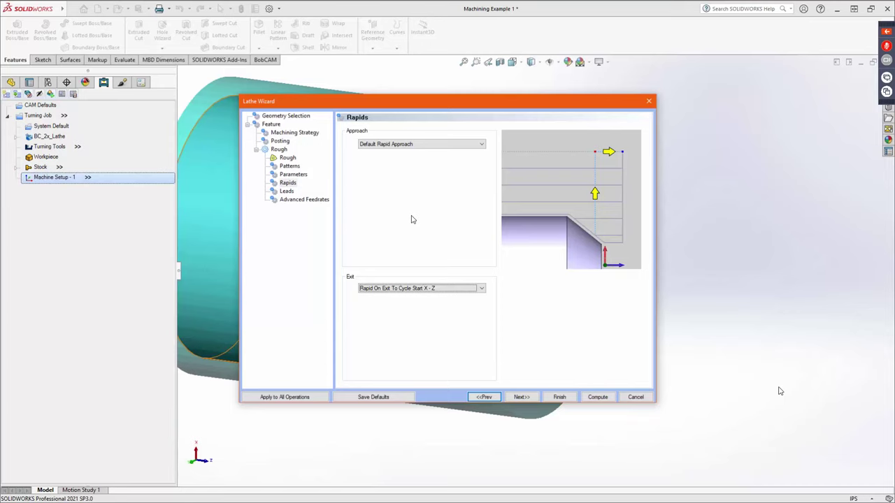
pyautogui.click(440, 289)
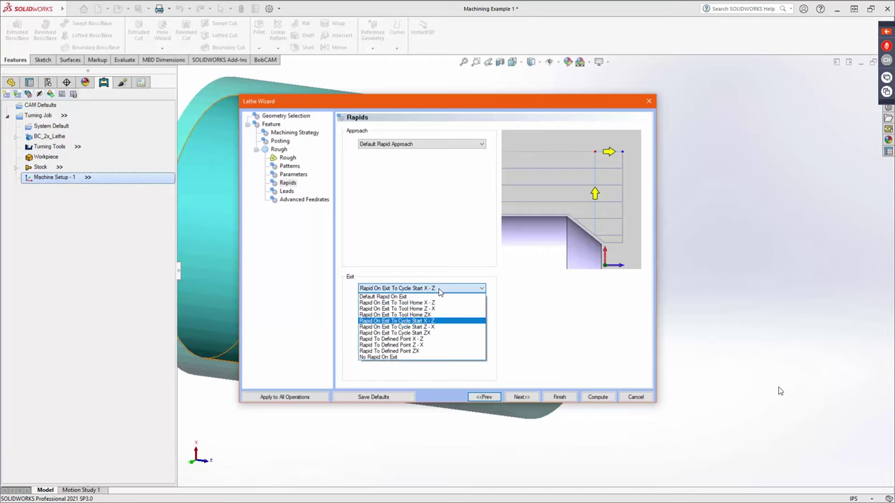
pyautogui.click(442, 328)
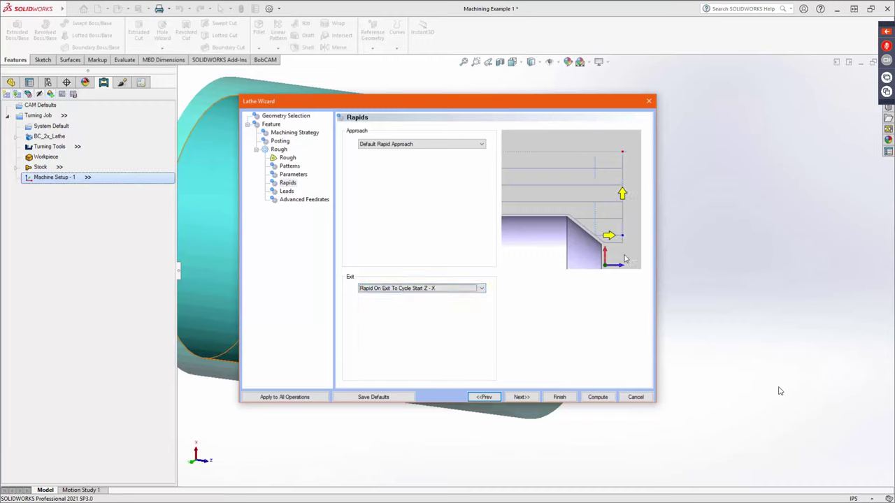
pyautogui.click(485, 291)
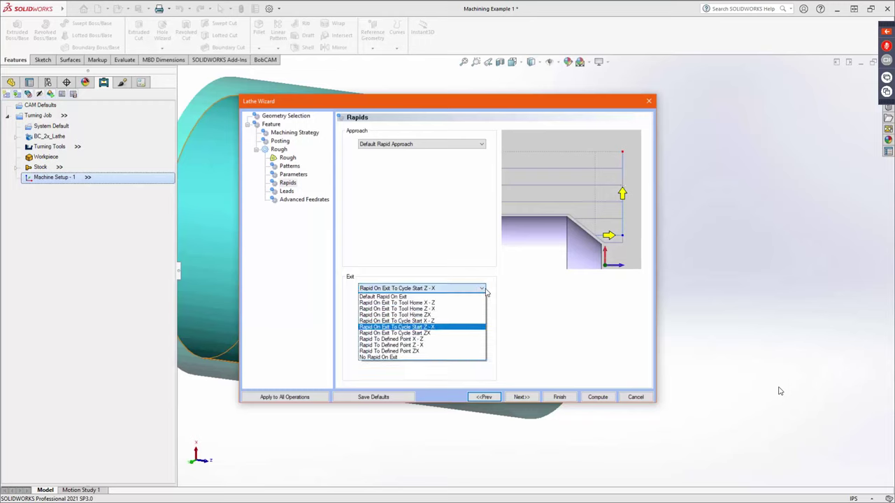
pyautogui.click(429, 329)
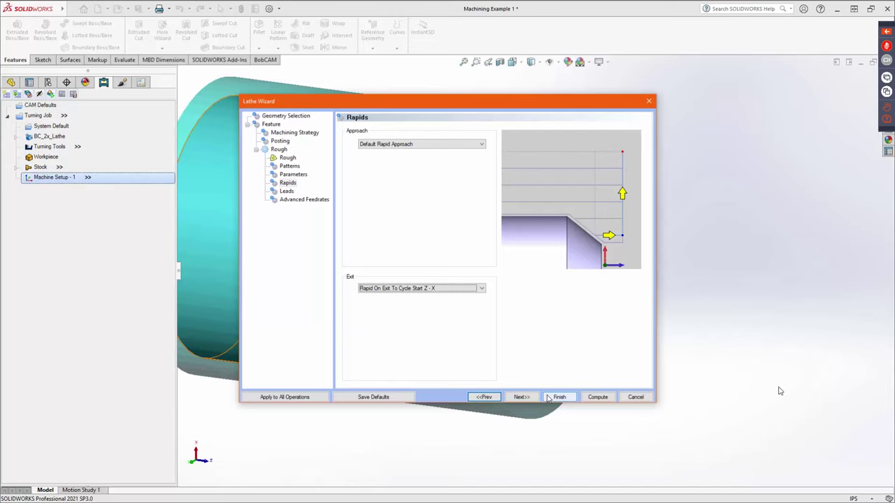
# - On the Leads page, compare the lead-out types and keep Perpendicular
pyautogui.click(520, 397)
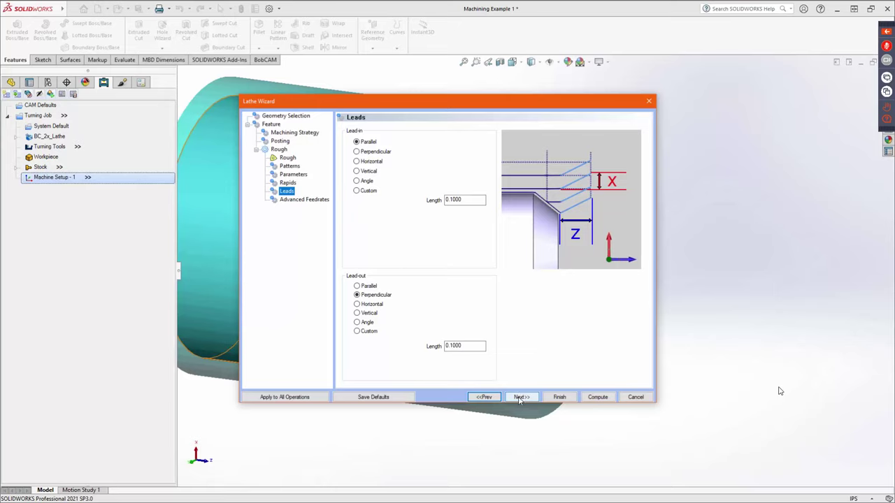
pyautogui.click(364, 296)
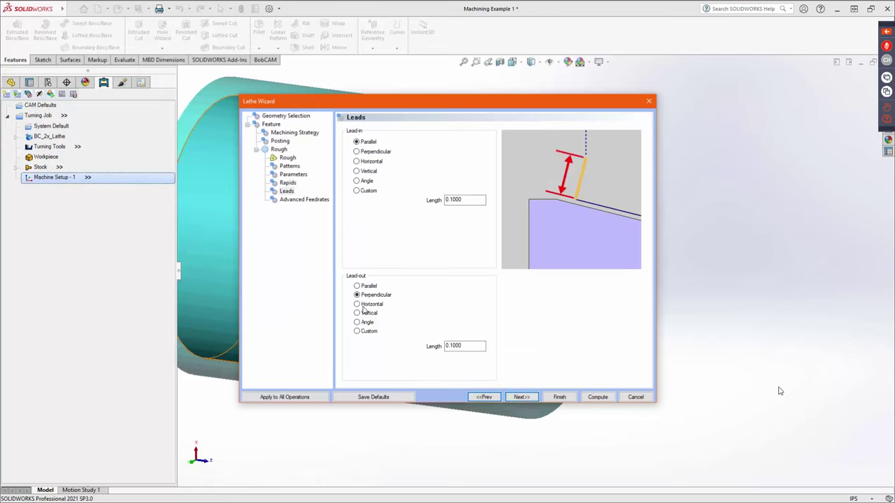
pyautogui.click(363, 304)
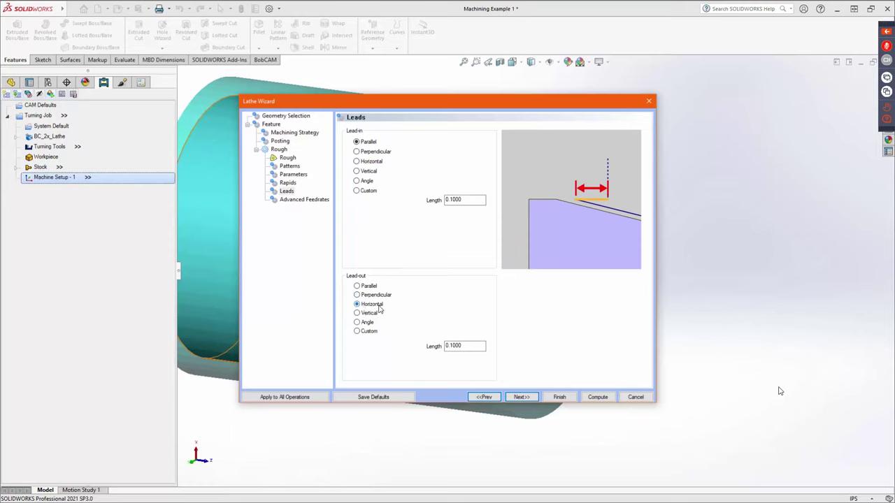
pyautogui.click(358, 322)
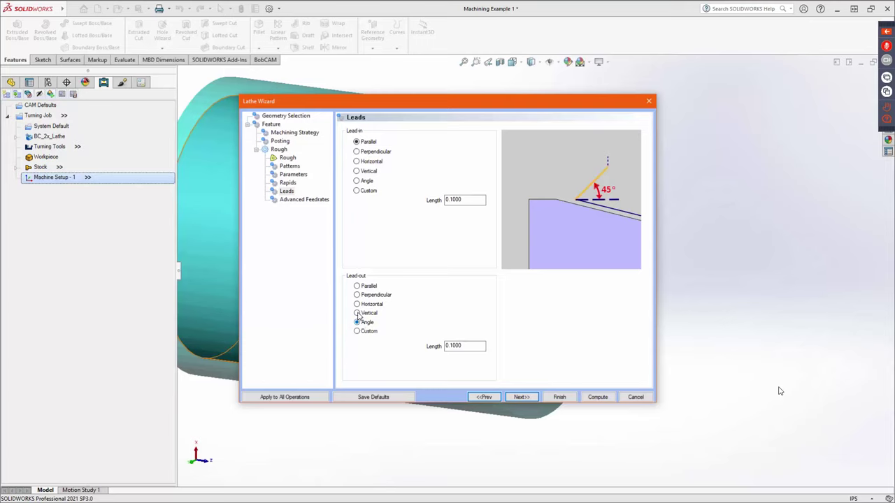
pyautogui.click(357, 313)
pyautogui.click(358, 304)
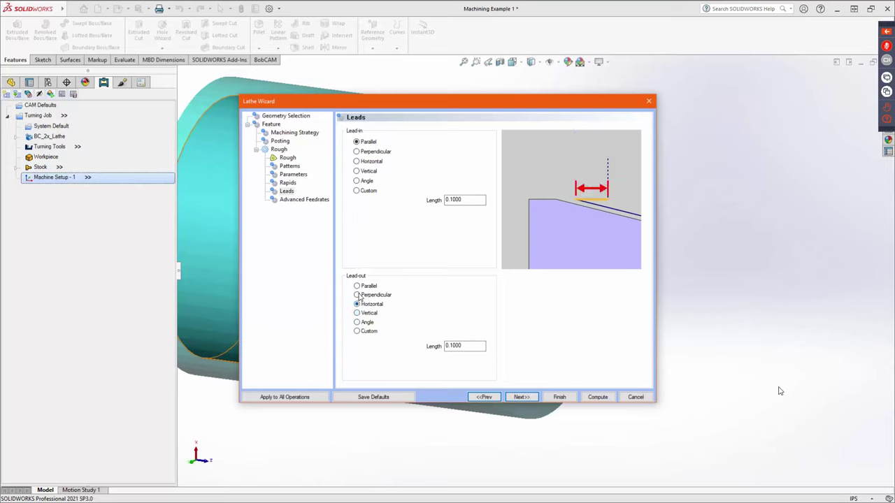
pyautogui.click(358, 296)
pyautogui.click(365, 287)
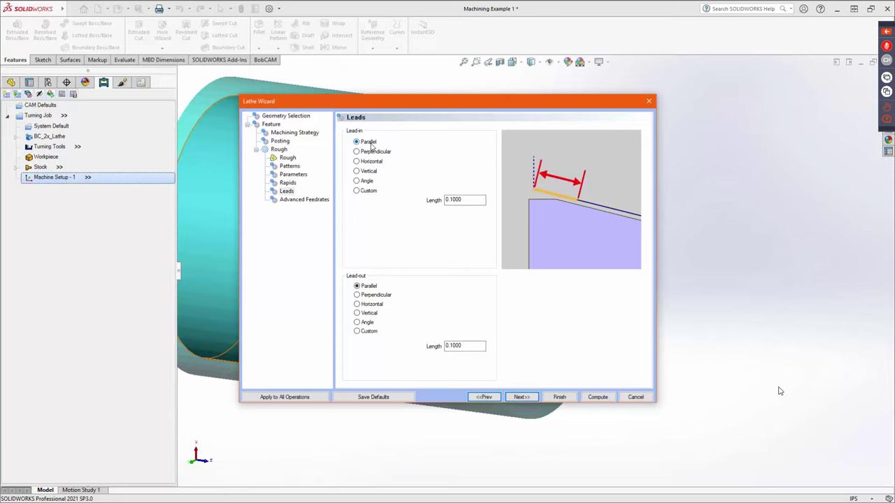
pyautogui.click(360, 306)
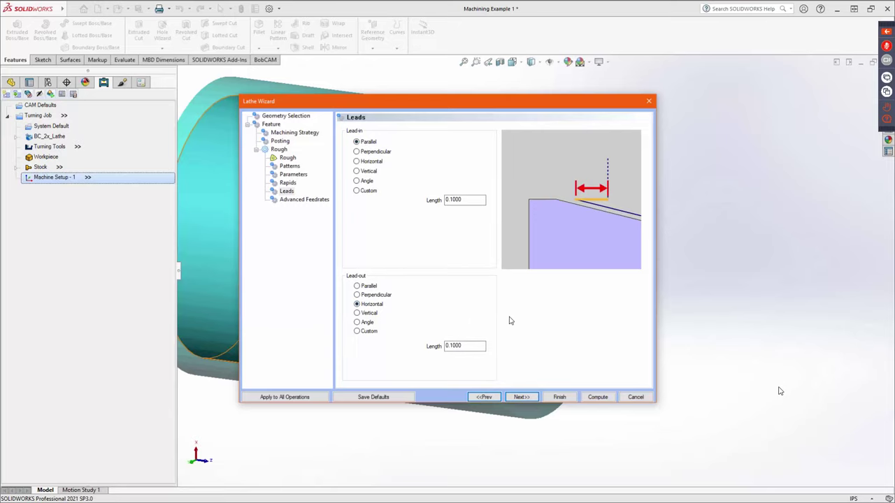
pyautogui.click(385, 298)
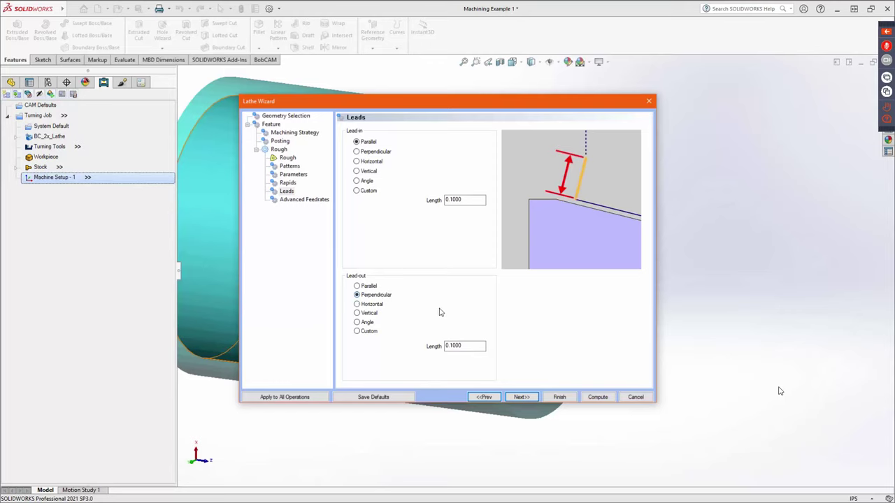
# - Set the lead-in length to 0.05 and continue to Advanced Feedrates
pyautogui.doubleClick(462, 199)
pyautogui.write('.05')
pyautogui.press('Tab')
pyautogui.press('Tab')
pyautogui.write('.05')
pyautogui.press('Tab')
pyautogui.click(520, 396)
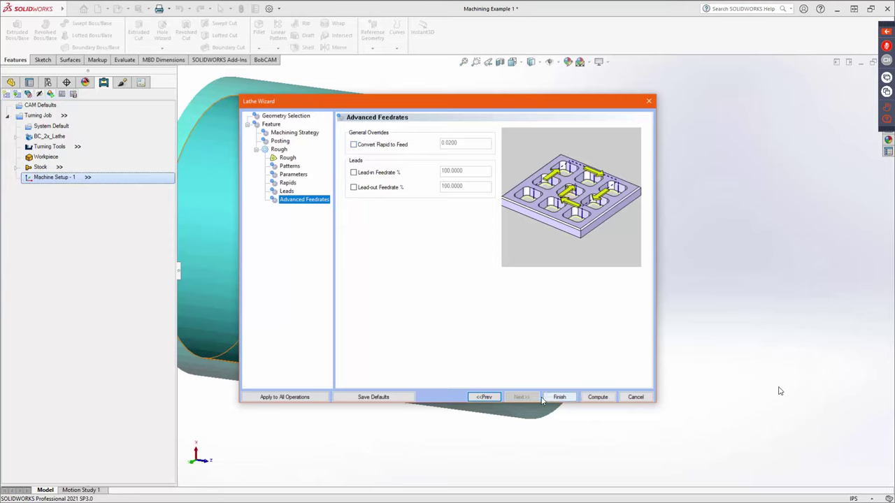
# - Compute the face-rough toolpath and bring up the Turning Tools context menu
pyautogui.click(595, 397)
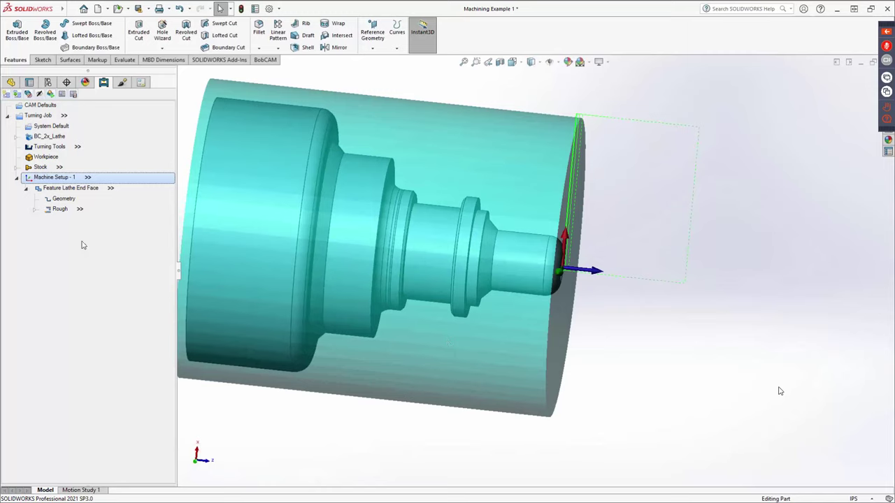
pyautogui.rightClick(49, 146)
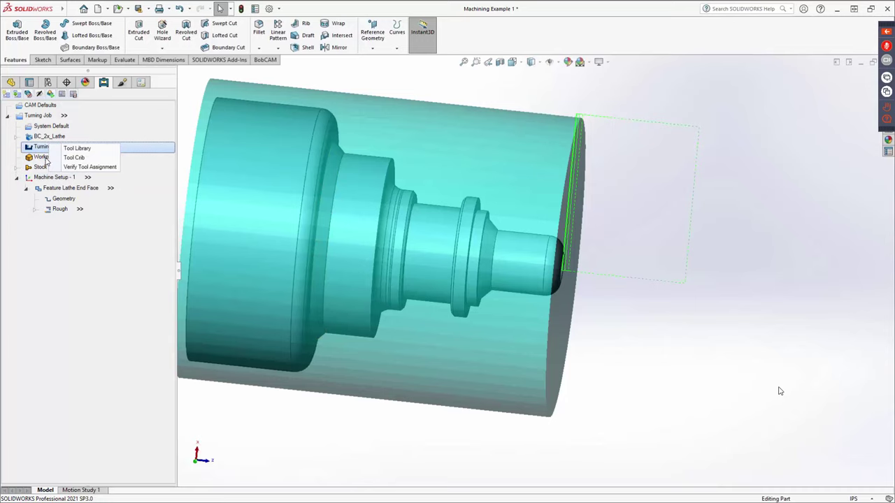
# - Open the Tool Library, list the standard DRILL tools, and select the 1/8 DRILL
pyautogui.click(79, 149)
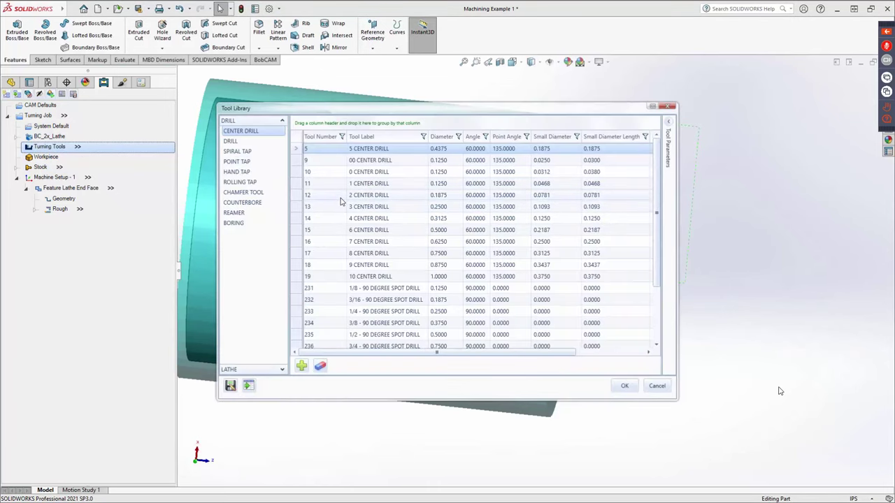
pyautogui.click(282, 122)
pyautogui.click(276, 133)
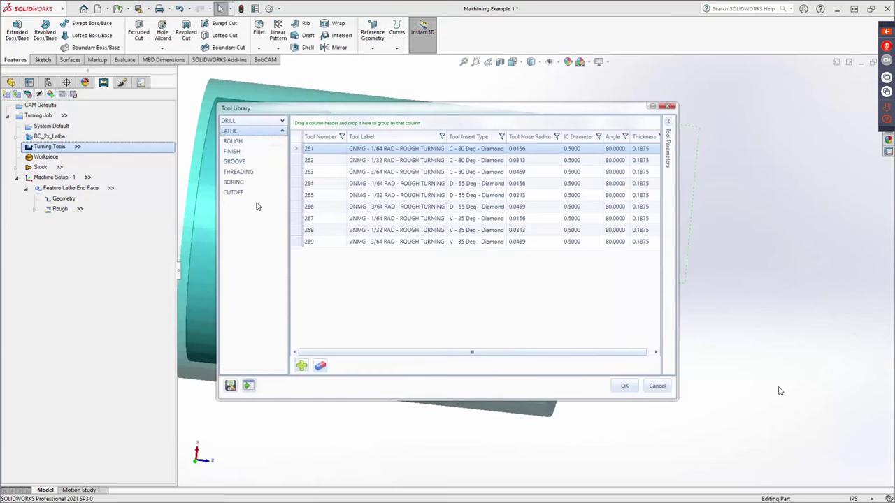
pyautogui.click(260, 122)
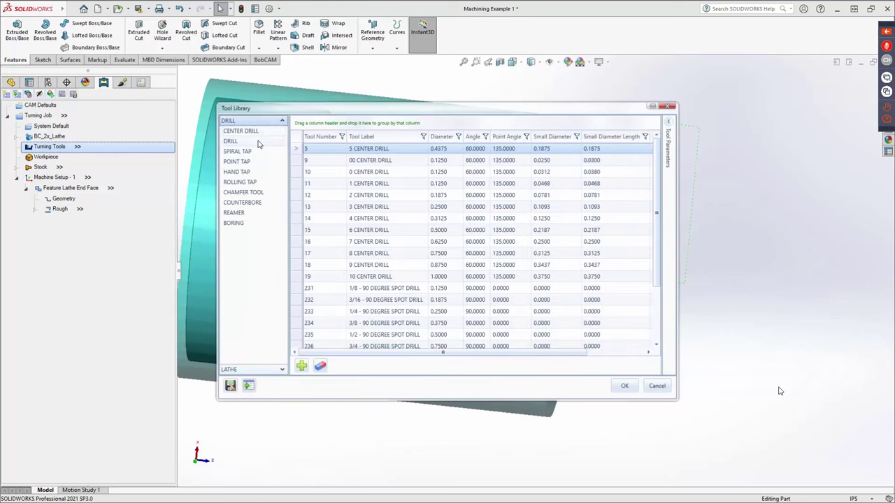
pyautogui.click(257, 142)
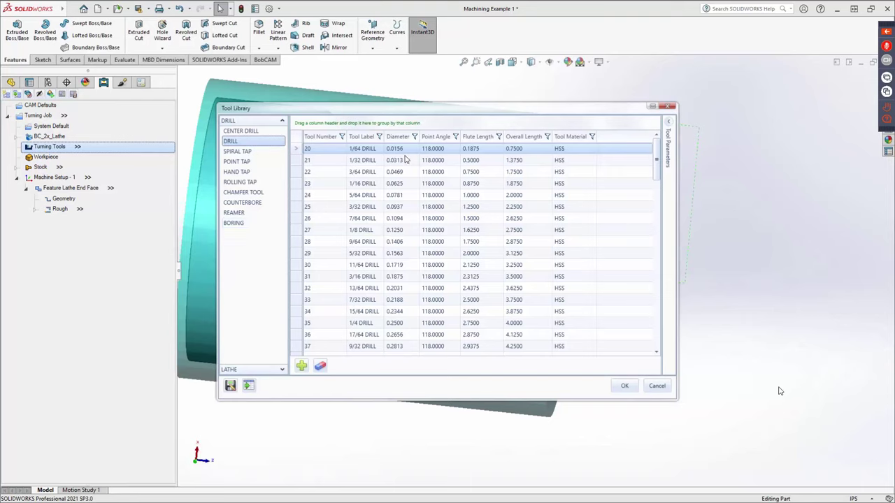
pyautogui.click(371, 231)
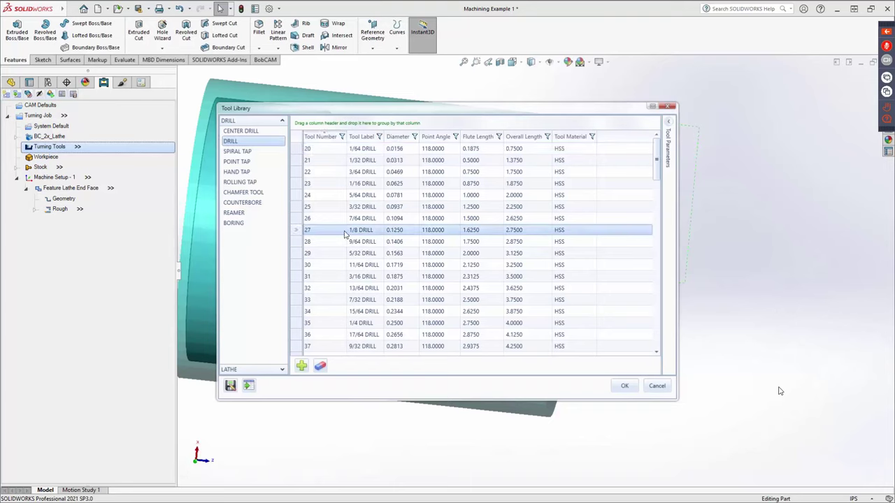
# - Review the 1/8 DRILL's tool parameters, toggling Use System Feeds and Speeds off and back on
pyautogui.click(669, 122)
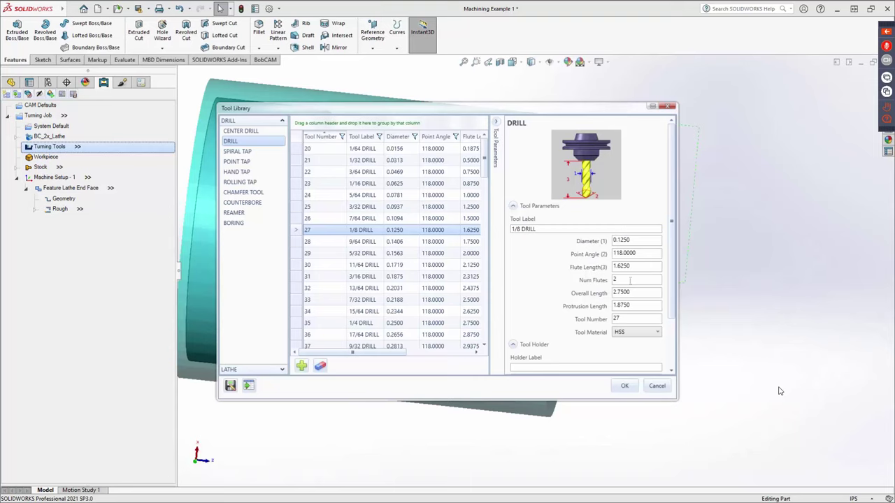
pyautogui.moveTo(641, 253); pyautogui.dragTo(583, 255)
pyautogui.scroll(-3, 583, 257)
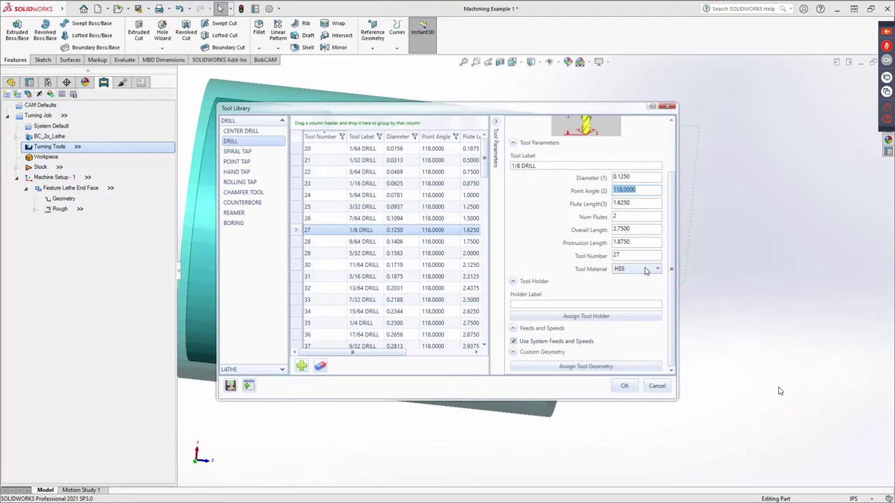
pyautogui.click(578, 272)
pyautogui.click(514, 341)
pyautogui.scroll(-1, 559, 328)
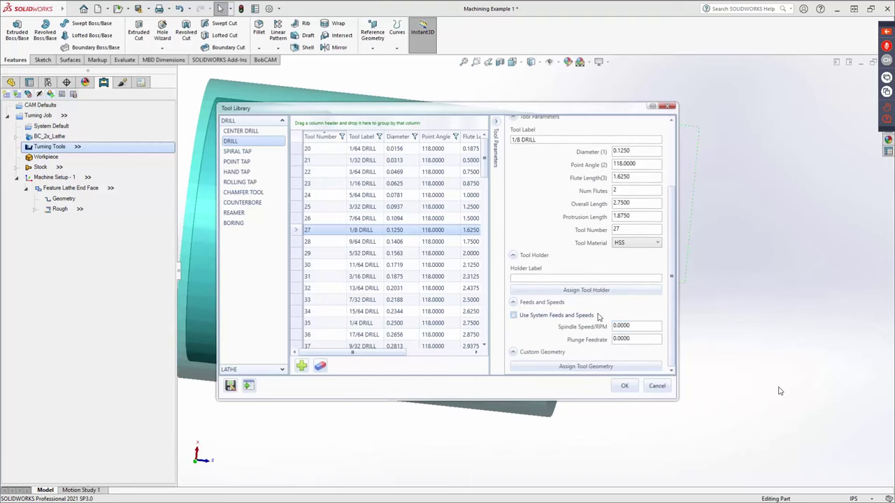
pyautogui.click(519, 319)
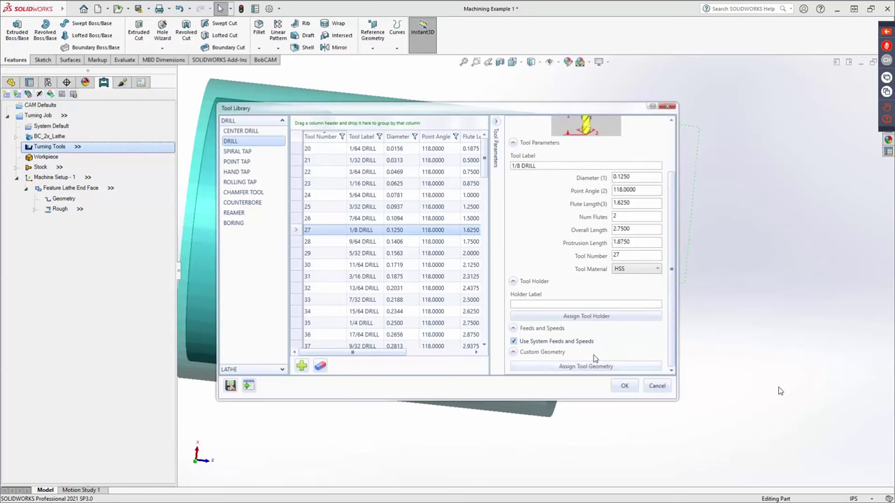
# - Check Assign Tool Holder and Assign Tool Geometry without changes, then expand the lathe categories
pyautogui.click(592, 318)
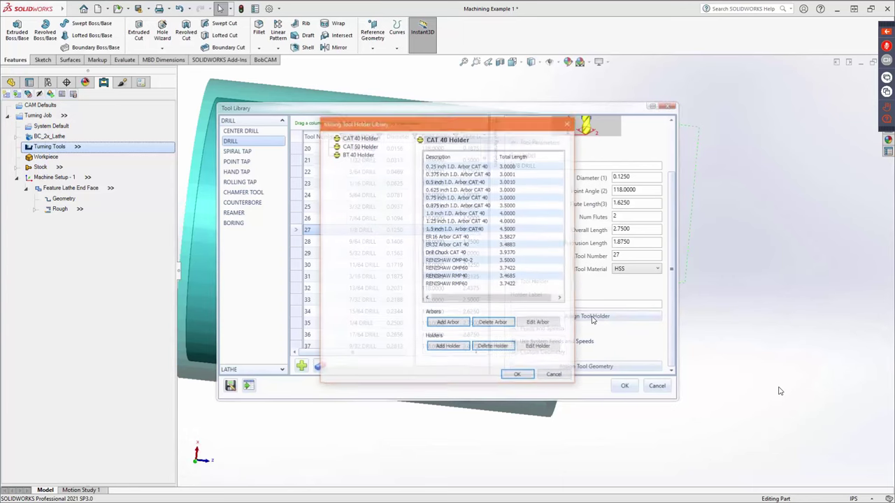
pyautogui.click(563, 375)
pyautogui.click(581, 368)
pyautogui.rightClick(610, 305)
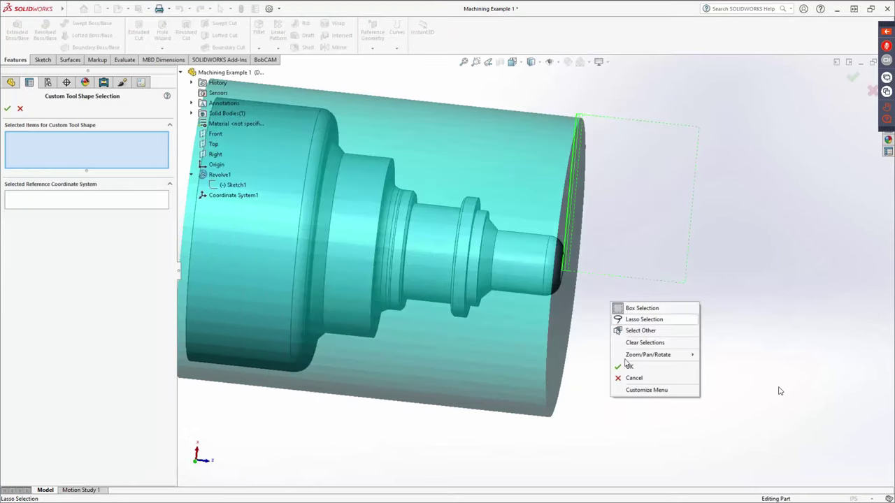
pyautogui.click(628, 367)
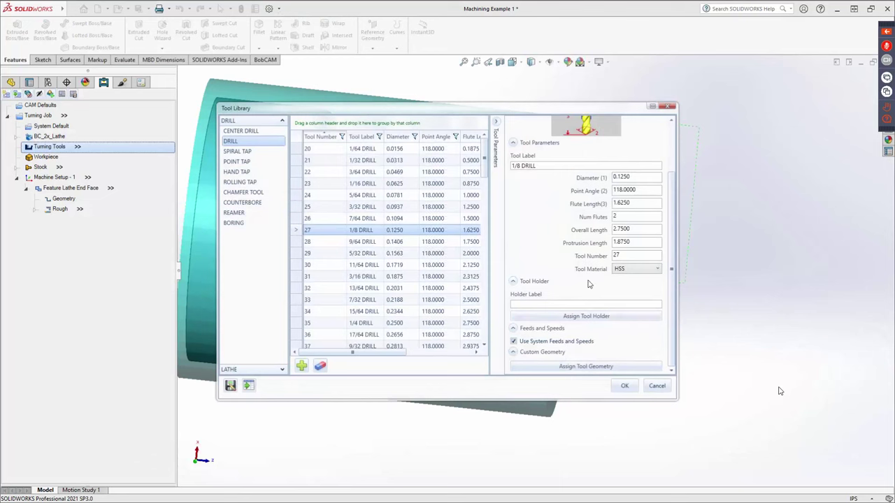
pyautogui.scroll(2, 588, 284)
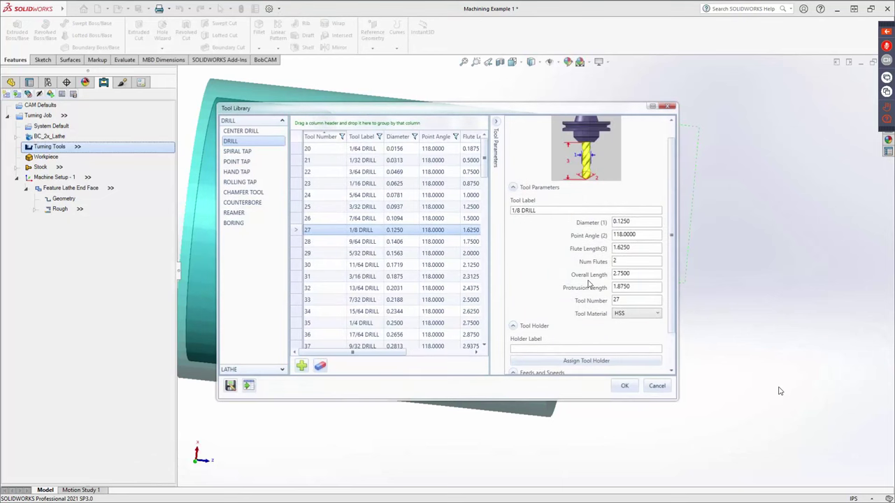
pyautogui.scroll(-2, 588, 283)
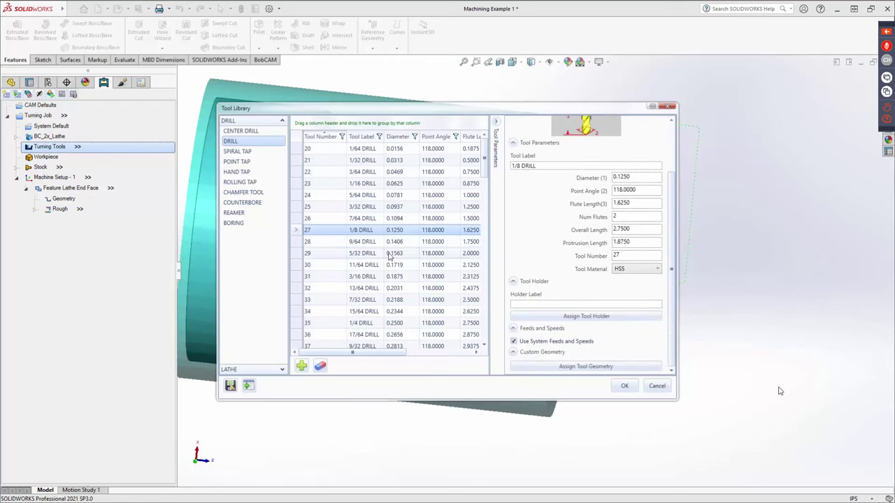
pyautogui.click(274, 369)
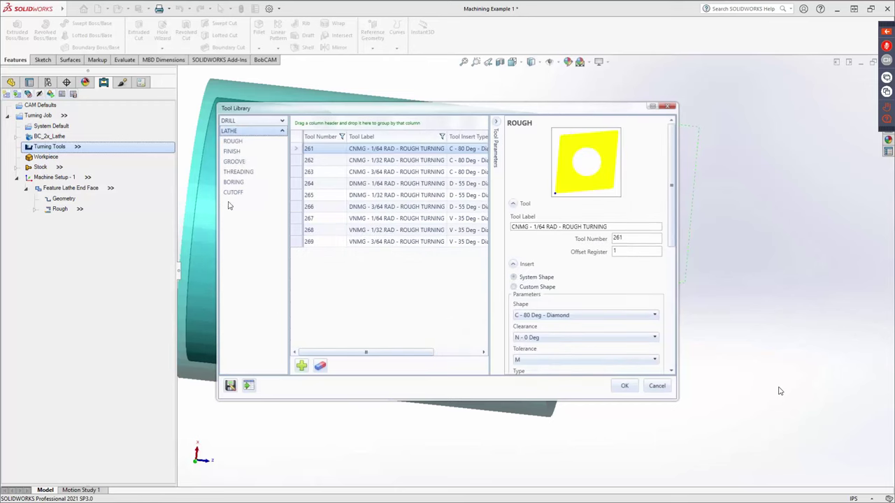
# - List the ROUGH inserts, review their Home Position Z/X values, and cancel the Tool Library
pyautogui.click(236, 142)
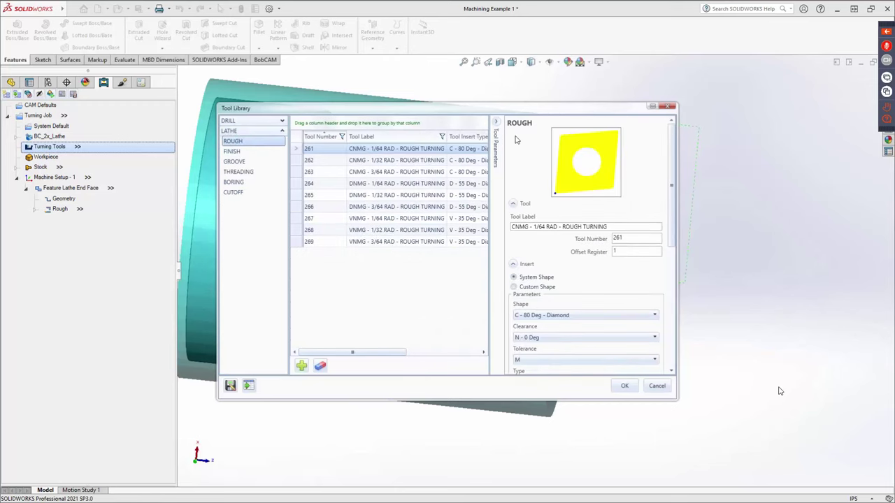
pyautogui.scroll(-5, 596, 269)
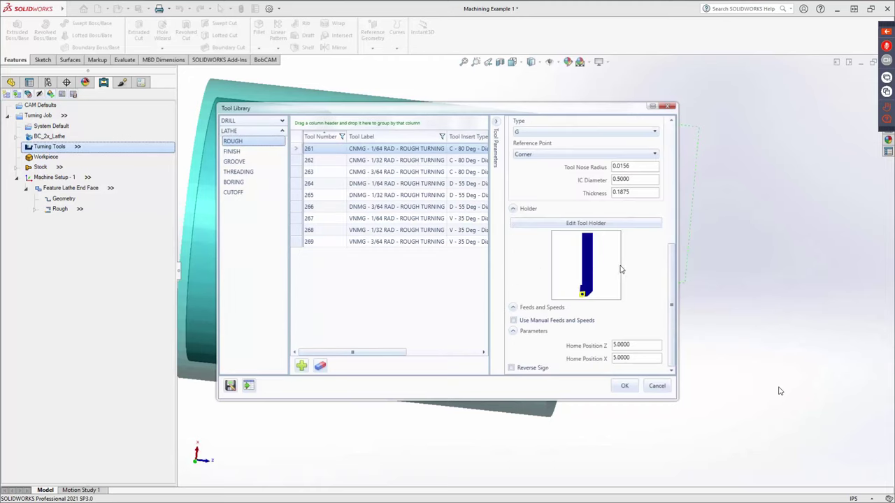
pyautogui.scroll(5, 619, 269)
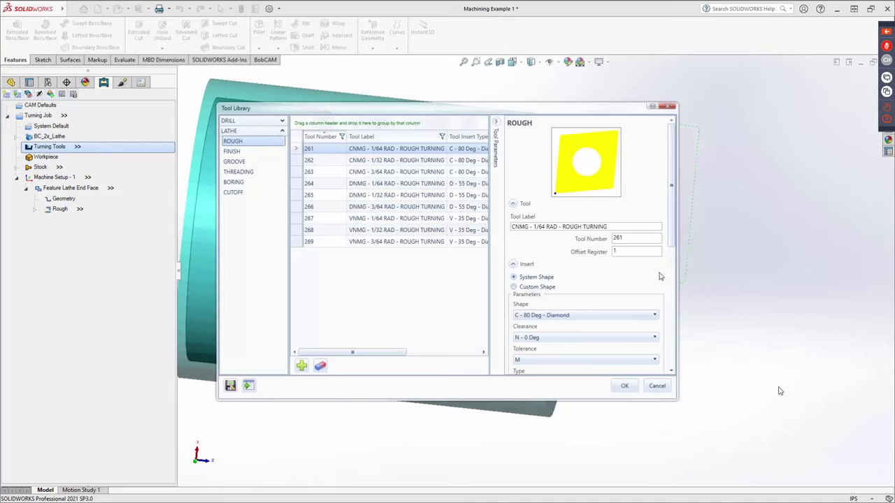
pyautogui.scroll(-5, 657, 269)
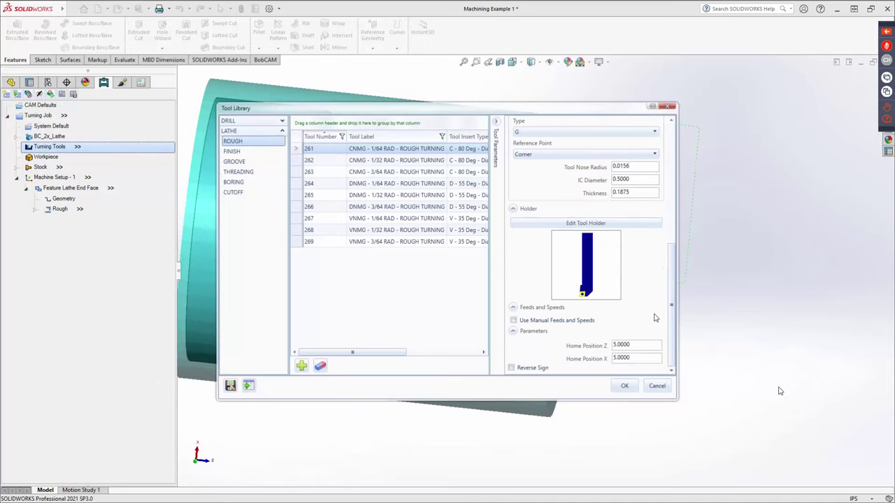
pyautogui.click(633, 346)
pyautogui.press('Tab')
pyautogui.scroll(2, 642, 330)
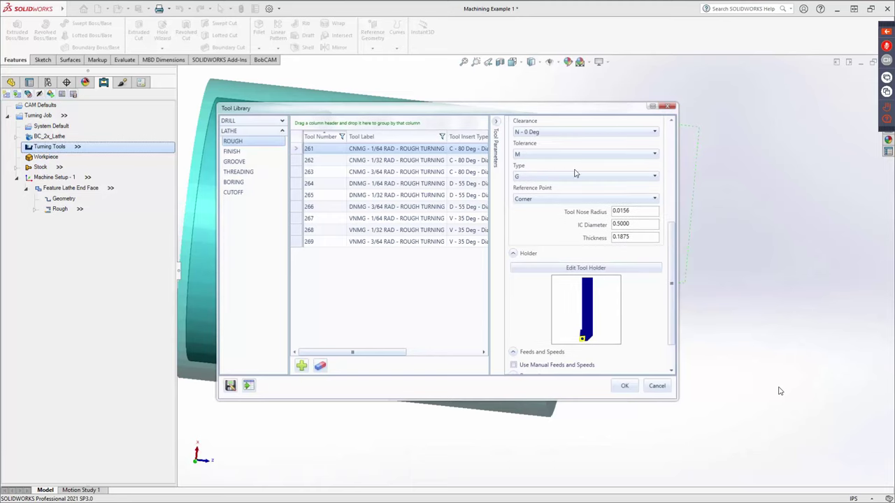
pyautogui.click(656, 387)
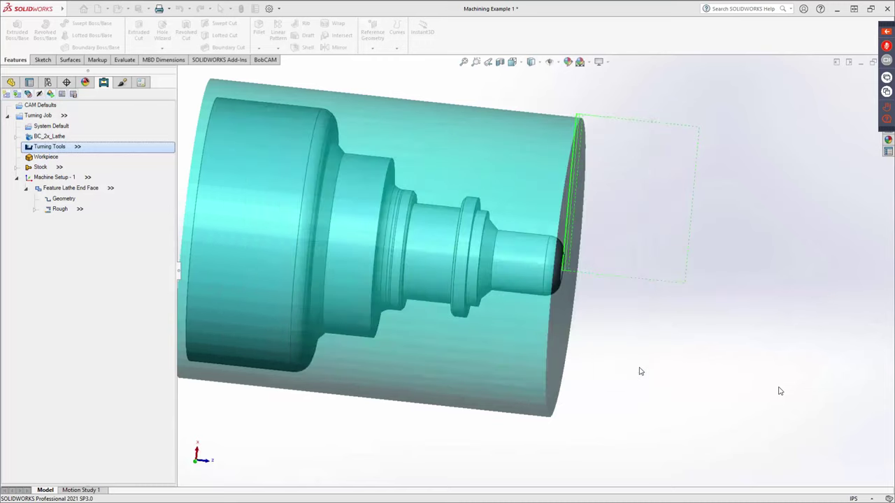
pyautogui.rightClick(38, 117)
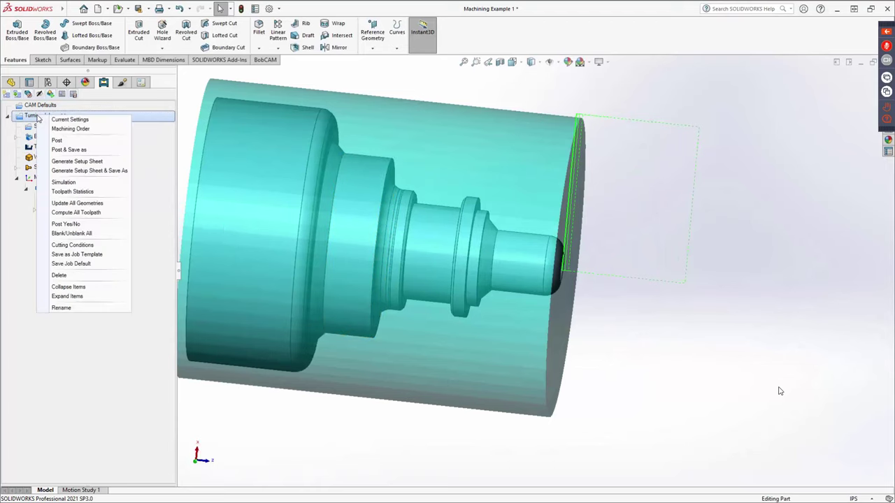
pyautogui.press('Escape')
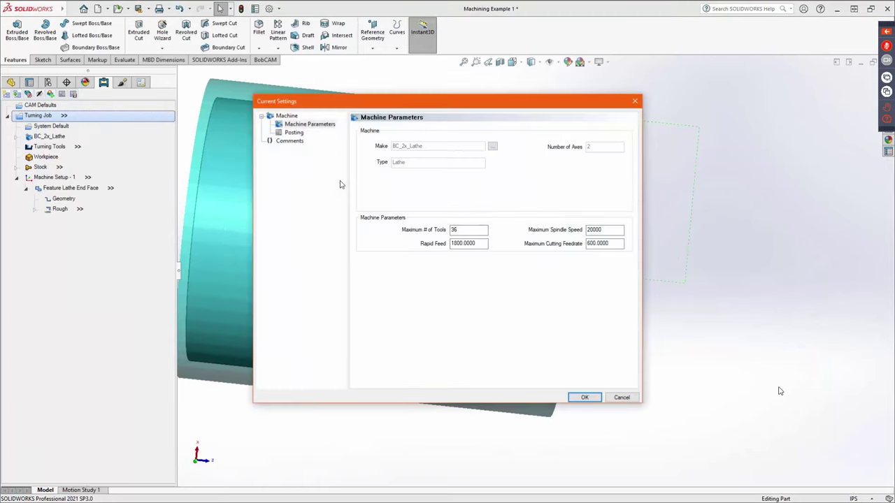
pyautogui.click(280, 132)
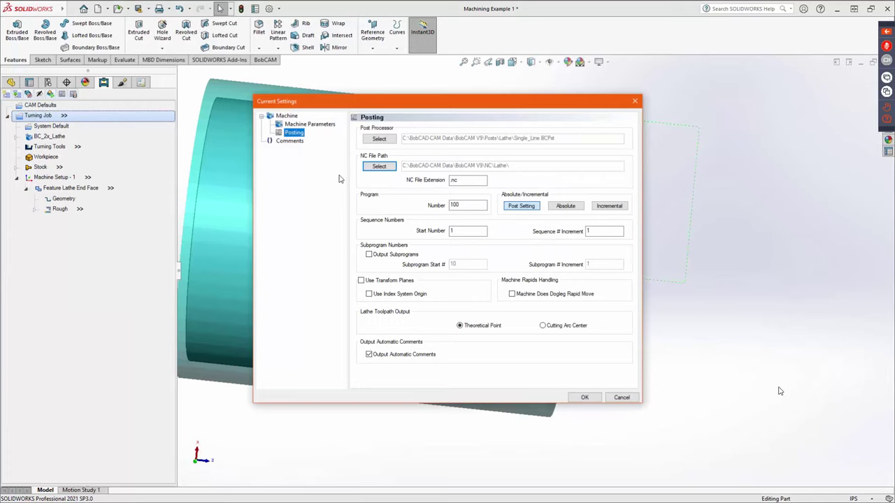
pyautogui.click(302, 124)
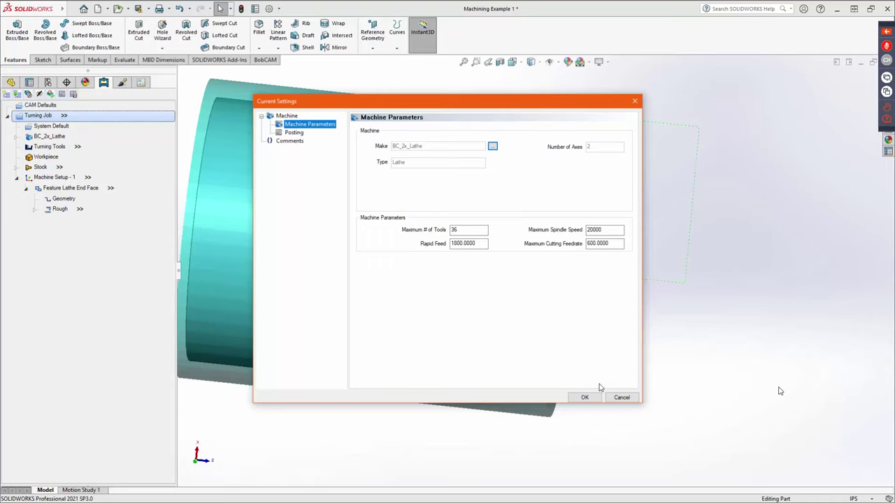
pyautogui.click(611, 399)
# - Choose BC_2x_Lathe as the CAM Defaults machine make, review Machine Definition and Posting, and confirm
pyautogui.rightClick(46, 105)
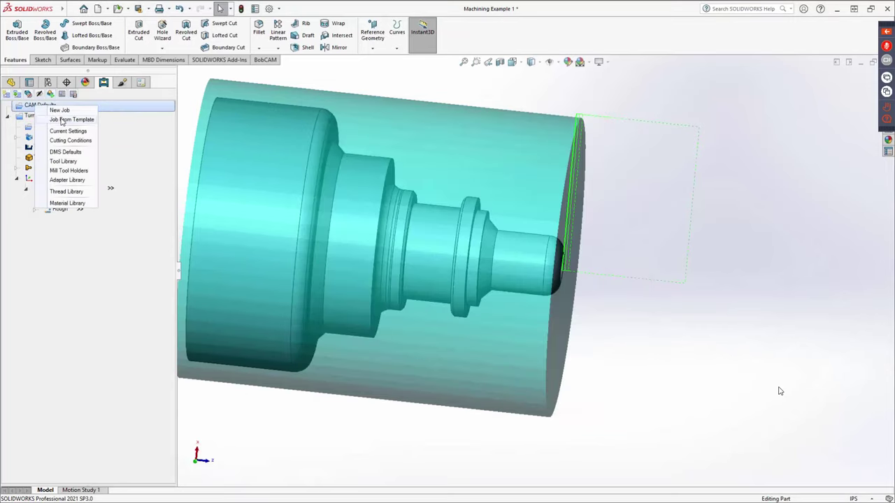
pyautogui.click(68, 131)
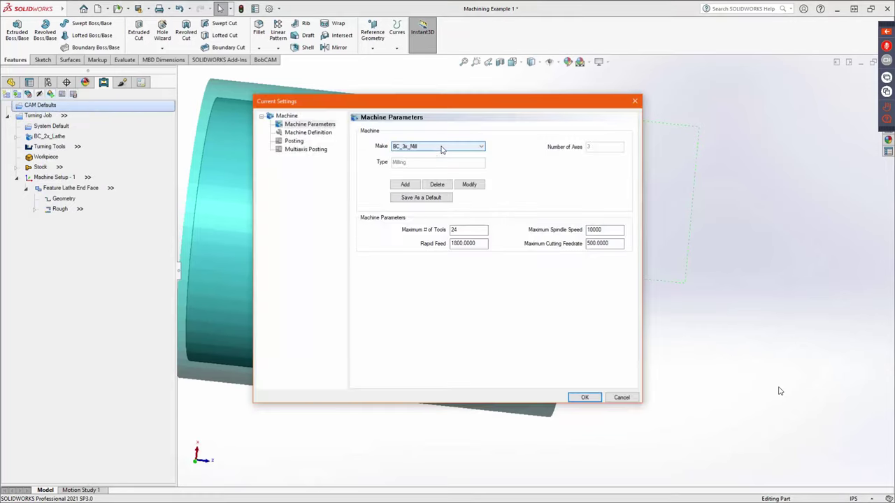
pyautogui.click(440, 147)
pyautogui.scroll(3, 411, 189)
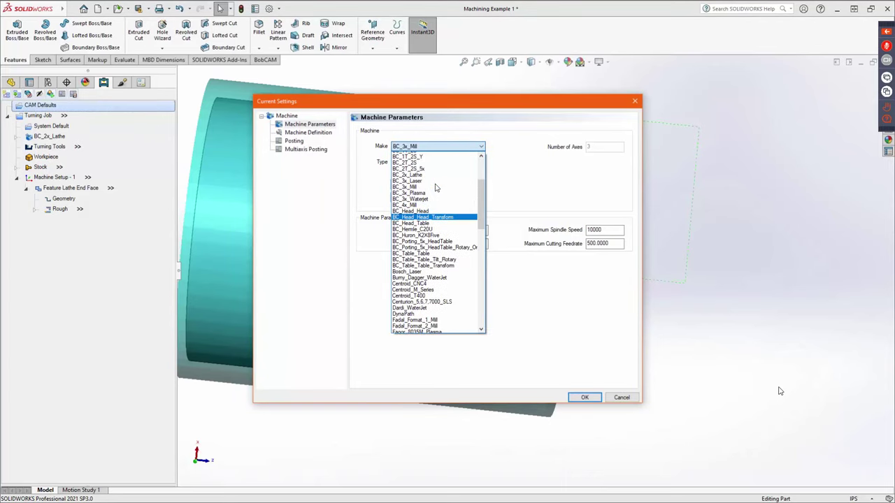
pyautogui.click(411, 186)
pyautogui.click(301, 132)
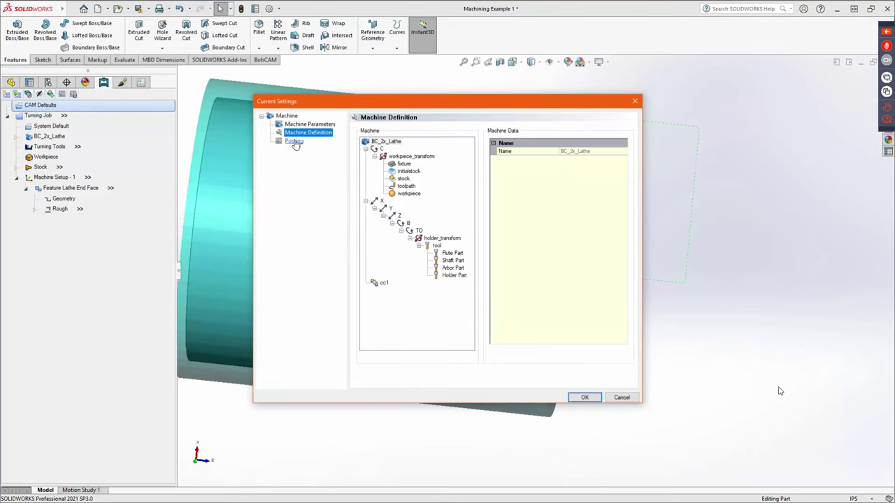
pyautogui.click(295, 141)
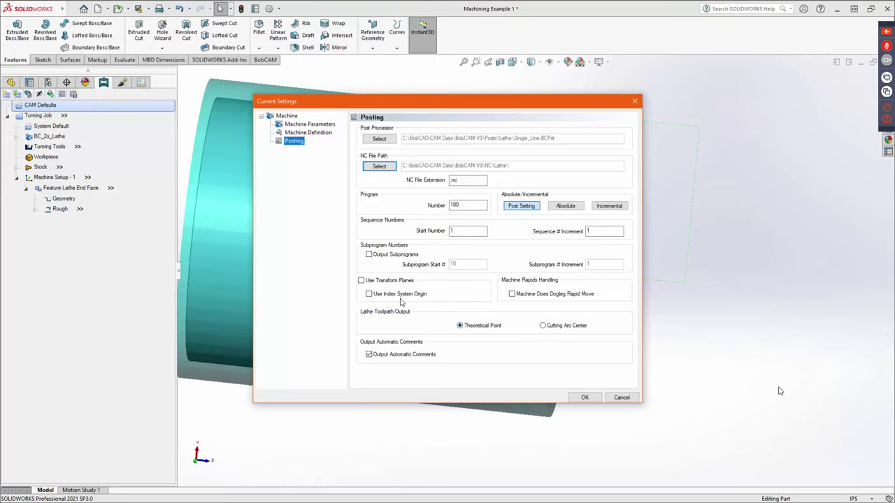
pyautogui.click(311, 133)
pyautogui.click(311, 125)
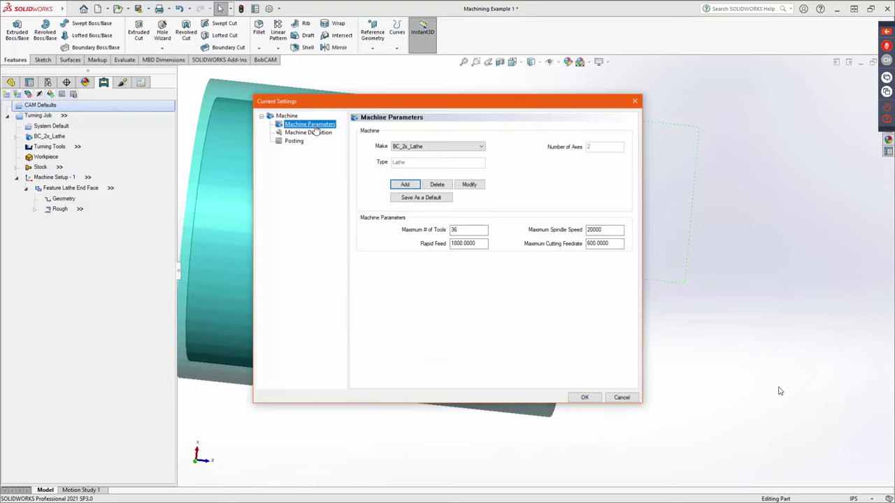
pyautogui.click(584, 398)
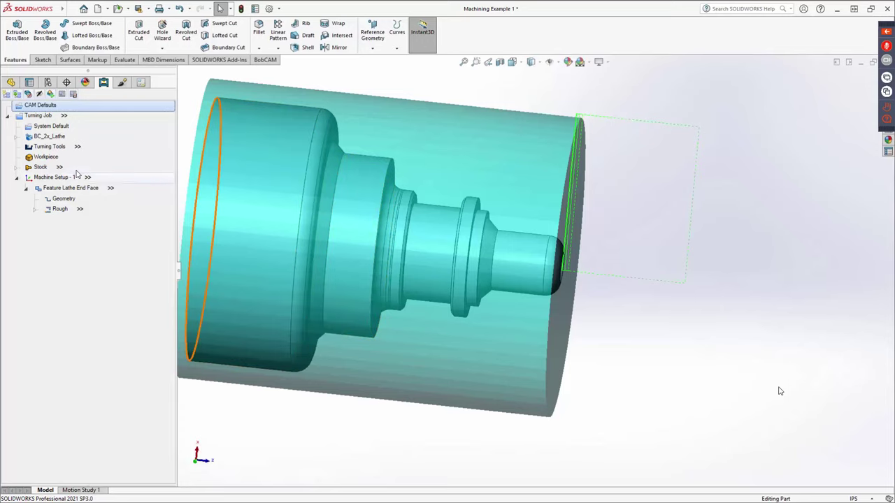
# - Orbit the part to show its small end face, select it, and open the Turning Tools menu
pyautogui.hotkey('ctrl', '3')
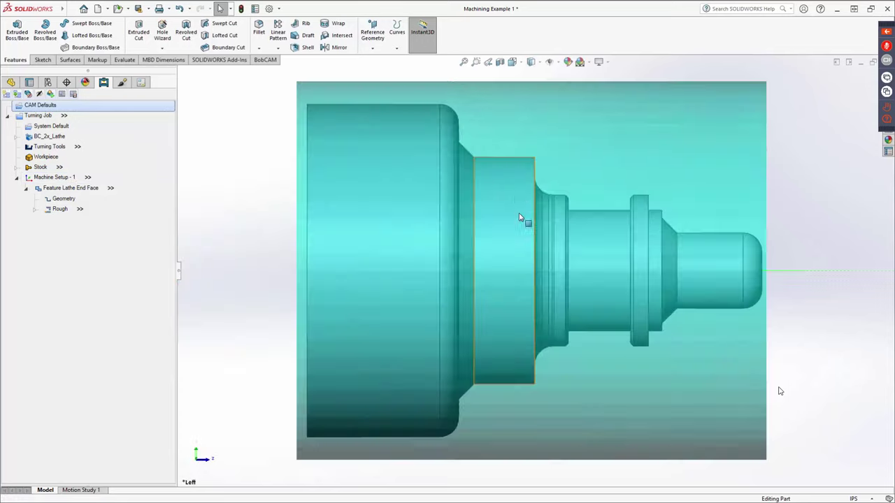
pyautogui.hotkey('ctrl', '7')
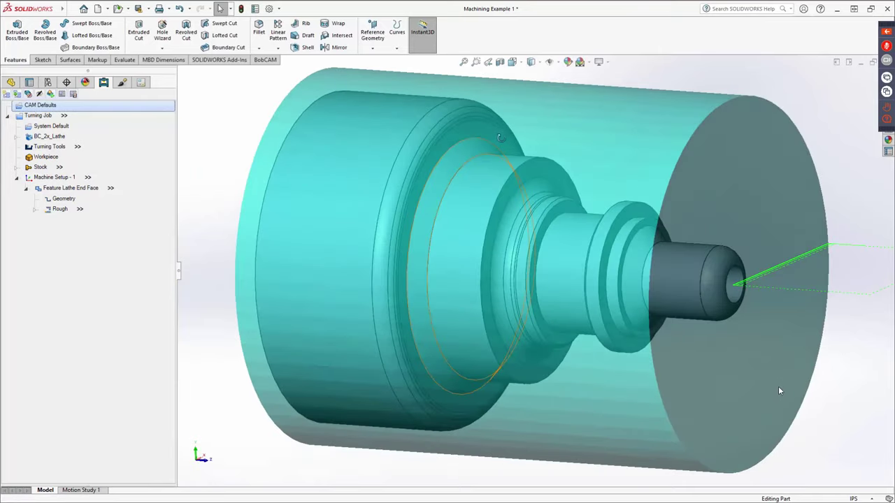
pyautogui.moveTo(625, 186); pyautogui.dragTo(408, 274, button='middle')
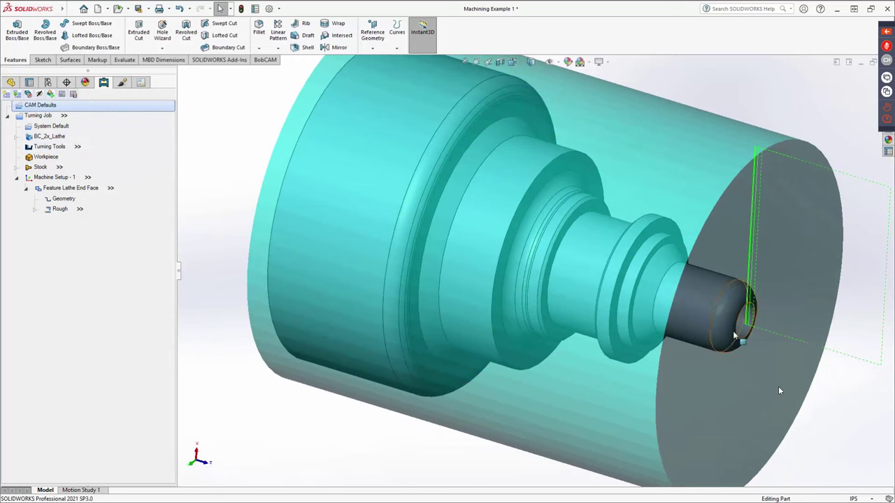
pyautogui.click(745, 330)
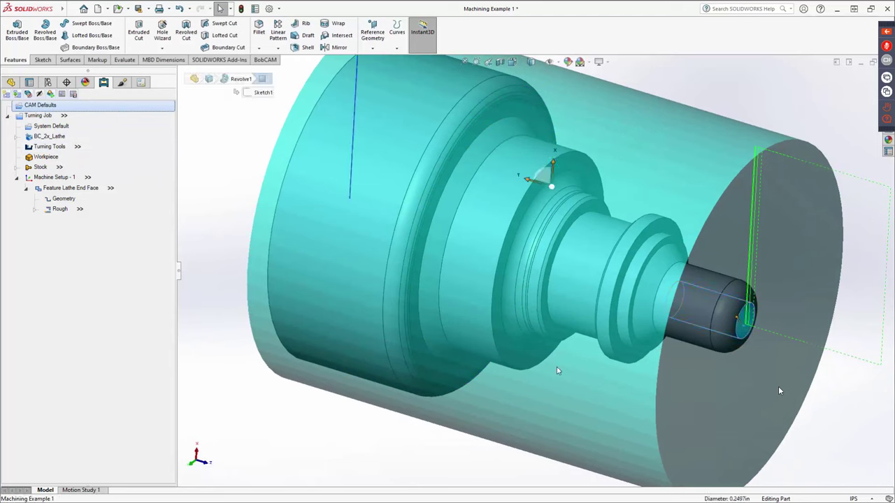
pyautogui.rightClick(43, 179)
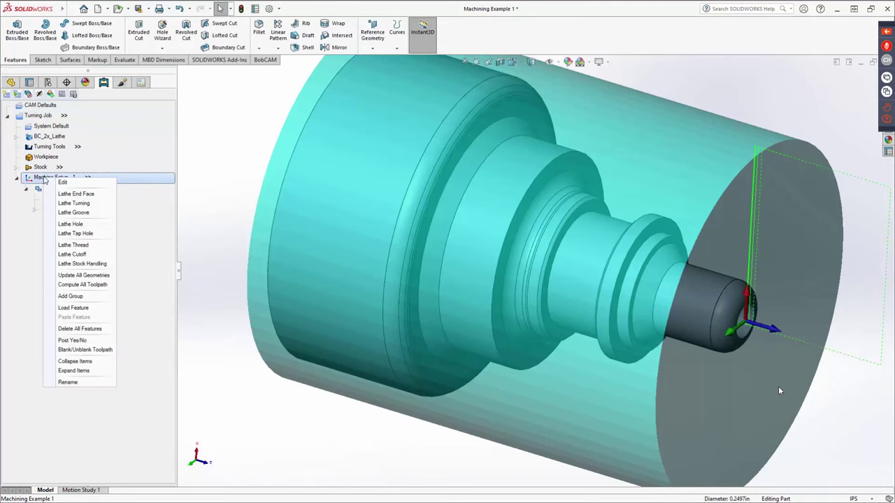
pyautogui.rightClick(53, 150)
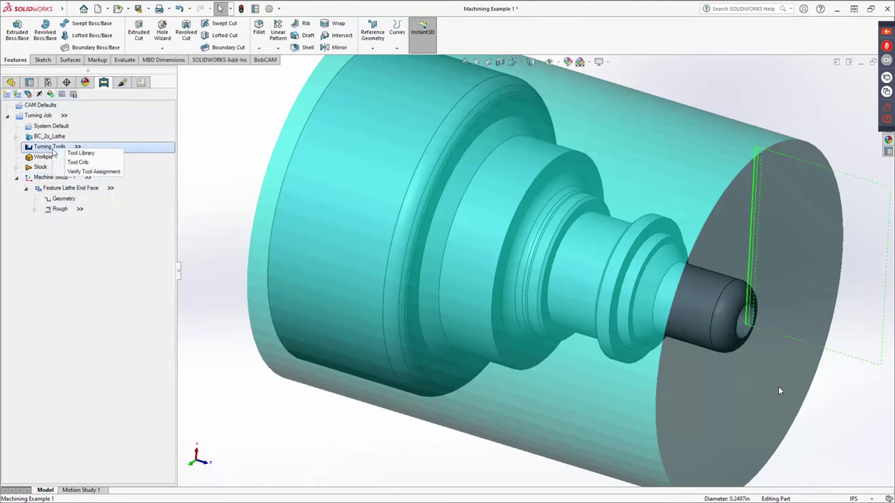
# - In the Tool Crib's center drills, pick the 7 CENTER DRILL from the tool library
pyautogui.click(72, 164)
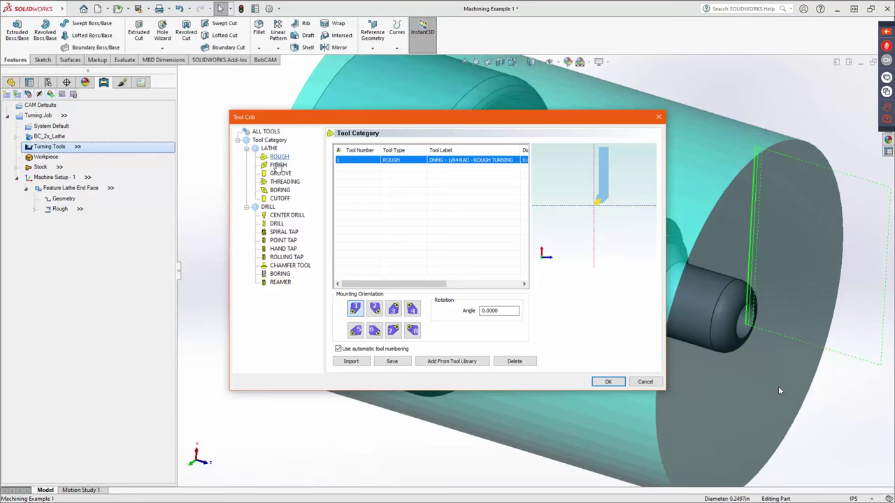
pyautogui.click(287, 215)
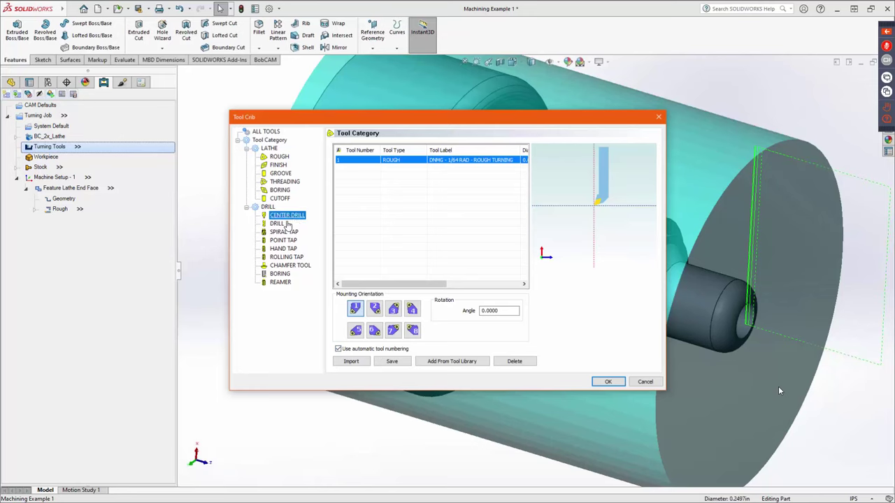
pyautogui.click(451, 361)
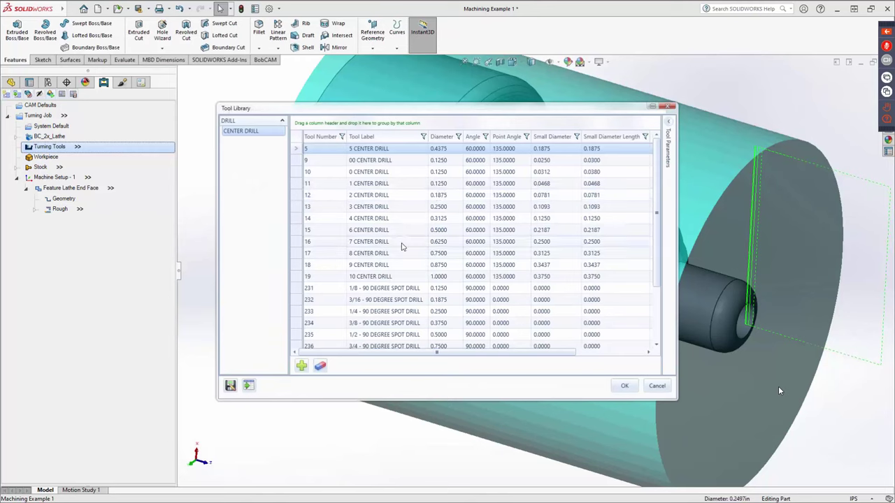
pyautogui.click(404, 245)
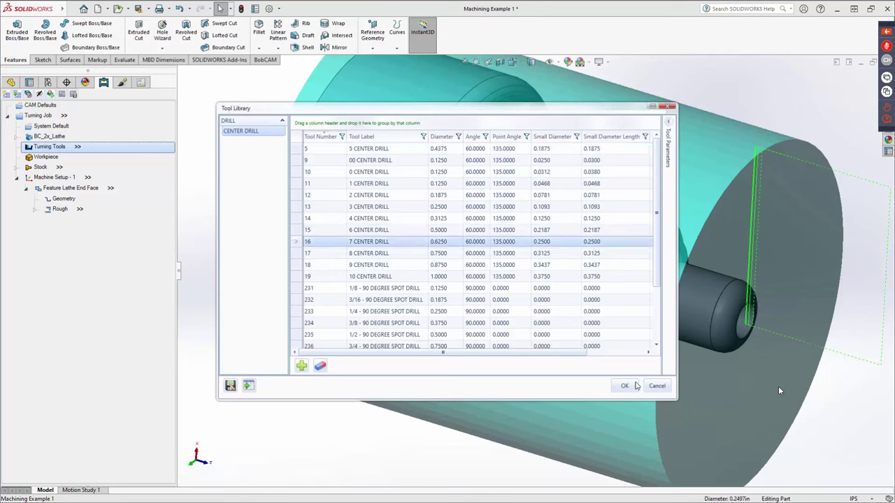
# - Review the drill's tool parameters, keep system feeds and speeds on, and confirm the addition
pyautogui.click(669, 124)
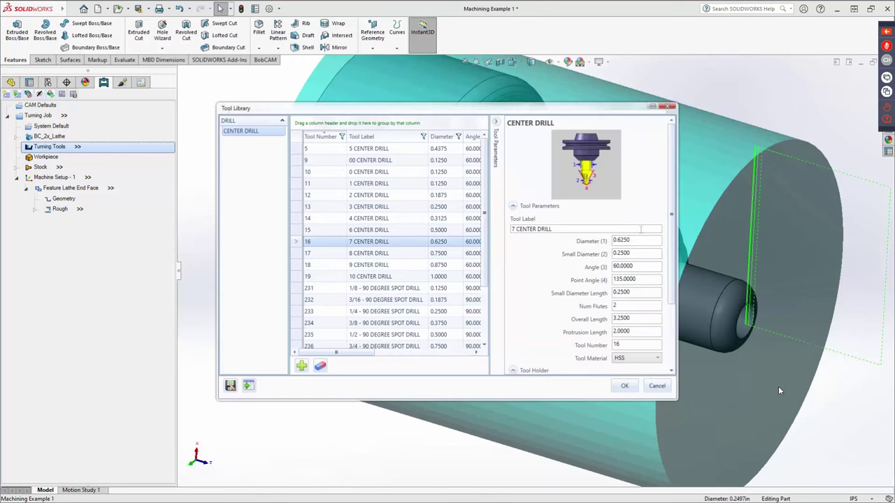
pyautogui.scroll(-3, 571, 248)
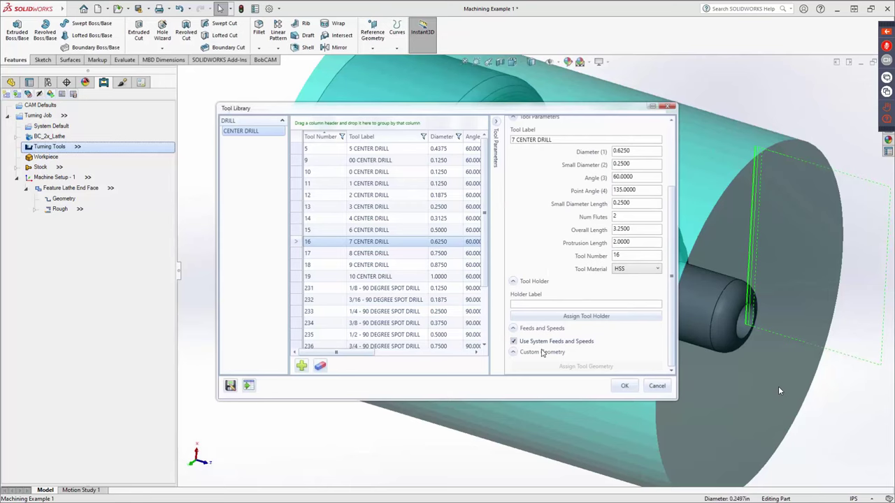
pyautogui.click(515, 341)
pyautogui.scroll(-1, 515, 341)
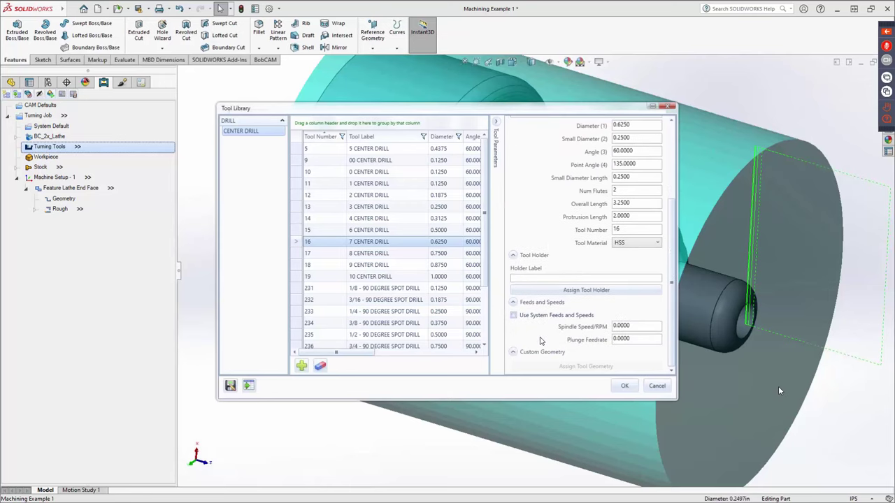
pyautogui.click(514, 316)
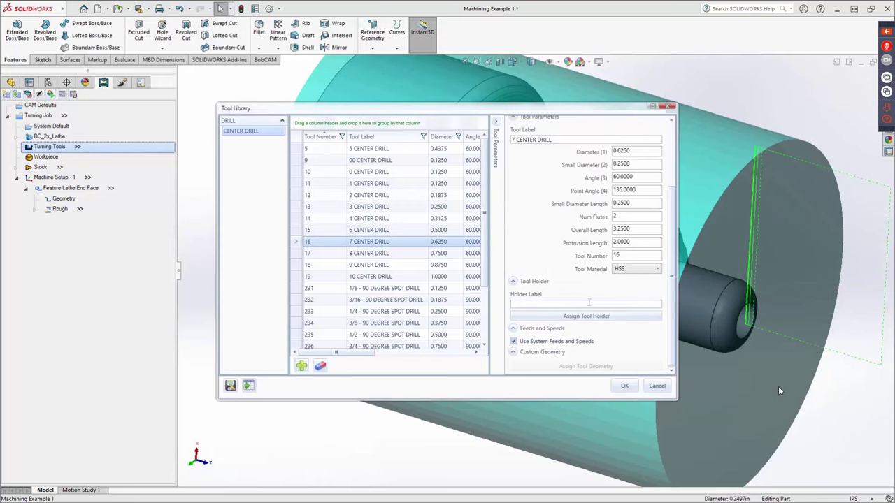
pyautogui.click(625, 389)
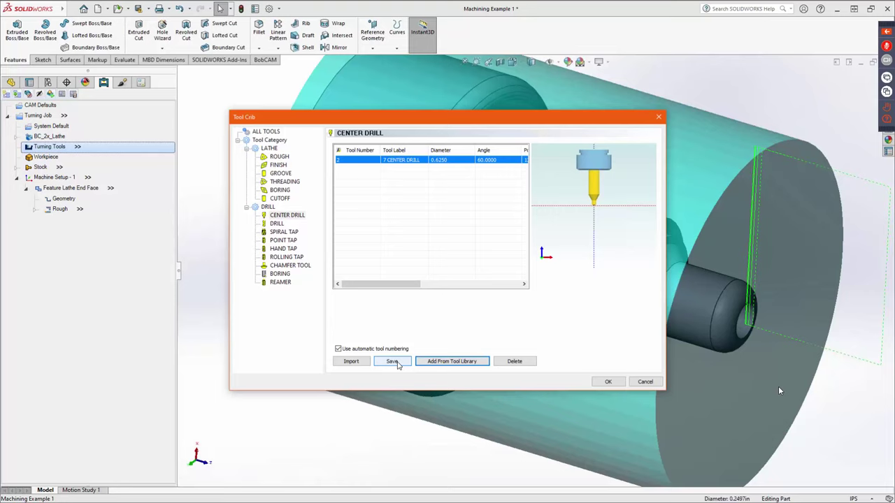
# - Choose the 1/8 WIDE - 1/64 RAD - OD GROOVE tool from the library for the crib's groove tools
pyautogui.click(280, 173)
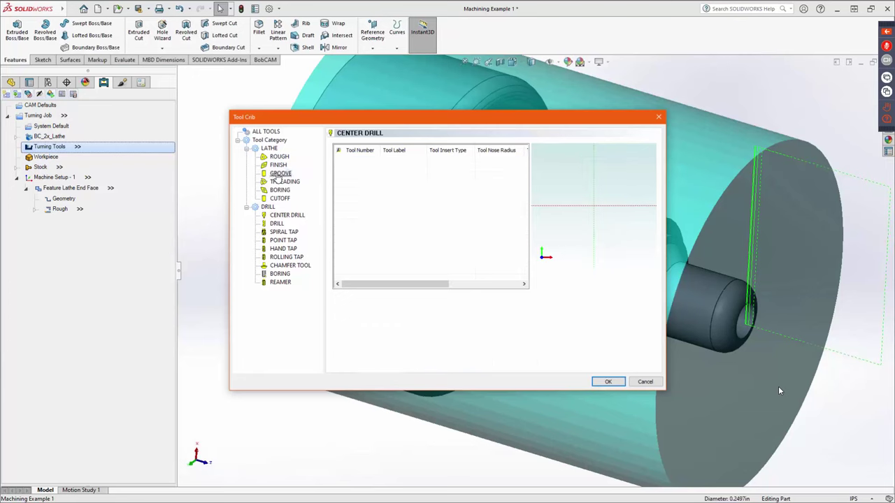
pyautogui.moveTo(468, 117)
pyautogui.mouseDown()
pyautogui.moveTo(329, 330)
pyautogui.moveTo(468, 105)
pyautogui.mouseUp()
pyautogui.click(451, 349)
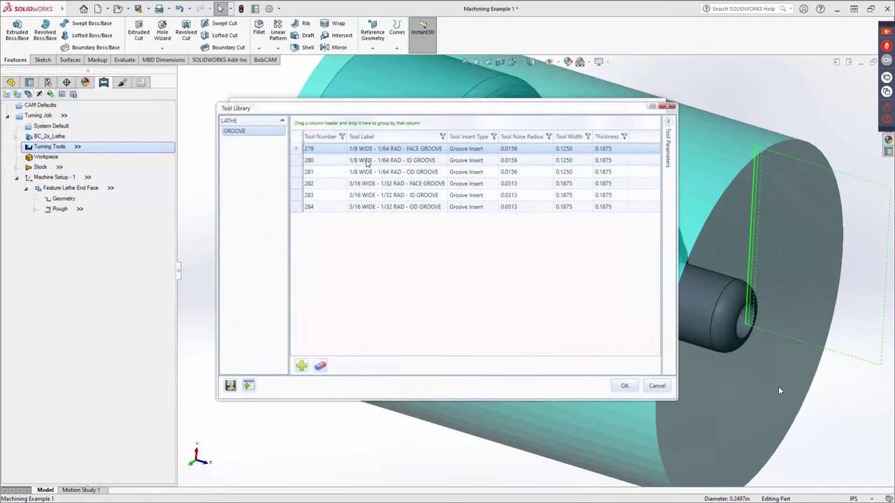
pyautogui.click(402, 175)
# - Show the groove tool's parameters and open its Tool Holder Definition
pyautogui.click(669, 122)
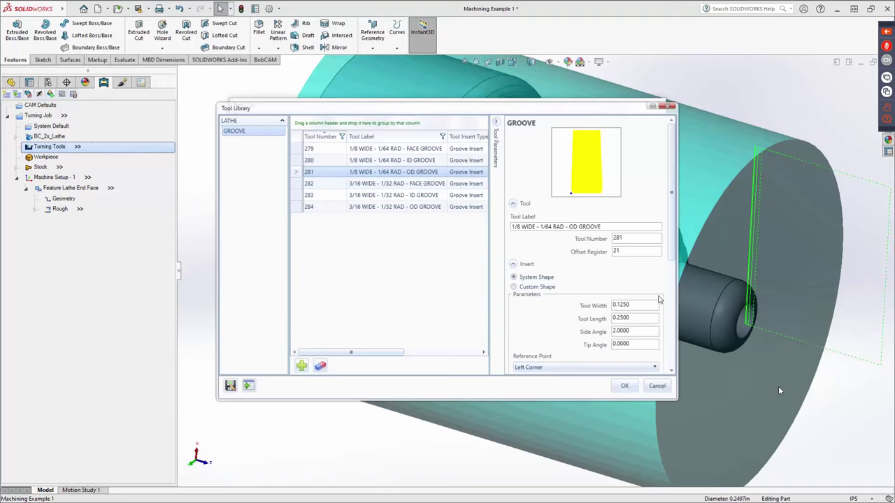
pyautogui.scroll(-4, 658, 299)
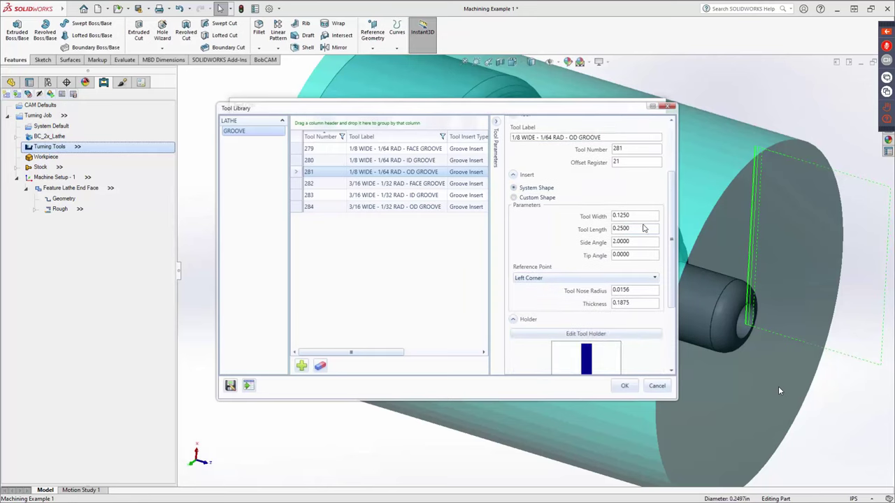
pyautogui.scroll(-5, 629, 259)
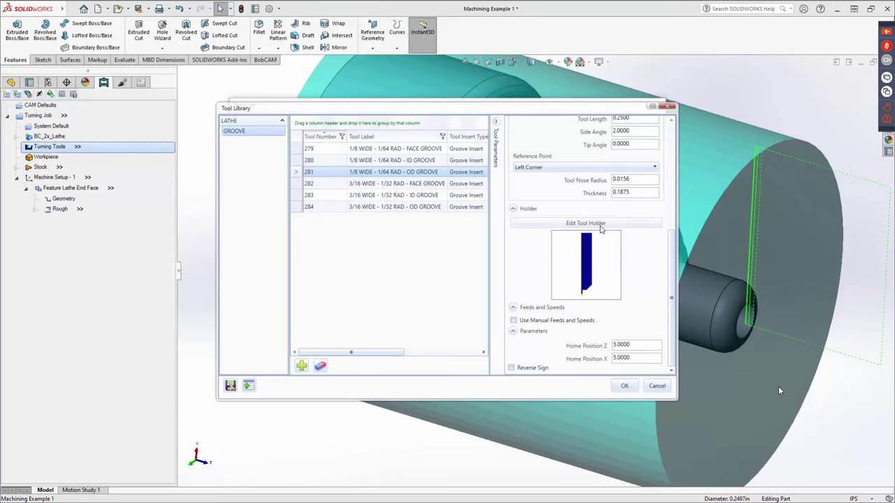
pyautogui.click(599, 225)
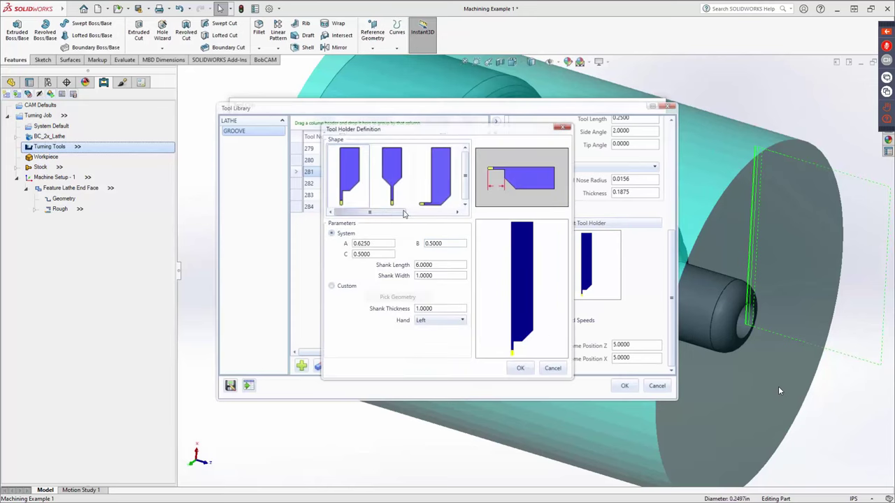
# - Browse the holder shape thumbnails, then change holder dimension A from 0.6250 to 1.0000
pyautogui.click(403, 213)
pyautogui.click(443, 213)
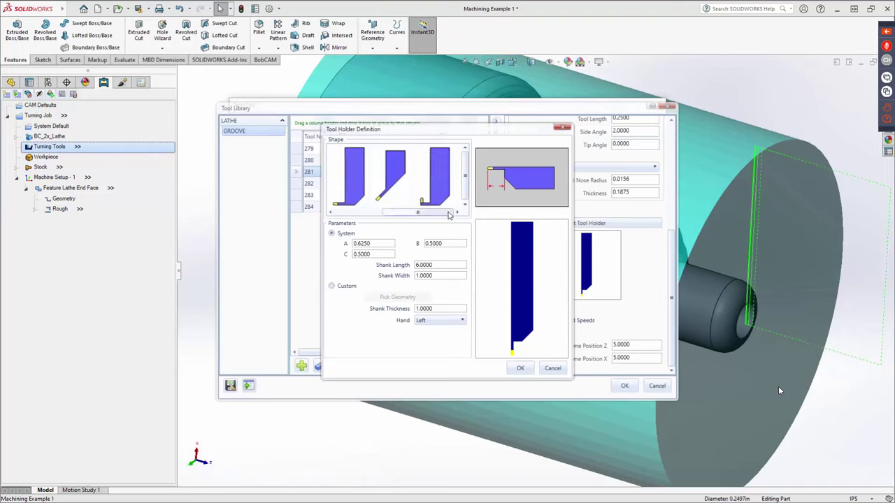
pyautogui.click(404, 213)
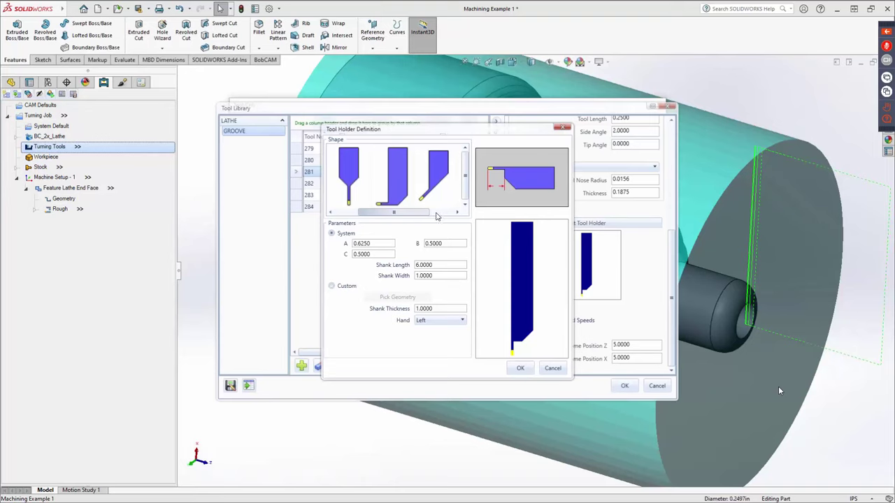
pyautogui.click(404, 213)
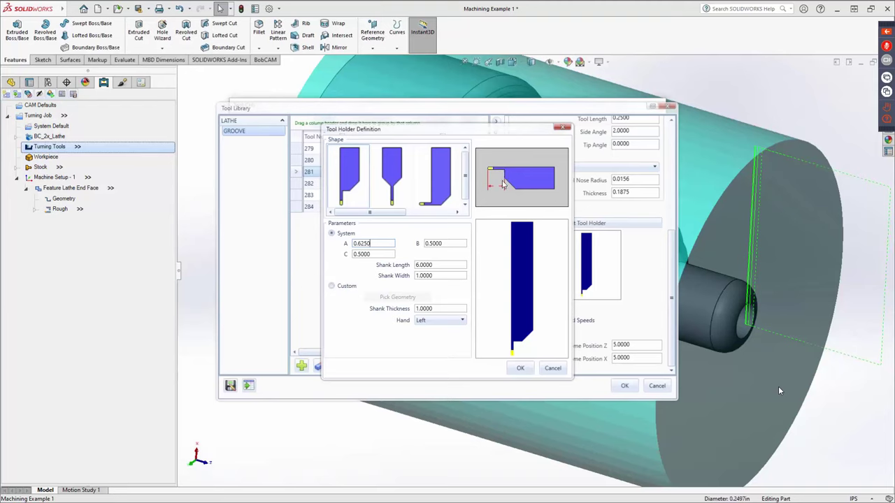
pyautogui.doubleClick(384, 242)
pyautogui.write('1')
pyautogui.press('Tab')
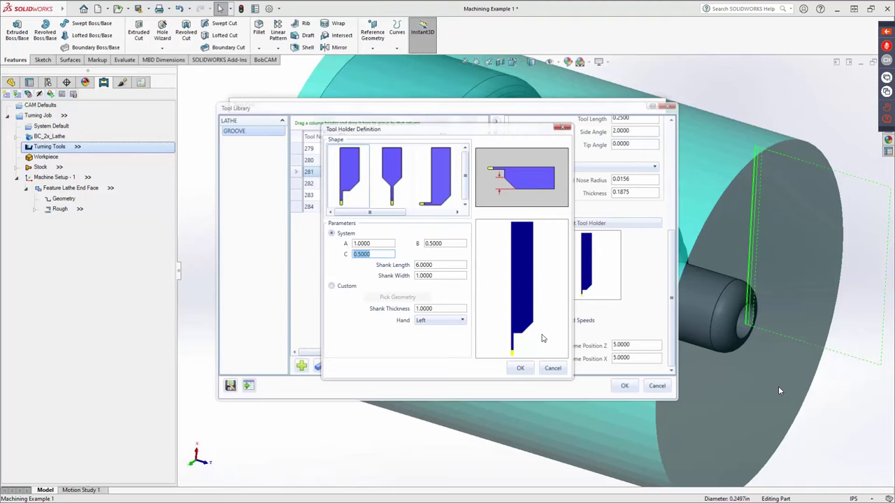
# - Set holder dimensions A 6, B 0, C 0 and shank width 0.1000
pyautogui.click(383, 245)
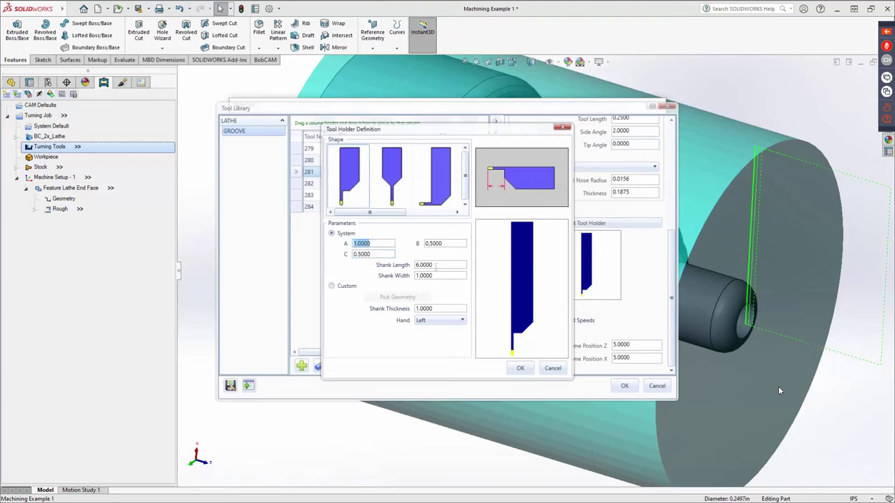
pyautogui.press('Tab')
pyautogui.click(372, 243)
pyautogui.write('6')
pyautogui.press('Tab')
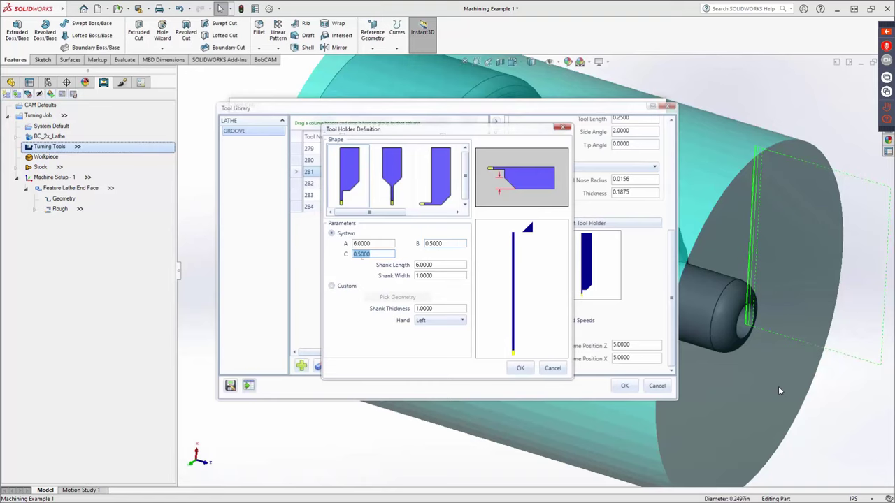
pyautogui.write('0')
pyautogui.press('Tab')
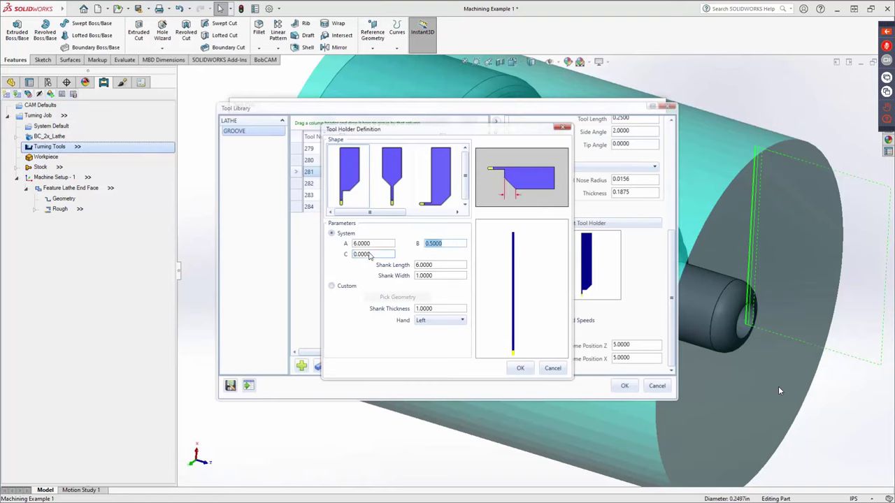
pyautogui.write('0')
pyautogui.press('Tab')
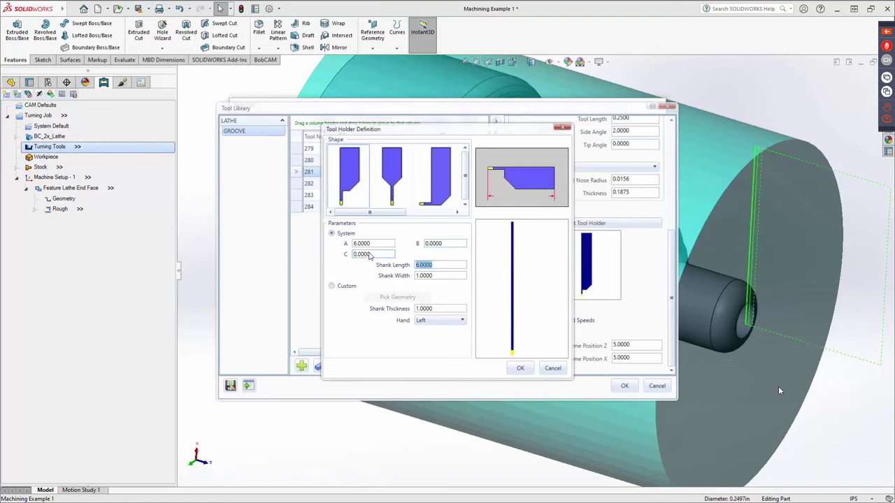
pyautogui.press('Tab')
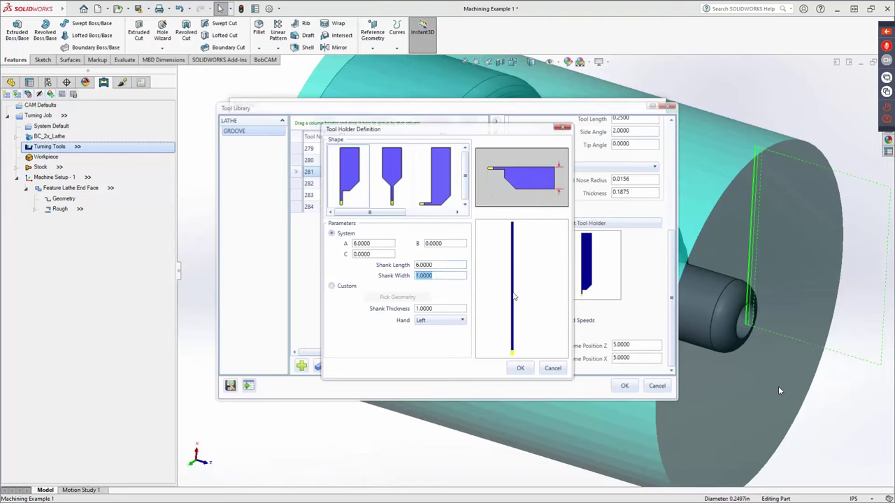
pyautogui.click(380, 243)
pyautogui.click(445, 277)
pyautogui.write('0.1000')
pyautogui.press('Tab')
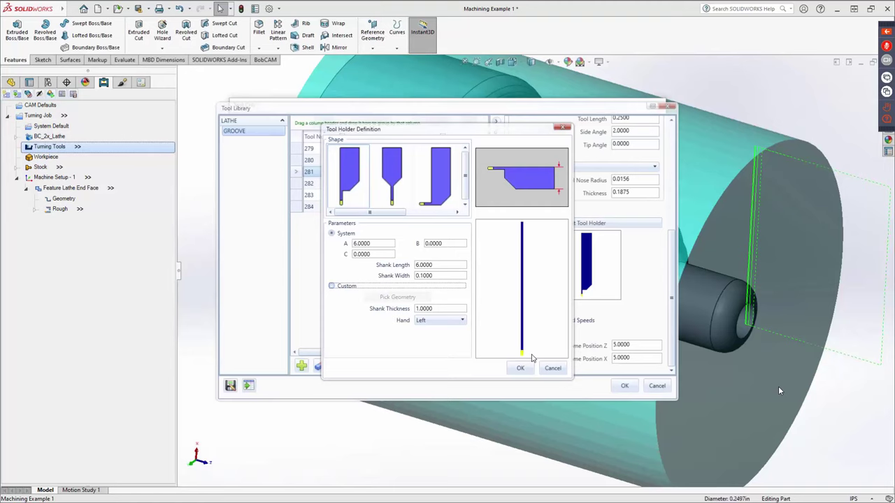
# - Keep the holder hand Left and add the 1/8 WIDE OD GROOVE tool to the tool crib
pyautogui.click(440, 321)
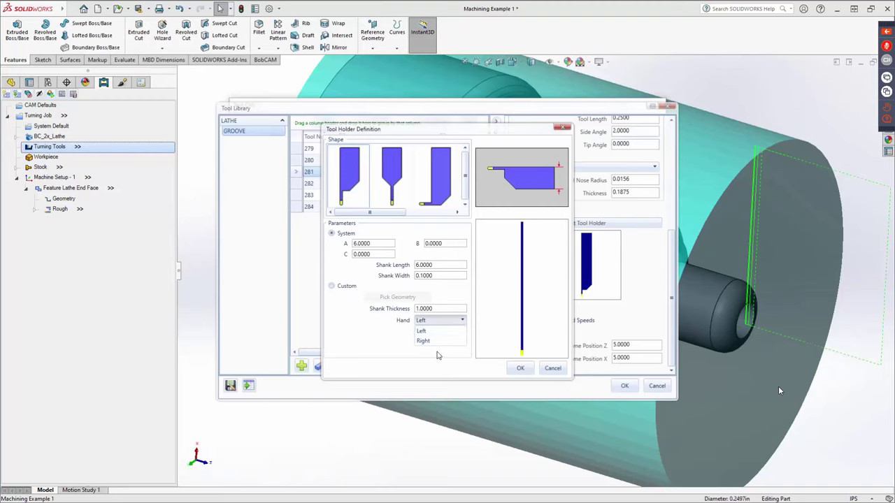
pyautogui.click(366, 355)
pyautogui.click(429, 323)
pyautogui.click(390, 328)
pyautogui.click(520, 369)
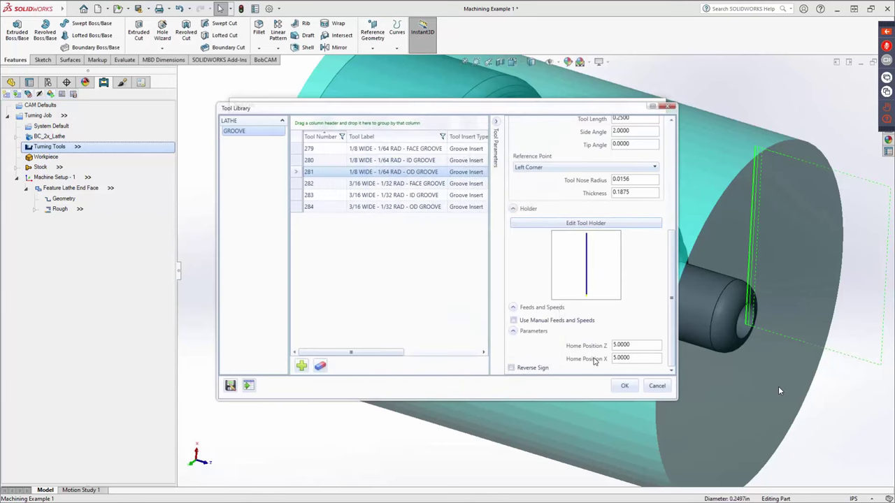
pyautogui.click(624, 387)
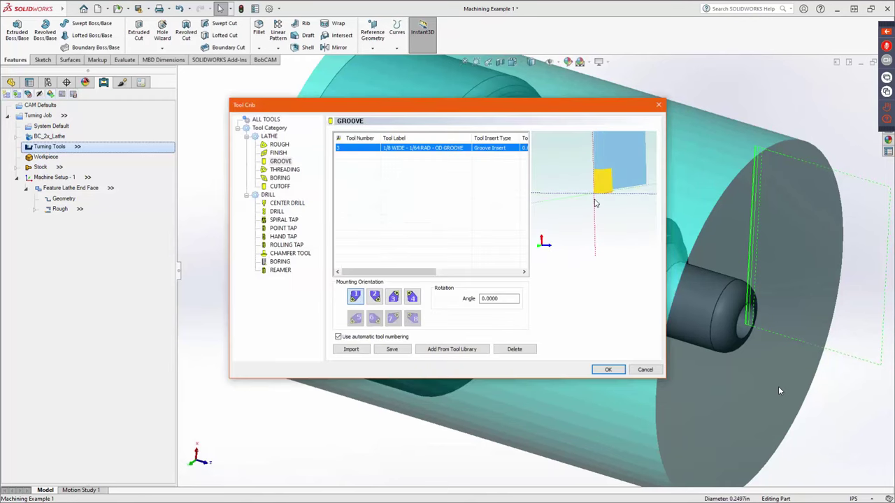
pyautogui.click(265, 120)
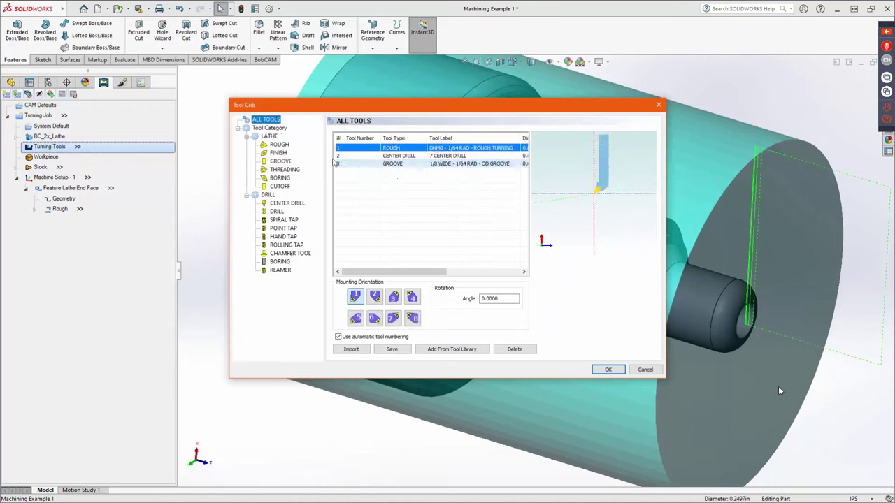
pyautogui.click(607, 370)
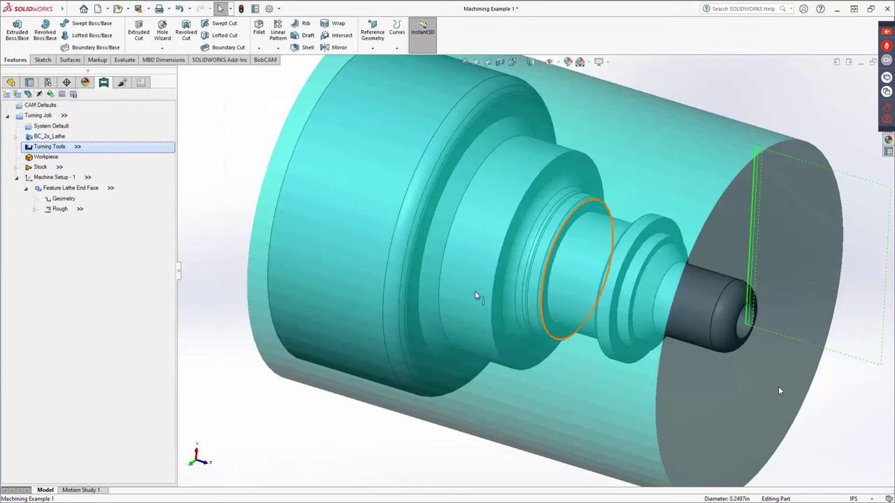
# - Start a Lathe Tap Hole feature from the Machine Setup - 1 context menu
pyautogui.rightClick(48, 180)
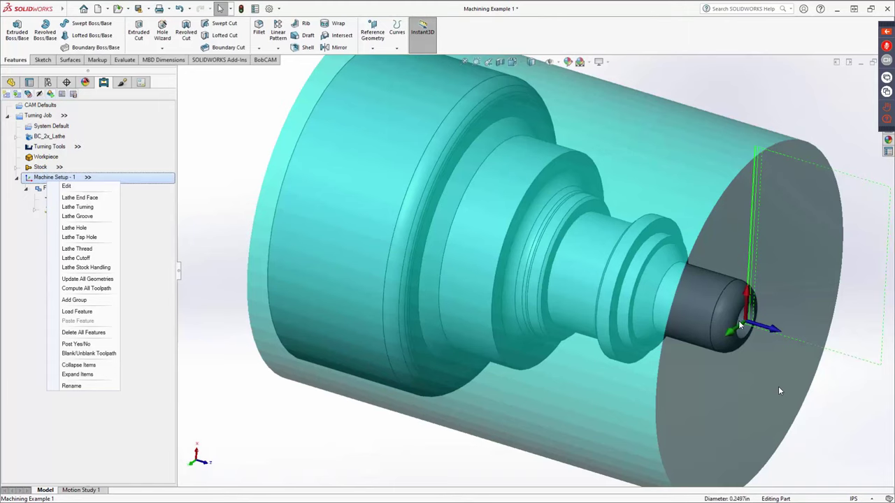
pyautogui.click(711, 321)
pyautogui.hotkey('ctrl', '1')
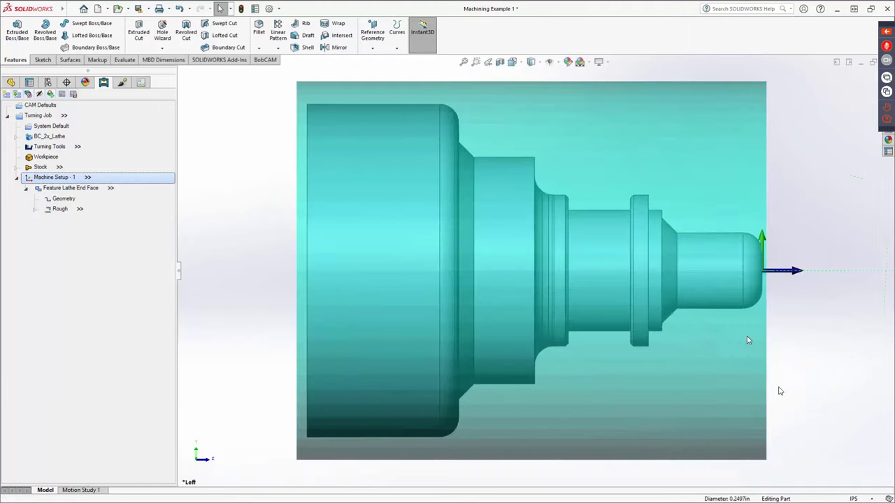
pyautogui.moveTo(750, 328); pyautogui.dragTo(335, 277, button='middle')
pyautogui.rightClick(58, 178)
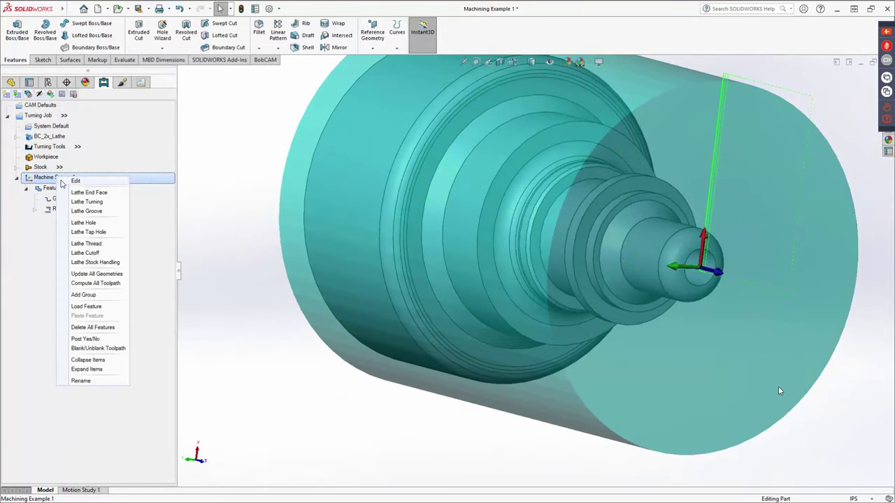
pyautogui.click(101, 232)
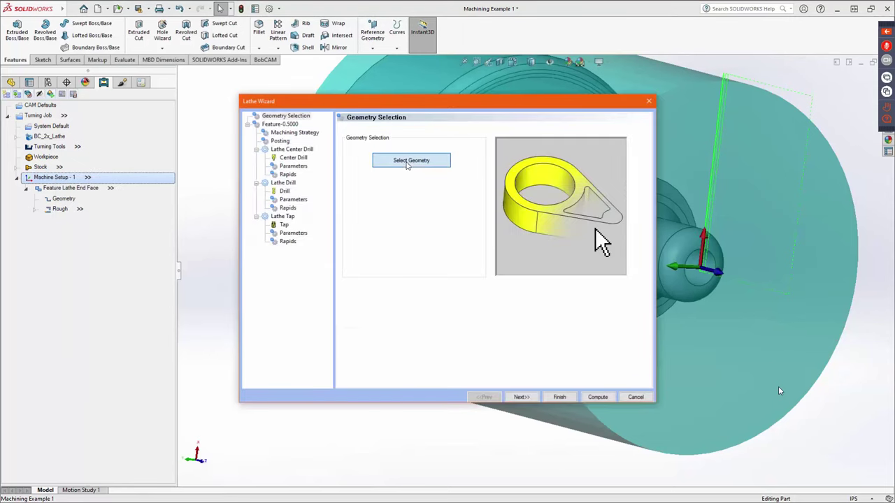
# - Pick the shaft end face as the hole's start geometry
pyautogui.click(426, 167)
pyautogui.click(698, 269)
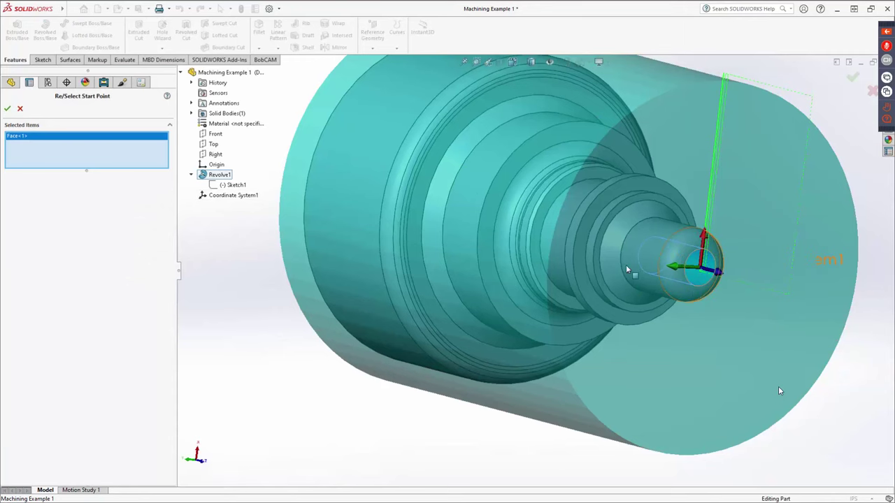
pyautogui.click(7, 108)
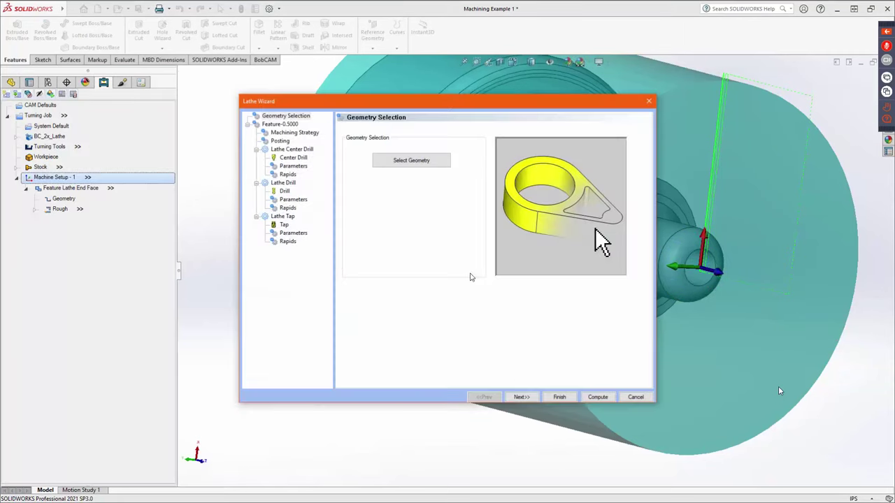
pyautogui.click(522, 396)
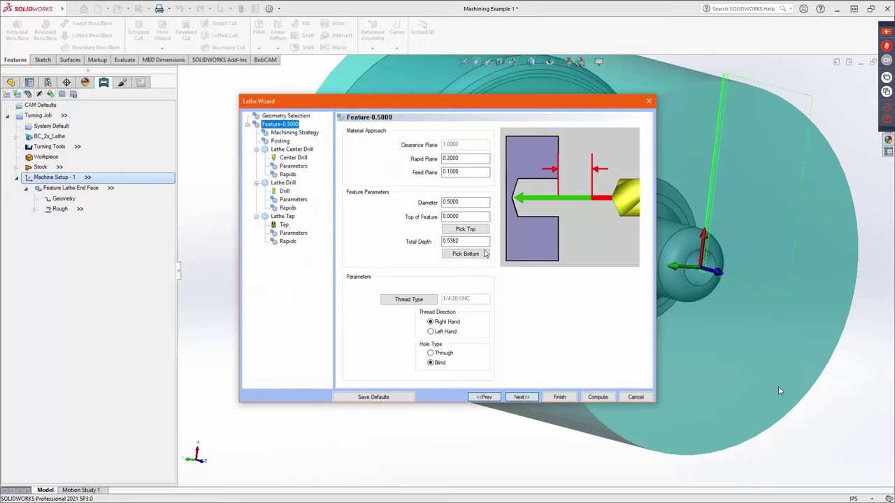
# - Set the hole's thread to UNF standard, size 1/4-28
pyautogui.click(464, 241)
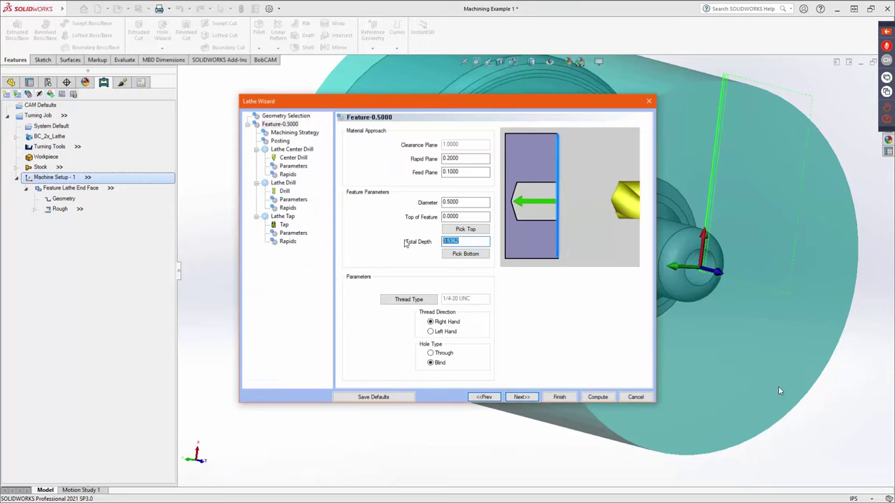
pyautogui.click(432, 300)
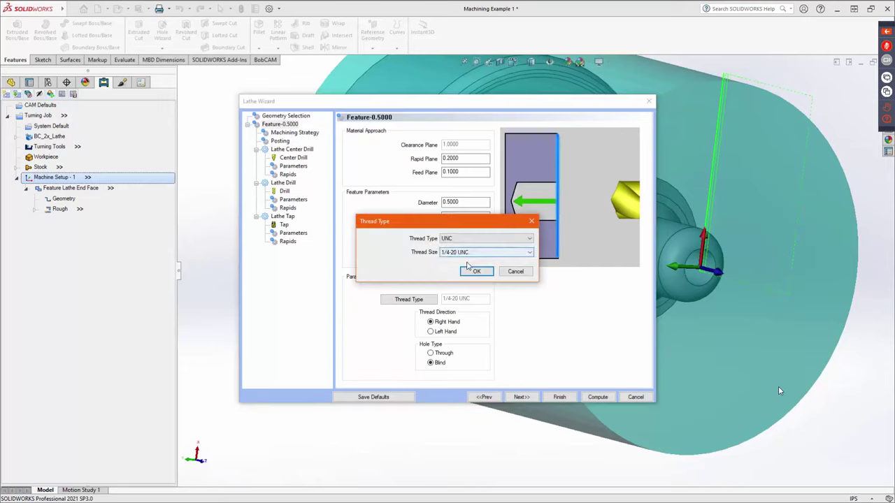
pyautogui.click(479, 253)
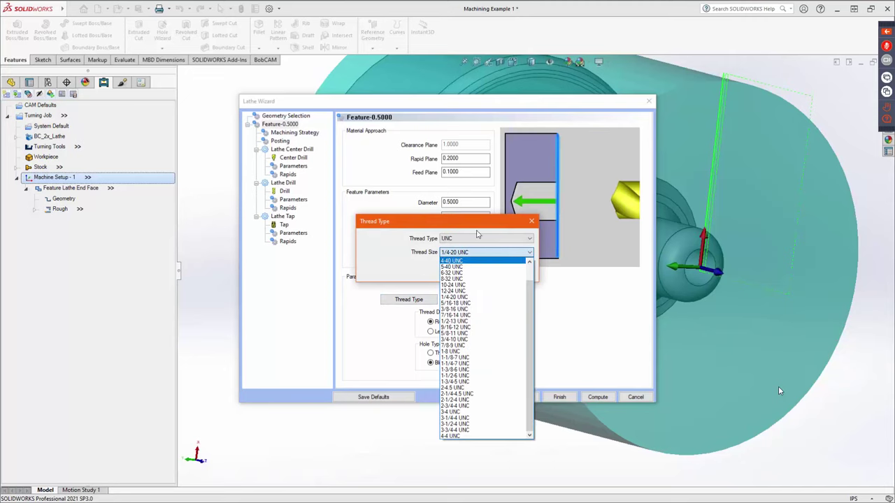
pyautogui.click(478, 235)
pyautogui.click(474, 239)
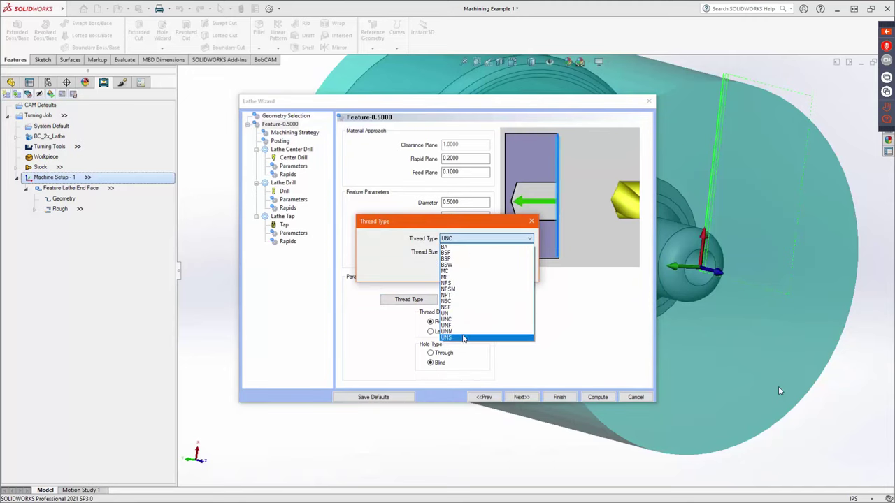
pyautogui.click(465, 325)
pyautogui.click(483, 252)
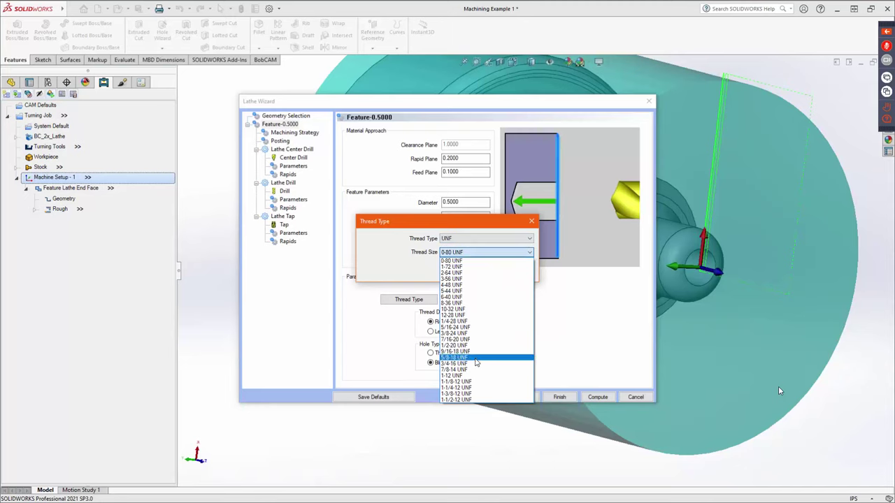
pyautogui.click(472, 322)
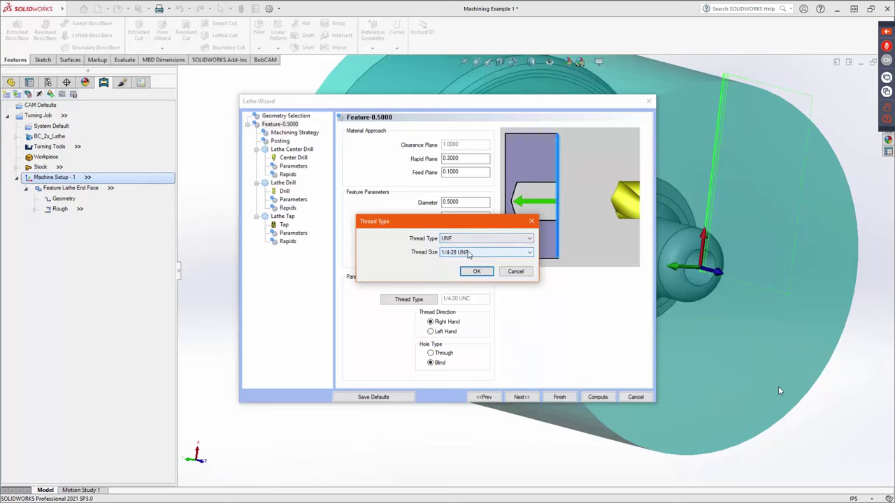
pyautogui.click(475, 271)
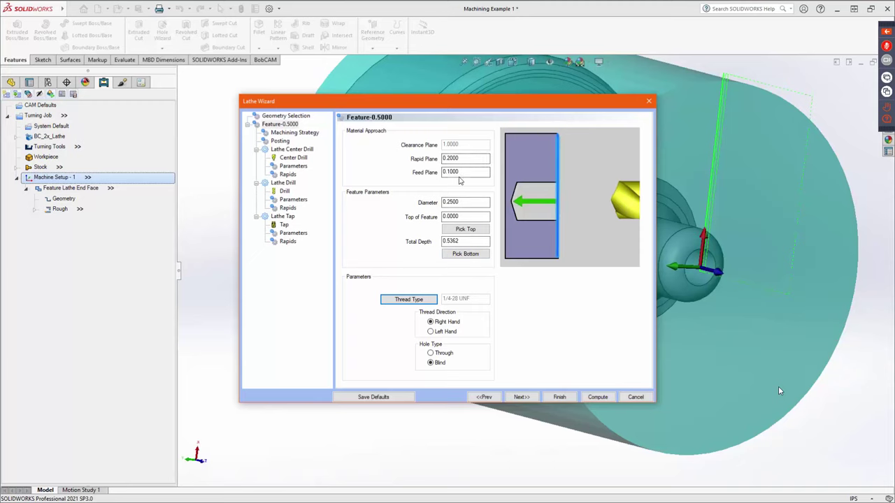
# - Review the hole diameter and 0.5362 total depth before continuing
pyautogui.click(454, 202)
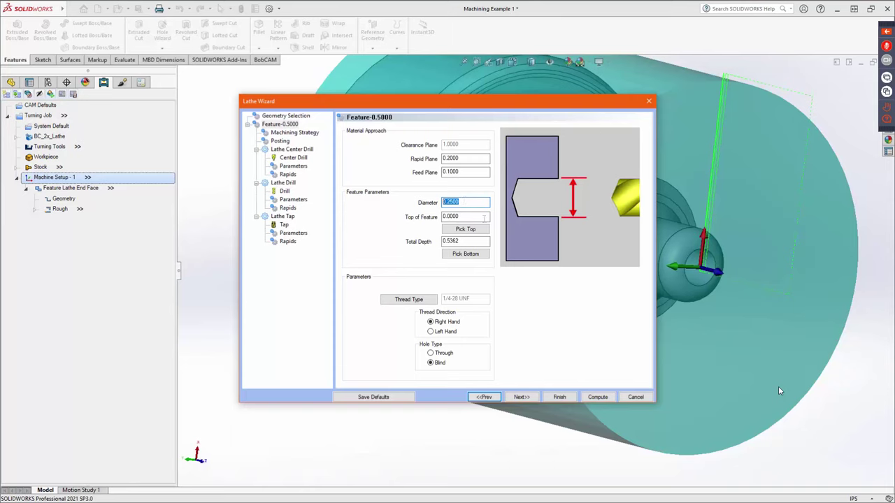
pyautogui.press('Tab')
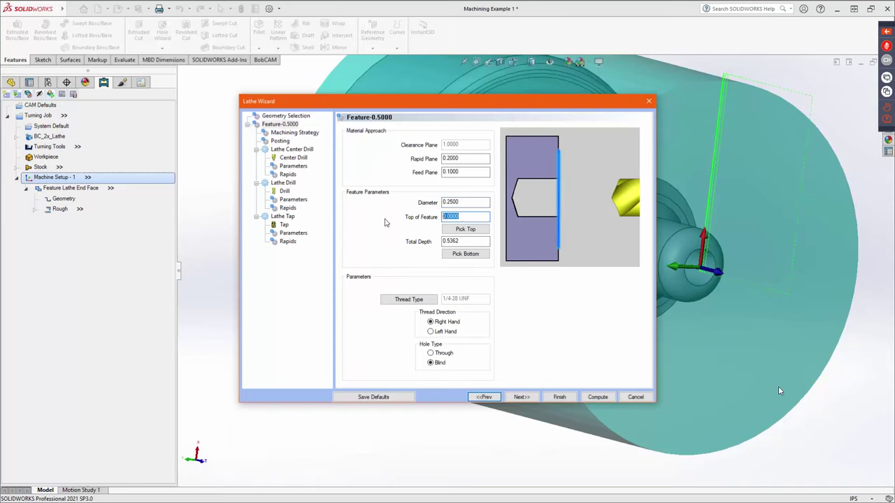
pyautogui.click(475, 242)
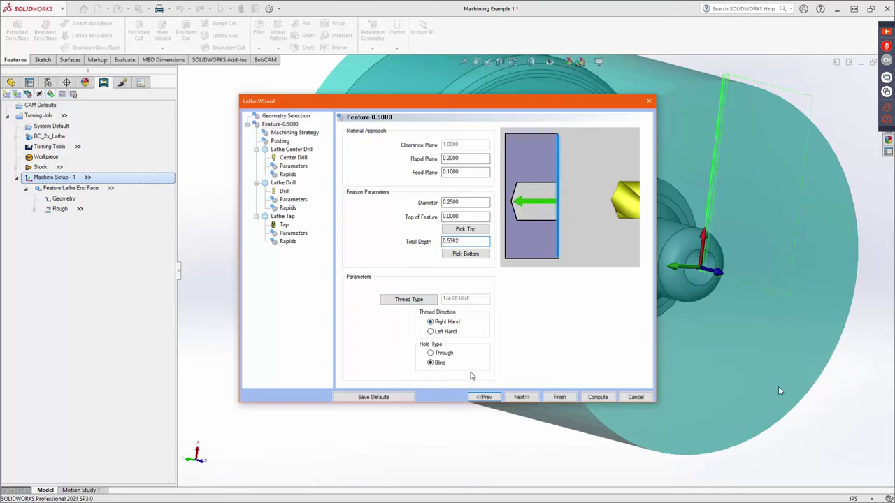
pyautogui.click(521, 397)
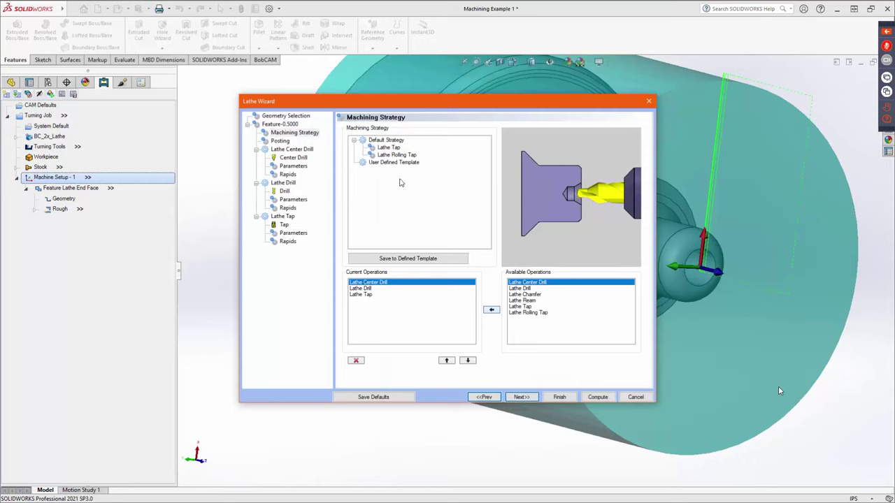
# - Replace the tap operation with Lathe Rolling Tap in the strategy
pyautogui.click(392, 155)
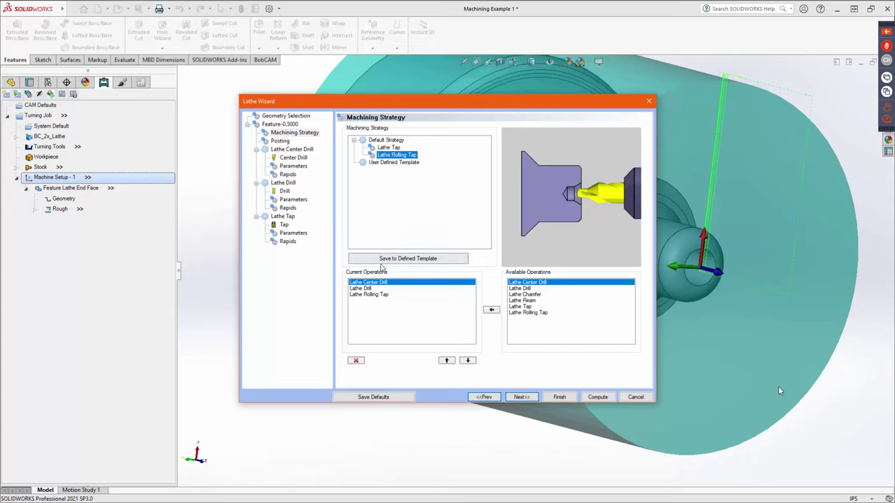
pyautogui.click(375, 288)
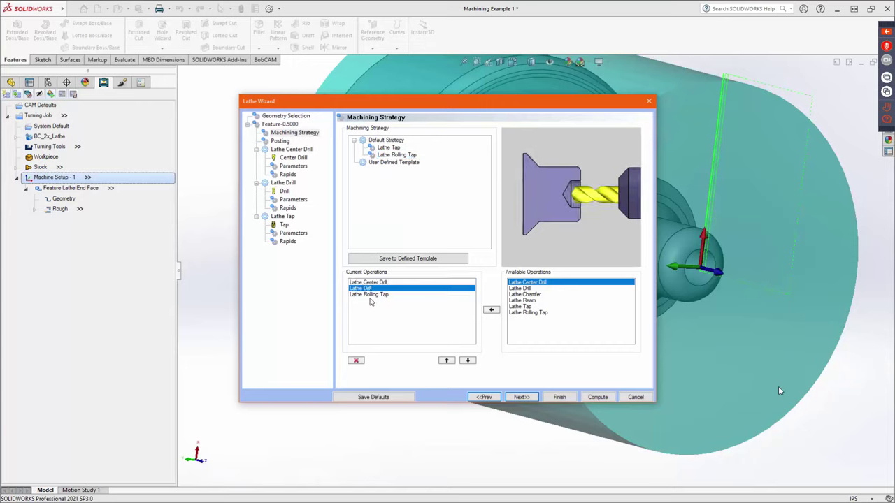
pyautogui.click(371, 295)
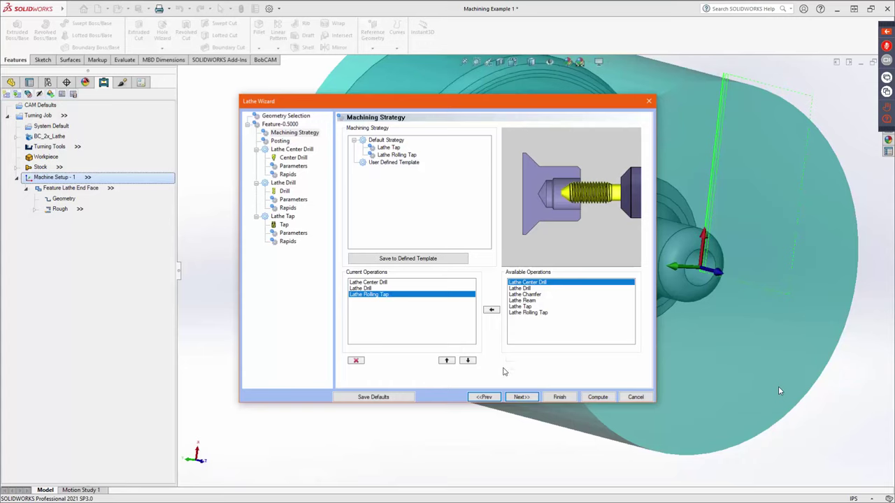
# - Set the hole's Posting option to Canned Cycles
pyautogui.click(530, 396)
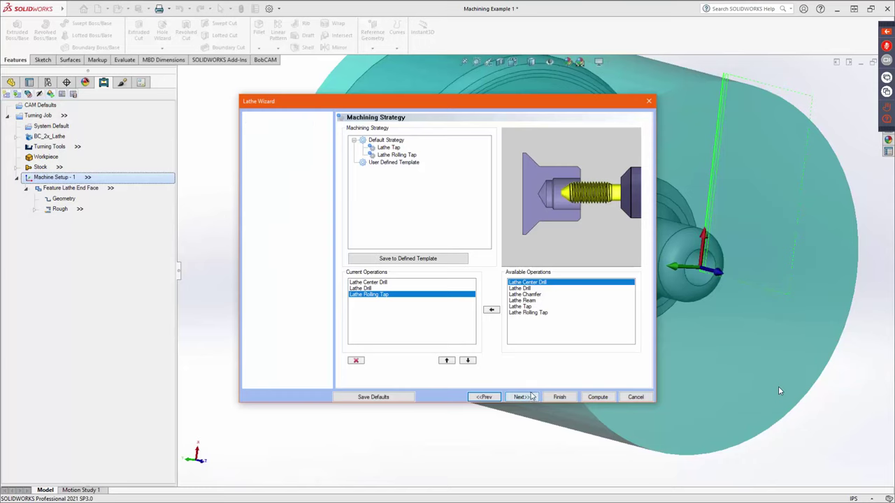
pyautogui.click(450, 149)
pyautogui.click(441, 165)
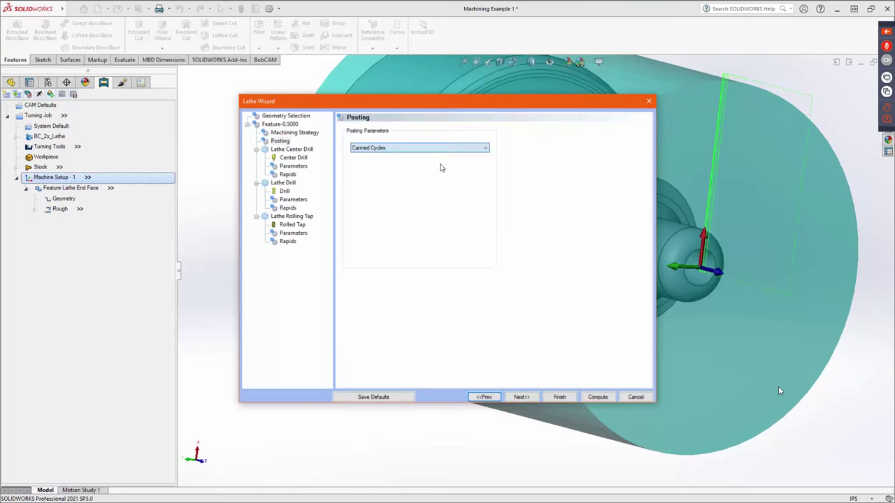
# - Advance to the Center Drill tool page showing the 7 CENTER DRILL as tool 2
pyautogui.click(526, 397)
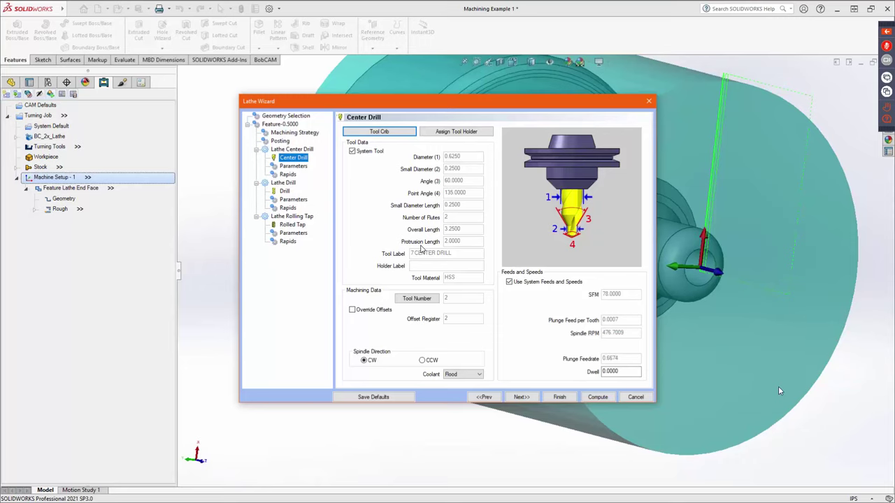
# - Check the center drill Depth, then keep the locked system tool data
pyautogui.click(522, 397)
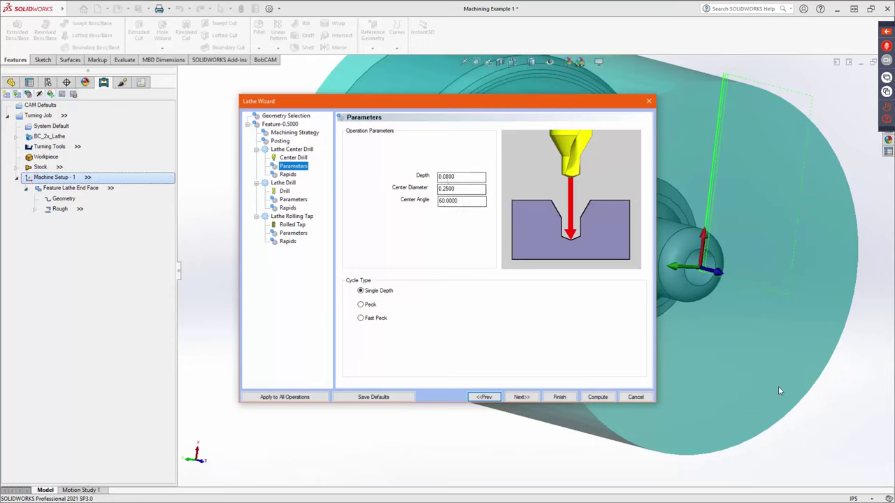
pyautogui.click(466, 178)
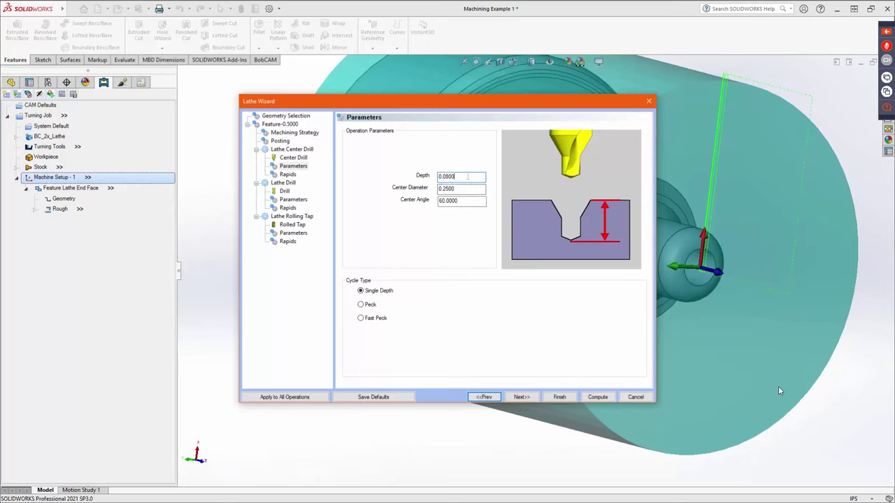
pyautogui.click(482, 396)
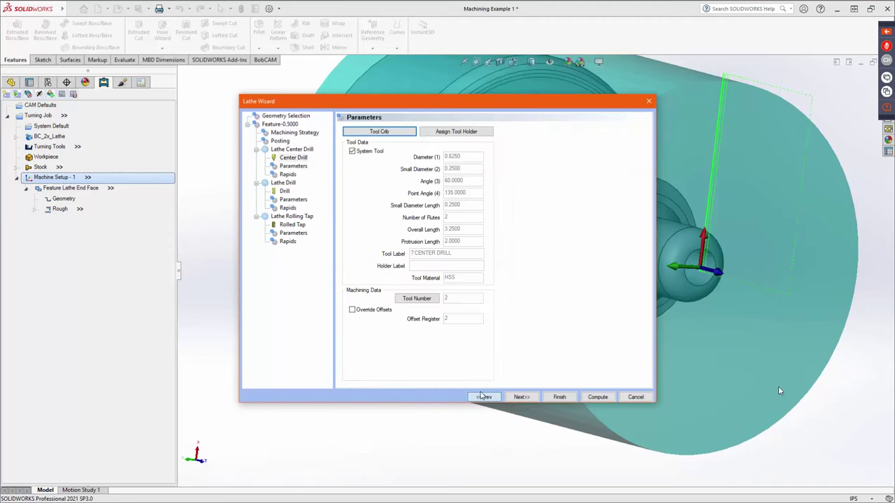
pyautogui.click(351, 151)
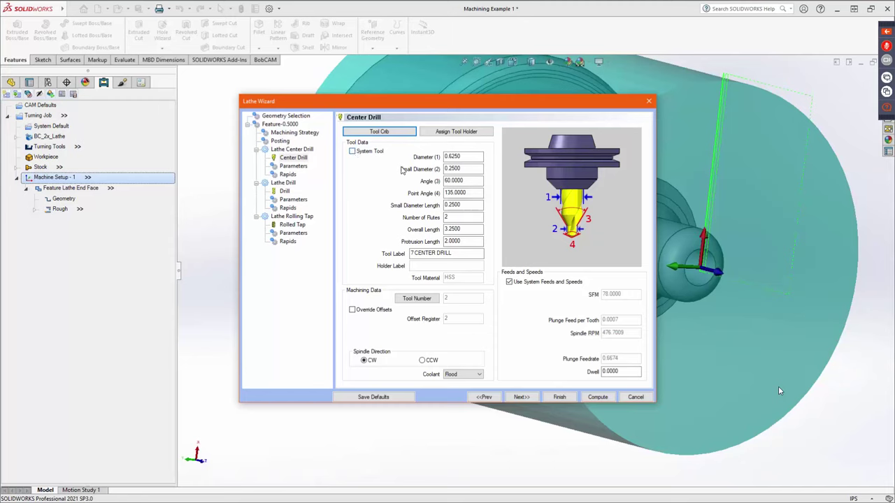
pyautogui.click(353, 152)
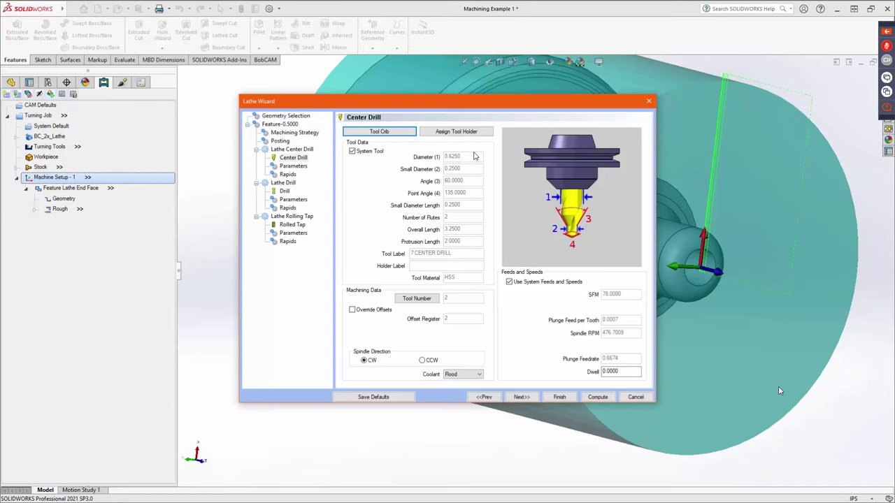
pyautogui.click(378, 151)
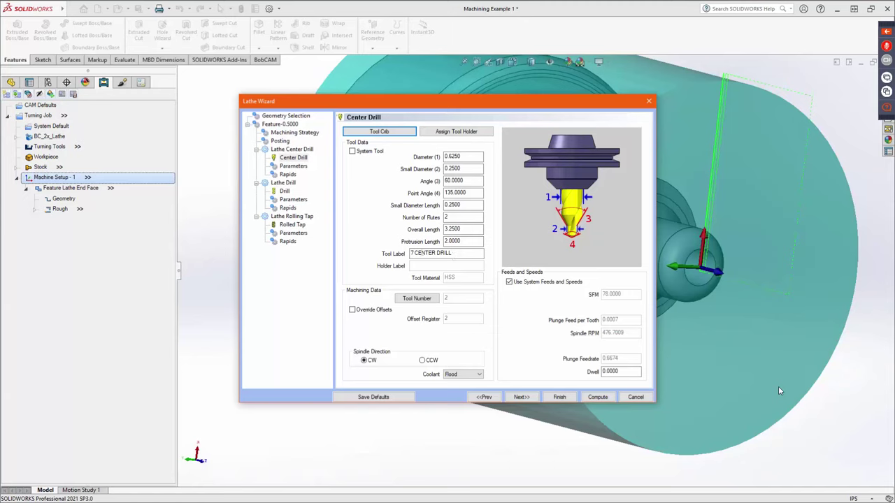
pyautogui.click(368, 152)
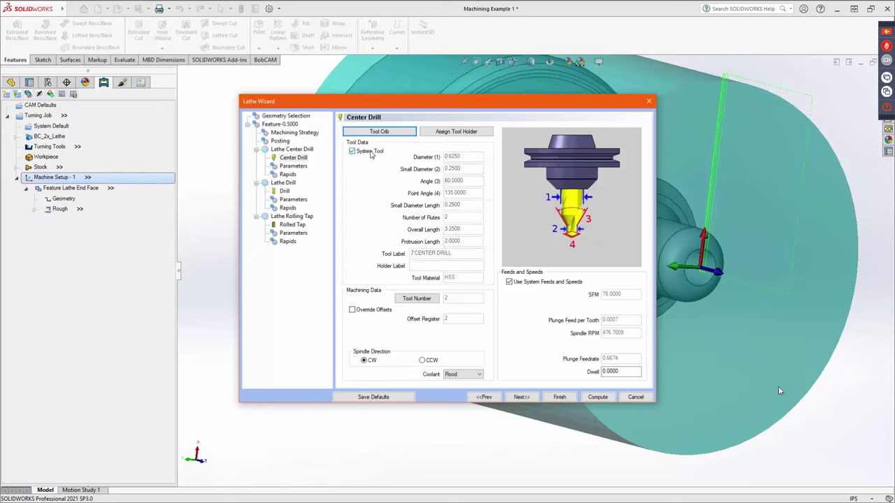
pyautogui.click(371, 152)
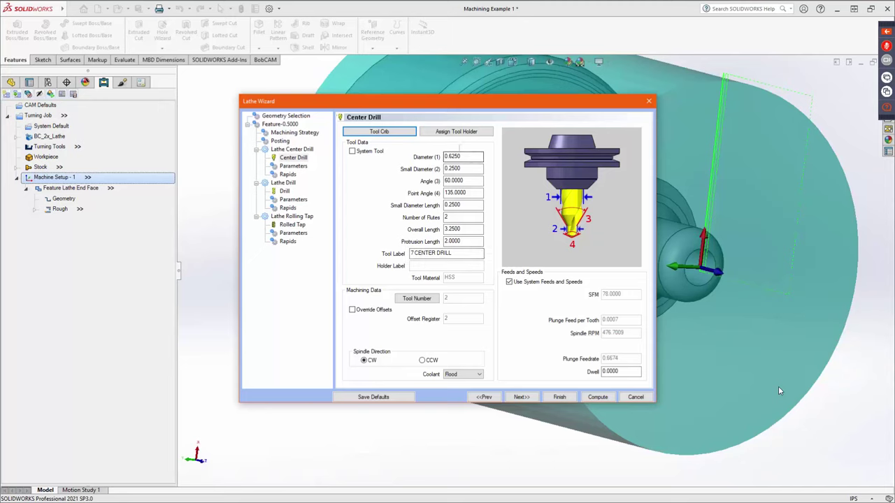
pyautogui.click(362, 155)
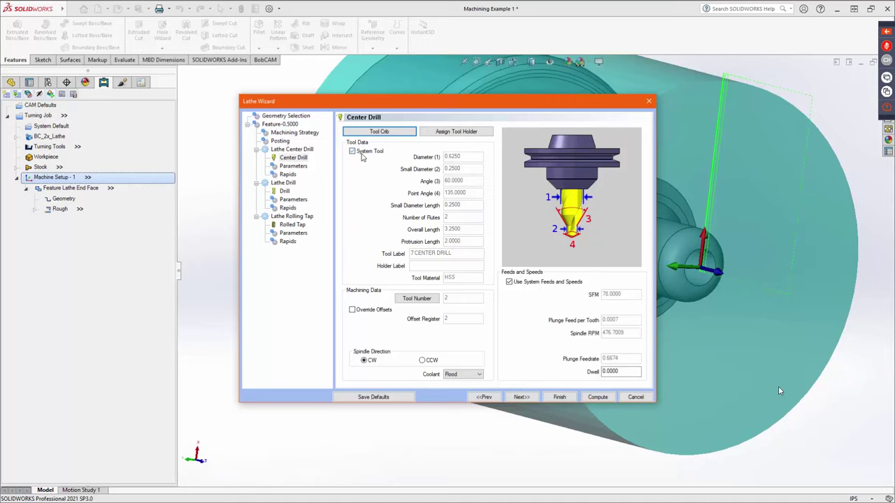
# - Give the center drill a 0.2750 center diameter and a Peck cycle
pyautogui.click(522, 397)
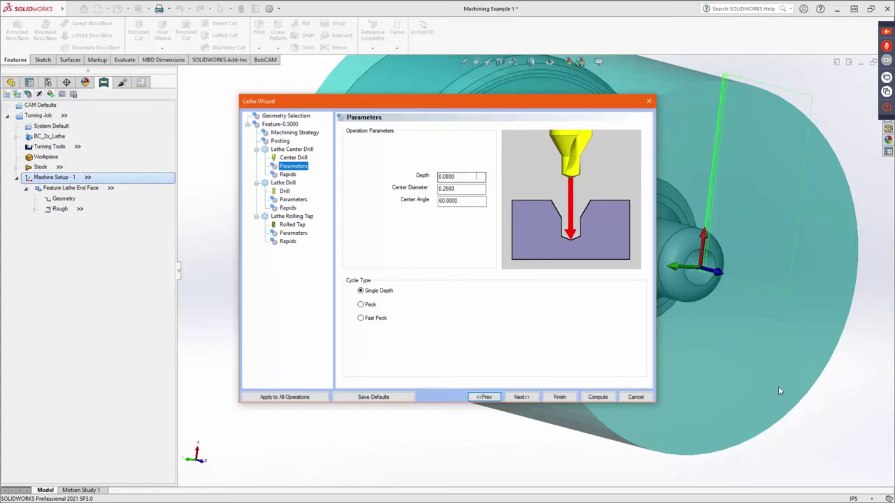
pyautogui.moveTo(476, 176); pyautogui.dragTo(435, 182)
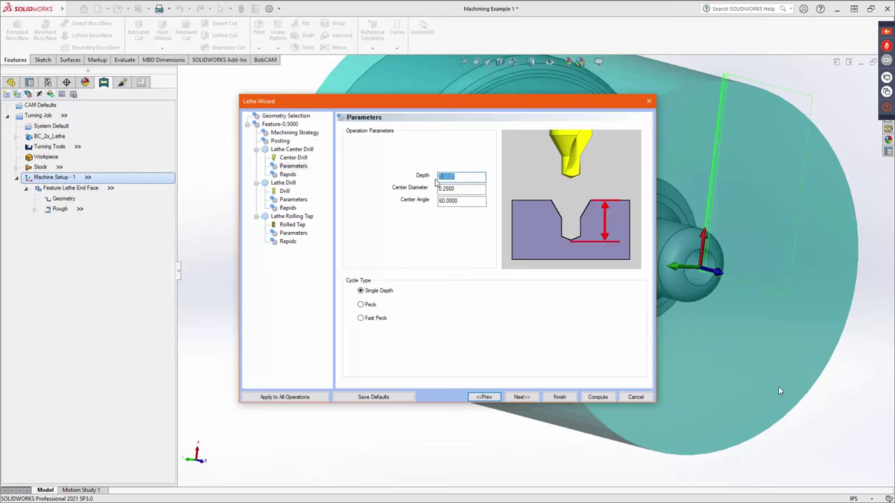
pyautogui.press('Tab')
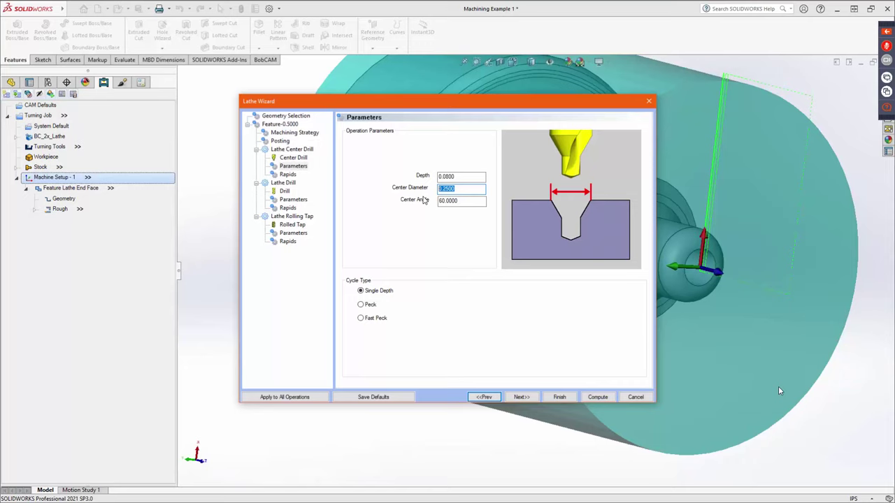
pyautogui.write('0.275')
pyautogui.press('Tab')
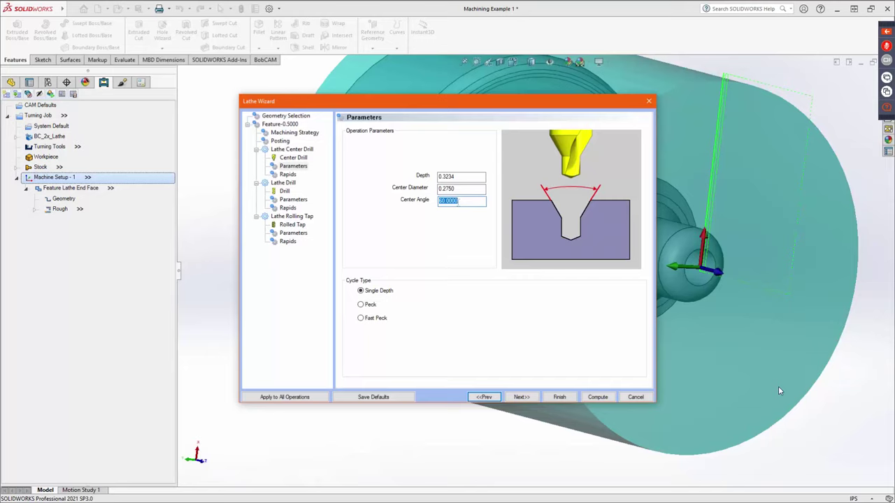
pyautogui.press('Tab')
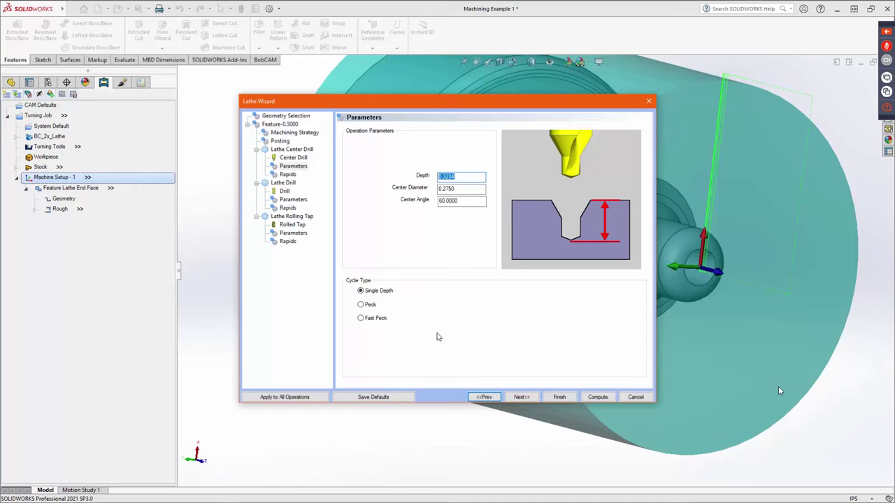
pyautogui.click(366, 306)
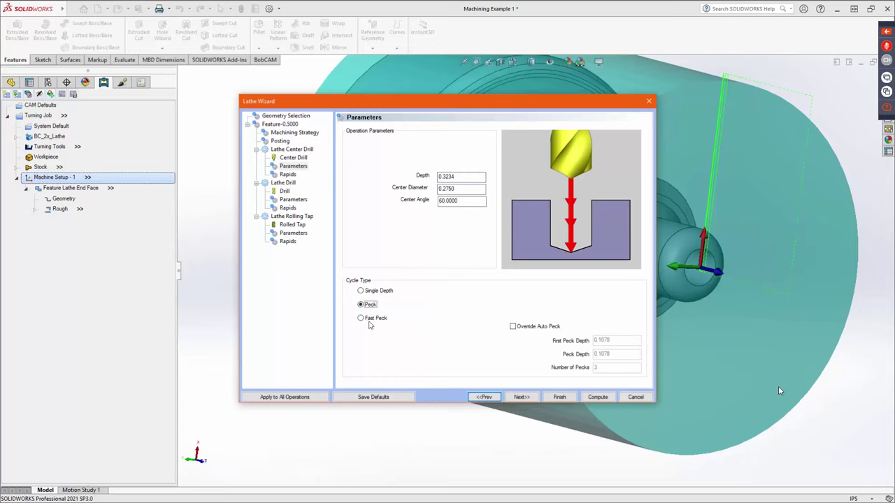
pyautogui.click(521, 397)
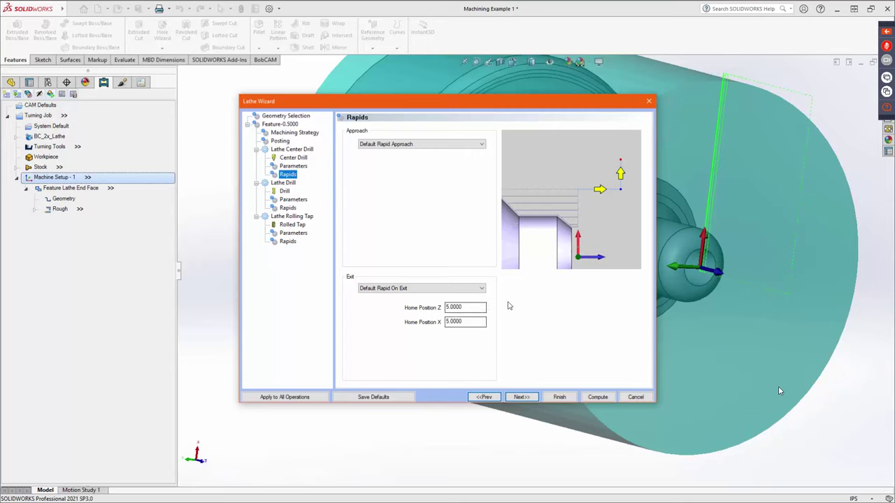
# - Set the center drill's rapid home position to Z 2.0000, X 0.0000, keeping Default Rapid On Exit
pyautogui.click(471, 312)
pyautogui.press('Tab')
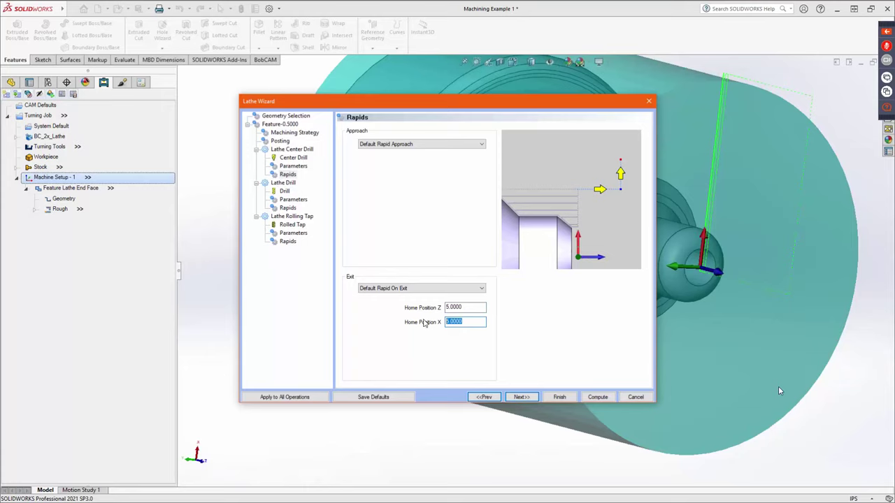
pyautogui.click(423, 289)
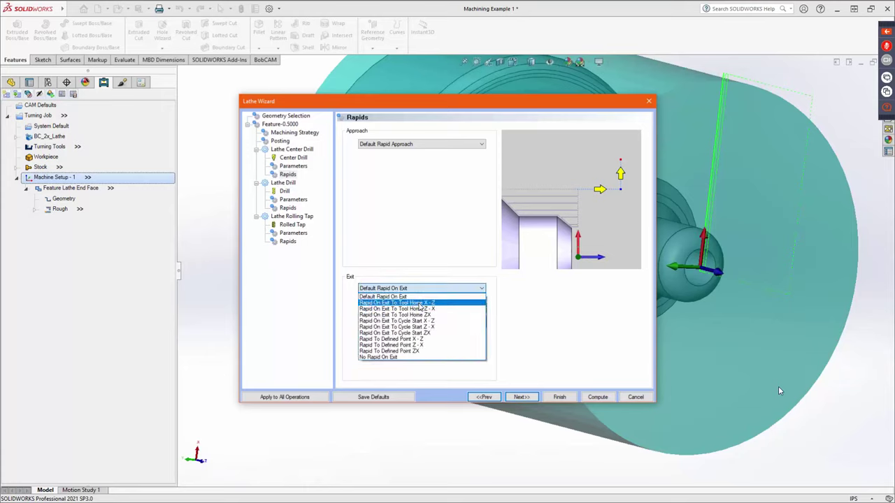
pyautogui.click(452, 282)
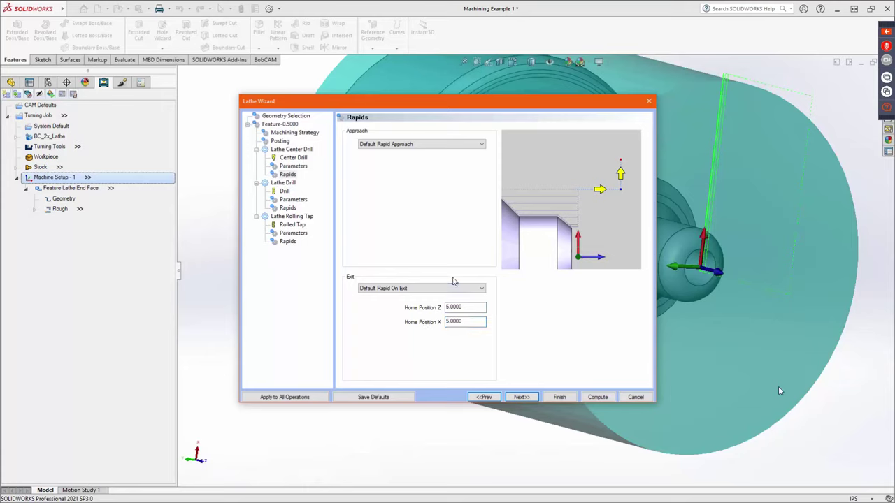
pyautogui.click(470, 307)
pyautogui.doubleClick(471, 307)
pyautogui.write('2')
pyautogui.press('Tab')
pyautogui.write('0.0000')
pyautogui.click(521, 396)
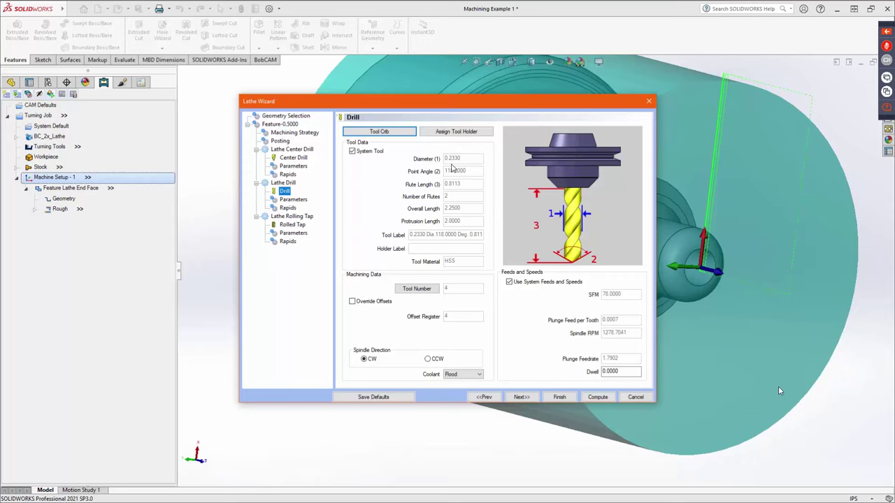
# - Review the Lathe Drill depth parameters, then return to the 0.2330 drill's tool page
pyautogui.click(521, 397)
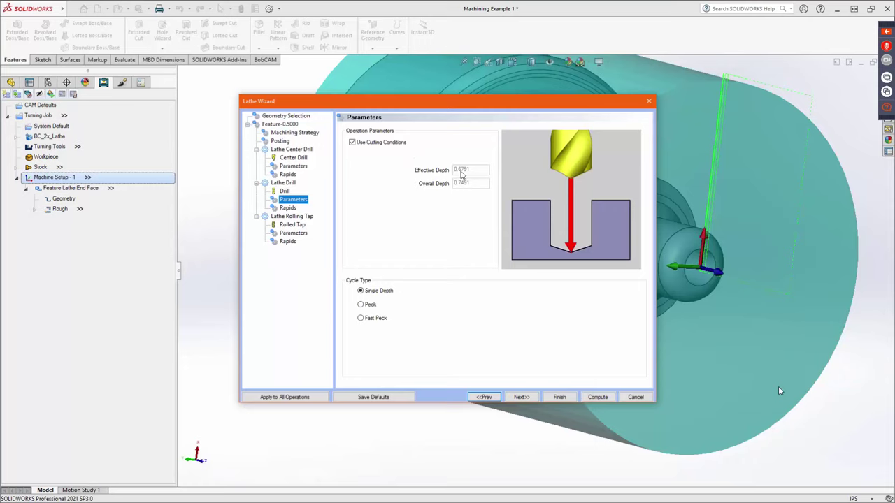
pyautogui.click(353, 143)
pyautogui.click(288, 125)
pyautogui.press('Tab')
pyautogui.press('Tab')
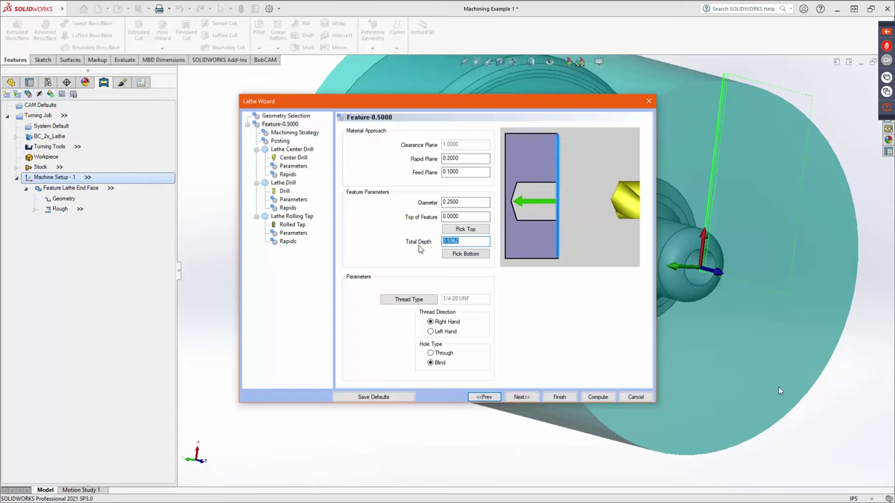
pyautogui.click(293, 201)
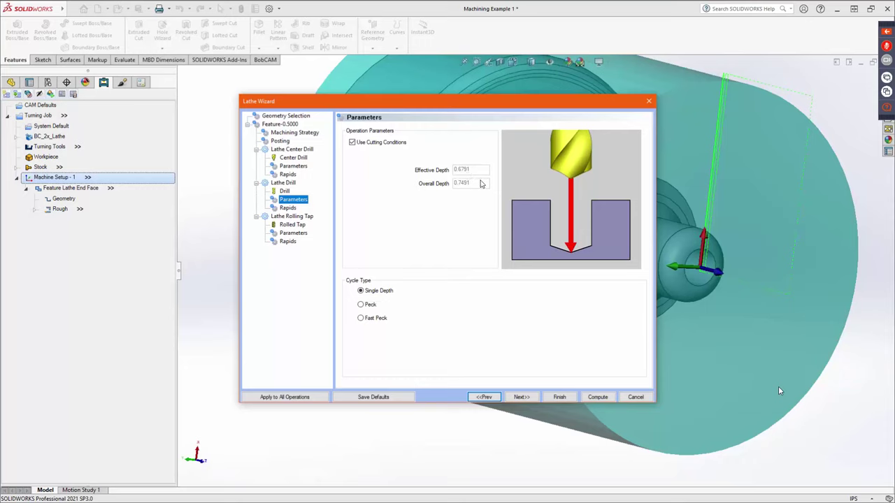
pyautogui.click(483, 397)
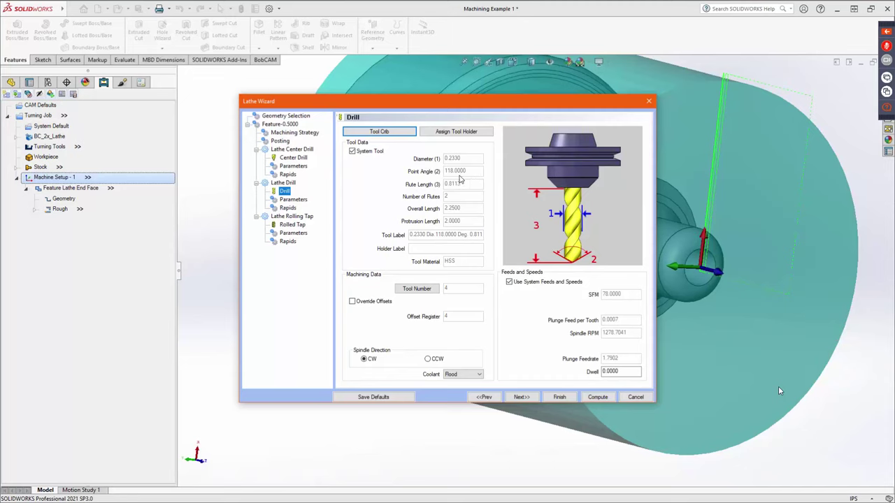
# - Unlock the drill's tool data and try a 135° point angle
pyautogui.click(352, 151)
pyautogui.doubleClick(470, 171)
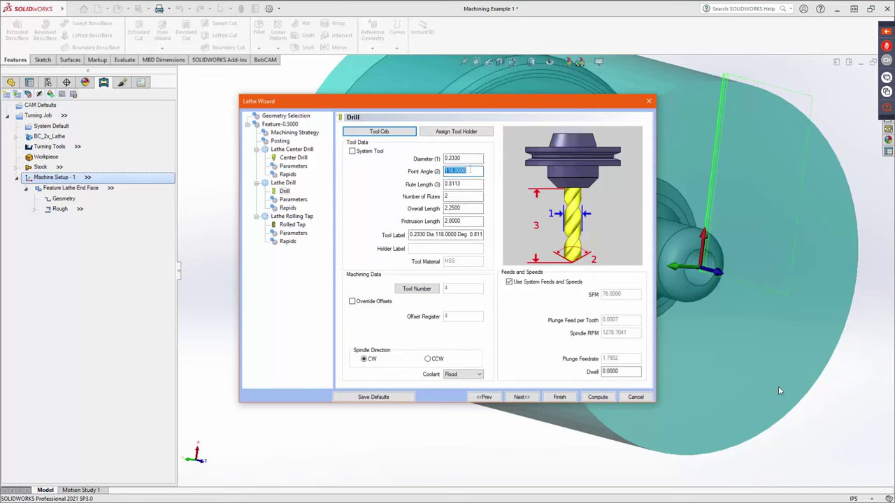
pyautogui.write('135')
pyautogui.press('Tab')
pyautogui.click(521, 397)
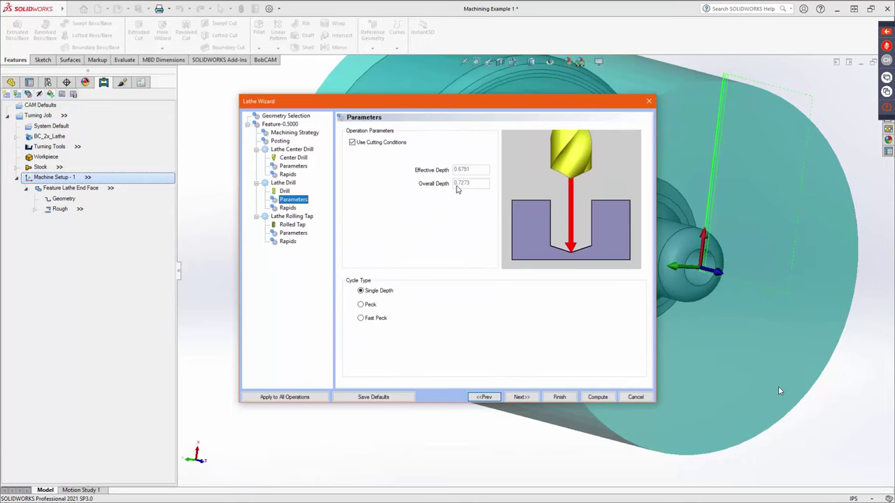
pyautogui.click(352, 144)
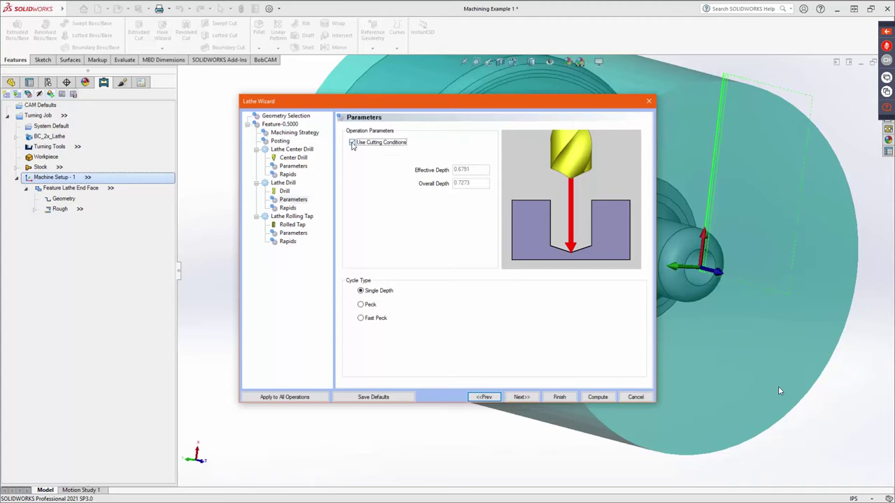
pyautogui.click(354, 143)
pyautogui.click(485, 397)
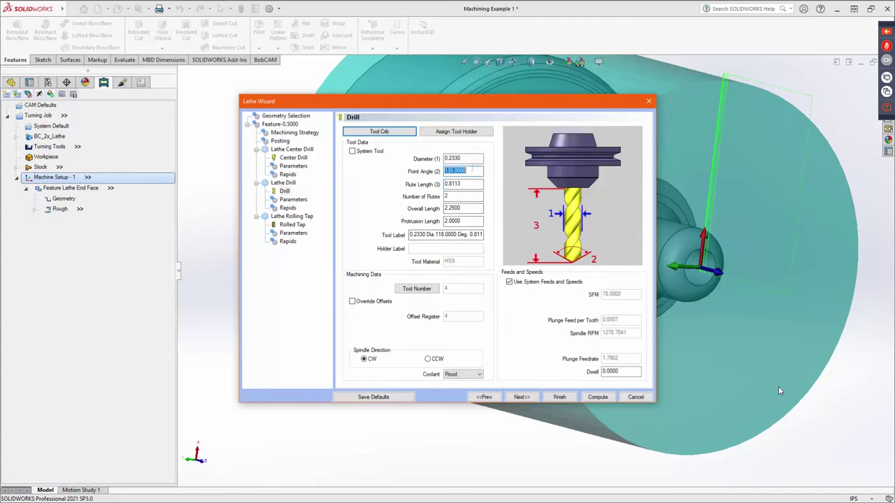
# - Restore the 118° point angle and set a Peck cycle of 7 pecks
pyautogui.write('118')
pyautogui.press('Tab')
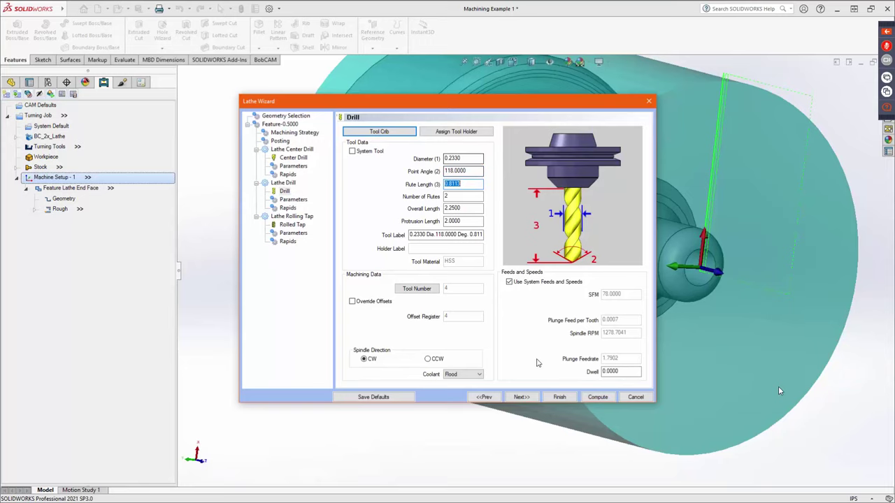
pyautogui.click(521, 397)
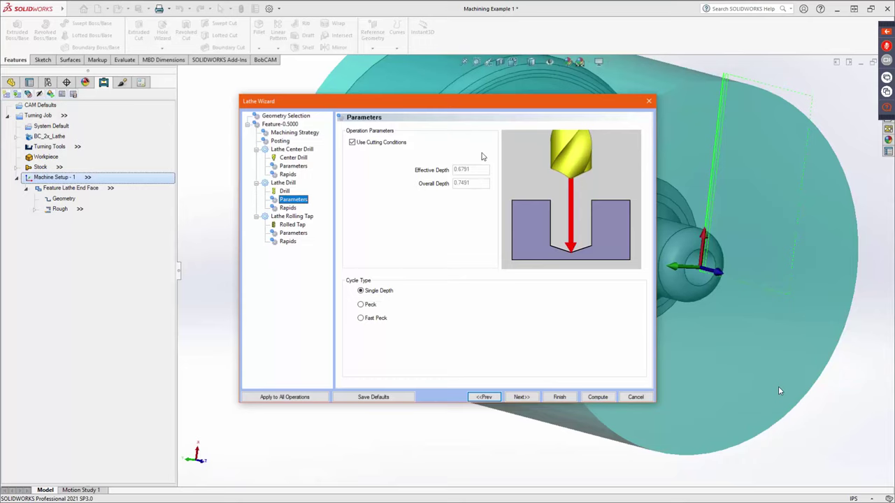
pyautogui.click(370, 305)
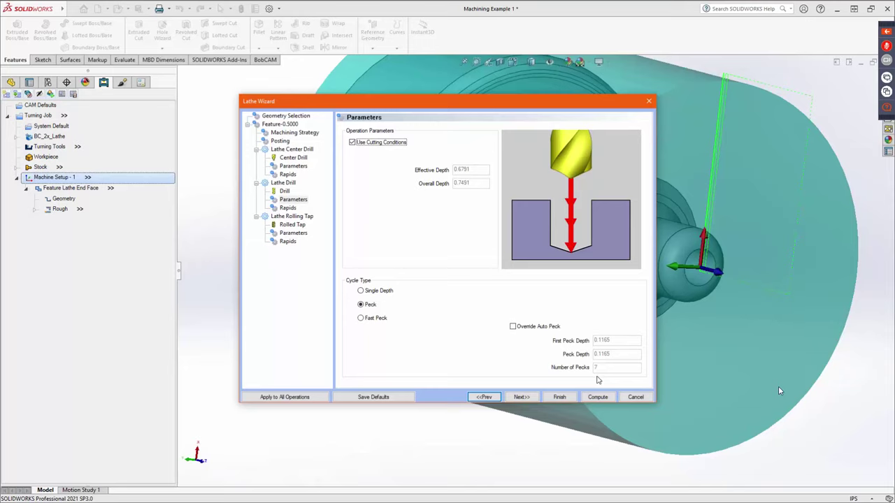
# - Set the drill's rapid home position to Z 3.0000, X 0.0000
pyautogui.click(533, 398)
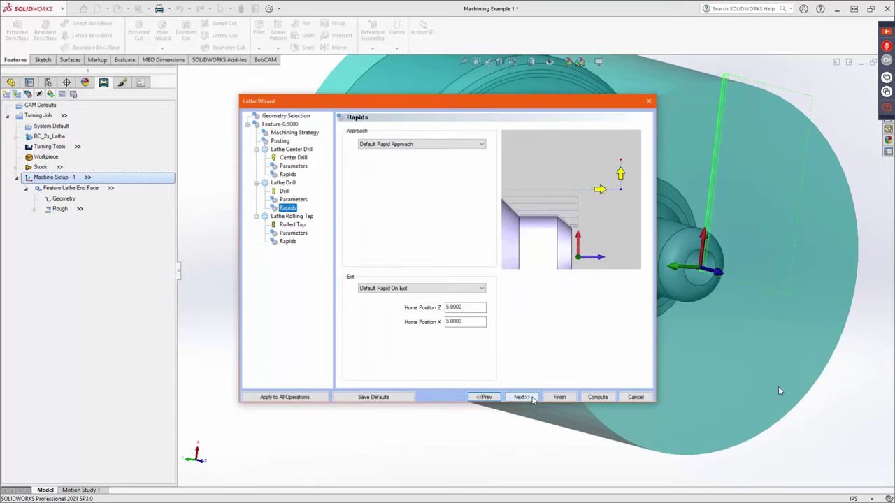
pyautogui.doubleClick(472, 308)
pyautogui.write('3')
pyautogui.press('Tab')
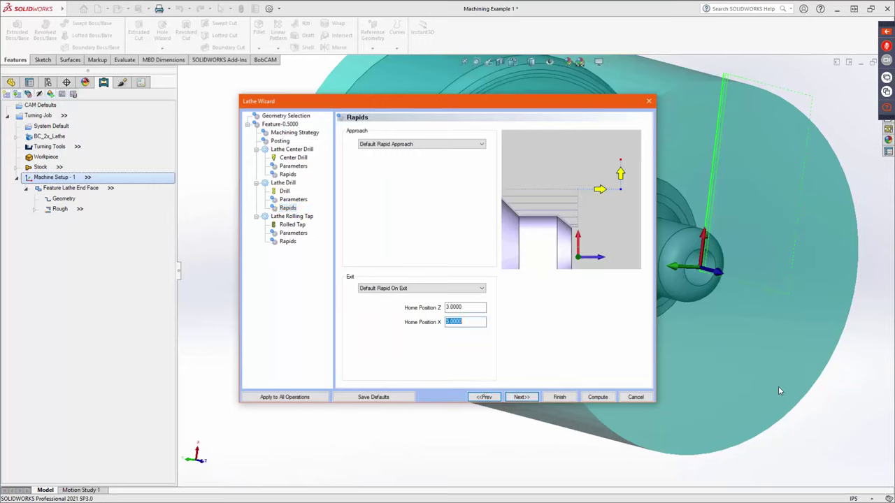
pyautogui.write('0')
pyautogui.click(519, 397)
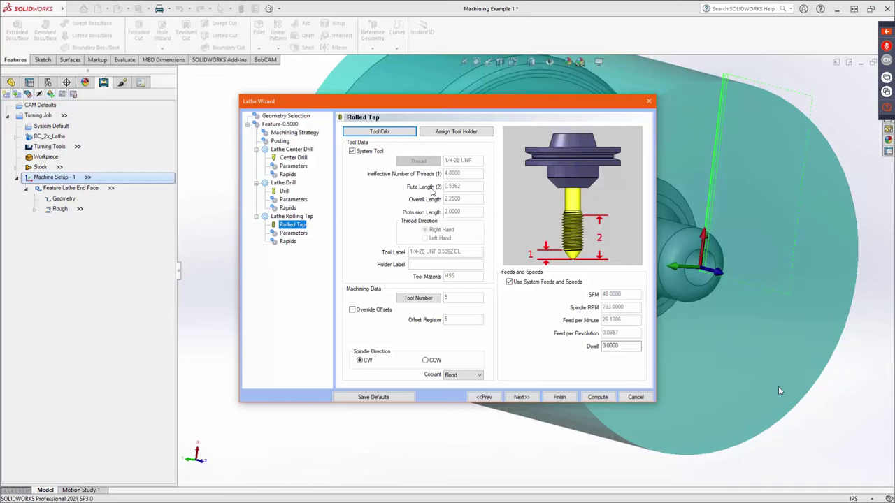
# - Uncheck System Tool for the rolled tap, select Ineffective Number of Threads, and continue to Parameters
pyautogui.click(360, 155)
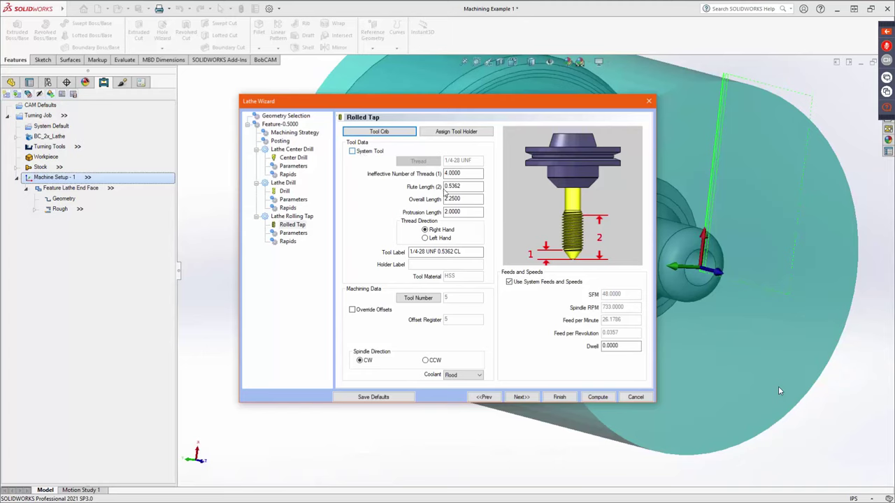
pyautogui.moveTo(473, 173); pyautogui.dragTo(440, 173)
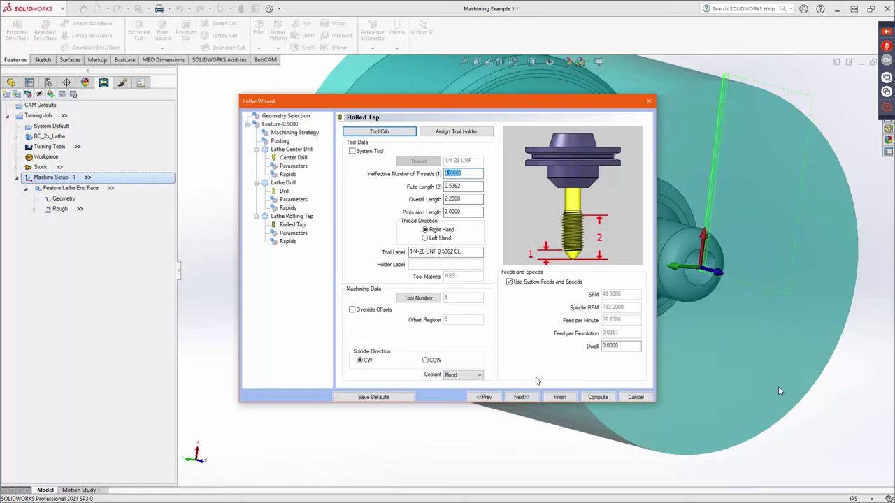
pyautogui.click(531, 399)
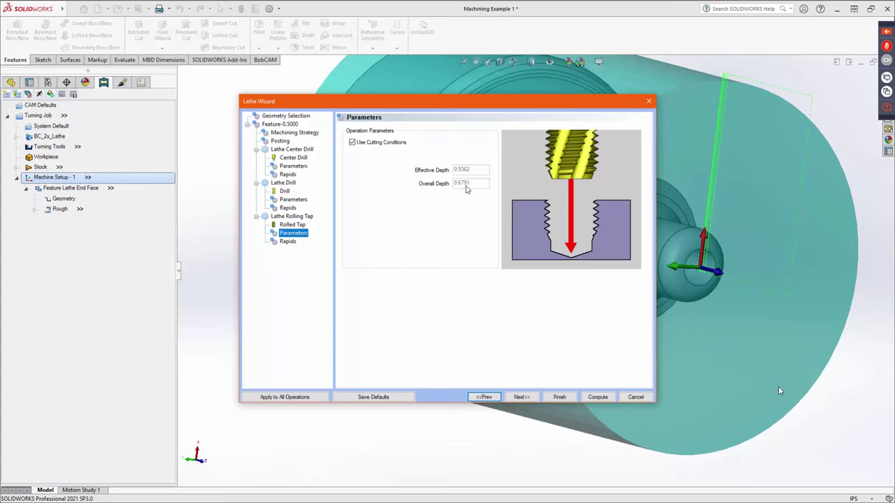
# - Compare the Lathe Drill and Rolling Tap parameters, turning off Use Cutting Conditions
pyautogui.click(292, 199)
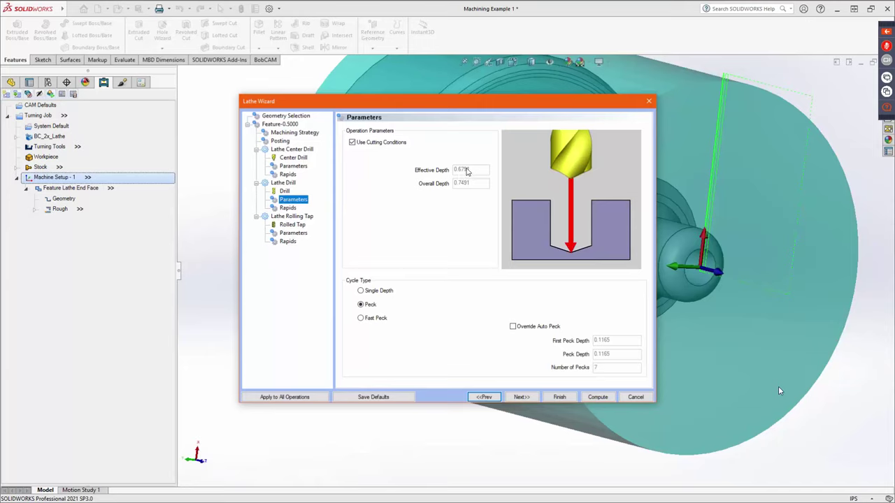
pyautogui.click(293, 233)
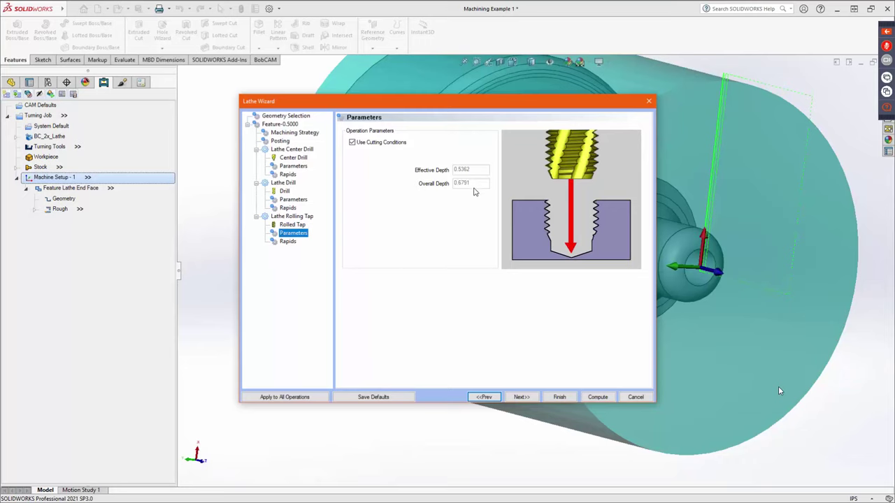
pyautogui.click(352, 142)
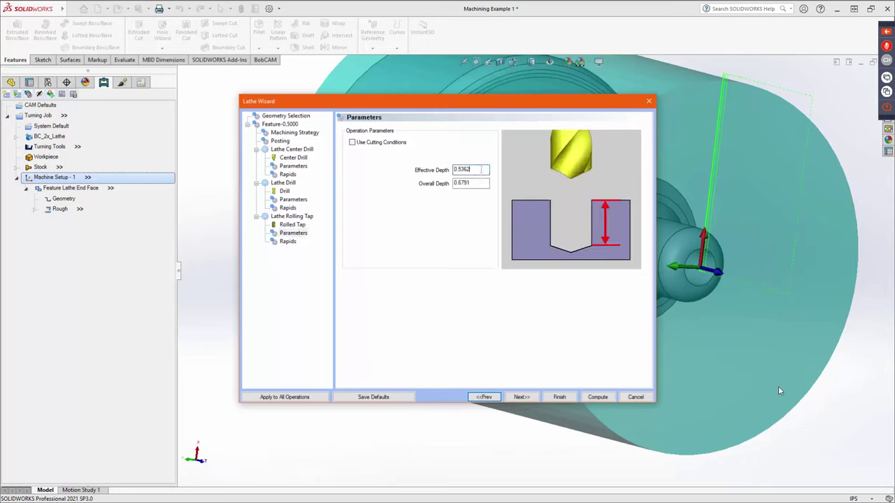
# - Select the Overall Depth value, re-enable Use Cutting Conditions, and return to the Rolled Tap settings
pyautogui.click(488, 183)
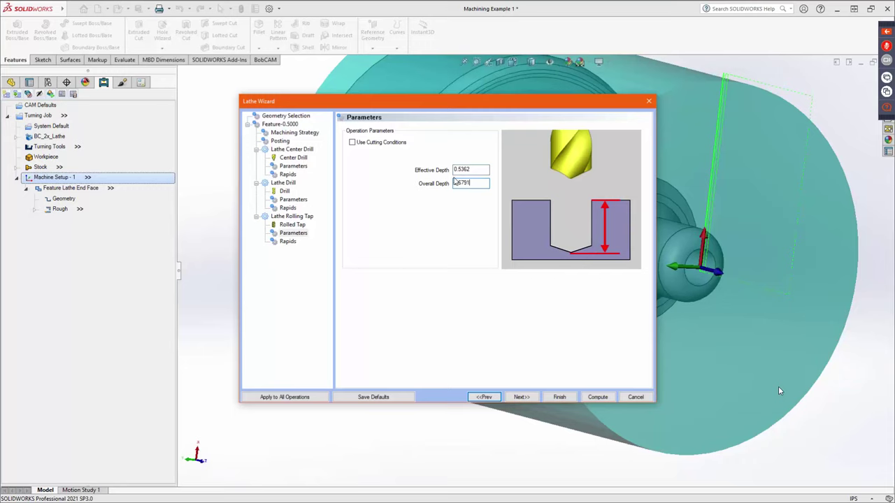
pyautogui.moveTo(484, 183); pyautogui.dragTo(445, 190)
pyautogui.click(351, 142)
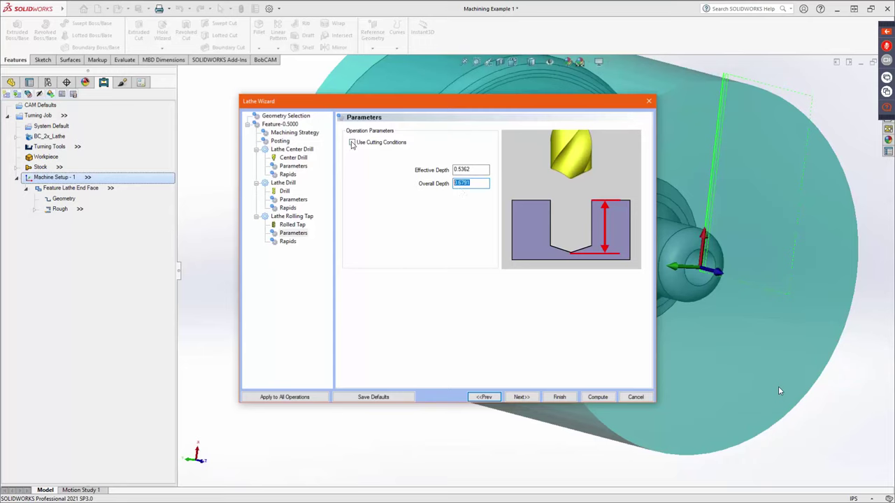
pyautogui.click(292, 224)
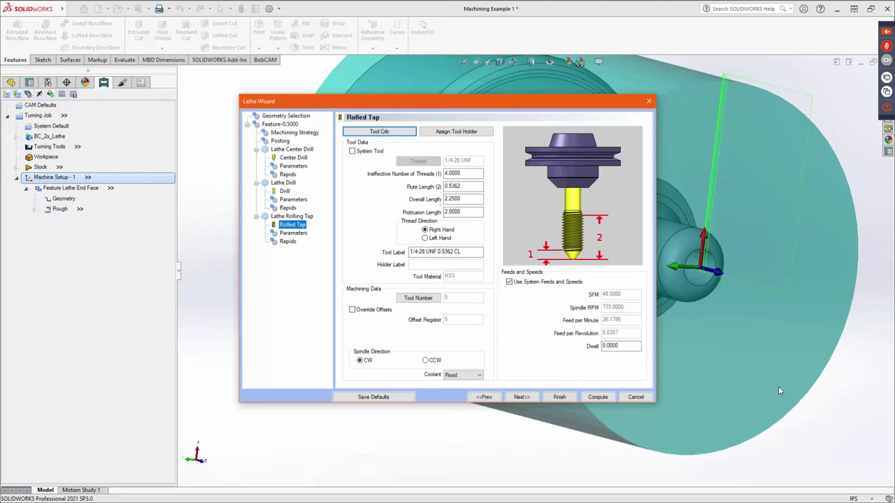
# - Try 1 ineffective thread, then settle on 4 and restore the rolled tap's system tool data
pyautogui.moveTo(480, 173); pyautogui.dragTo(422, 177)
pyautogui.write('1')
pyautogui.press('Tab')
pyautogui.click(521, 397)
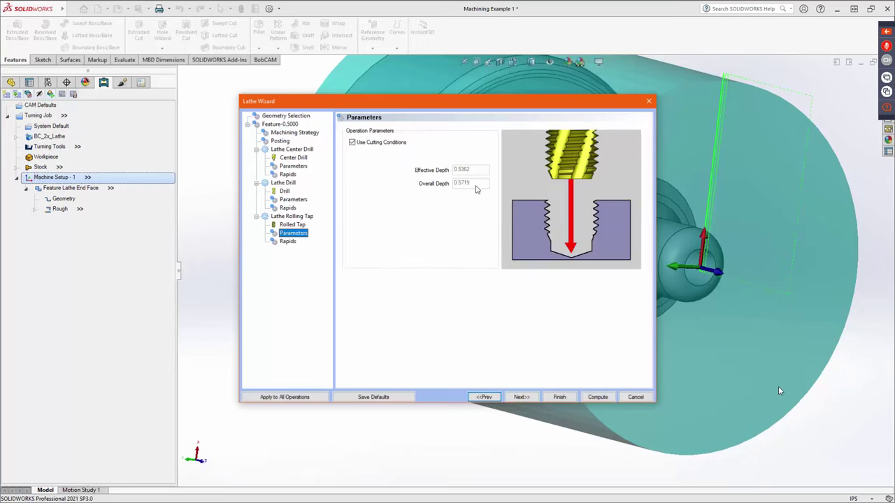
pyautogui.click(483, 397)
pyautogui.press('Tab')
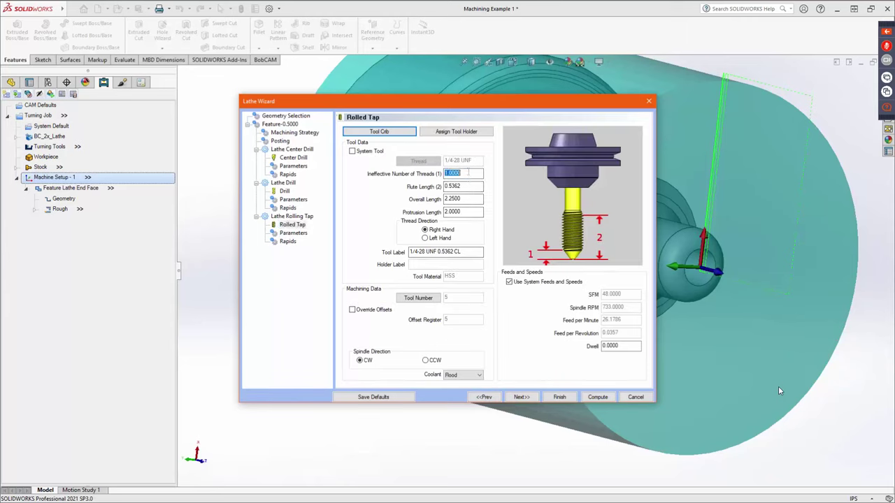
pyautogui.write('4')
pyautogui.press('Tab')
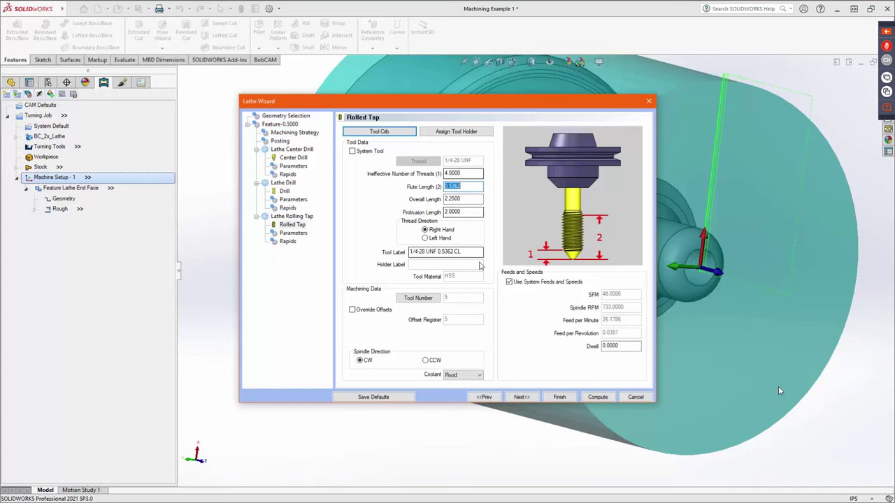
pyautogui.click(352, 151)
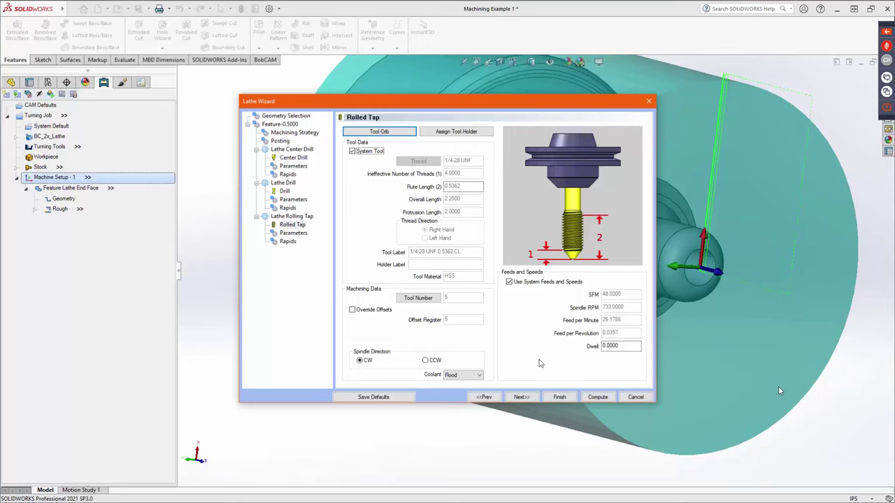
# - Move past the tap's depth parameters to the Rapids page, keeping the default exit rapid
pyautogui.click(522, 397)
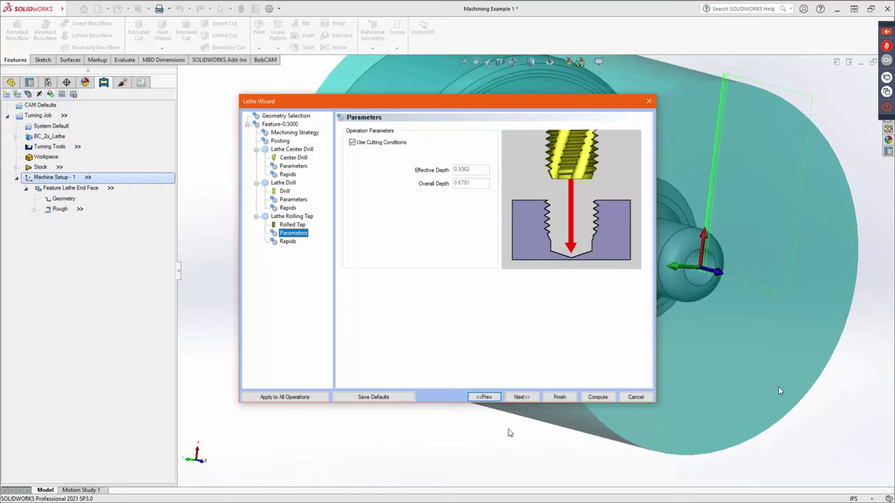
pyautogui.click(529, 398)
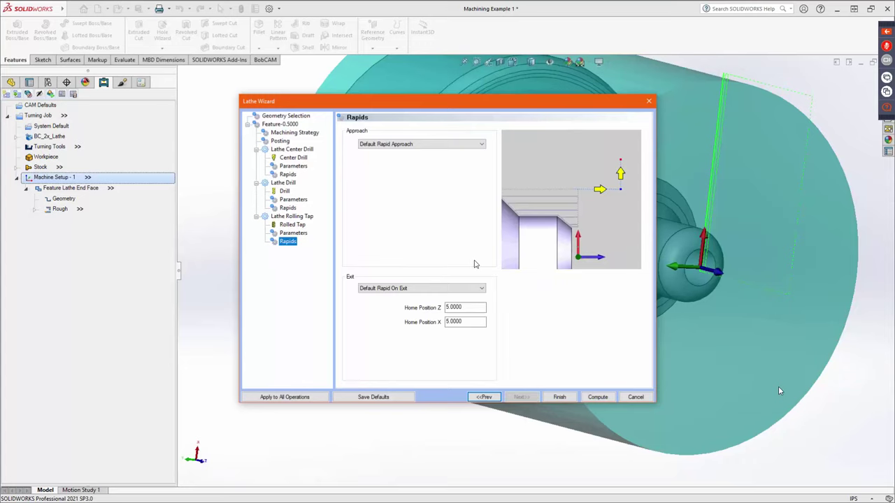
pyautogui.click(478, 288)
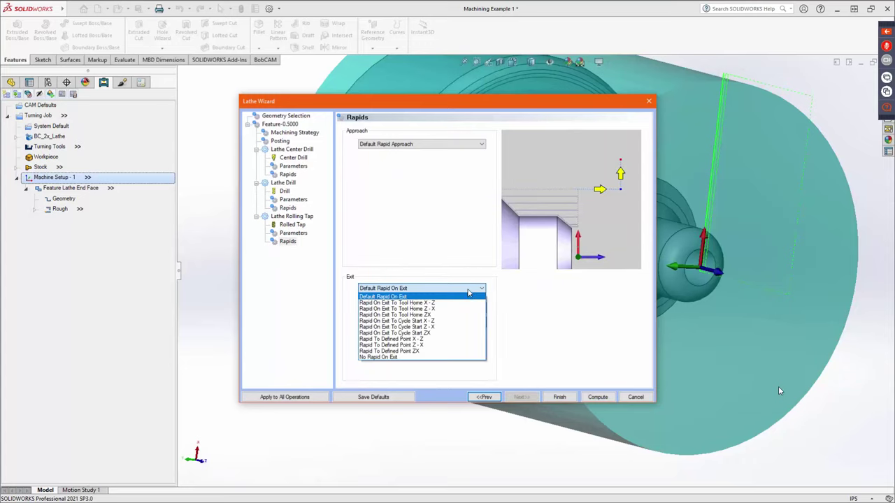
pyautogui.click(468, 293)
# - Set Home Position Z to 3.0000 and compute the tap-hole feature
pyautogui.doubleClick(477, 308)
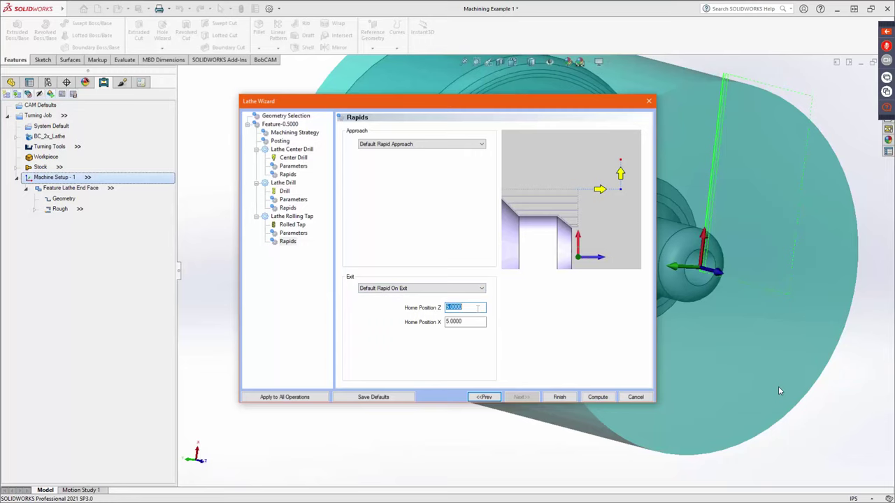
pyautogui.write('3')
pyautogui.press('Tab')
pyautogui.click(587, 397)
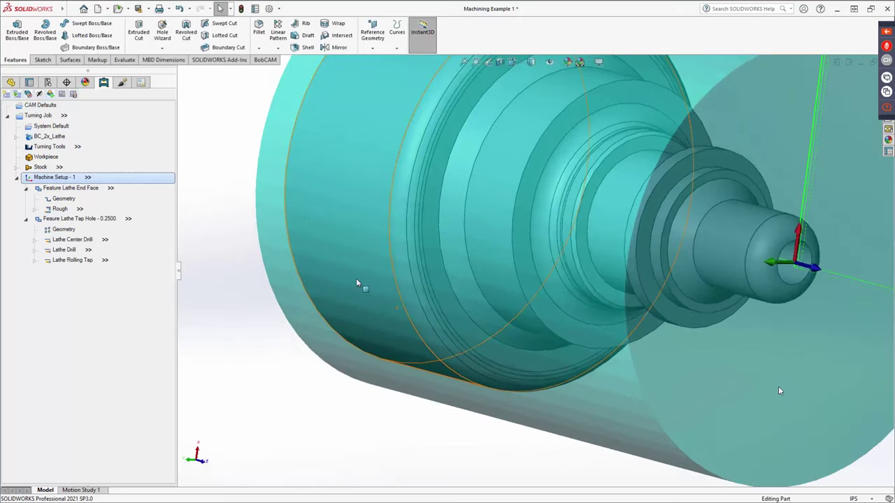
# - Zoom out and open Settings from the BobCAM ribbon tab
pyautogui.scroll(-3, 573, 276)
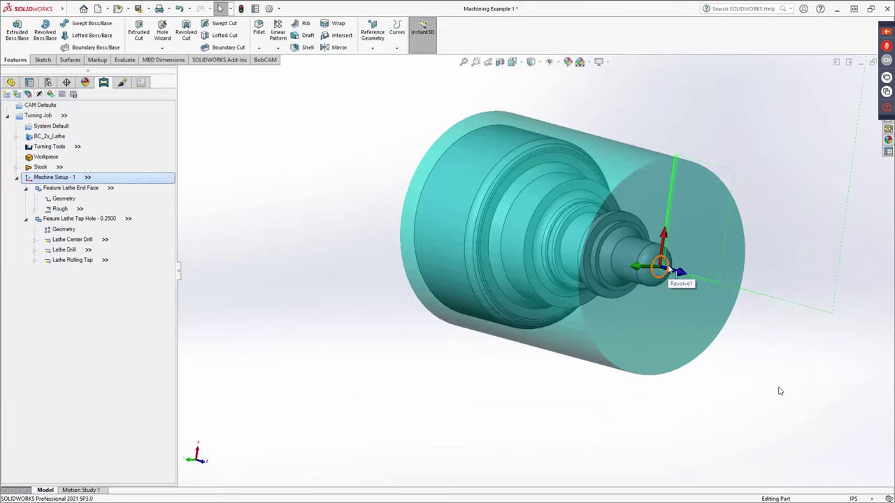
pyautogui.click(271, 60)
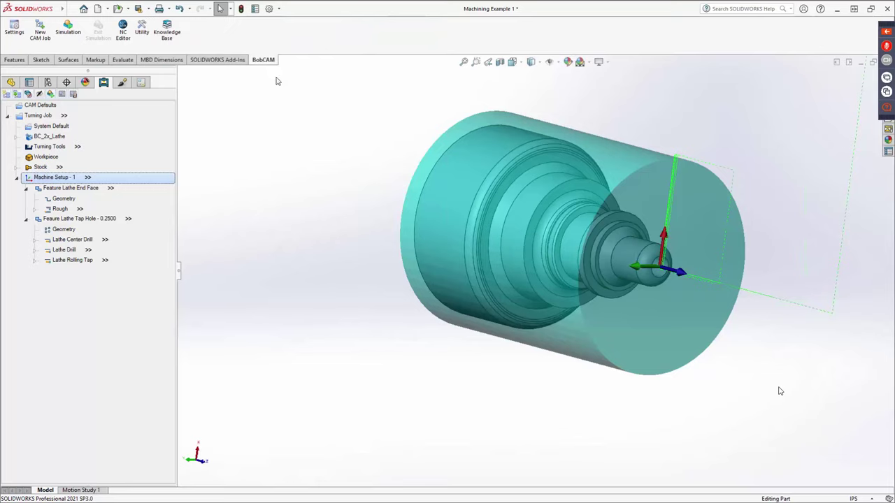
pyautogui.click(14, 33)
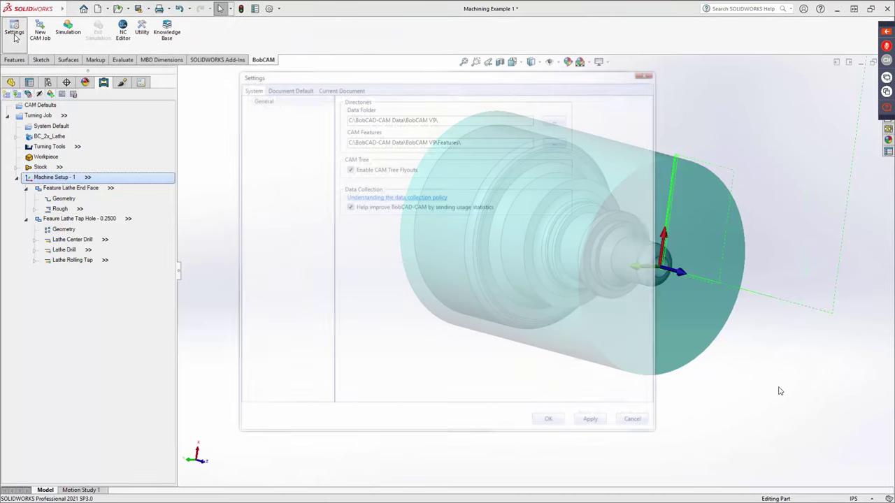
# - Review the System, Document Default and Current Document tabs, then cancel without changes
pyautogui.click(305, 91)
pyautogui.click(337, 92)
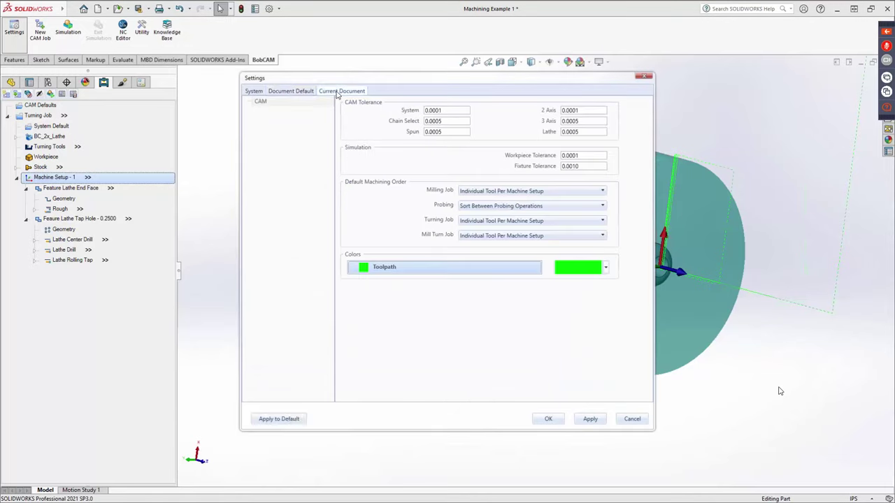
pyautogui.click(294, 92)
pyautogui.click(252, 92)
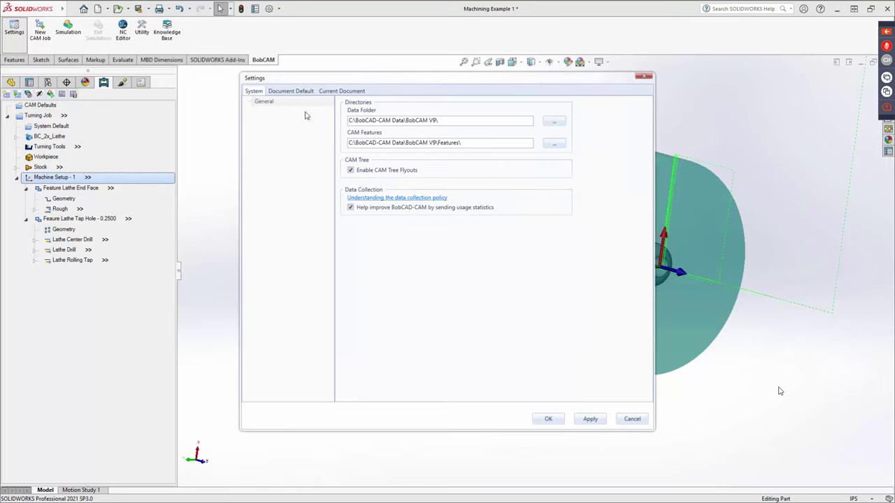
pyautogui.click(294, 94)
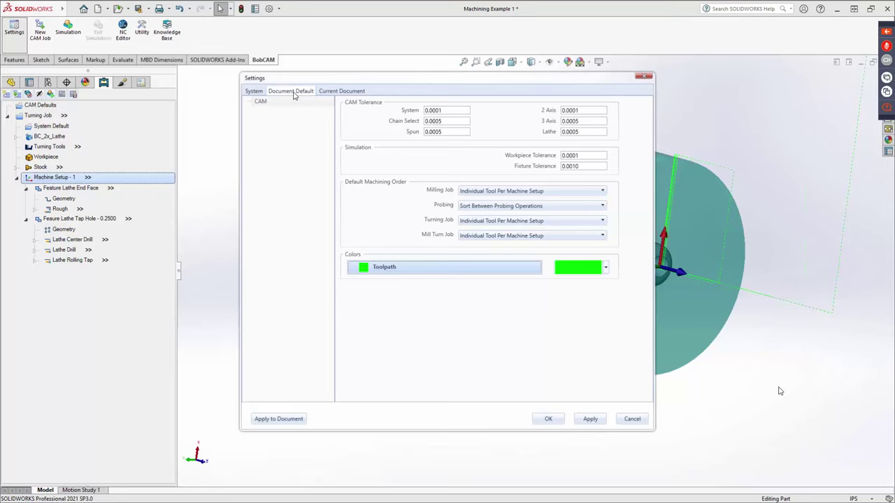
pyautogui.click(256, 92)
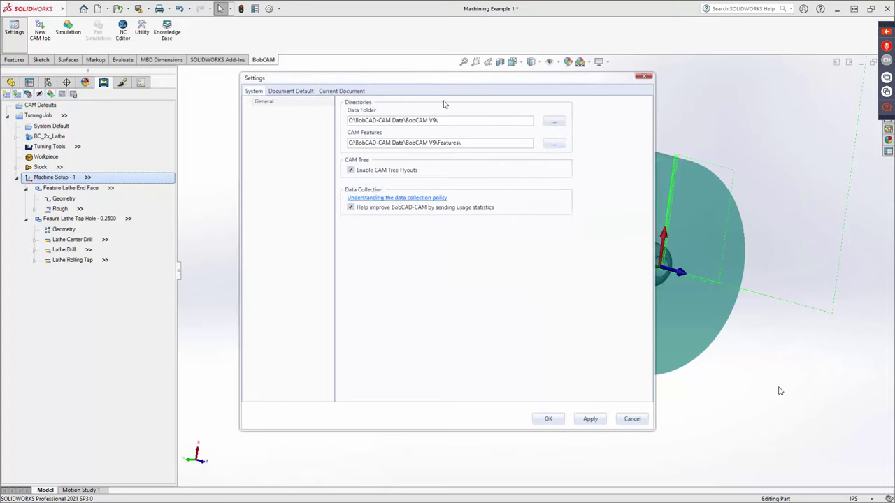
pyautogui.click(288, 92)
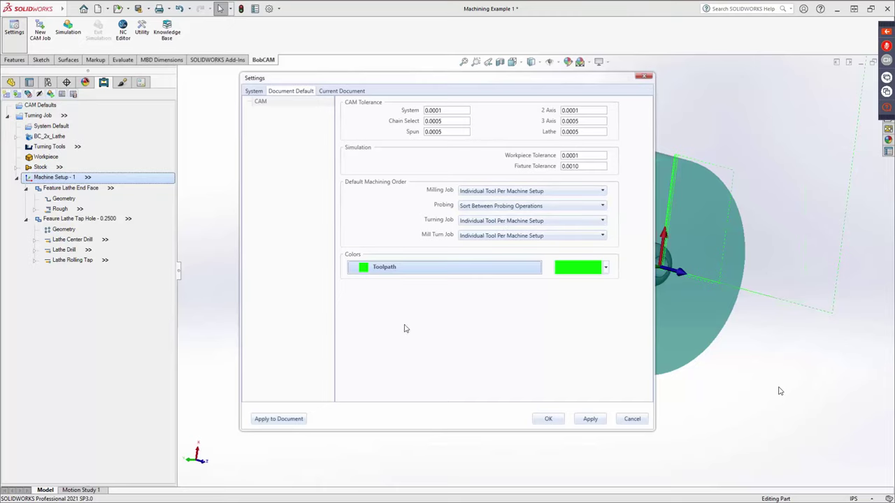
pyautogui.click(625, 420)
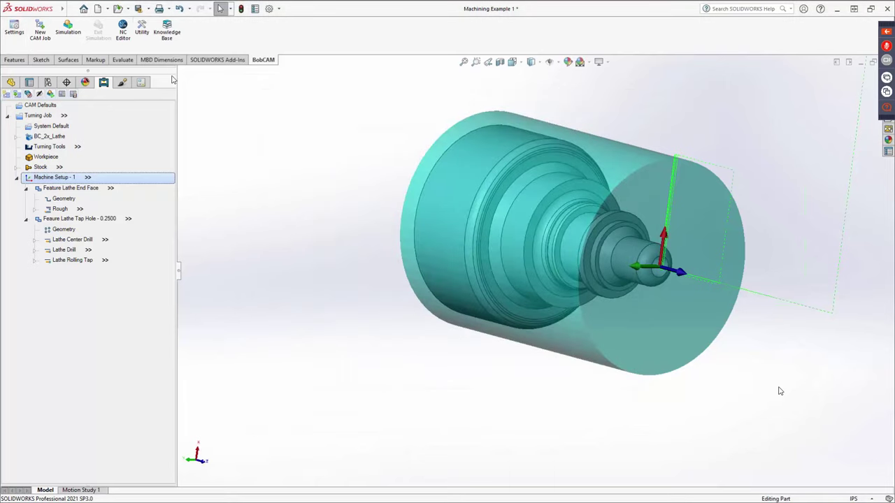
pyautogui.click(166, 33)
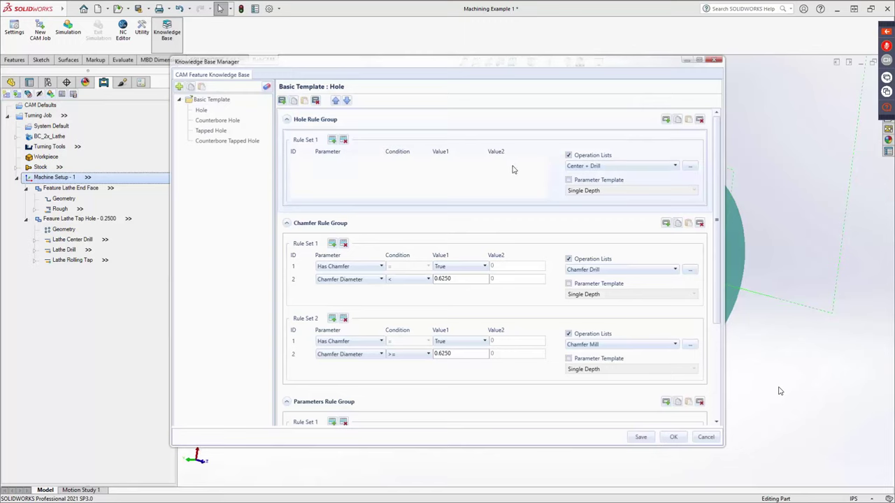
pyautogui.click(716, 61)
pyautogui.rightClick(71, 180)
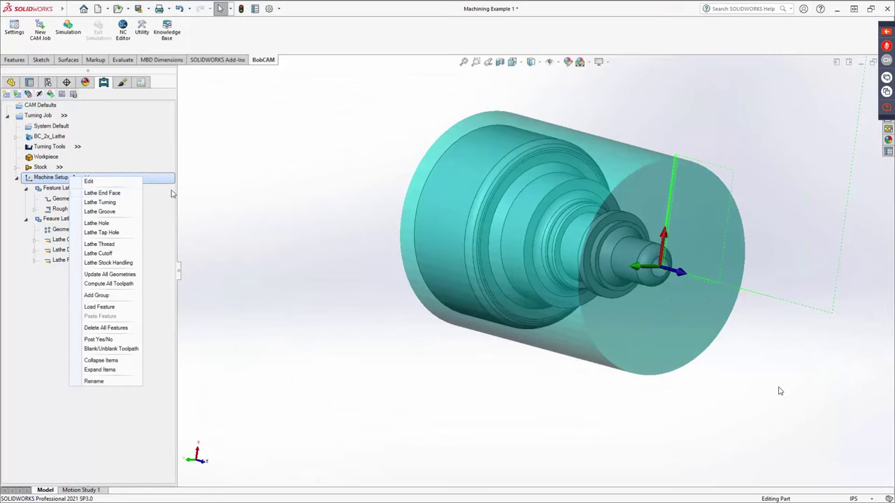
pyautogui.click(226, 185)
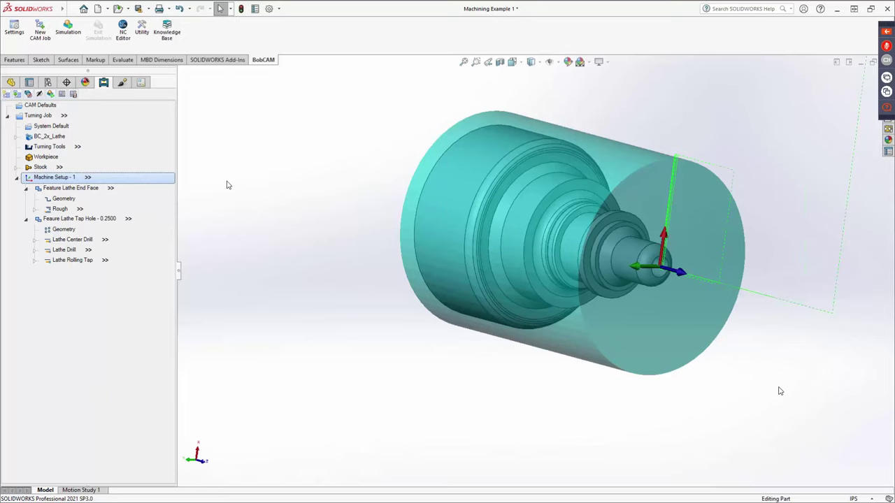
pyautogui.click(142, 31)
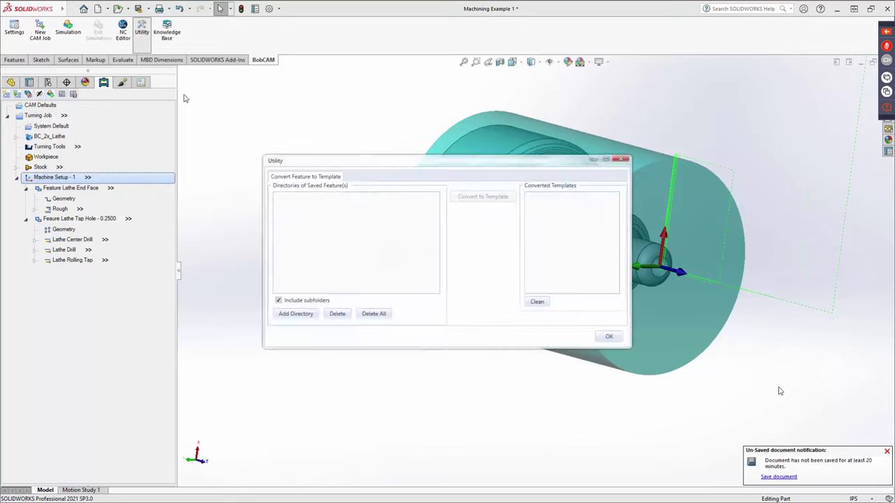
pyautogui.click(624, 160)
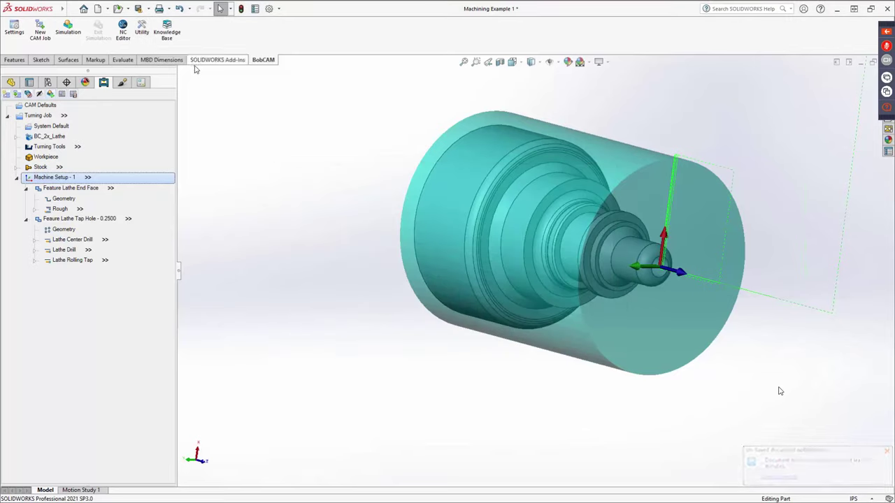
# - Open Cutting Conditions from the Turning Job's context menu in the CAM tree
pyautogui.rightClick(43, 106)
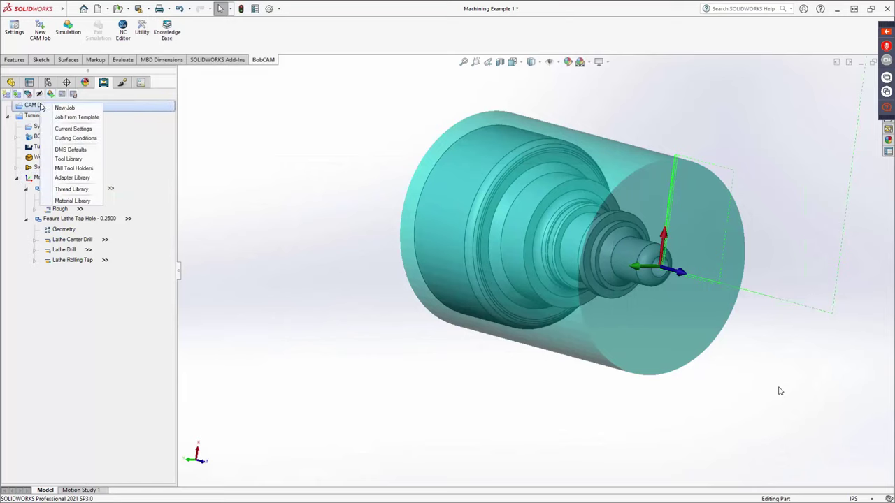
pyautogui.rightClick(31, 118)
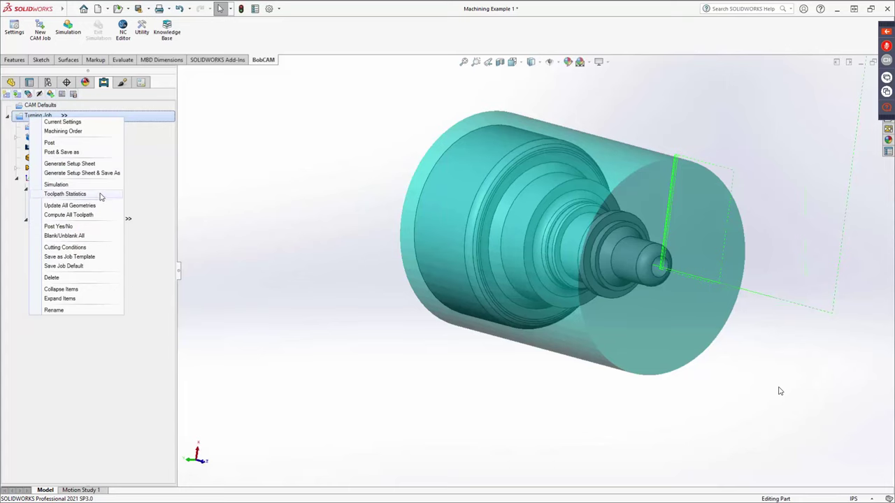
pyautogui.click(84, 249)
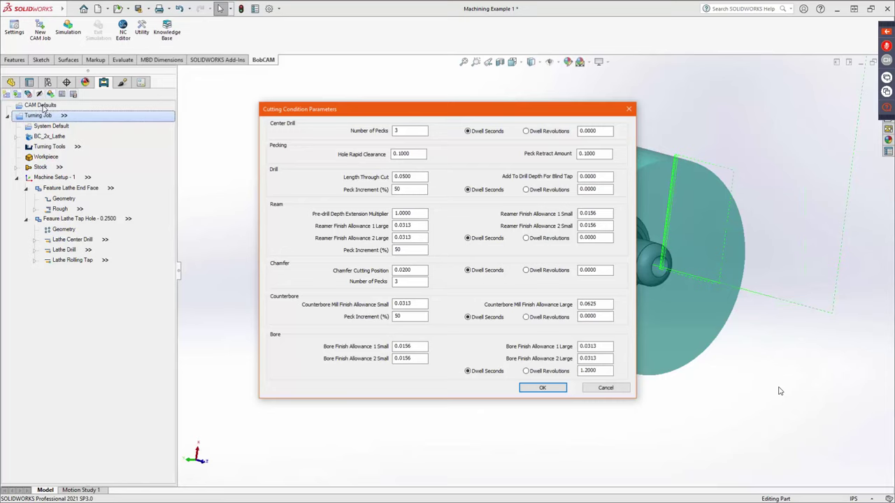
# - Inspect Hole Rapid Clearance, Number of Pecks, Length Through Cut and blind-tap depth, then click OK unchanged
pyautogui.doubleClick(409, 154)
pyautogui.doubleClick(402, 131)
pyautogui.doubleClick(416, 176)
pyautogui.press('Tab')
pyautogui.click(611, 176)
pyautogui.moveTo(611, 176); pyautogui.dragTo(565, 177)
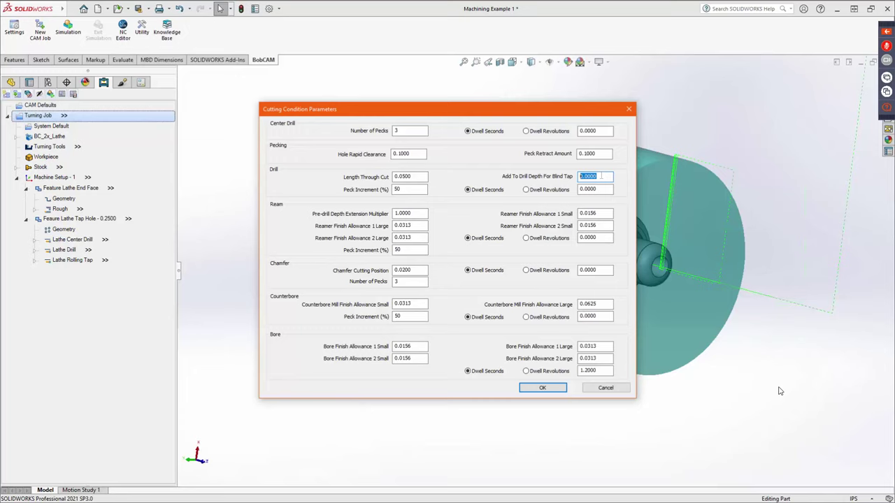
pyautogui.click(552, 391)
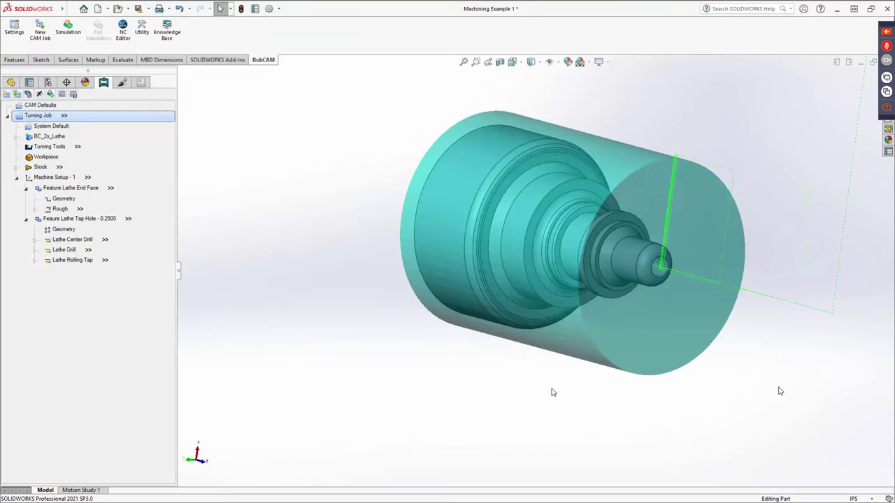
# - Collapse the tap-hole and end-face features, then start a new lathe feature on Machine Setup - 1
pyautogui.click(26, 218)
pyautogui.click(26, 188)
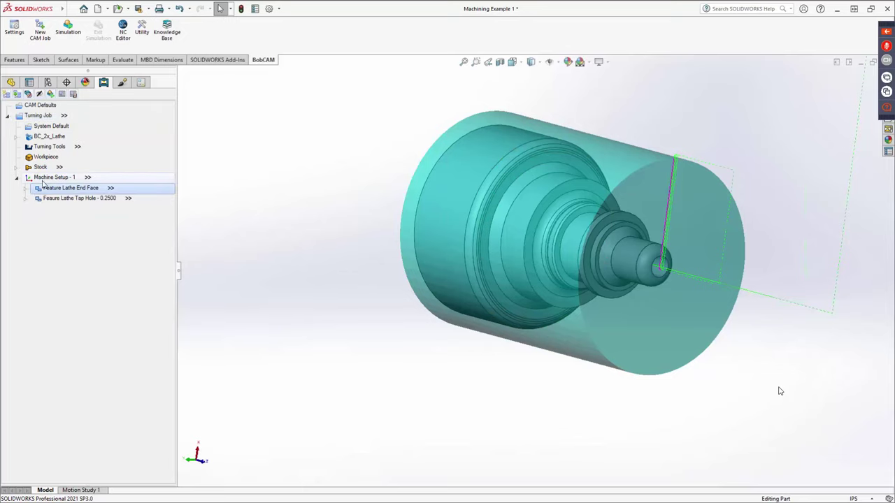
pyautogui.rightClick(47, 179)
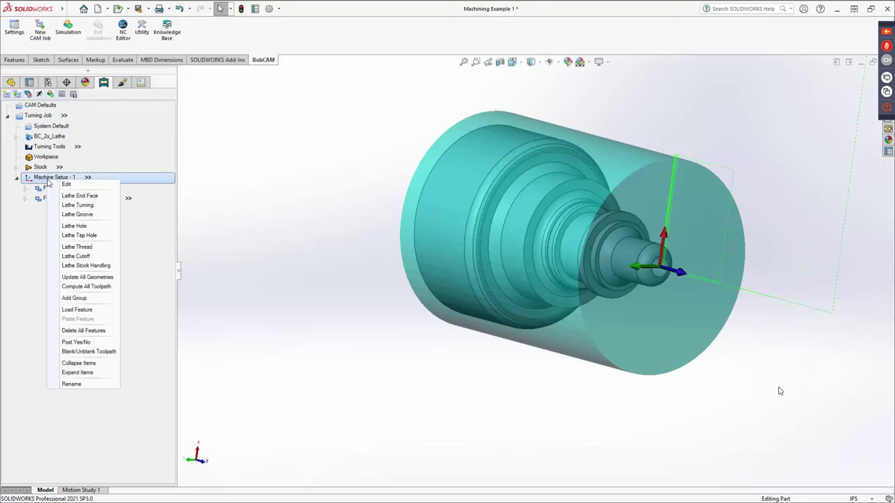
pyautogui.click(398, 204)
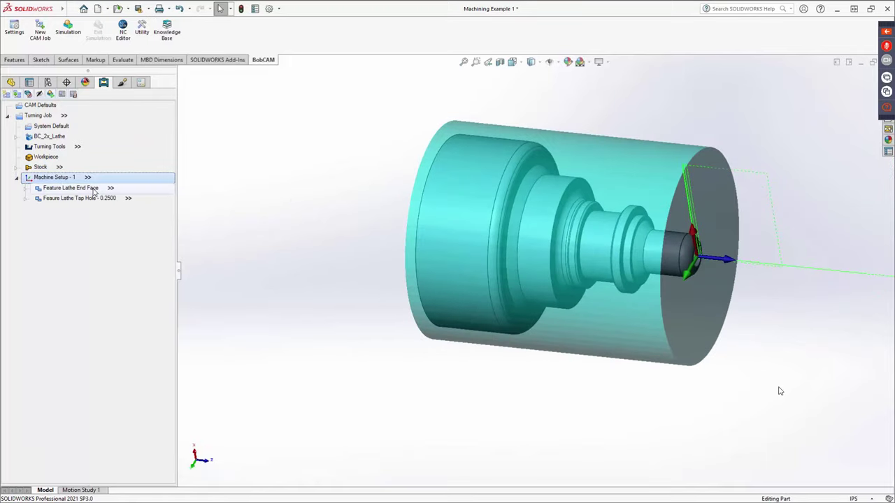
pyautogui.rightClick(68, 178)
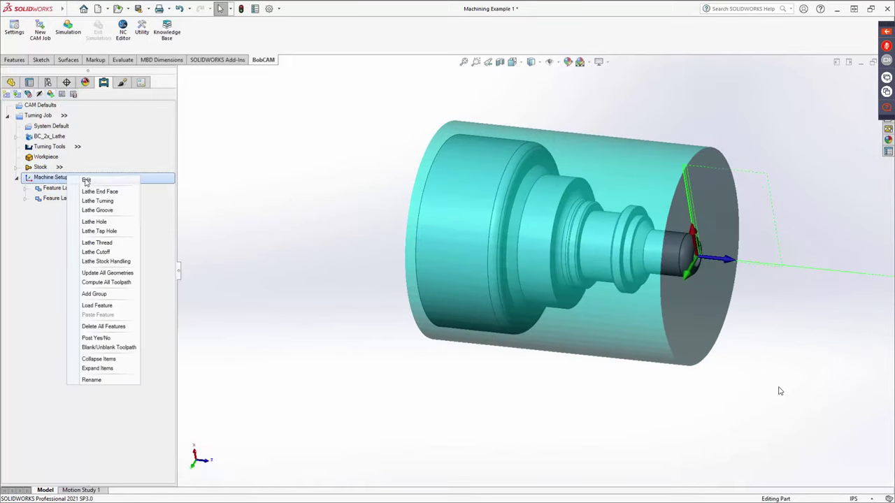
pyautogui.click(120, 203)
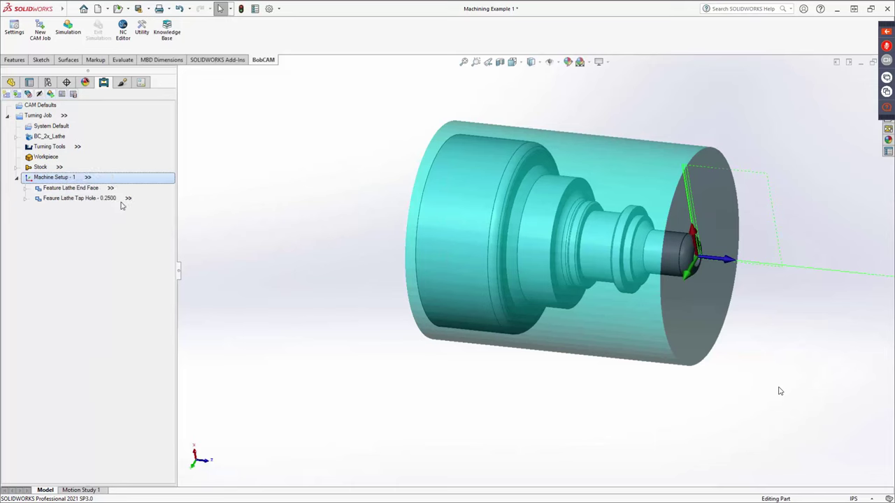
# - Pick Sketch1 as the feature geometry, then clear it from Selected Items
pyautogui.click(393, 169)
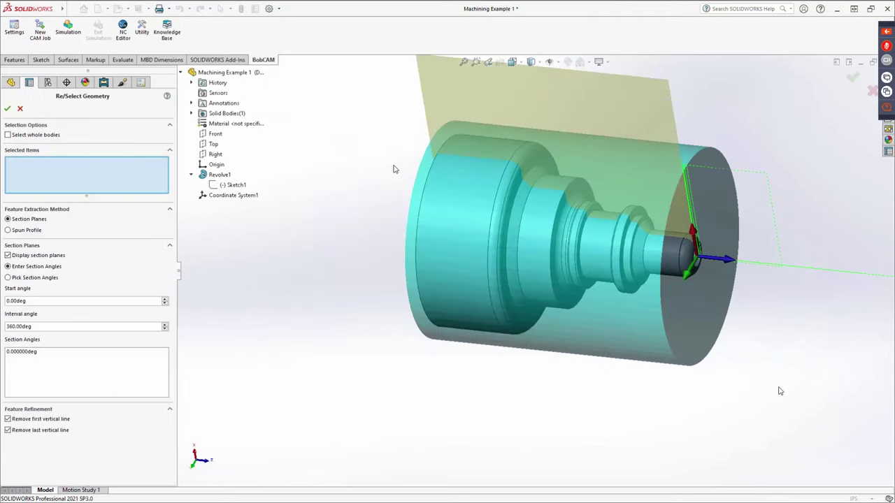
pyautogui.moveTo(399, 244); pyautogui.dragTo(371, 212, button='middle')
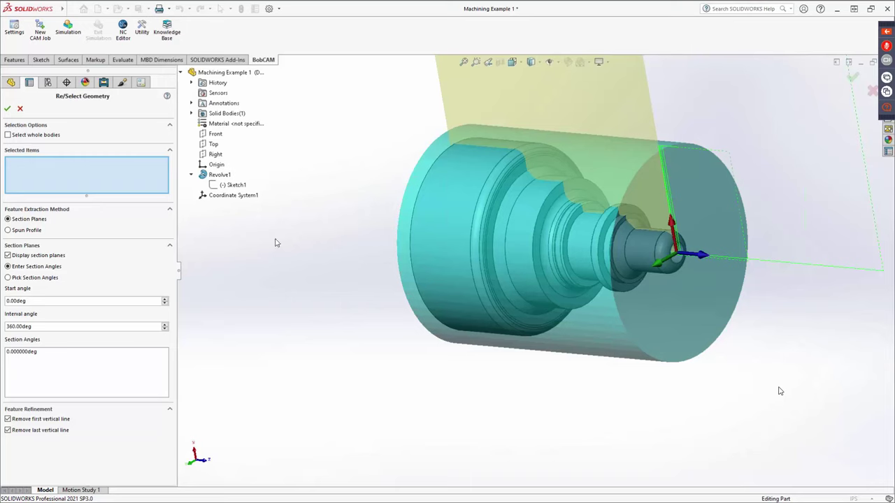
pyautogui.click(238, 185)
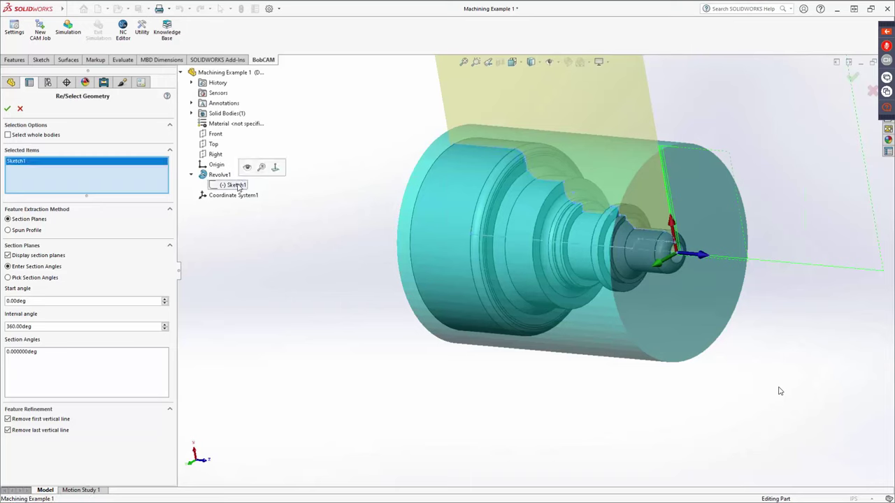
pyautogui.rightClick(237, 185)
pyautogui.click(228, 234)
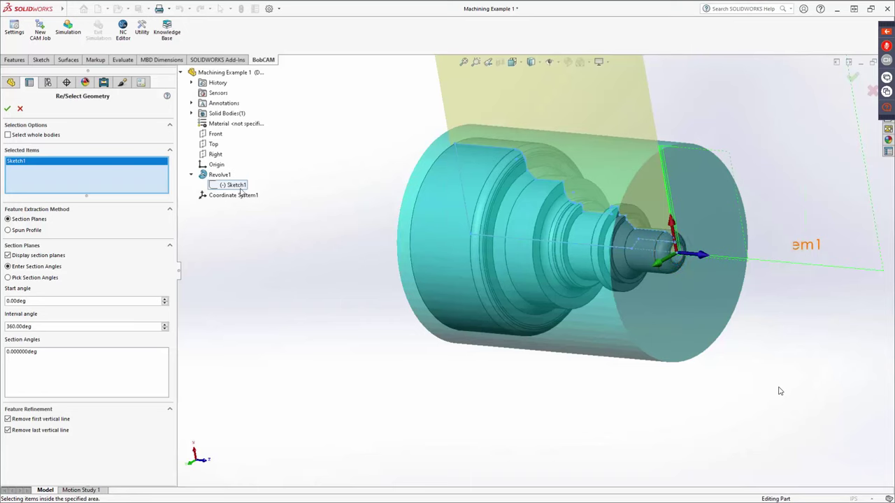
pyautogui.rightClick(58, 163)
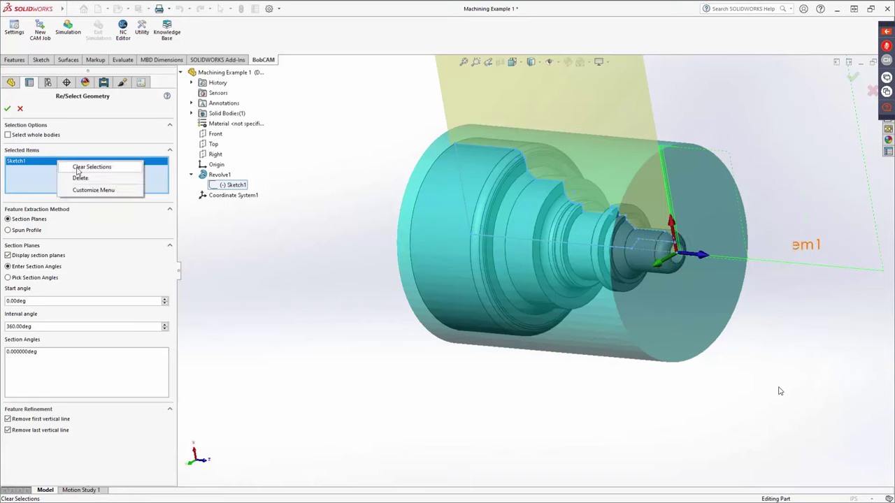
pyautogui.click(81, 169)
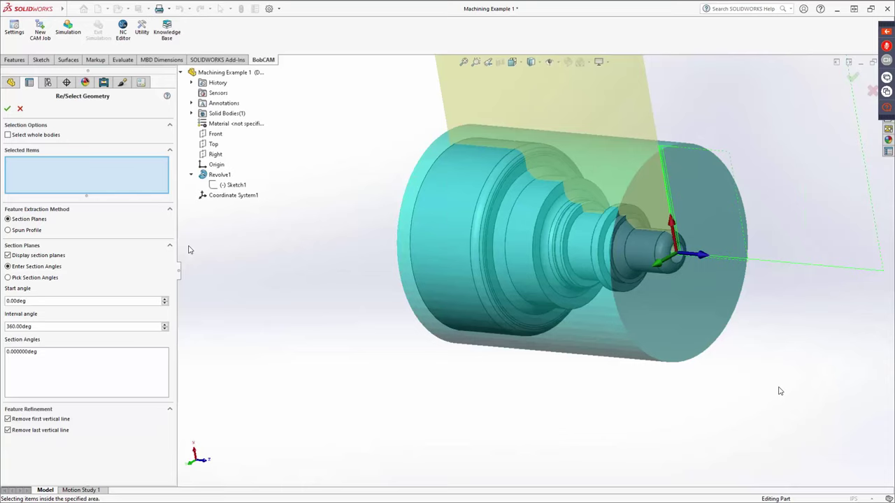
pyautogui.click(498, 174)
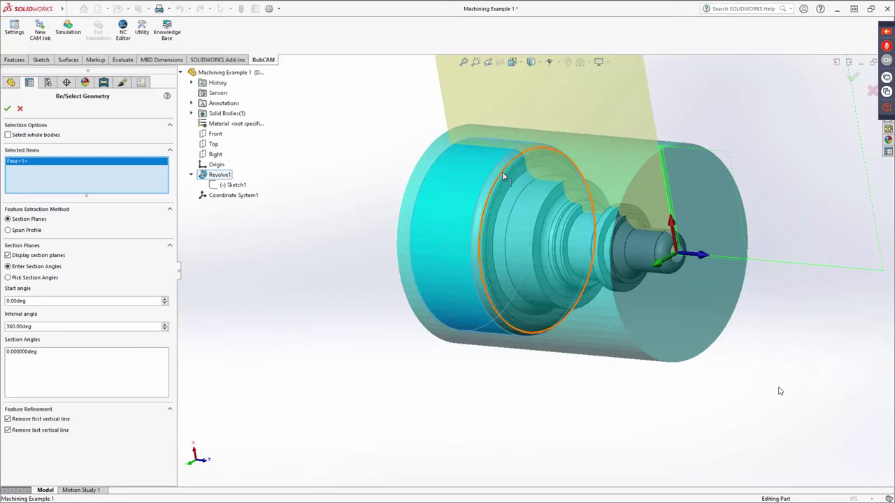
pyautogui.click(496, 172)
pyautogui.scroll(3, 499, 178)
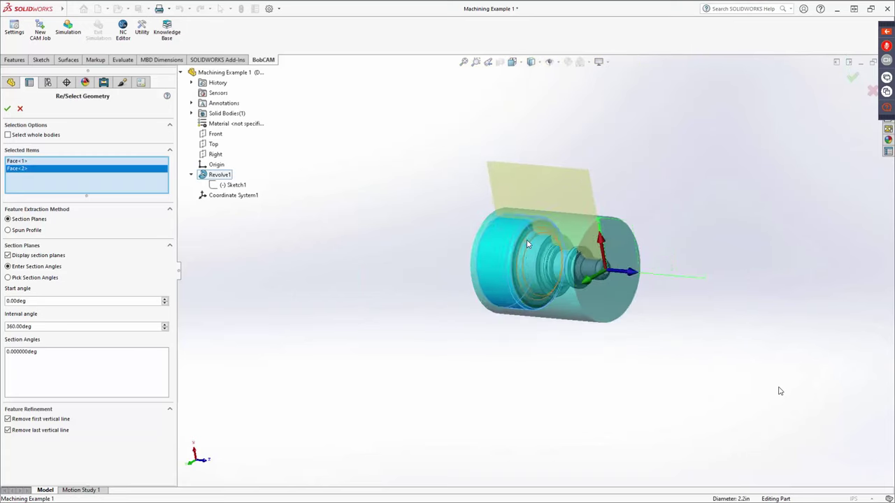
pyautogui.scroll(-6, 526, 239)
pyautogui.scroll(-5, 543, 219)
pyautogui.click(544, 218)
pyautogui.click(548, 221)
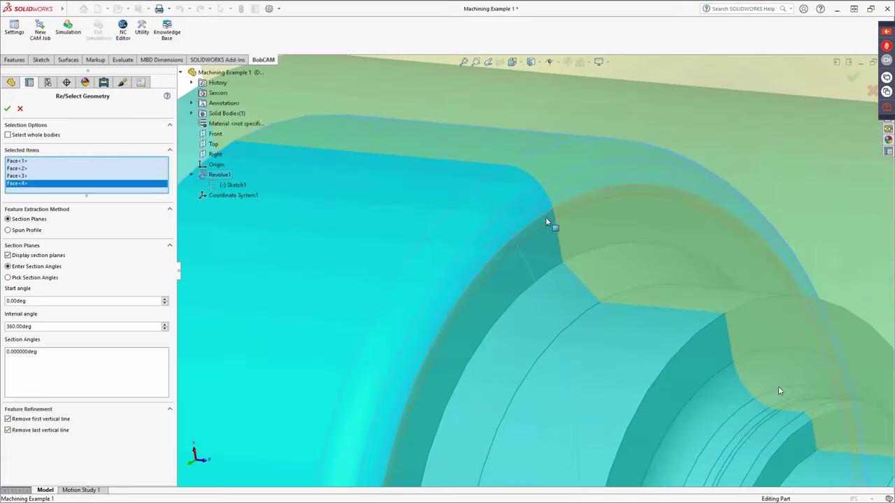
pyautogui.click(557, 229)
pyautogui.click(562, 237)
pyautogui.click(623, 319)
pyautogui.scroll(-4, 585, 240)
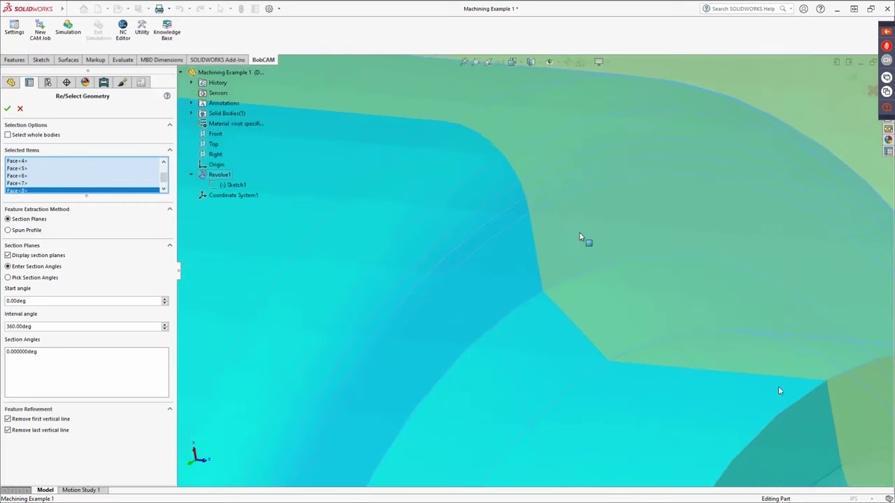
pyautogui.scroll(3, 596, 257)
pyautogui.click(596, 257)
pyautogui.scroll(5, 596, 257)
pyautogui.scroll(-1, 577, 299)
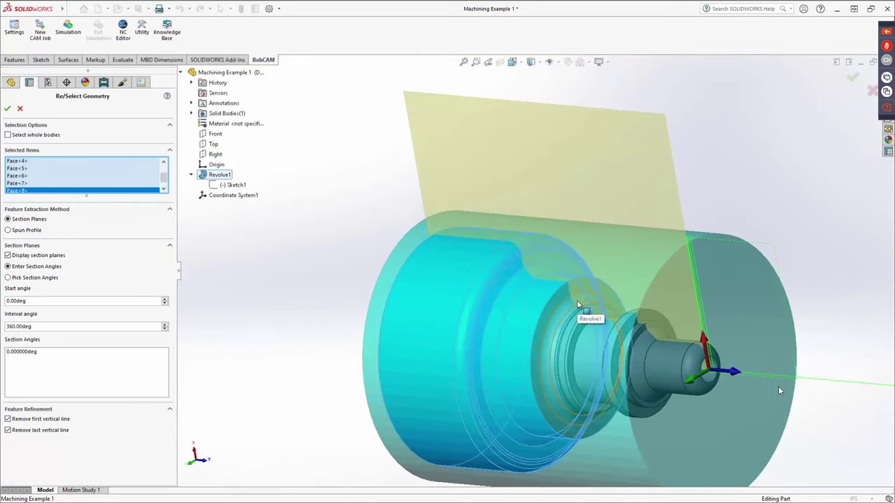
pyautogui.rightClick(153, 178)
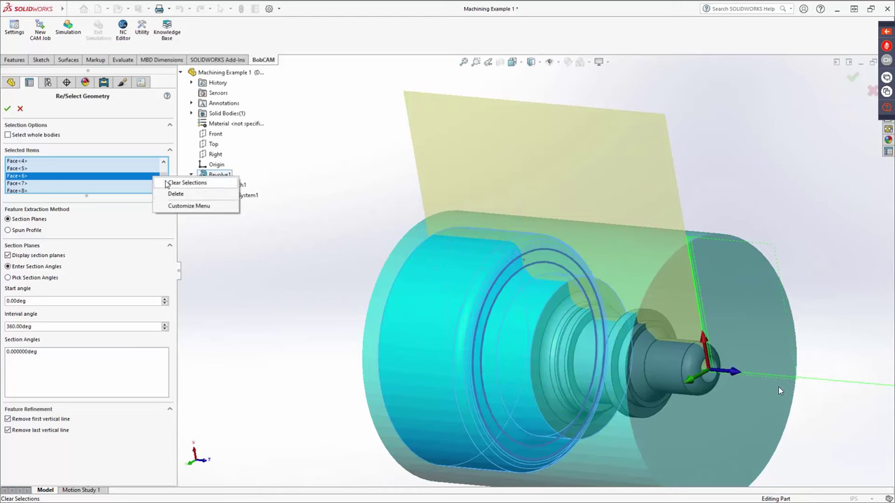
pyautogui.click(168, 182)
pyautogui.click(8, 134)
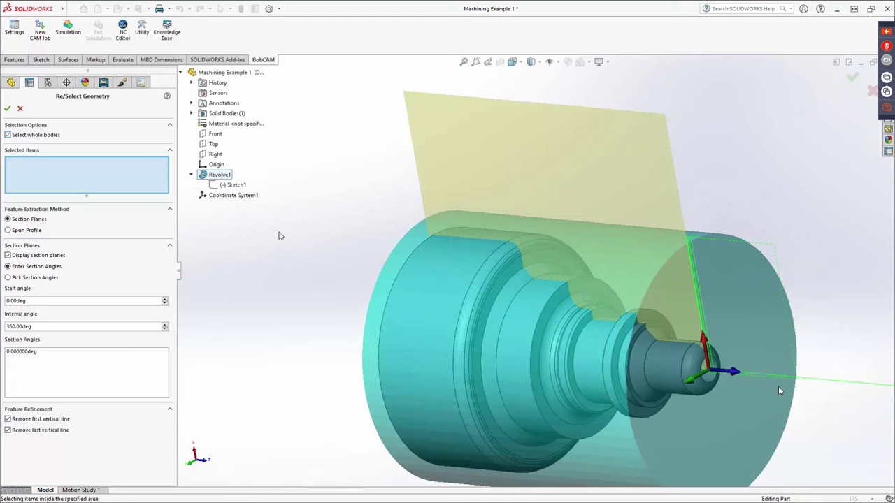
pyautogui.click(417, 283)
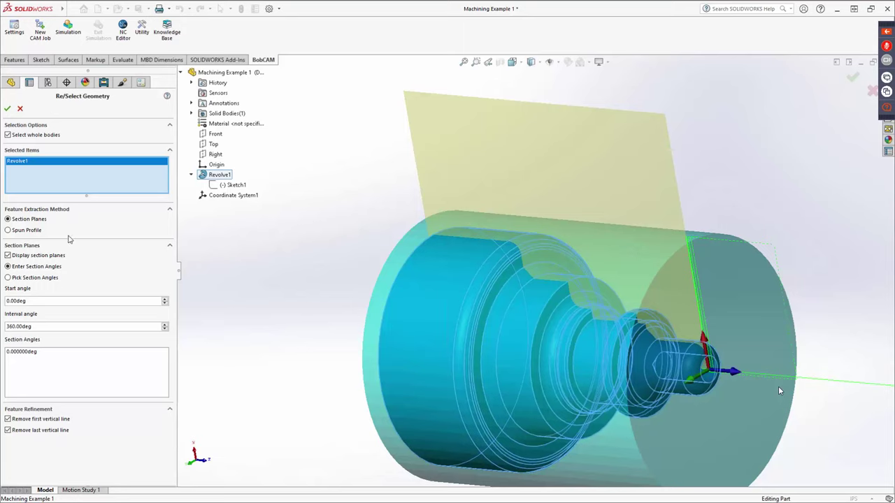
pyautogui.rightClick(35, 160)
pyautogui.click(64, 164)
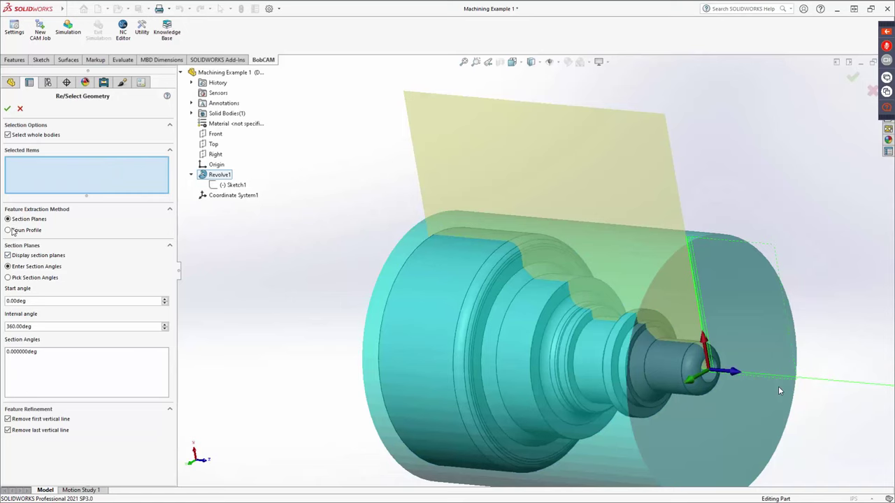
pyautogui.click(14, 230)
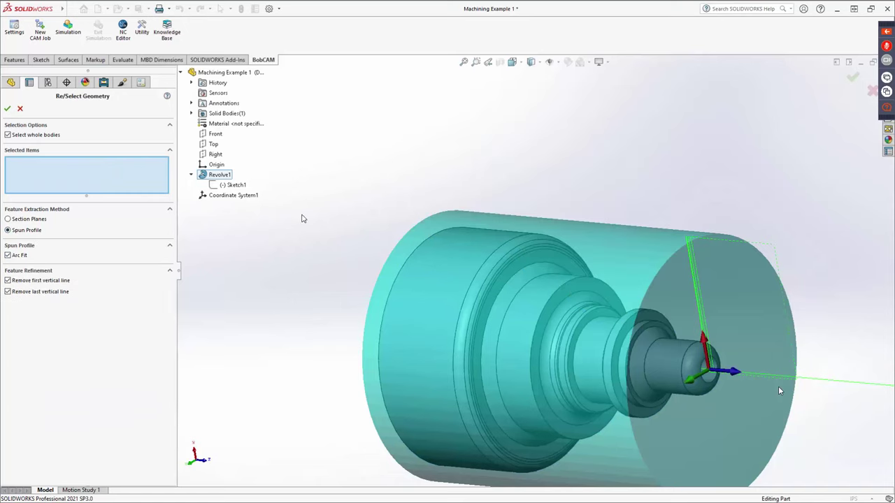
pyautogui.click(460, 287)
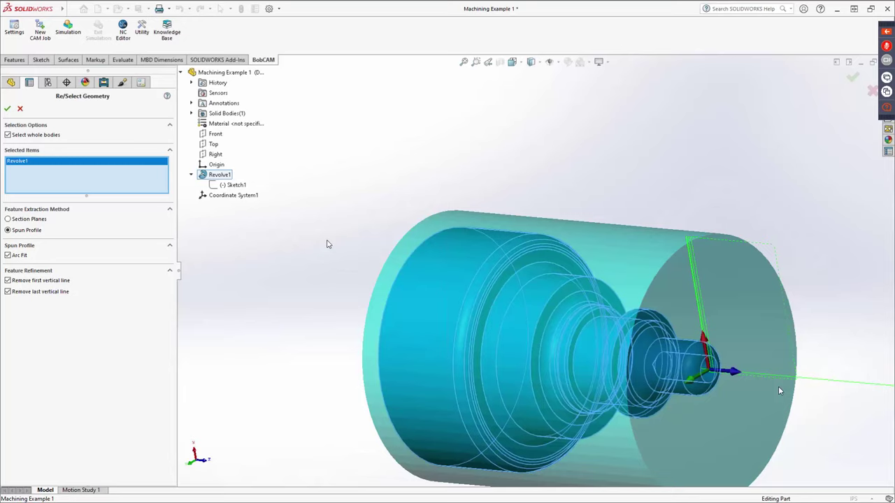
pyautogui.rightClick(33, 161)
pyautogui.click(51, 173)
pyautogui.click(19, 135)
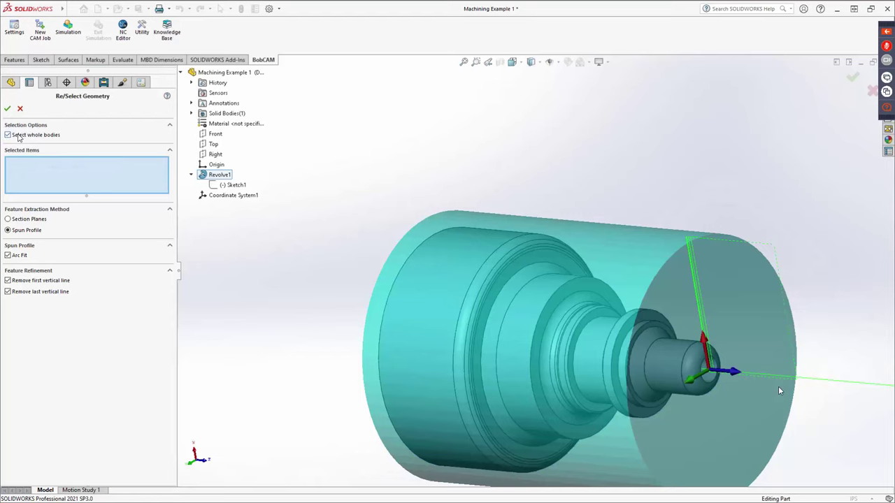
pyautogui.click(7, 219)
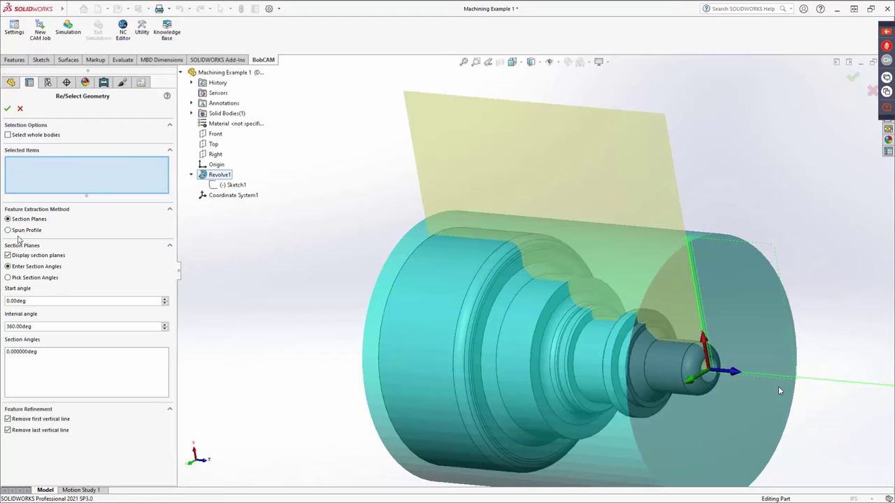
# - Switch to numeric section angles and try interval angles of 15 and 45 degrees
pyautogui.click(15, 279)
pyautogui.click(25, 267)
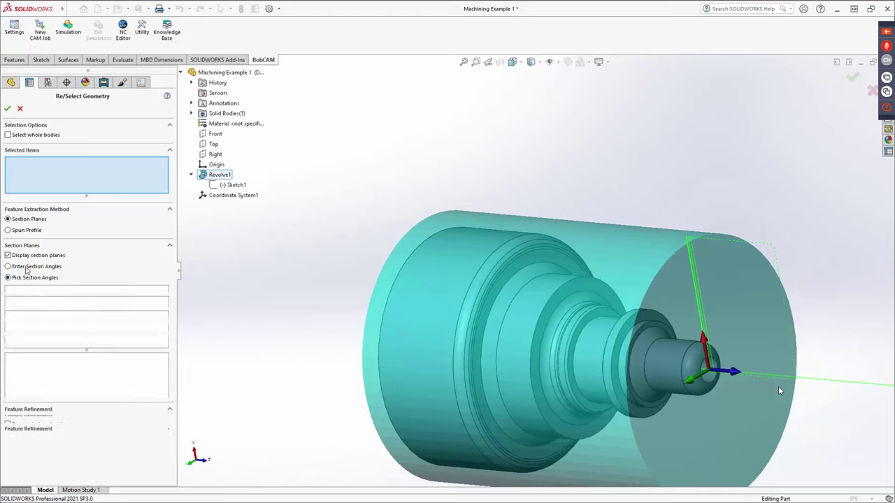
pyautogui.doubleClick(49, 327)
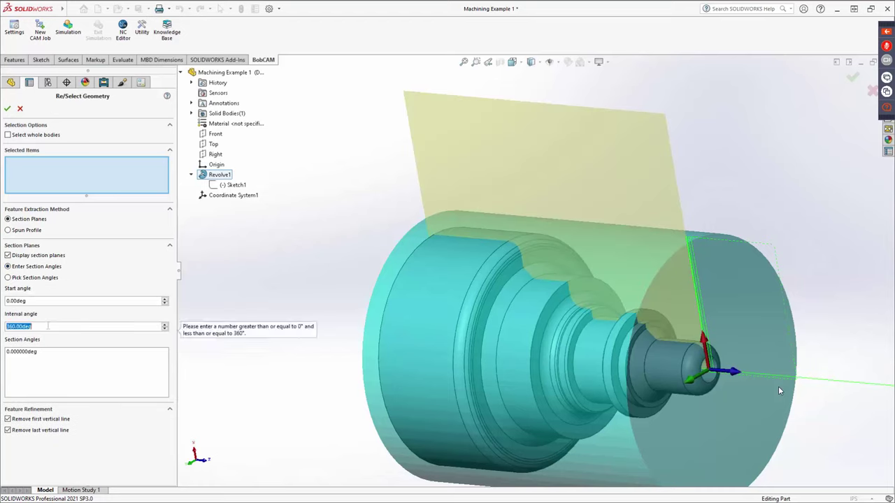
pyautogui.write('312')
pyautogui.press('Return')
pyautogui.write('15')
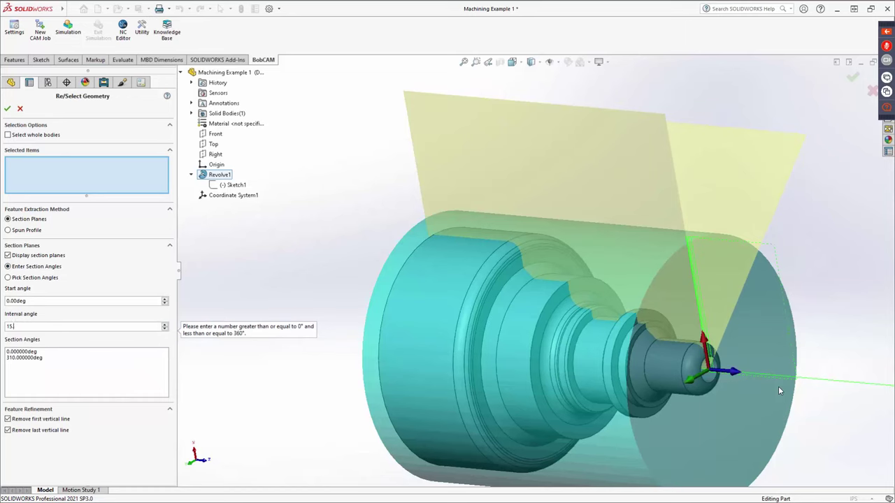
pyautogui.press('Return')
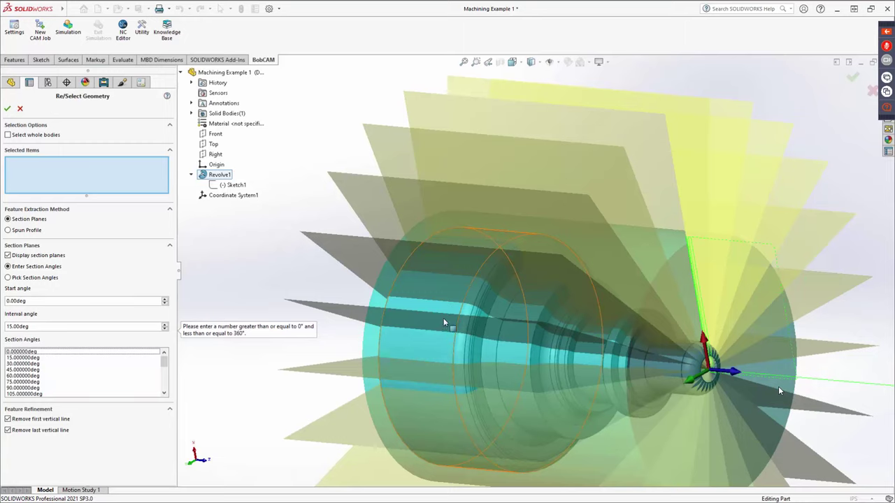
pyautogui.doubleClick(52, 326)
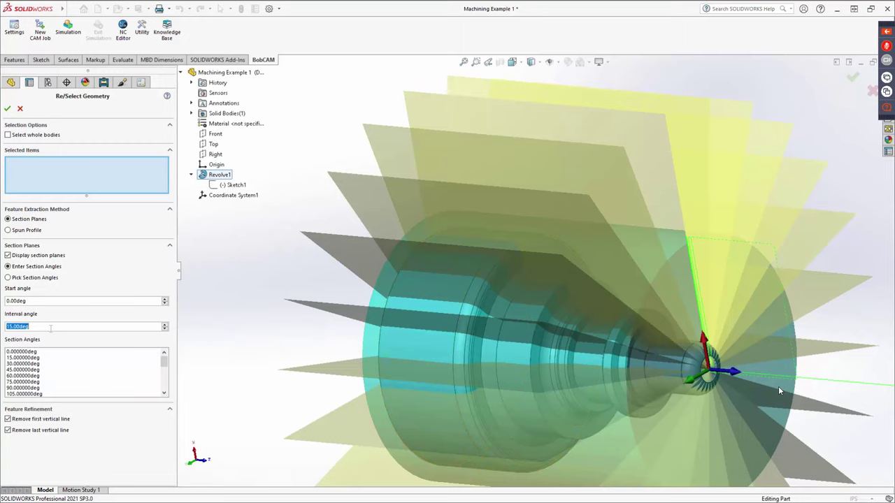
pyautogui.write('45')
pyautogui.press('Return')
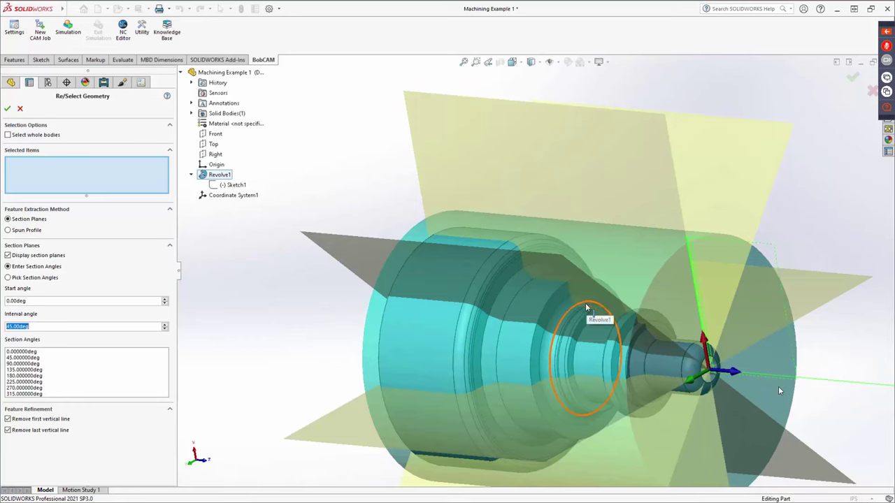
# - Set the interval angle to 360 degrees, leaving a single section plane at 0.00deg
pyautogui.hotkey('ctrl', '3')
pyautogui.rightClick(635, 340)
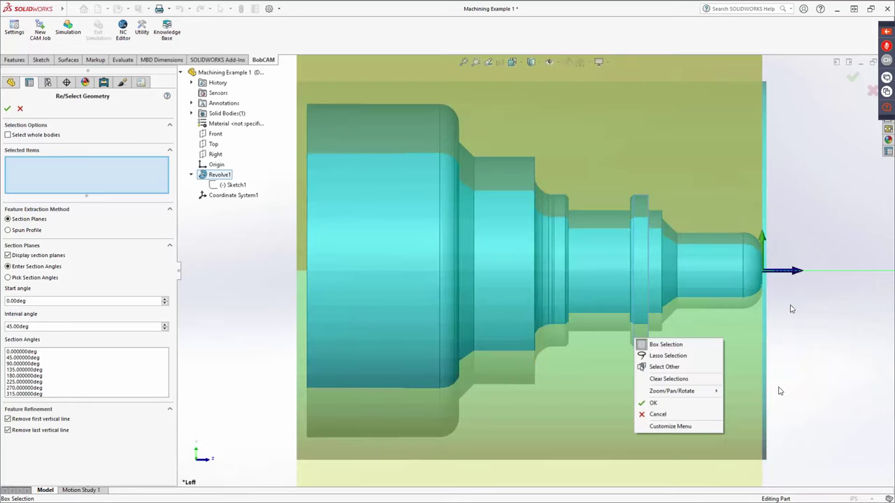
pyautogui.click(791, 308)
pyautogui.moveTo(792, 309); pyautogui.dragTo(464, 380, button='middle')
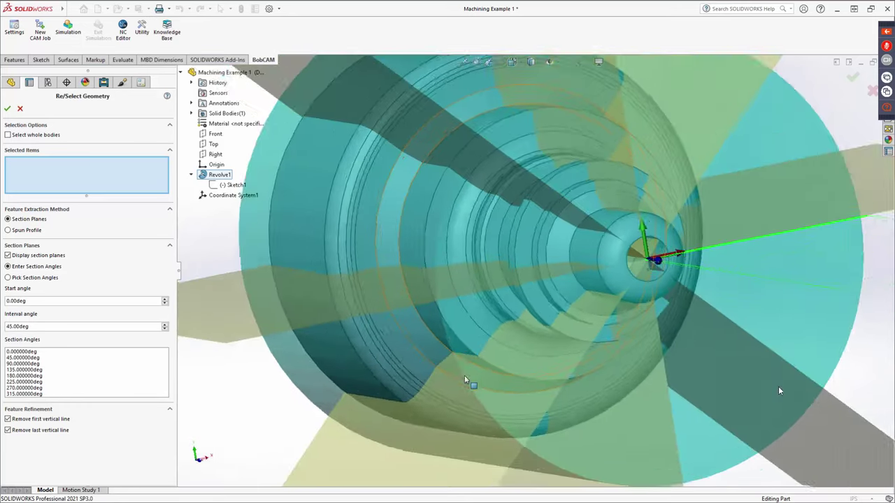
pyautogui.scroll(-6, 473, 385)
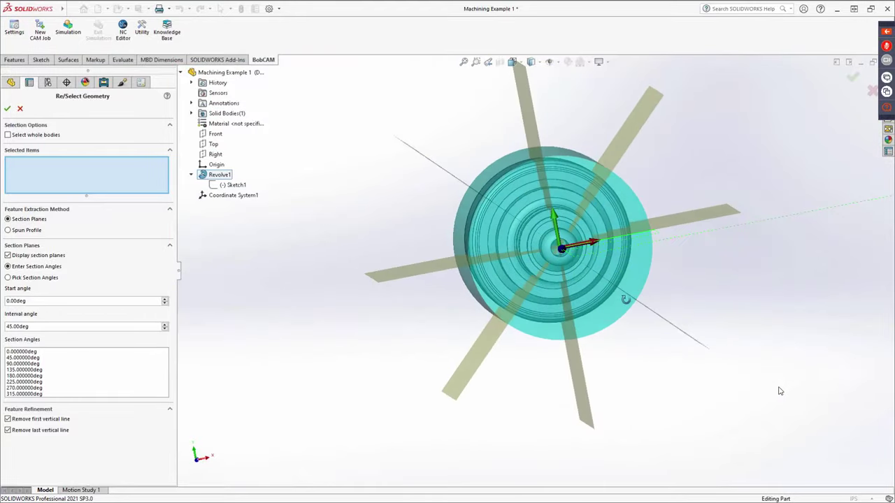
pyautogui.hotkey('ctrl', '1')
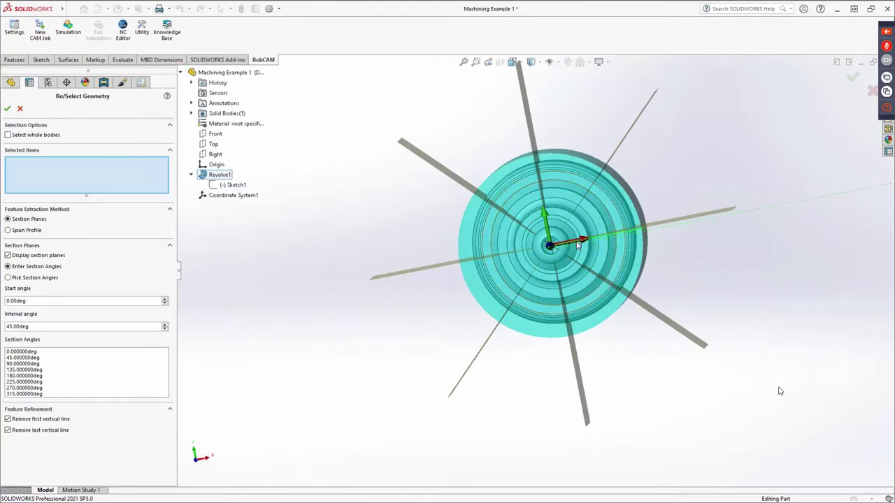
pyautogui.moveTo(368, 341); pyautogui.dragTo(400, 360, button='middle')
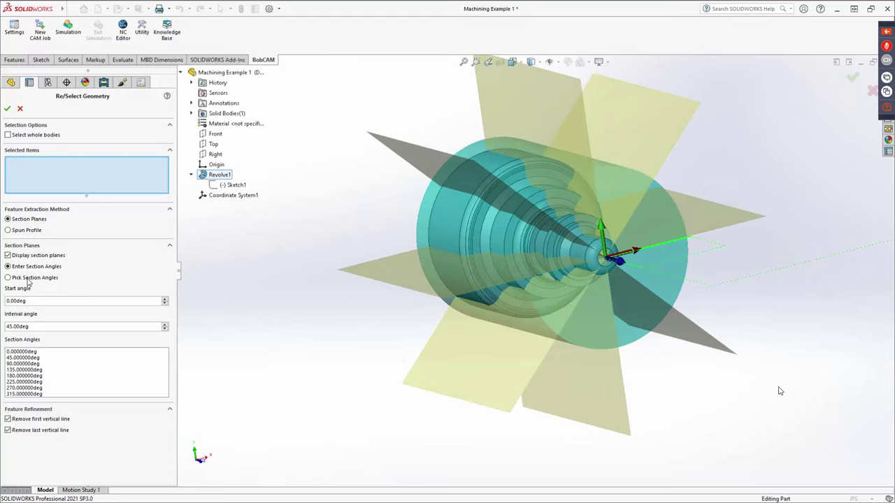
pyautogui.click(43, 326)
pyautogui.write('360')
pyautogui.press('Return')
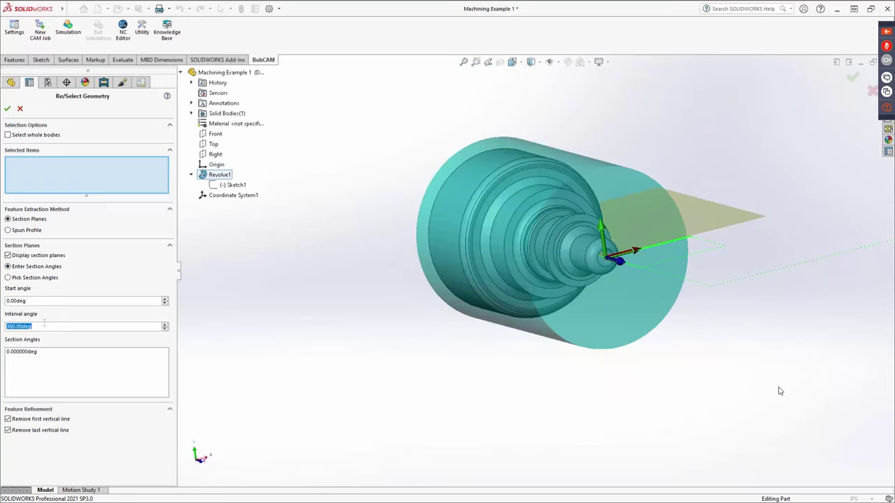
# - Turn on Select whole bodies and pick the Revolve1 body
pyautogui.click(42, 134)
pyautogui.moveTo(382, 172); pyautogui.dragTo(530, 186, button='middle')
pyautogui.click(530, 186)
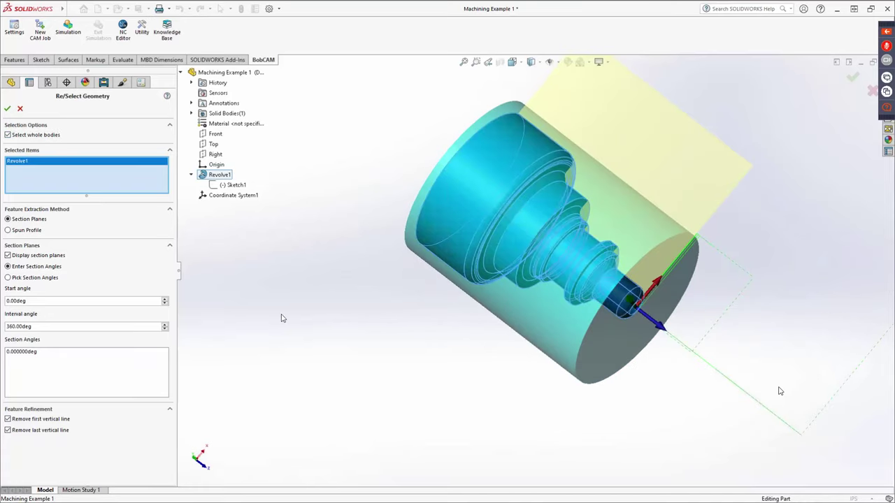
# - Confirm the geometry and define the lathe feature as type OD in Region 1
pyautogui.click(7, 109)
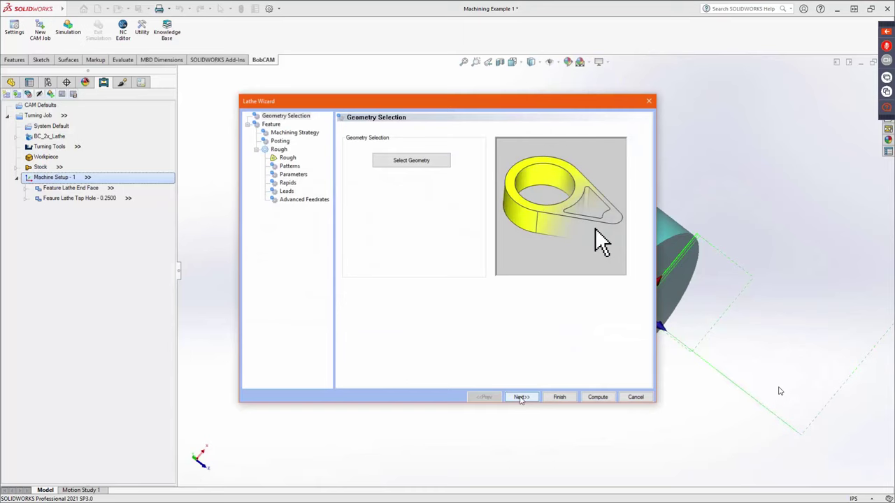
pyautogui.click(522, 397)
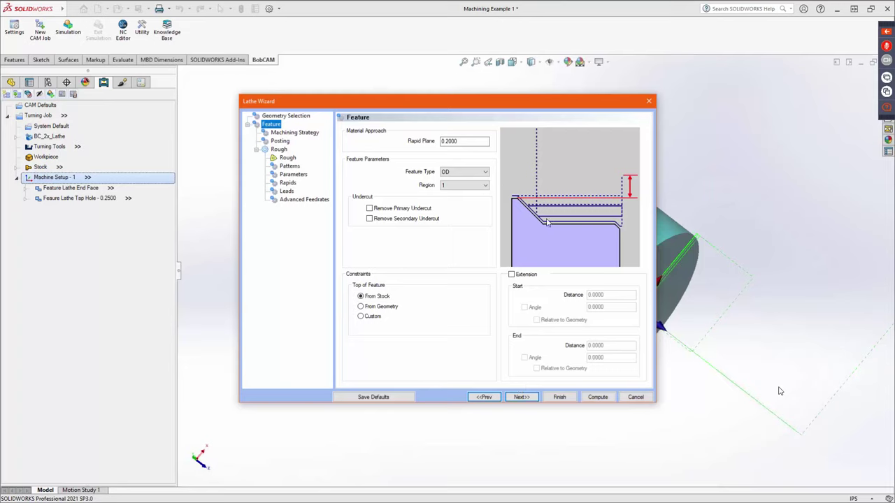
pyautogui.press('Tab')
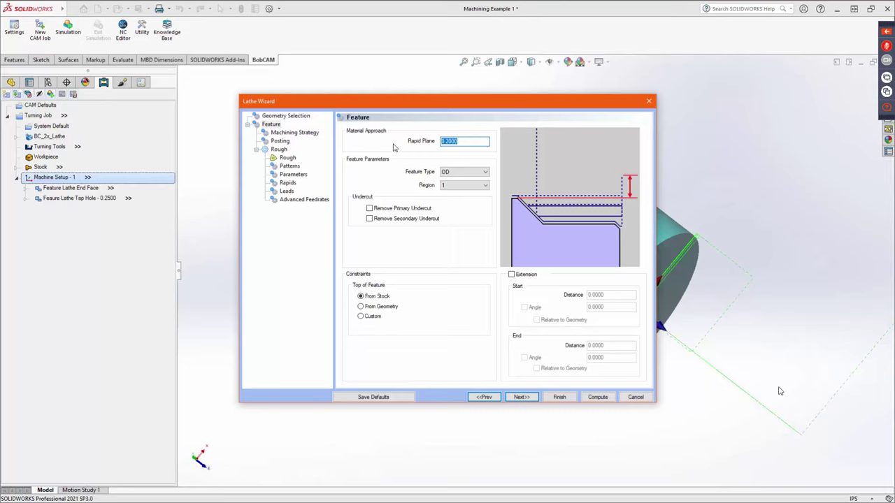
pyautogui.click(470, 173)
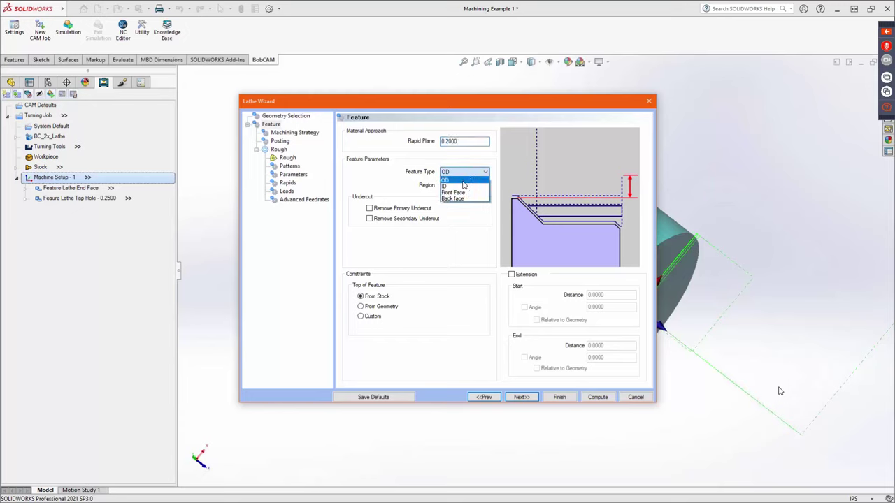
pyautogui.click(462, 183)
pyautogui.click(460, 172)
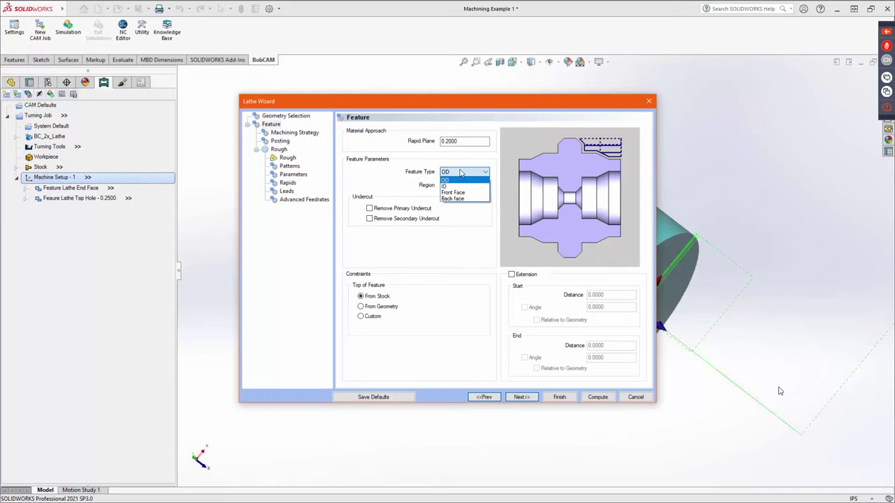
pyautogui.click(460, 172)
pyautogui.click(458, 185)
pyautogui.click(457, 191)
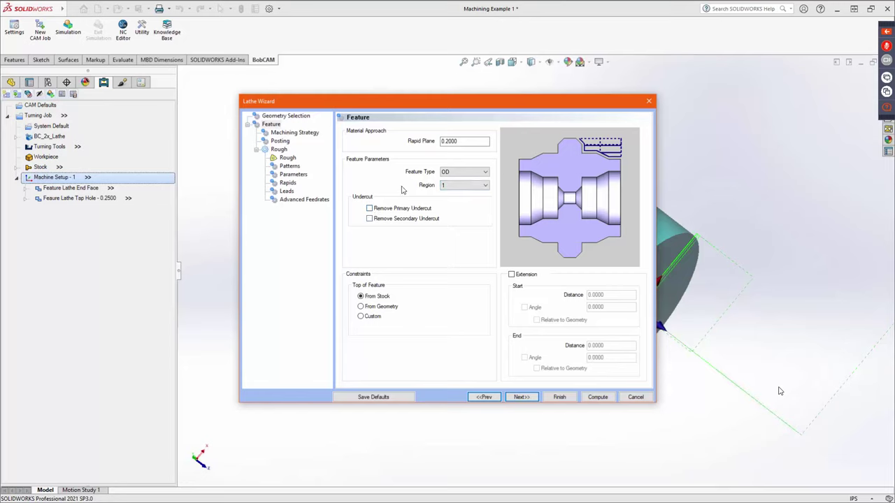
# - Remove the primary undercut and enable extension with a 0.1250 end distance
pyautogui.click(369, 209)
pyautogui.moveTo(432, 101); pyautogui.dragTo(415, 287)
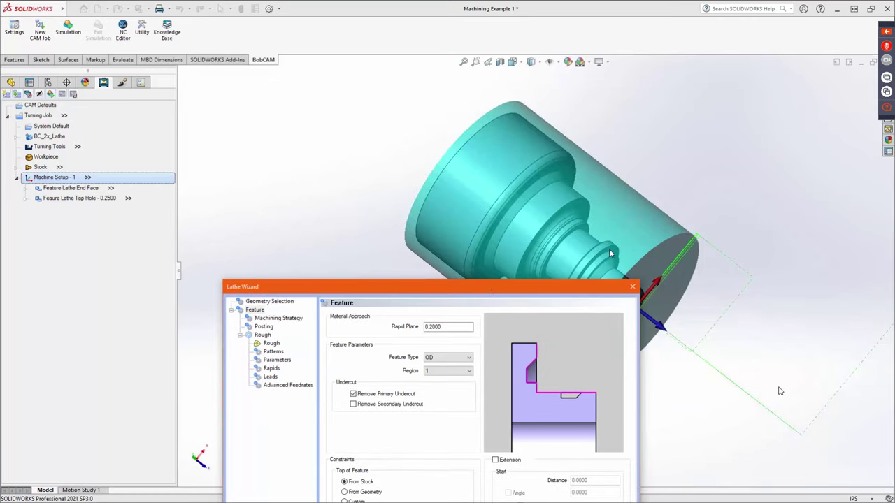
pyautogui.click(352, 404)
pyautogui.click(353, 405)
pyautogui.moveTo(410, 289); pyautogui.dragTo(420, 90)
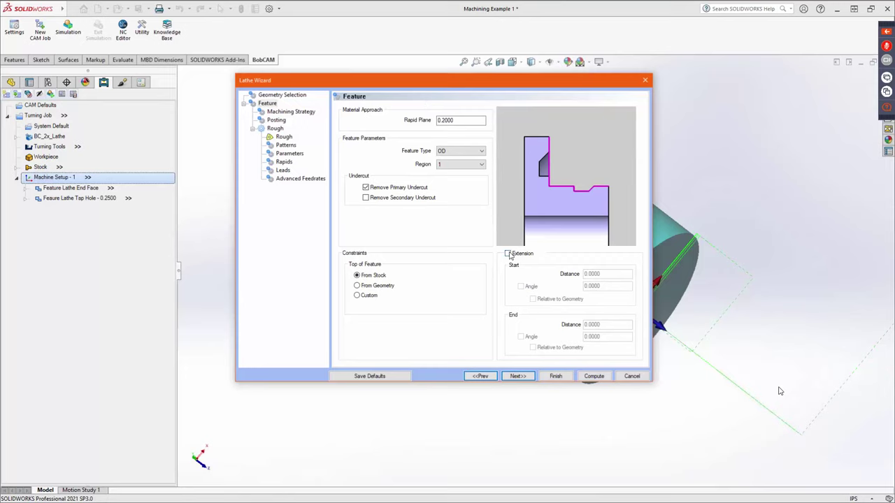
pyautogui.click(509, 255)
pyautogui.doubleClick(594, 324)
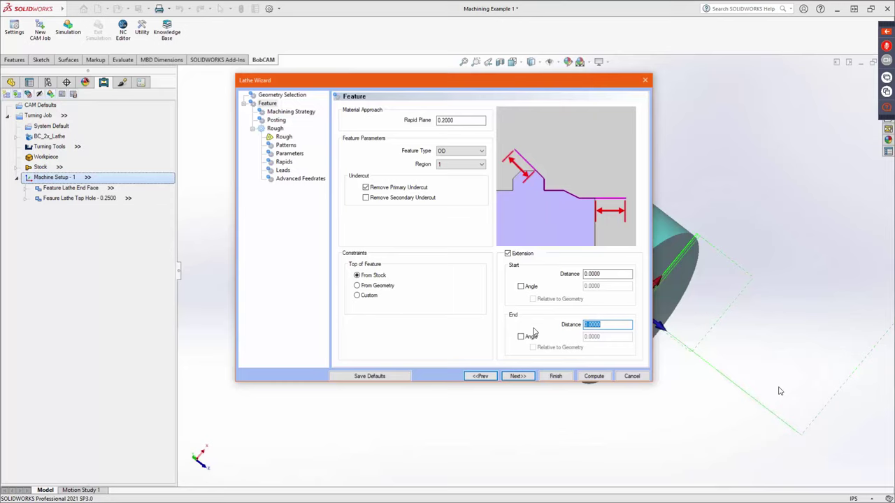
pyautogui.write('0.1250')
# - Choose the Rough / Finish machining strategy after previewing the Pattern Repeat options
pyautogui.click(524, 377)
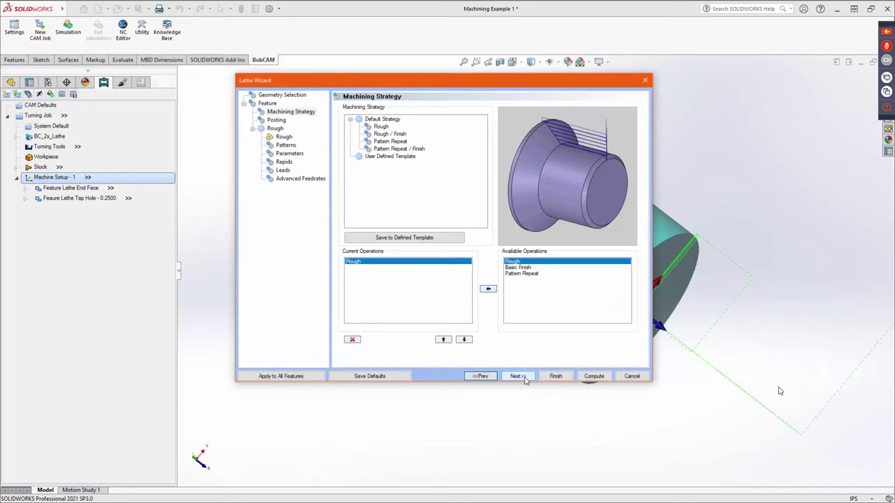
pyautogui.click(392, 135)
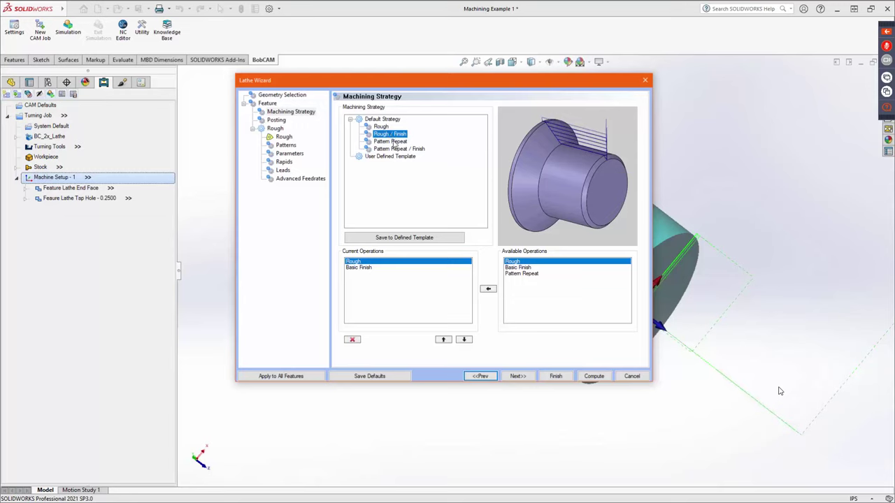
pyautogui.click(395, 142)
pyautogui.click(403, 151)
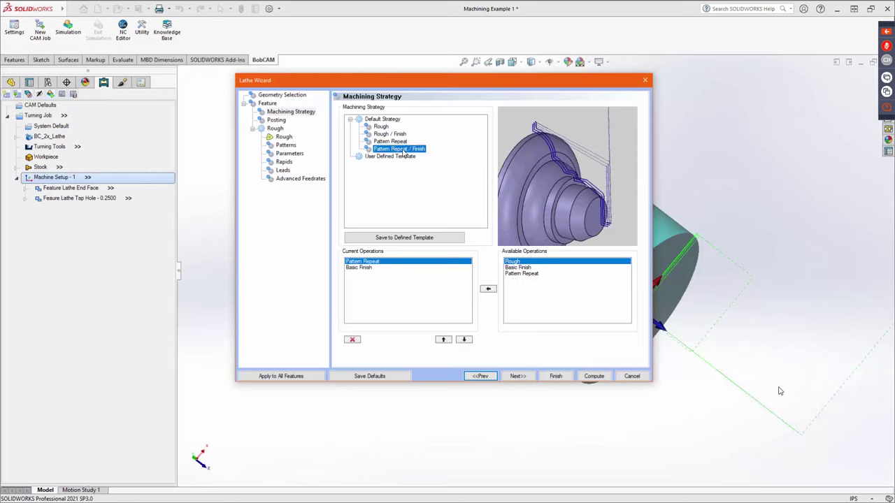
pyautogui.click(394, 134)
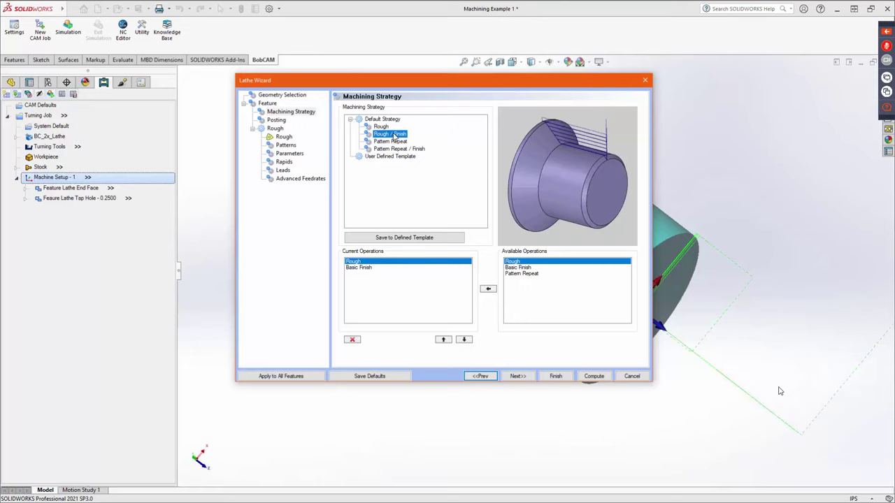
# - Leave posting on Separate Moves after briefly trying Canned Cycles
pyautogui.click(517, 376)
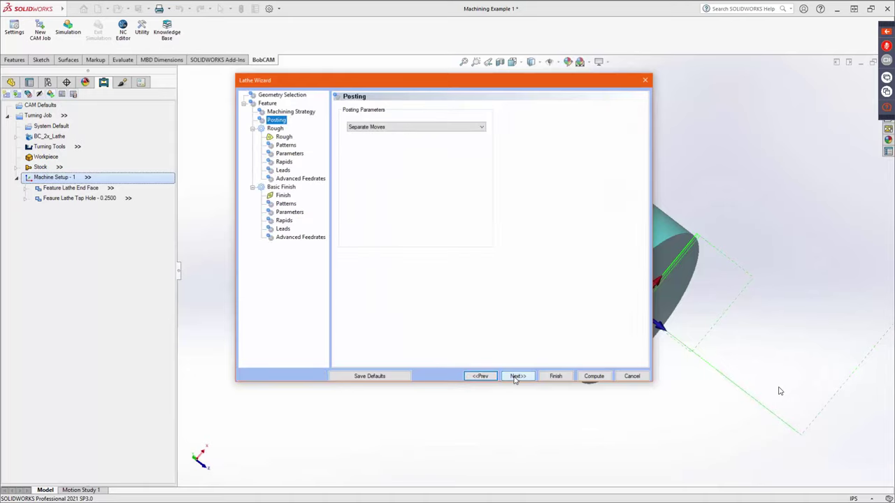
pyautogui.click(447, 127)
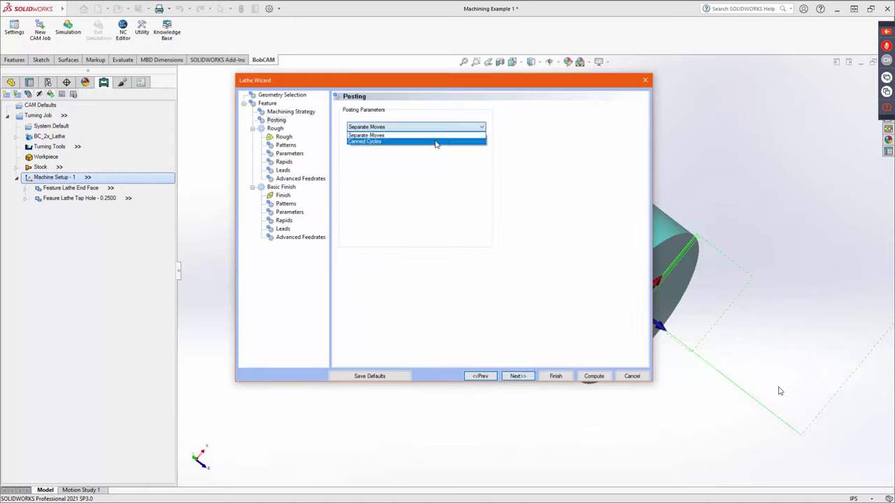
pyautogui.click(436, 142)
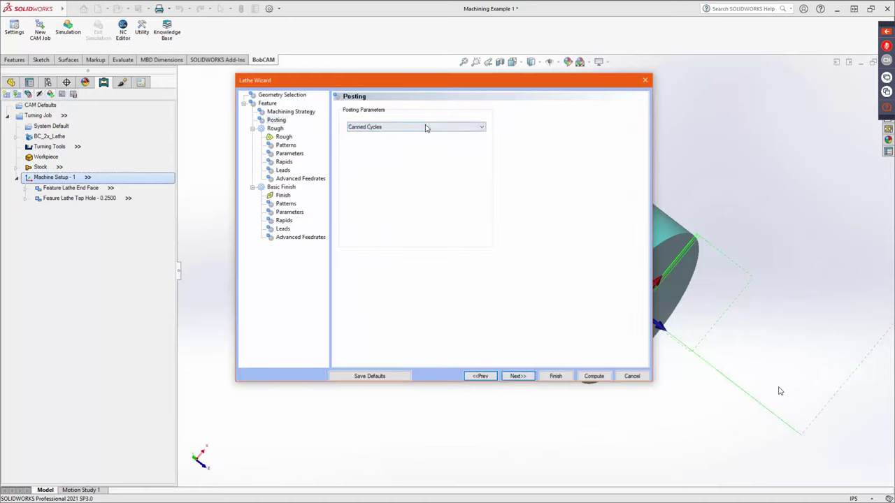
pyautogui.click(425, 127)
pyautogui.click(423, 134)
# - Inspect the rough-turn insert with Show Tool Holder toggled on and off, then continue to Patterns
pyautogui.click(516, 376)
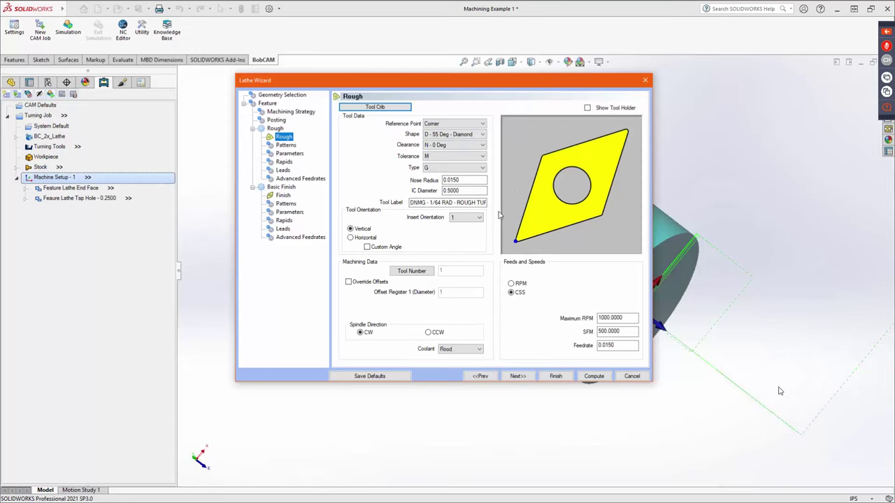
pyautogui.click(587, 107)
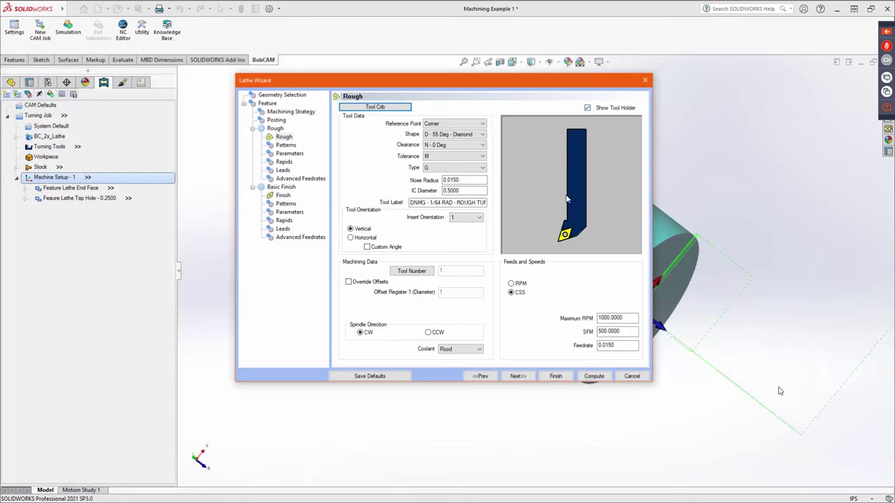
pyautogui.click(587, 108)
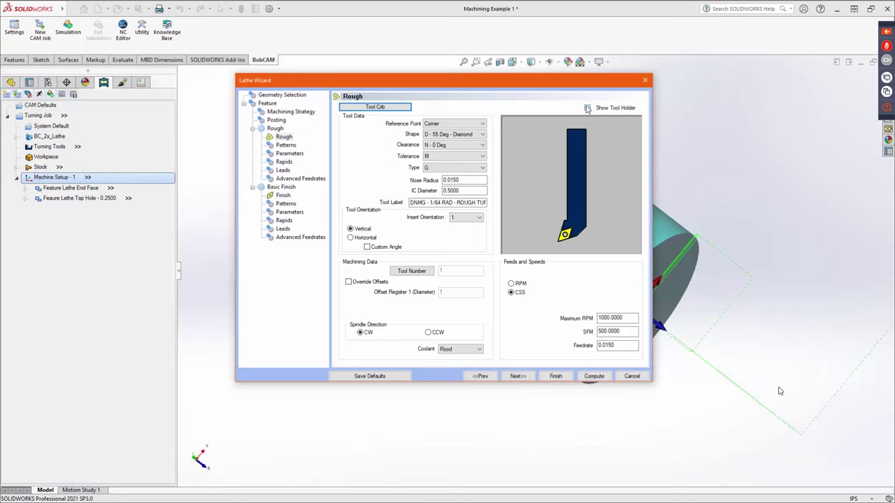
pyautogui.click(518, 377)
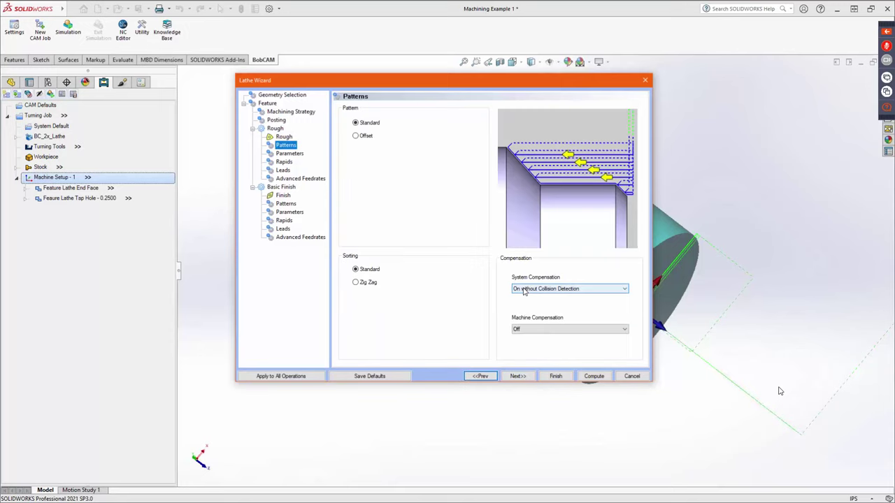
# - Keep the rough pattern and sorting on Standard after trying Offset and Zig Zag
pyautogui.click(356, 137)
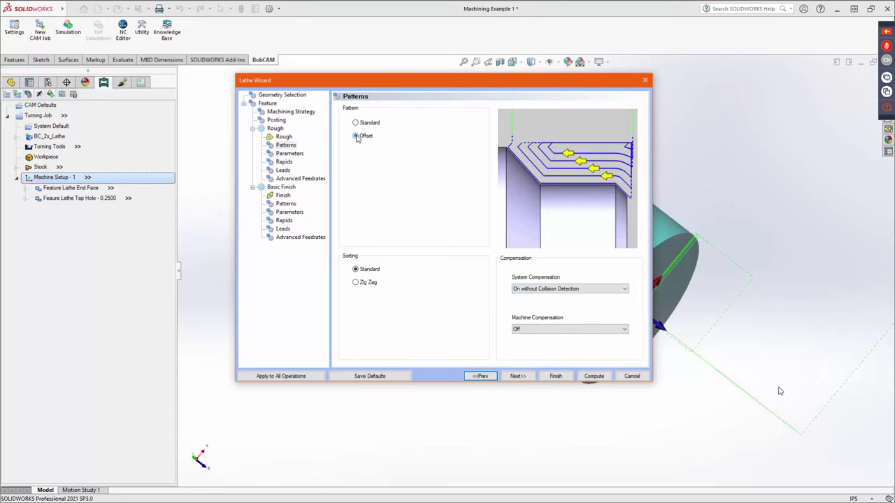
pyautogui.click(365, 124)
pyautogui.click(364, 137)
pyautogui.click(365, 283)
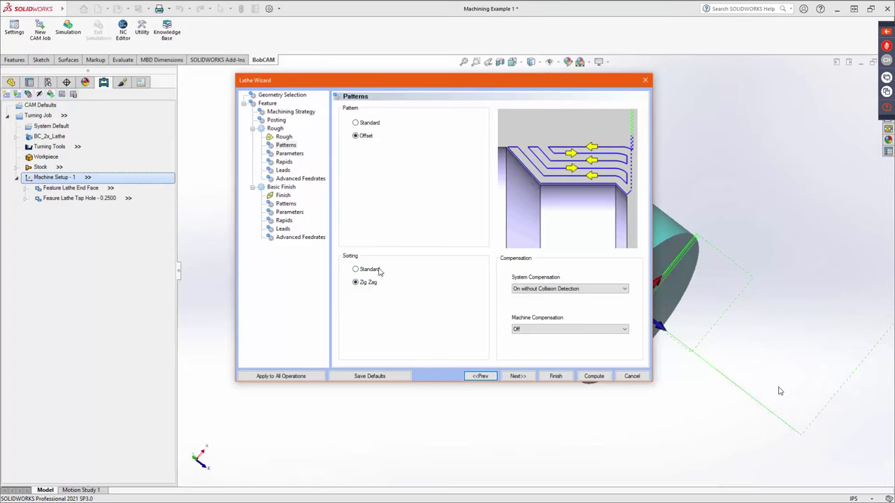
pyautogui.click(379, 271)
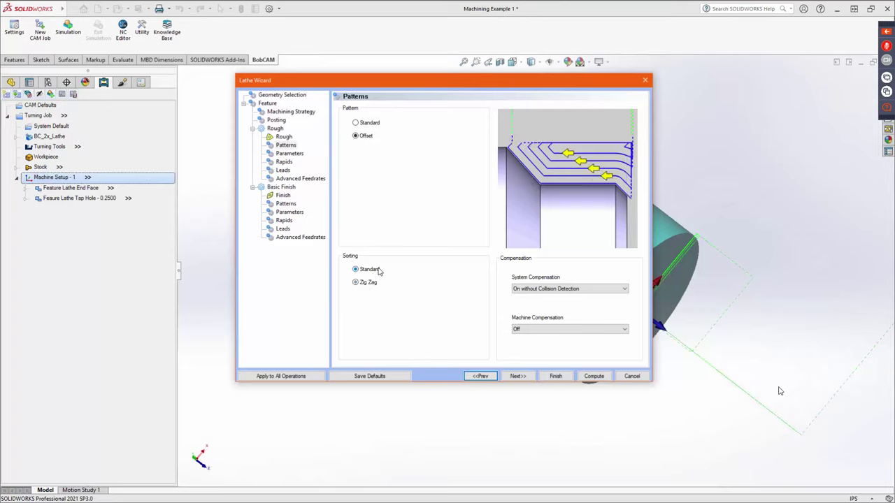
pyautogui.click(364, 125)
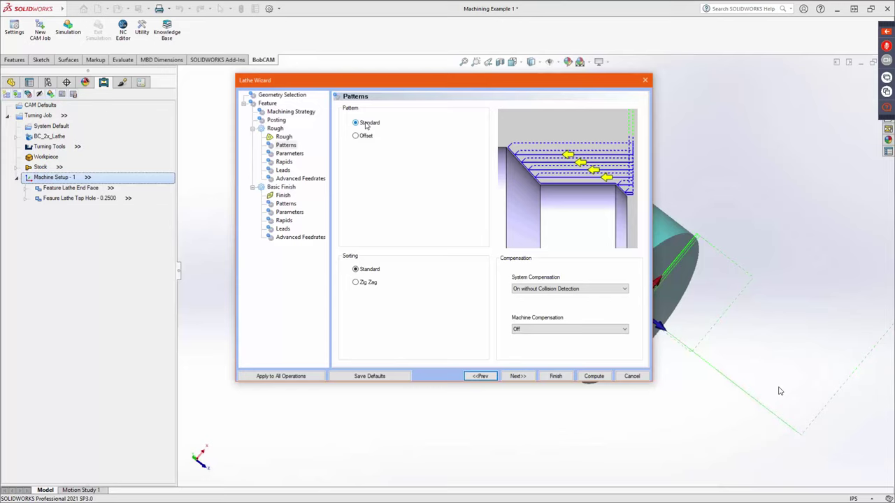
# - Set System Compensation to On with Collision Detection and select the Depth of Cut value
pyautogui.click(587, 289)
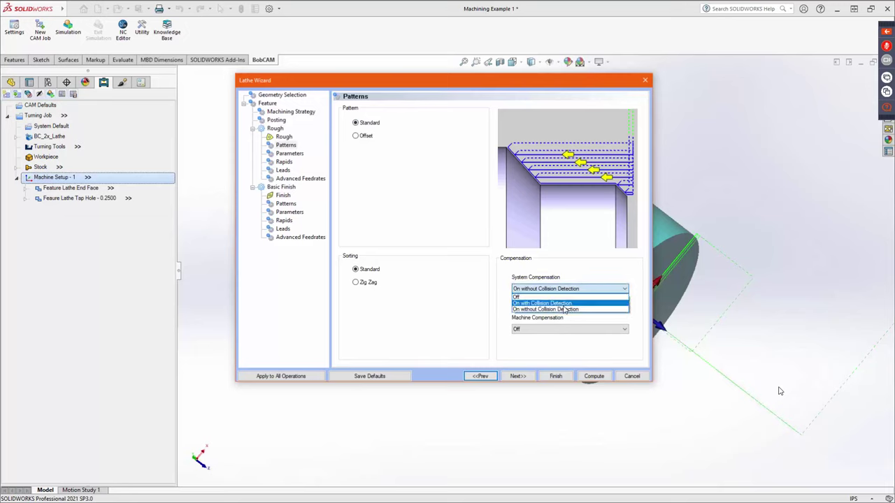
pyautogui.click(569, 304)
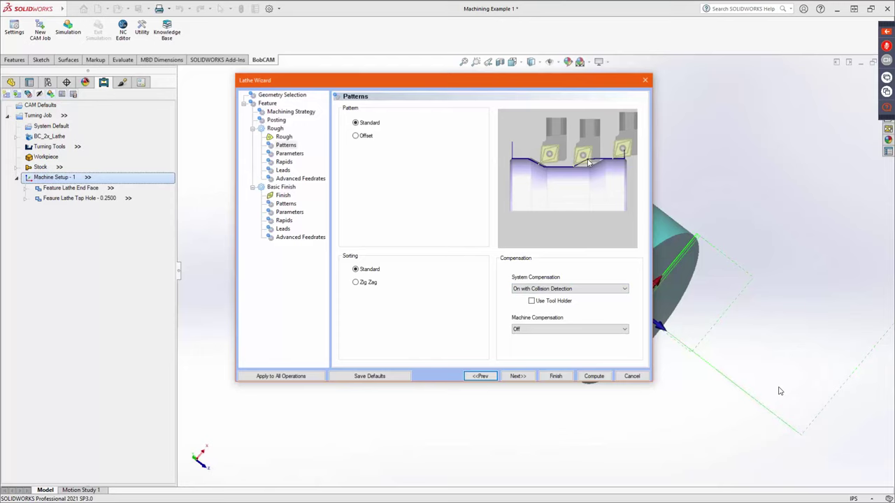
pyautogui.click(518, 376)
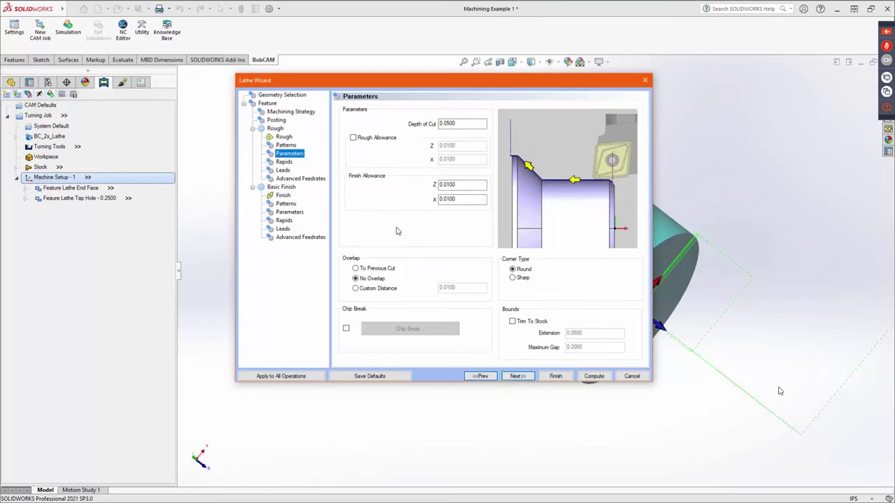
pyautogui.doubleClick(461, 123)
# - Set rough depth of cut to 0.03, enable pass overlap, and turn on Chip Break
pyautogui.press('BackSpace')
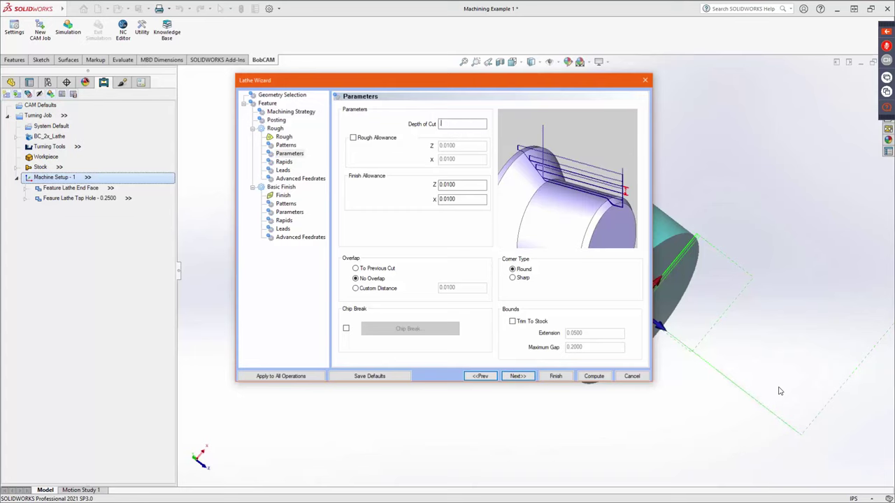
pyautogui.write('.03')
pyautogui.press('Tab')
pyautogui.click(361, 269)
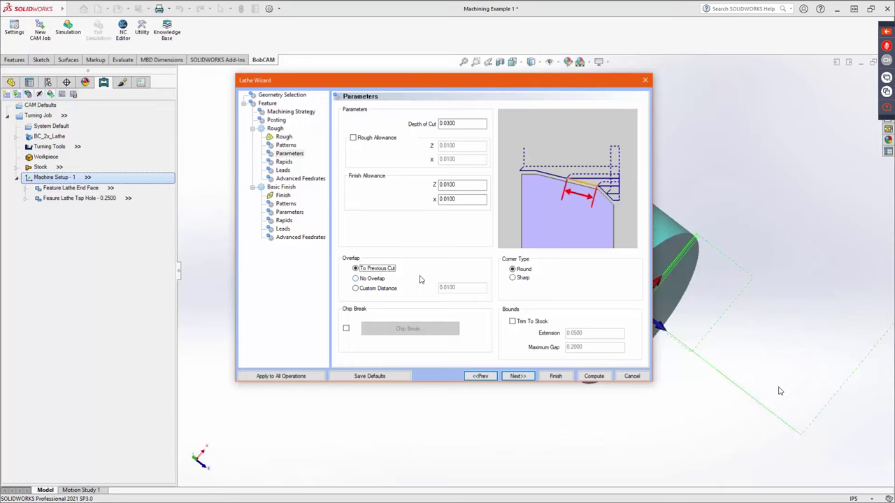
pyautogui.click(345, 328)
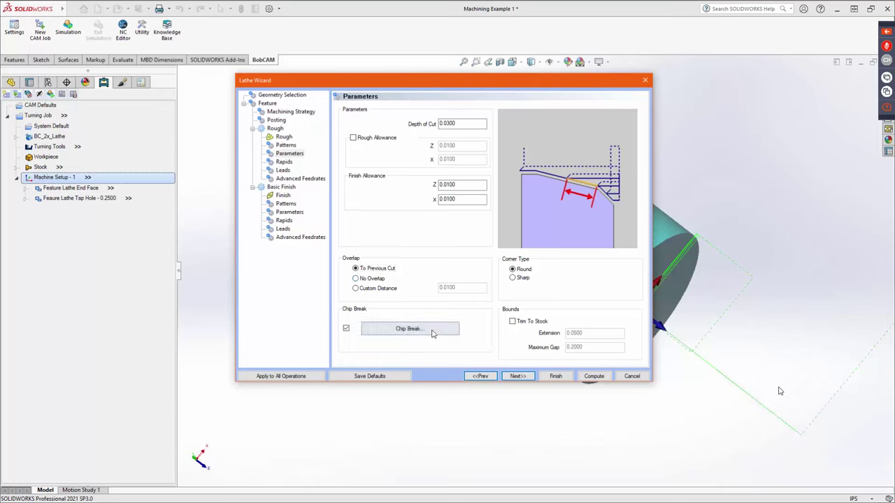
pyautogui.click(432, 333)
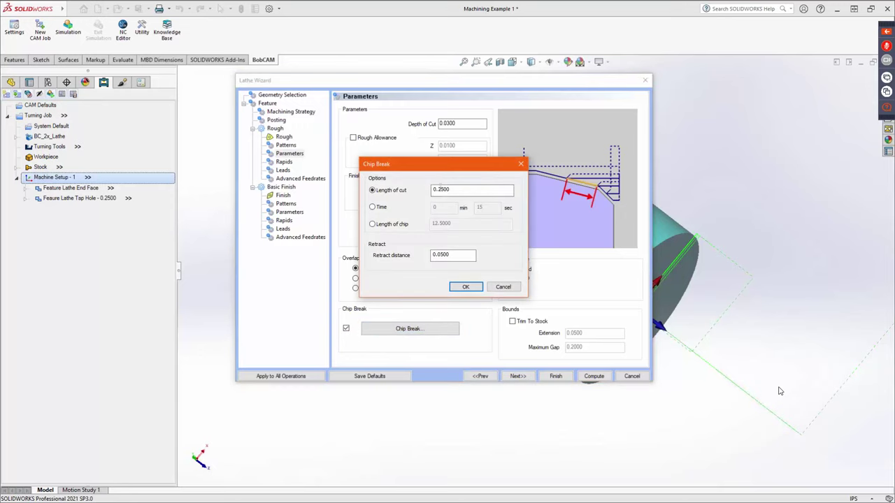
# - Break chips by Length of cut at 0.15 after comparing Time and Length of chip
pyautogui.click(417, 194)
pyautogui.click(447, 255)
pyautogui.click(389, 209)
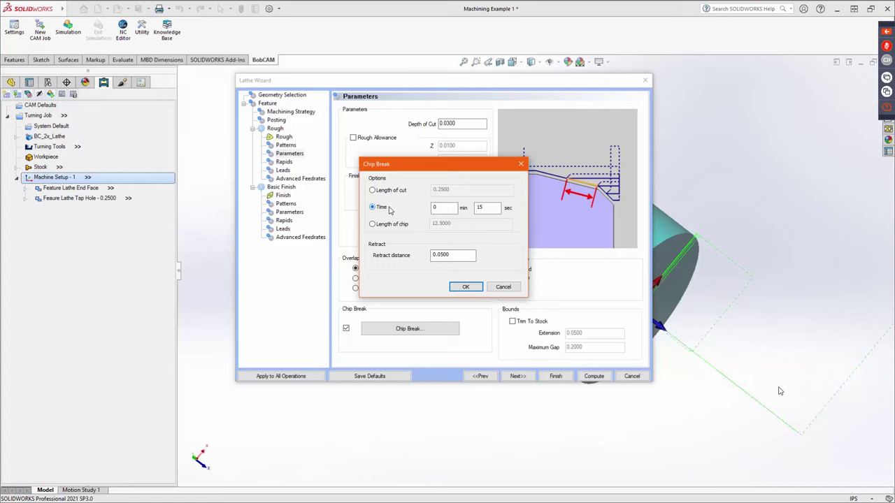
pyautogui.click(394, 225)
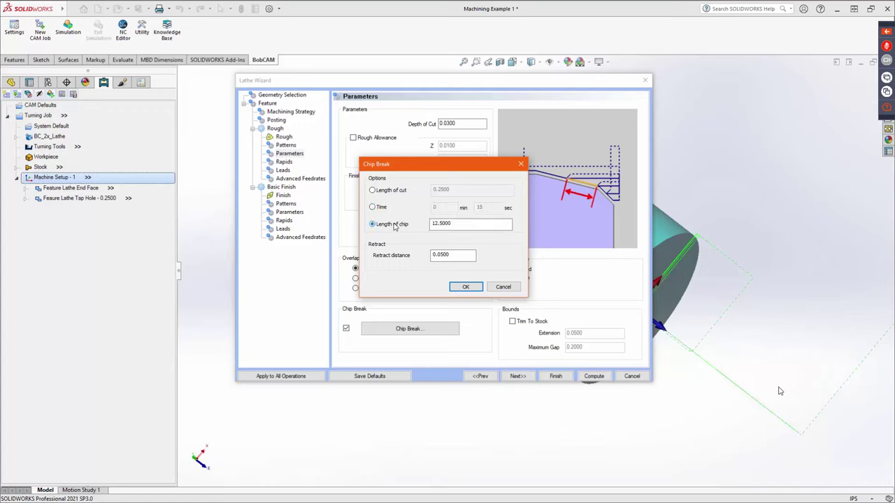
pyautogui.click(375, 192)
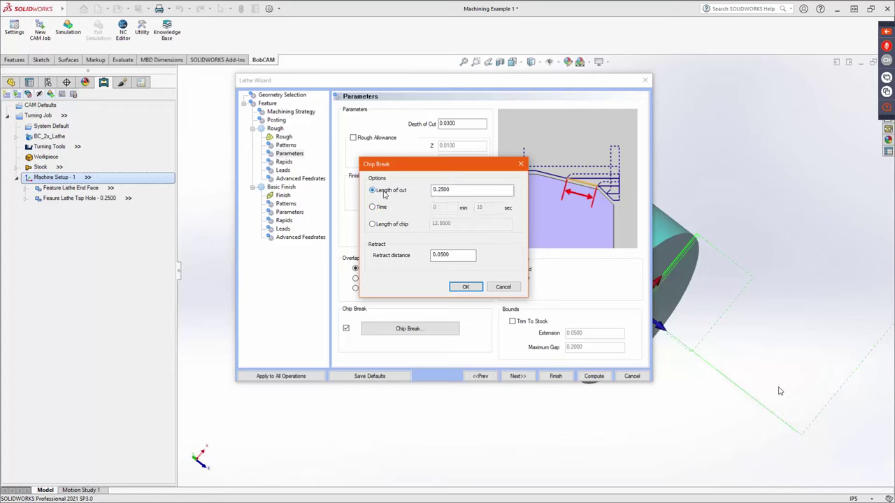
pyautogui.press('Tab')
pyautogui.write('0.15')
pyautogui.press('Return')
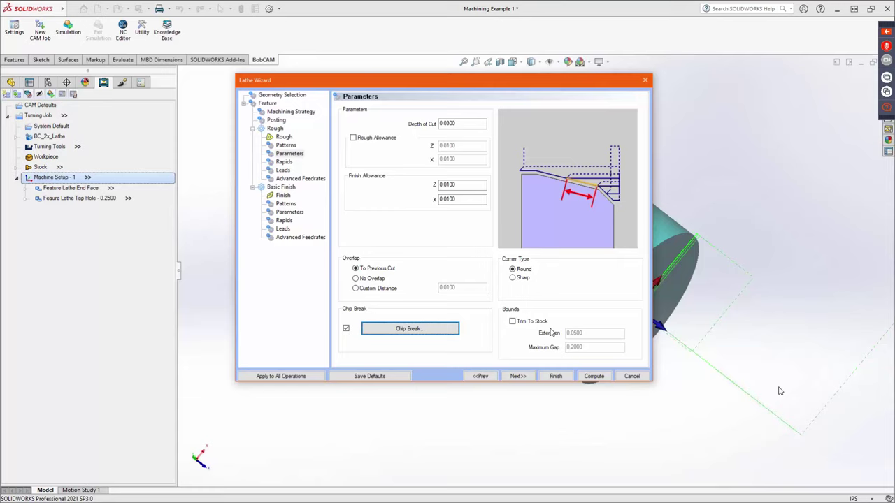
# - Set the rough exit rapid to Rapid On Exit To Cycle Start X - Z
pyautogui.click(520, 377)
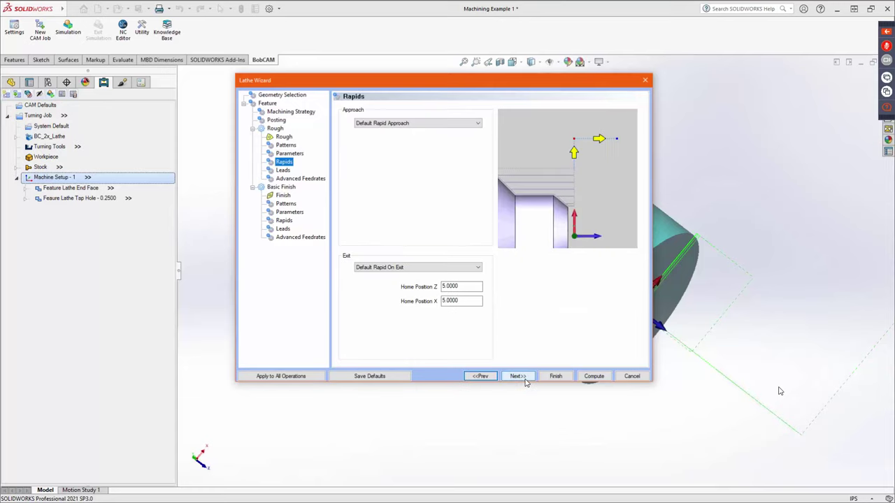
pyautogui.click(413, 268)
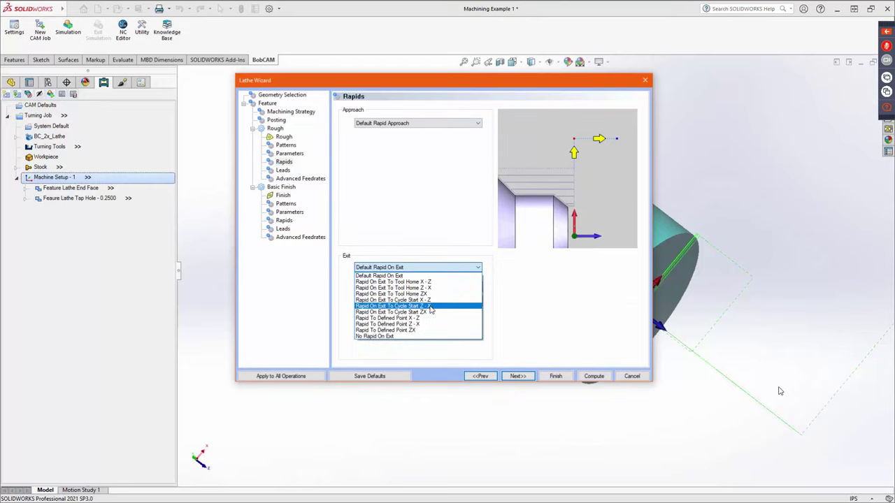
pyautogui.click(432, 305)
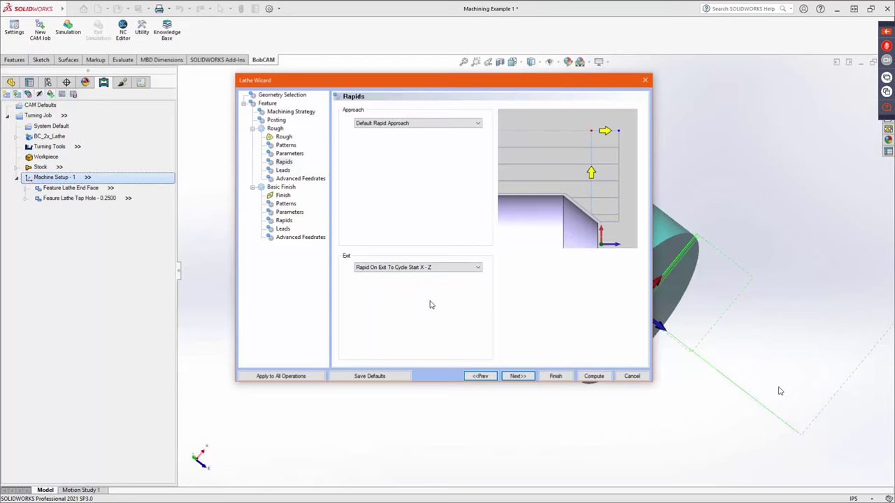
# - Give the rough pass a Horizontal lead-in and an Angle lead-out
pyautogui.click(513, 378)
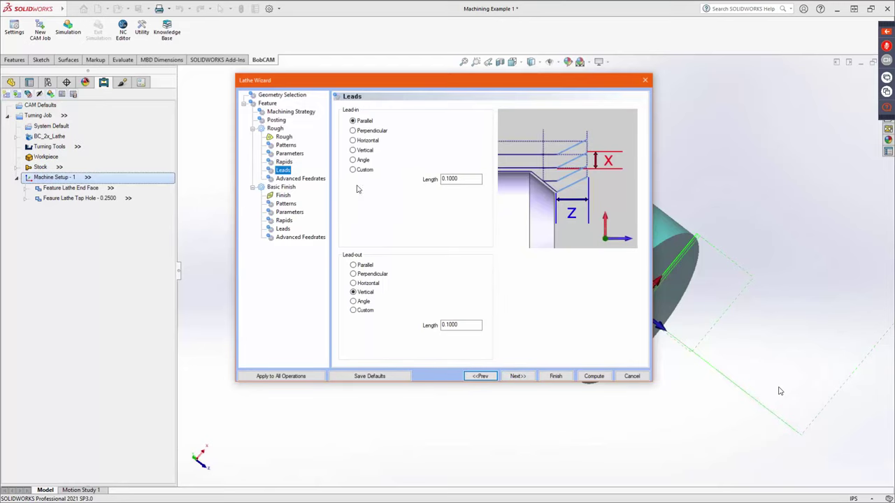
pyautogui.click(366, 123)
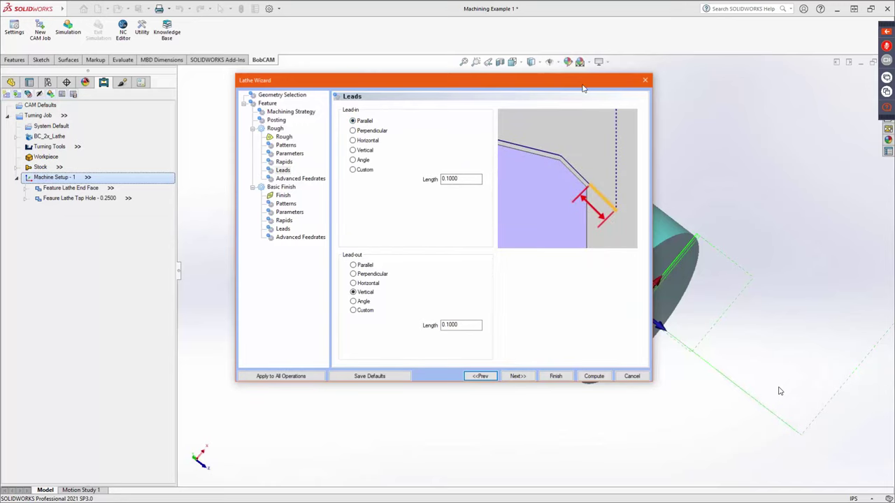
pyautogui.moveTo(584, 88); pyautogui.dragTo(425, 98)
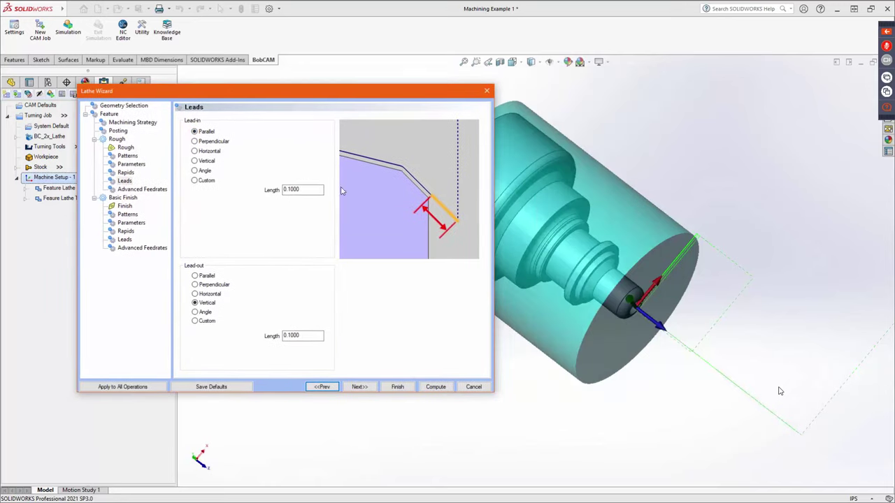
pyautogui.click(213, 153)
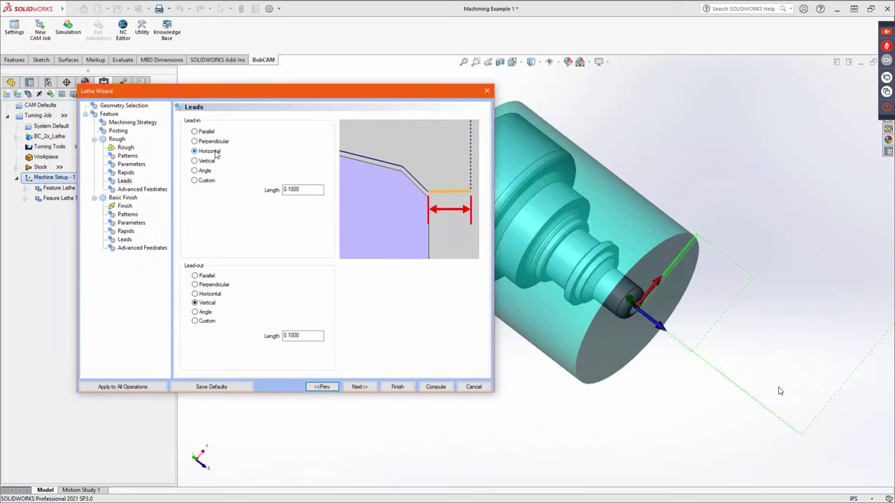
pyautogui.moveTo(266, 92); pyautogui.dragTo(397, 87)
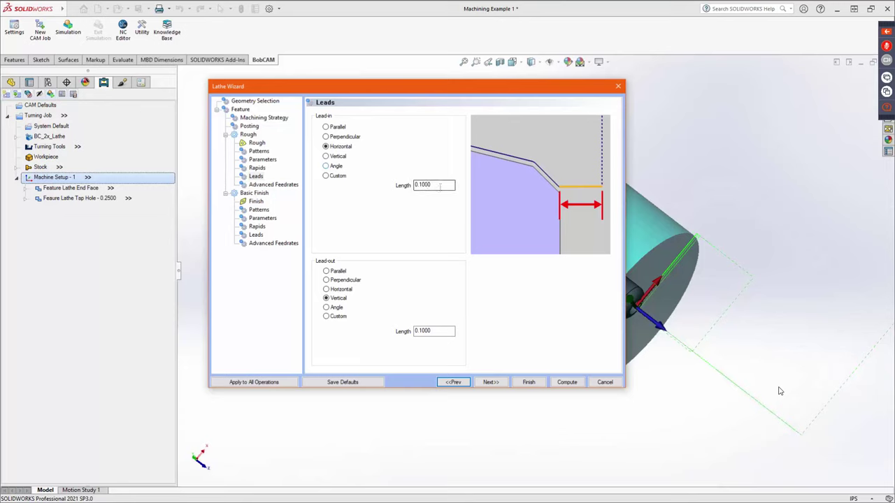
pyautogui.click(334, 308)
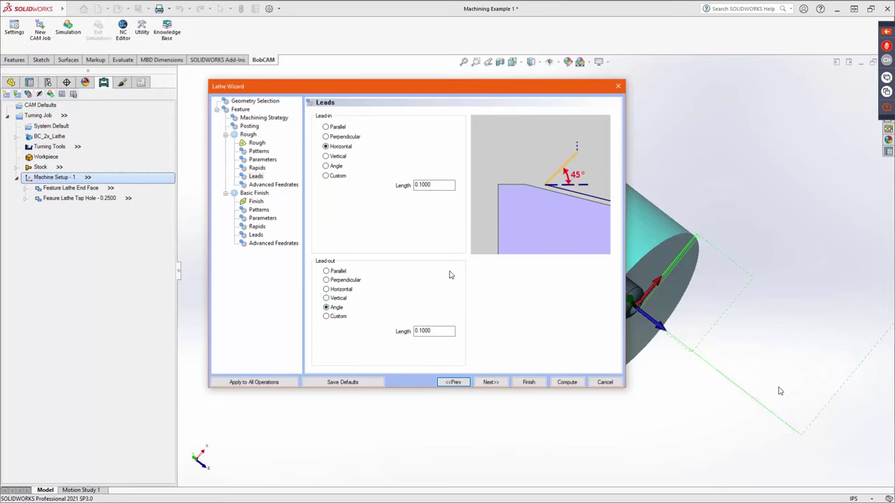
pyautogui.click(491, 382)
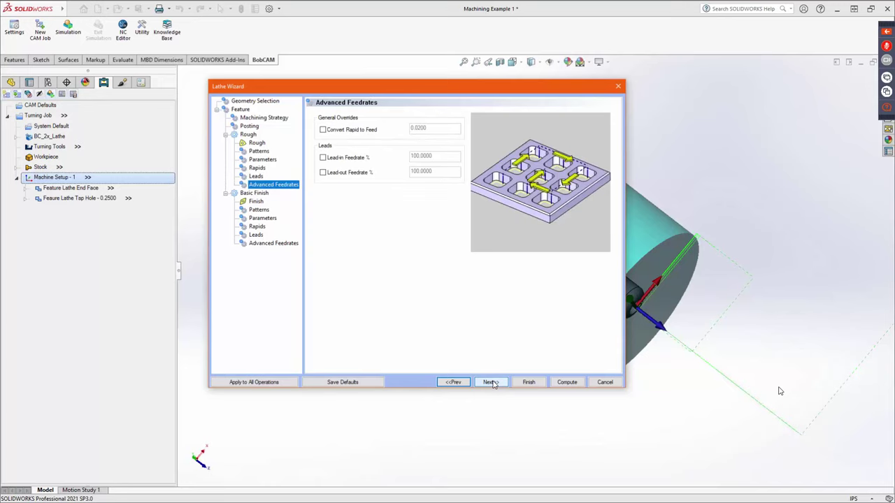
# - Make the finish tool a V - 35 Deg - Diamond insert labelled VNMG - 1/64 RAD - FINISH TURN
pyautogui.click(491, 383)
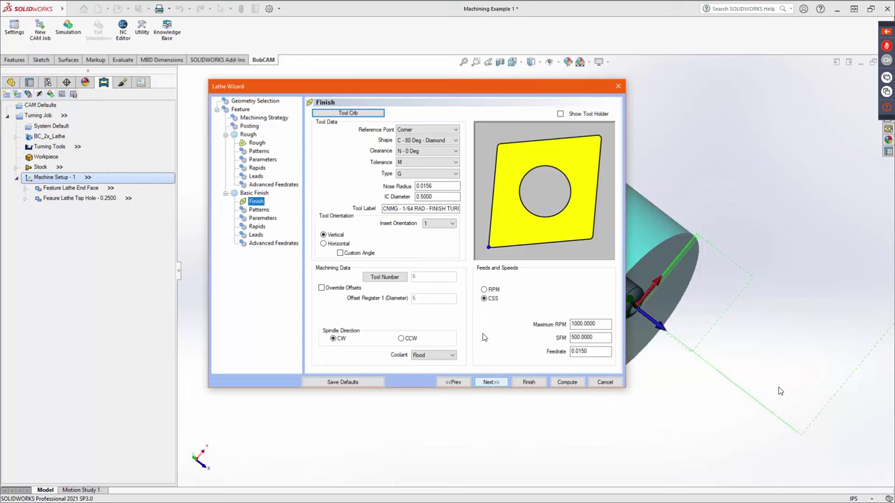
pyautogui.click(429, 140)
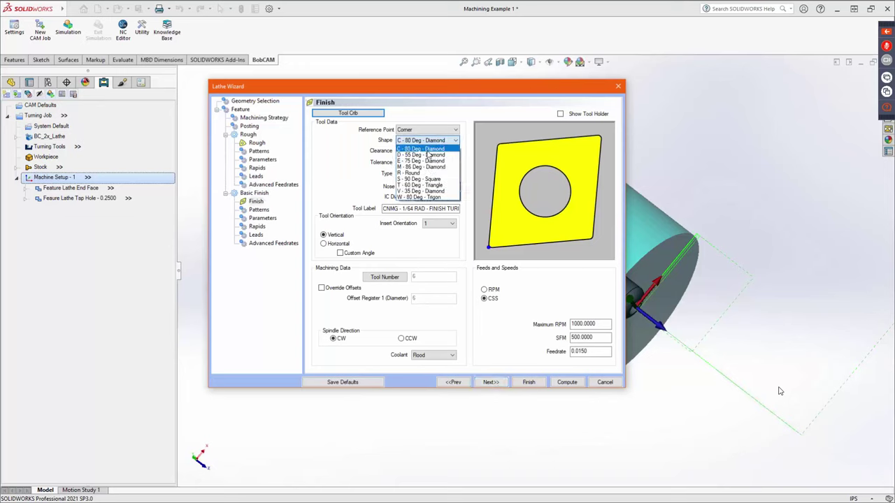
pyautogui.click(421, 191)
pyautogui.click(421, 191)
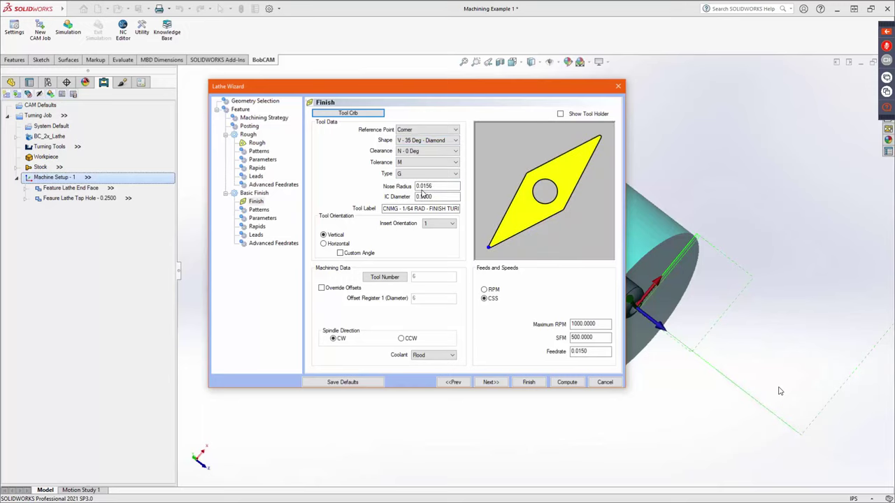
pyautogui.doubleClick(438, 186)
pyautogui.click(438, 196)
pyautogui.click(385, 207)
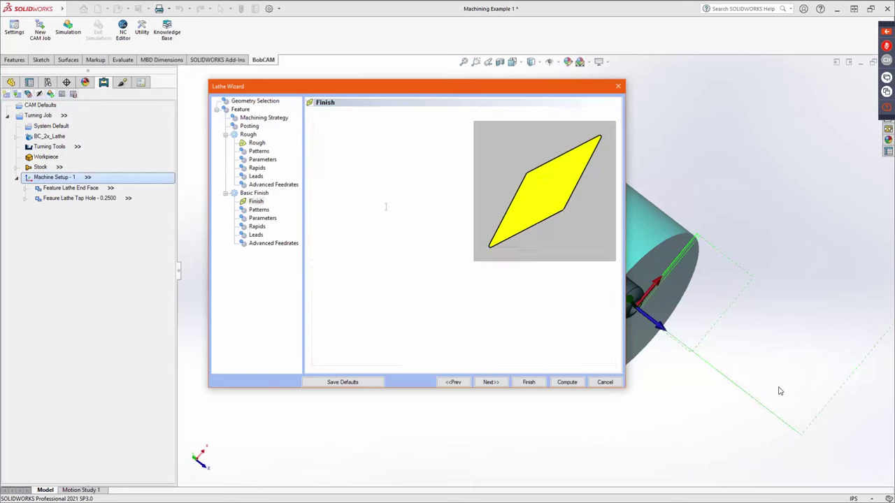
pyautogui.write('VNMG - 1/64 RAD - FINISH TURI')
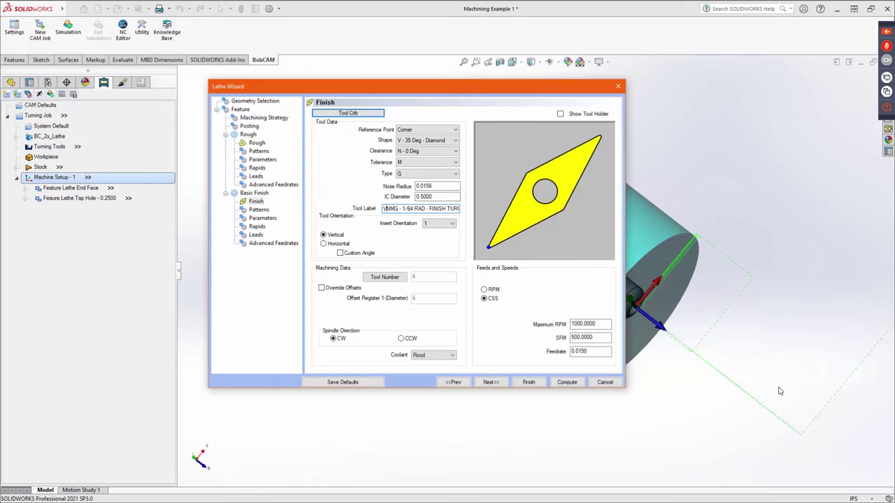
pyautogui.click(491, 383)
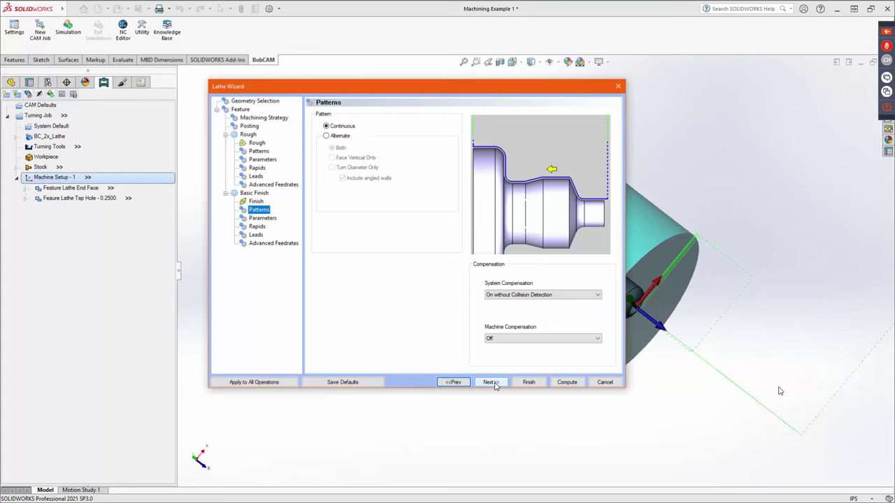
# - Compare Alternate finish patterns (Both, Face Vertical Only, Turn Diameter Only, angled walls), then keep Continuous
pyautogui.click(345, 128)
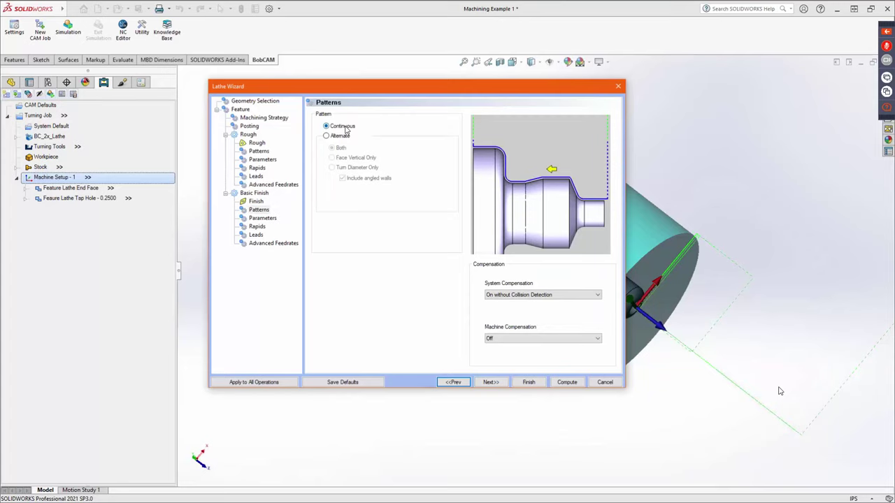
pyautogui.click(340, 139)
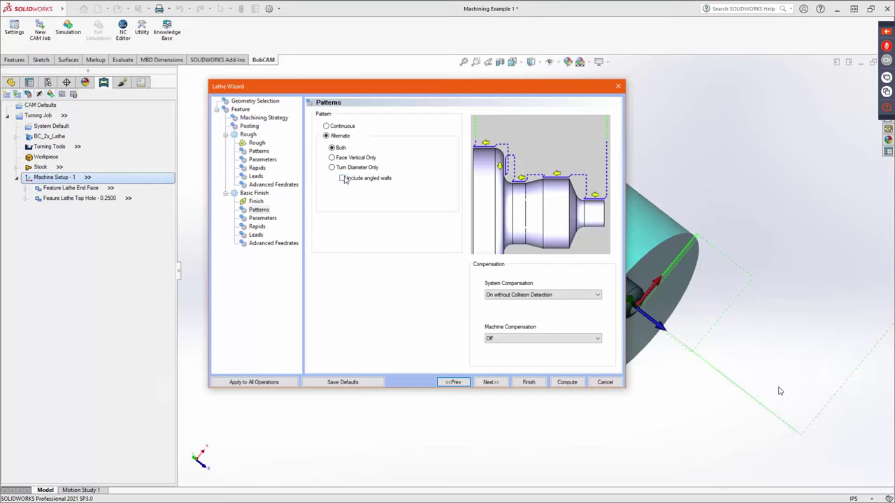
pyautogui.click(341, 178)
pyautogui.click(332, 168)
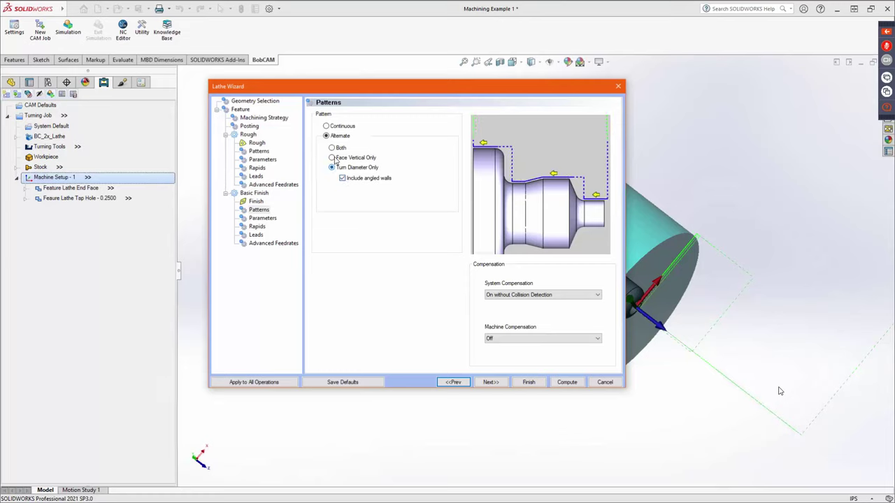
pyautogui.click(333, 158)
pyautogui.click(333, 148)
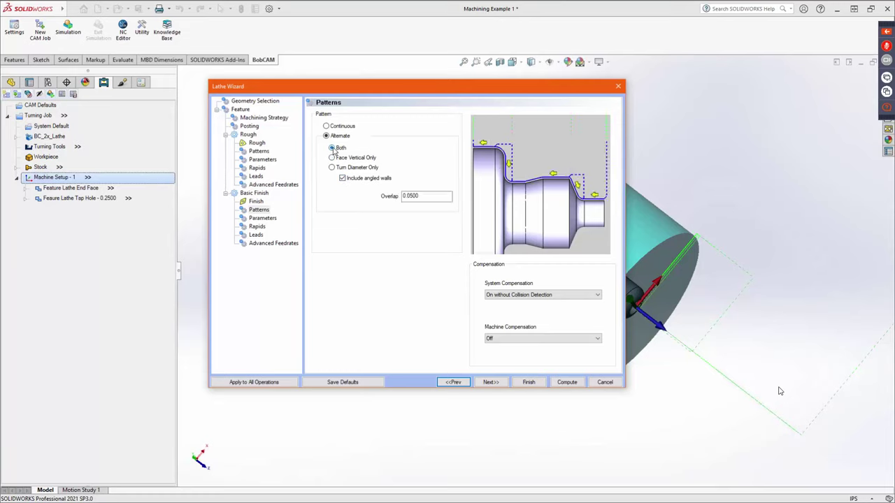
pyautogui.click(332, 129)
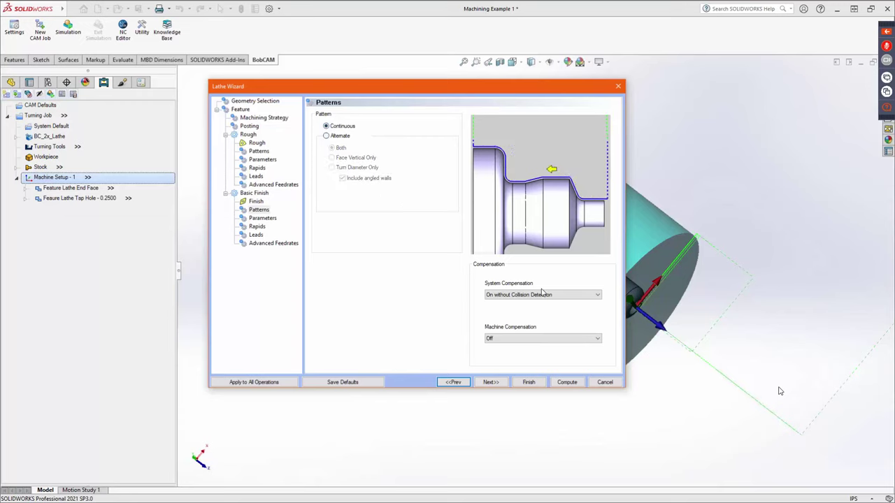
pyautogui.click(490, 382)
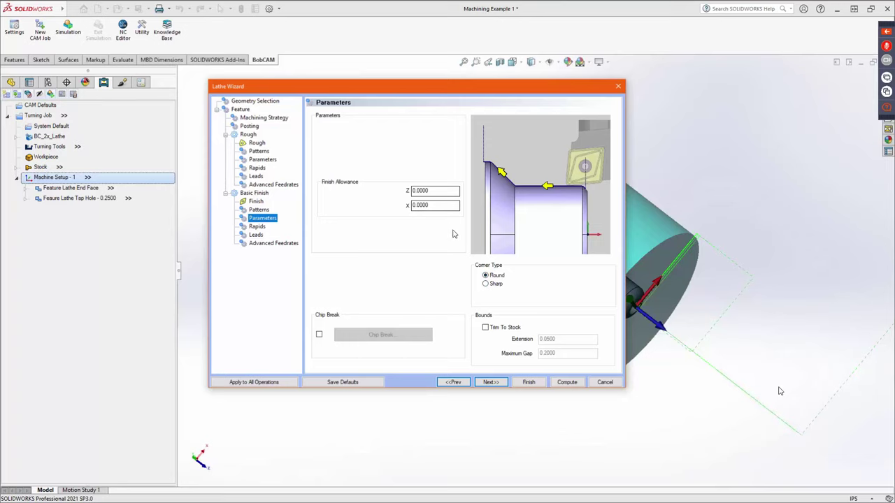
# - Keep Default Rapid On Exit for the finish pass and set Horizontal lead-in, Angle lead-out
pyautogui.click(491, 383)
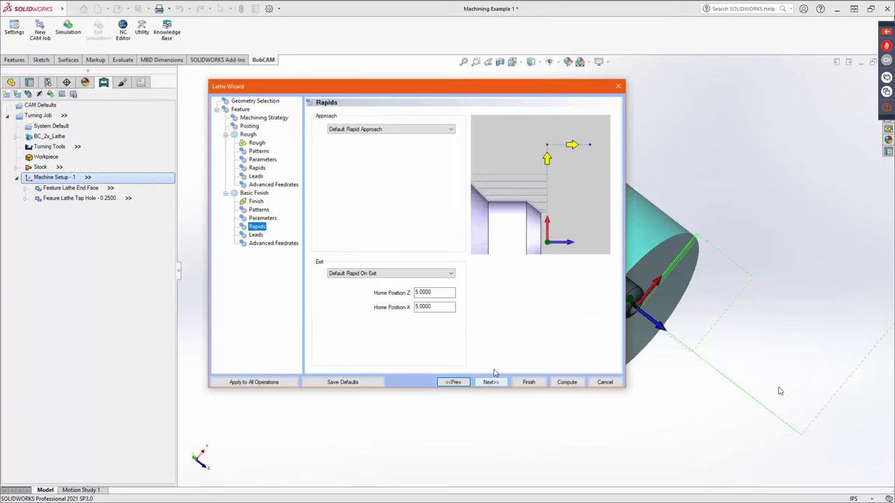
pyautogui.click(439, 278)
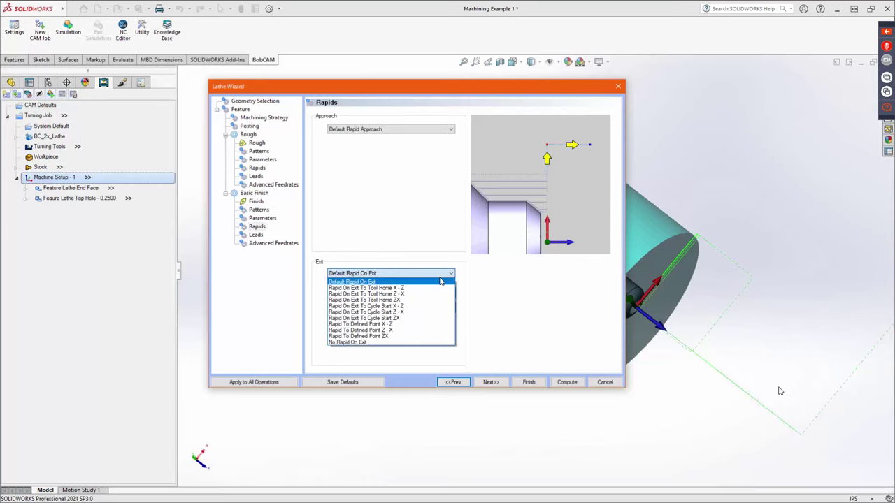
pyautogui.click(441, 281)
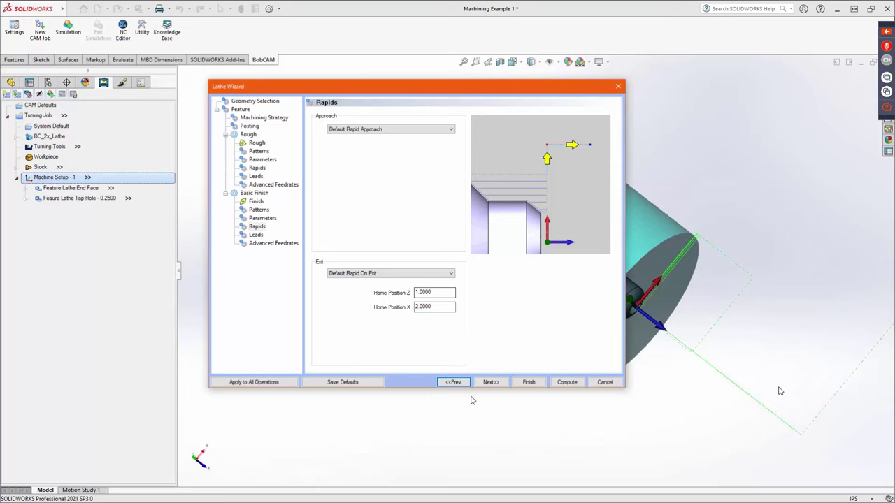
pyautogui.click(489, 382)
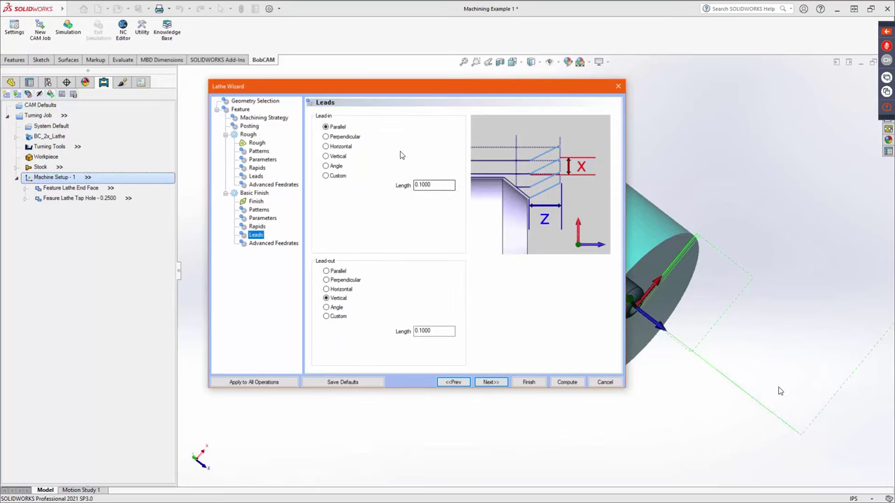
pyautogui.click(340, 148)
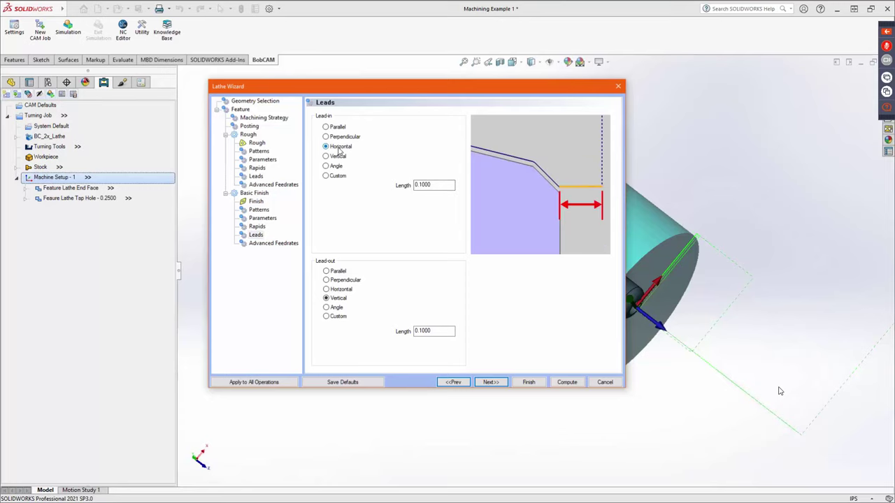
pyautogui.click(342, 307)
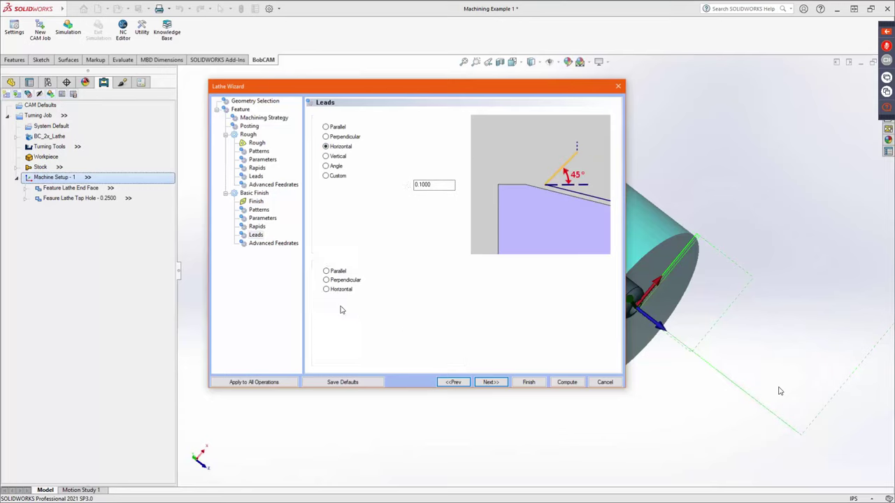
pyautogui.click(499, 385)
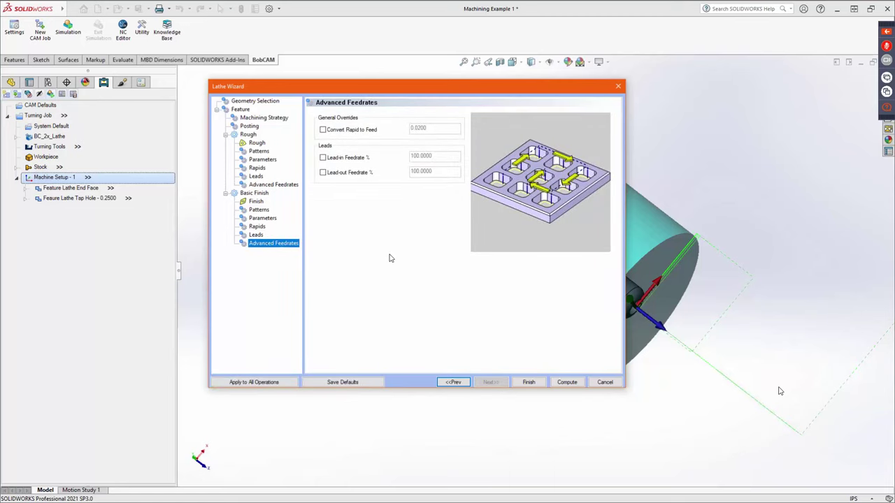
# - Compute the Rough and Basic Finish turning toolpaths and inspect them from an isometric view
pyautogui.click(567, 383)
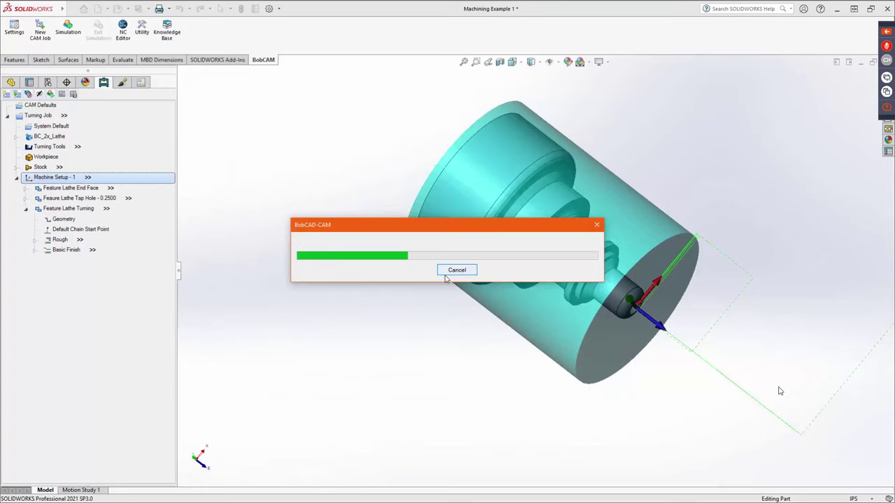
pyautogui.moveTo(411, 230); pyautogui.dragTo(577, 206, button='middle')
pyautogui.scroll(3, 580, 202)
pyautogui.scroll(-10, 489, 319)
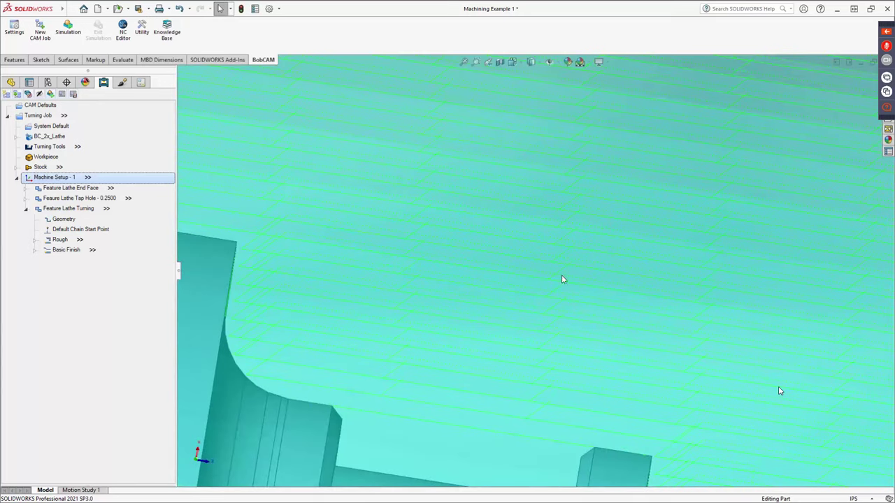
pyautogui.scroll(10, 552, 281)
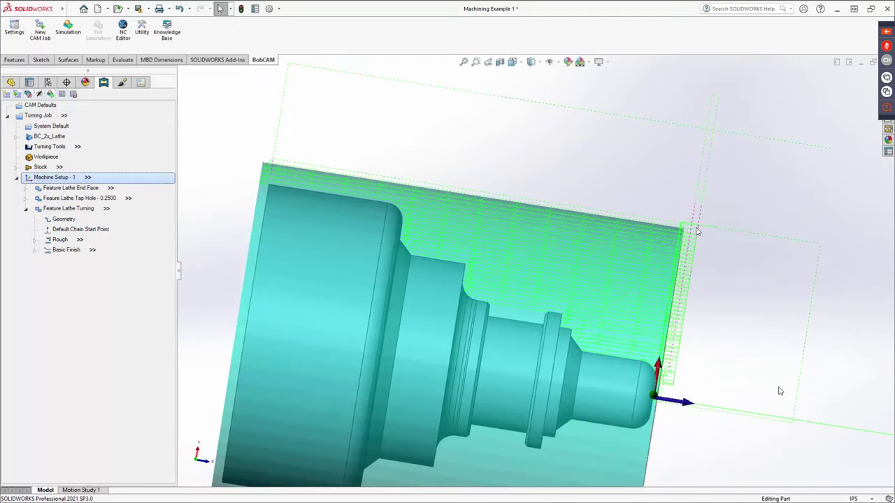
pyautogui.hotkey('ctrl', '7')
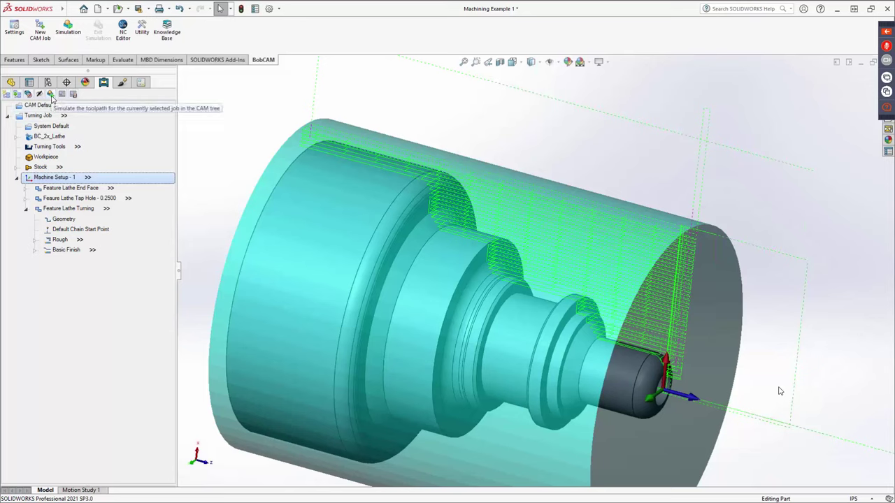
# - Launch the Turning Job simulation at a slightly slower run speed
pyautogui.rightClick(50, 117)
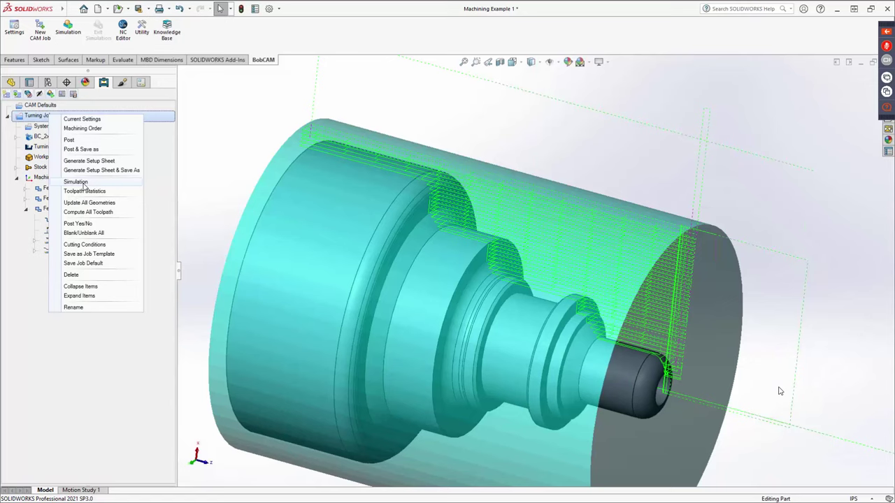
pyautogui.click(76, 182)
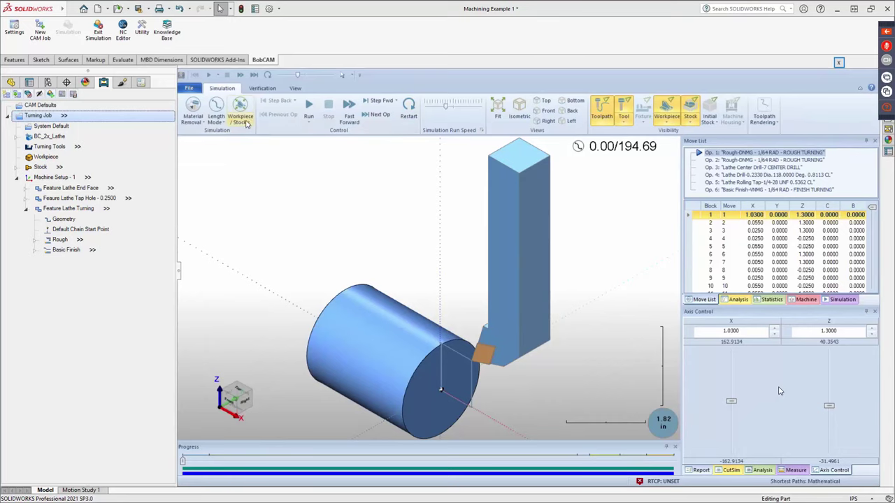
pyautogui.click(441, 112)
pyautogui.moveTo(434, 253); pyautogui.dragTo(503, 271, button='middle')
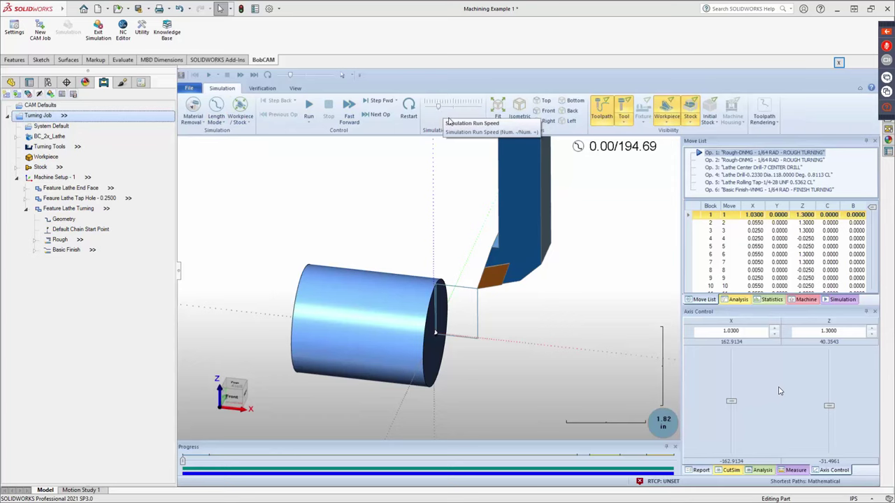
# - Render toolpaths for All Op, play the simulation, and hide the workpiece
pyautogui.click(764, 120)
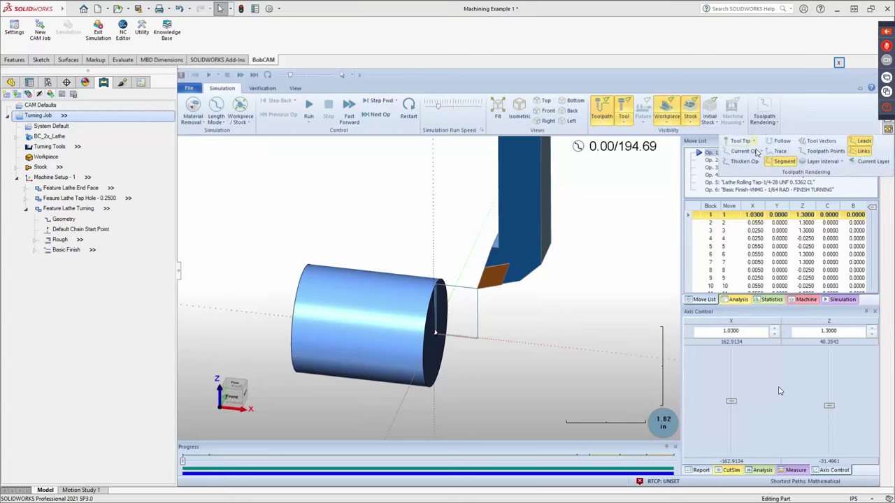
pyautogui.click(761, 153)
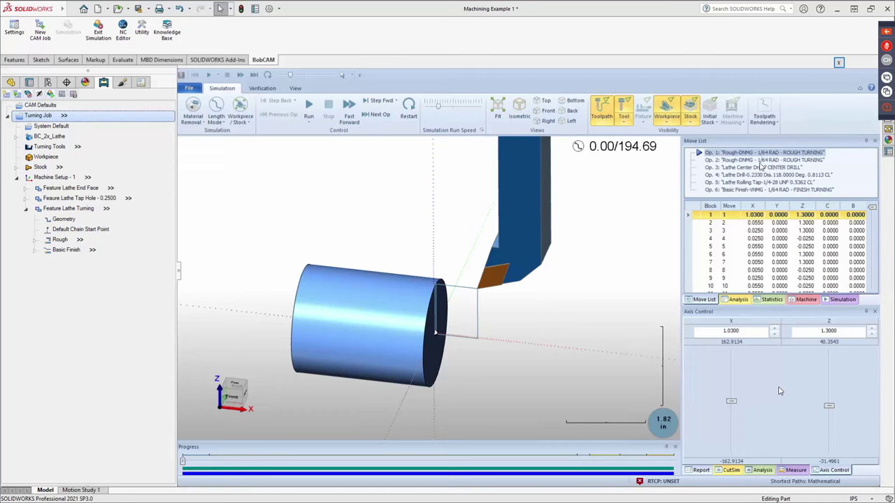
pyautogui.click(762, 167)
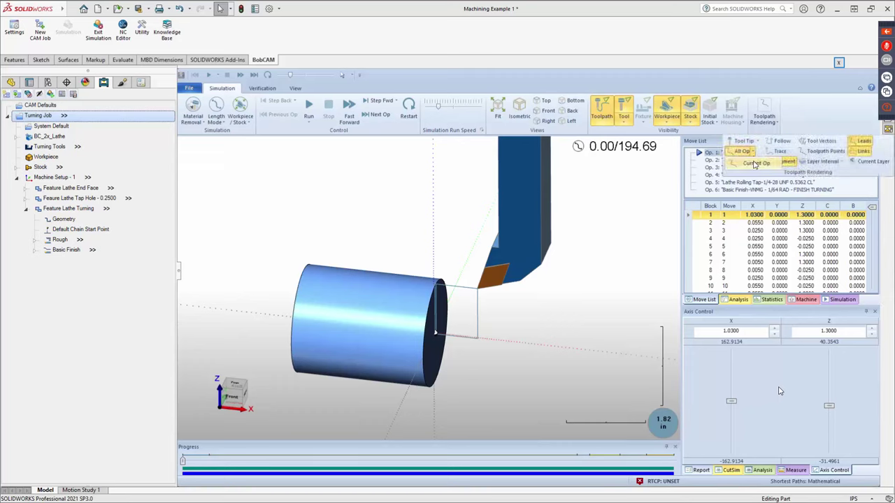
pyautogui.click(307, 111)
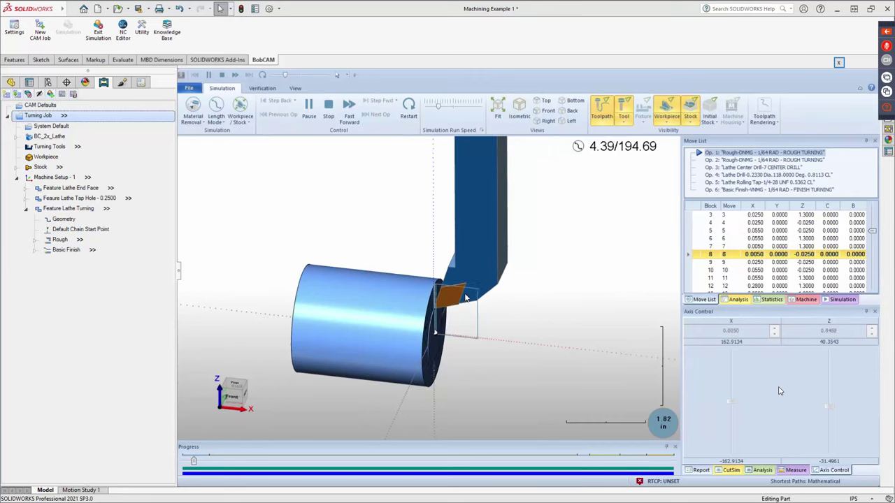
pyautogui.scroll(3, 426, 370)
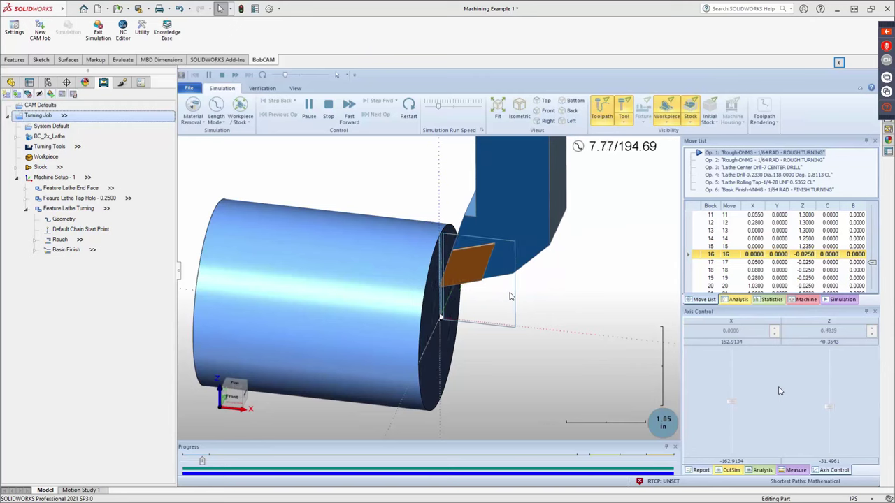
pyautogui.click(666, 118)
pyautogui.click(677, 165)
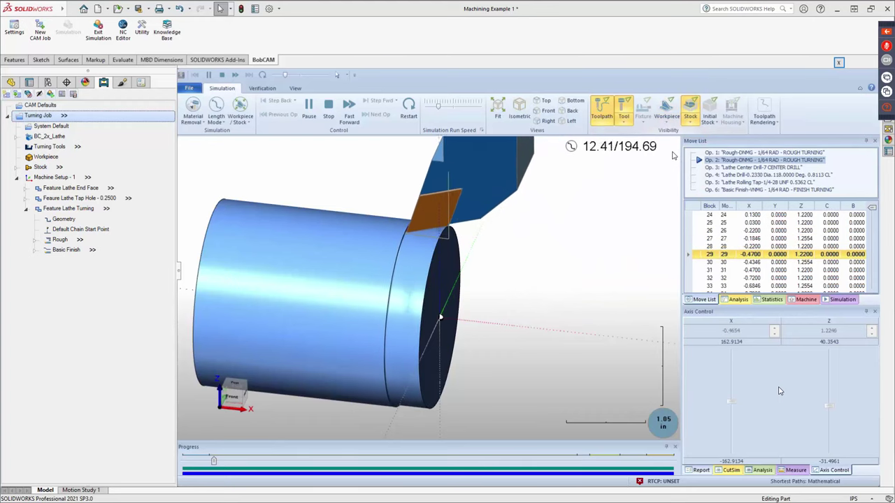
# - Make the stock transparent in the simulation view
pyautogui.click(689, 121)
pyautogui.click(698, 153)
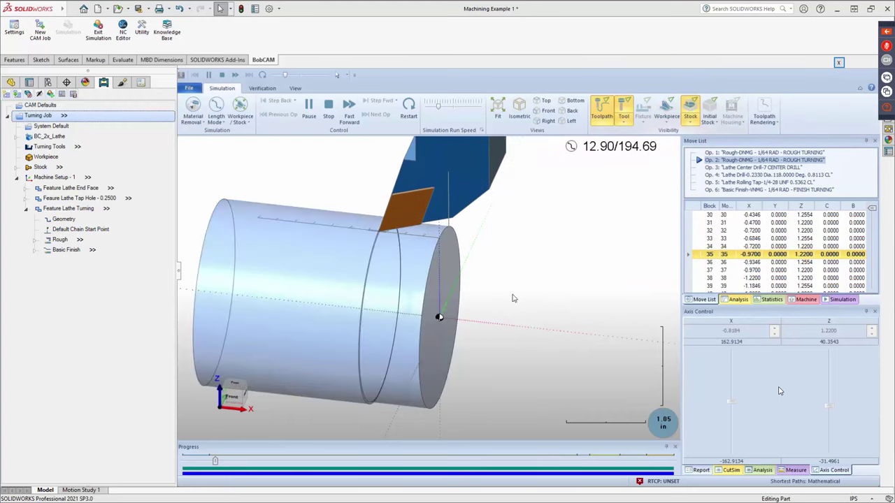
pyautogui.moveTo(438, 314); pyautogui.dragTo(458, 310, button='middle')
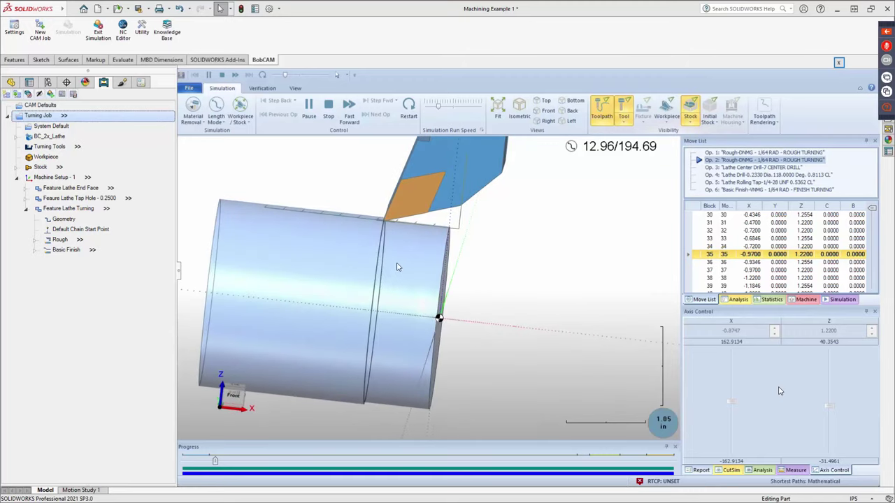
pyautogui.scroll(8, 408, 212)
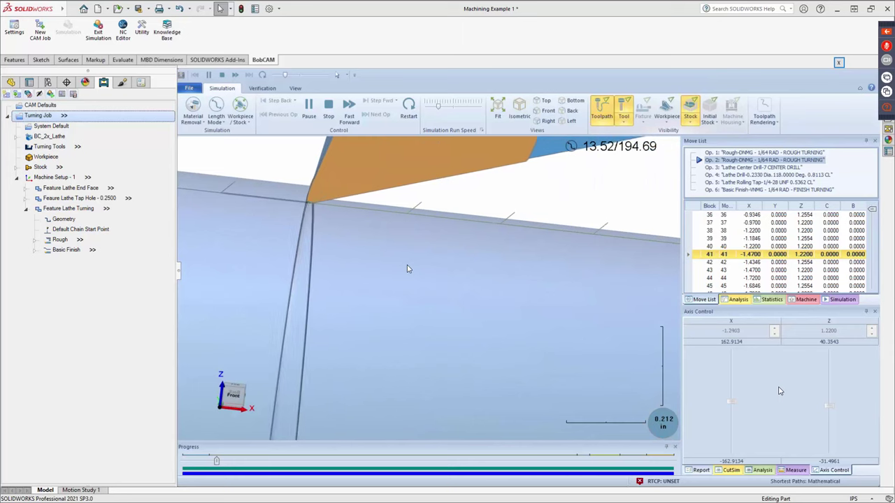
pyautogui.scroll(-8, 410, 267)
# - Show the workpiece again while the simulation plays to 194.69/194.69
pyautogui.click(666, 110)
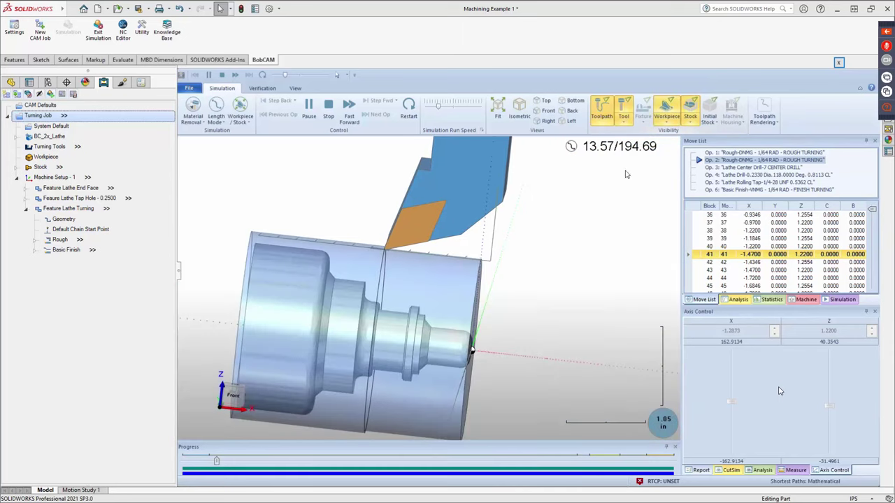
pyautogui.moveTo(551, 259); pyautogui.dragTo(427, 283, button='middle')
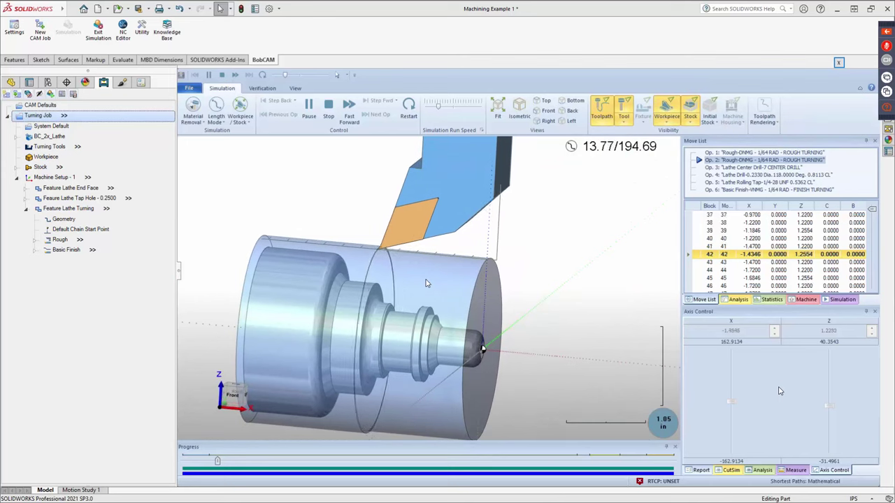
pyautogui.scroll(2, 461, 167)
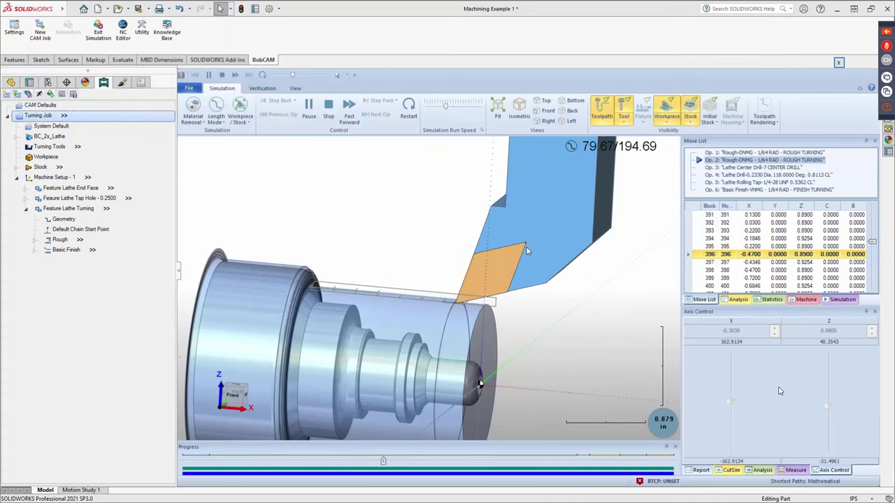
pyautogui.moveTo(528, 251); pyautogui.dragTo(394, 320, button='middle')
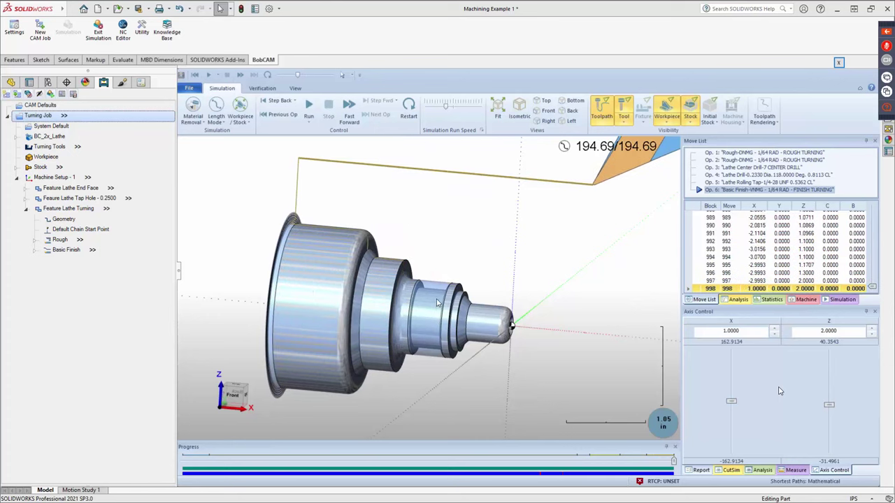
# - Open the collision report, jump to the block 753 collision, and step through neighbouring moves
pyautogui.click(701, 471)
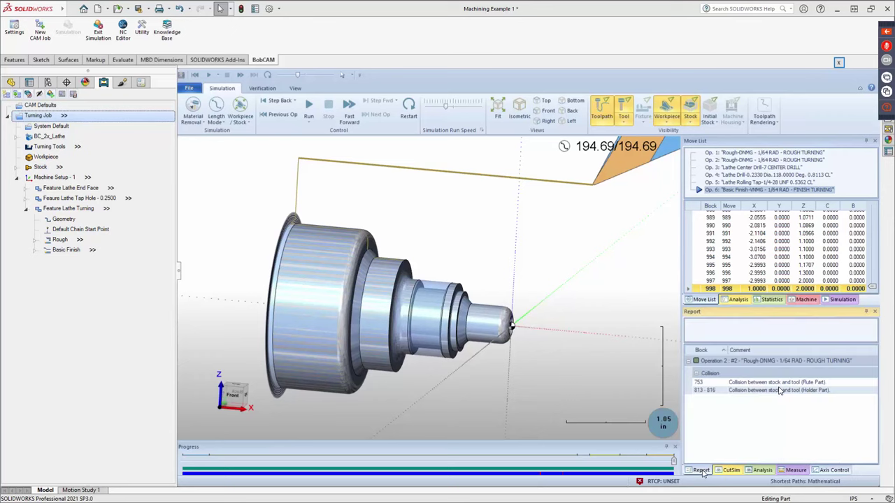
pyautogui.click(732, 383)
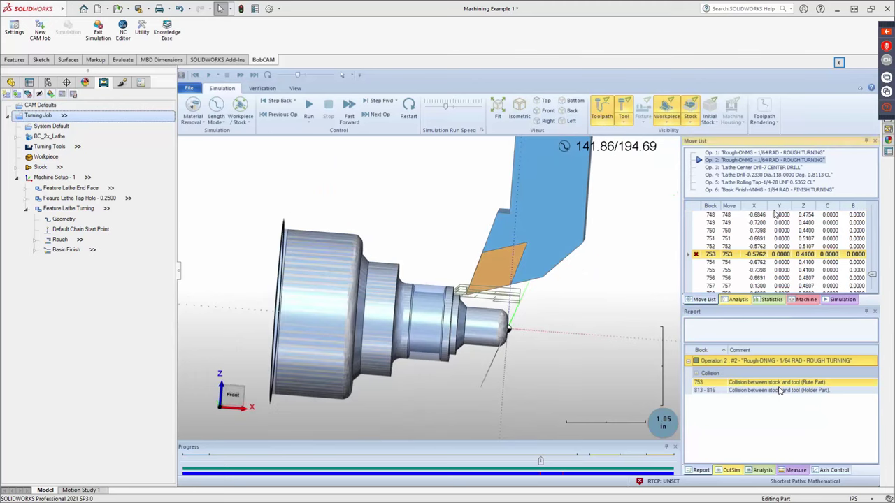
pyautogui.press('Down')
pyautogui.press('Down')
pyautogui.press('Down')
pyautogui.press('Down')
pyautogui.press('Down')
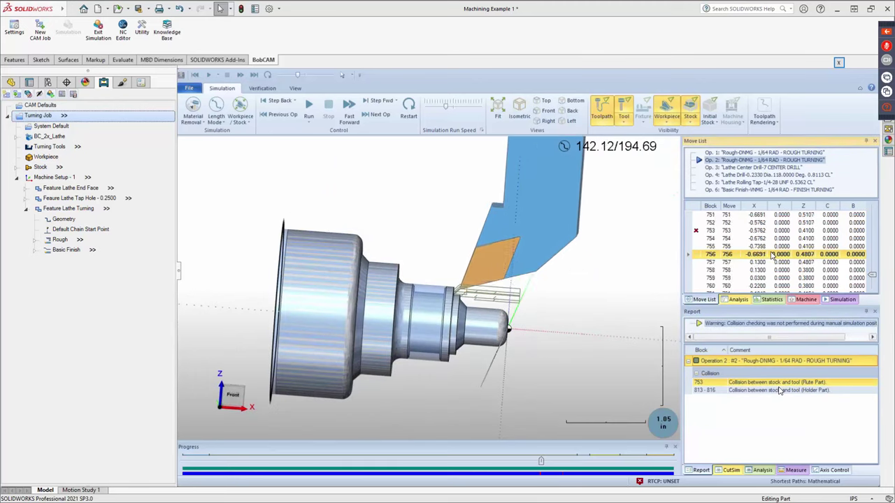
pyautogui.press('Down')
pyautogui.press('Down')
pyautogui.press('Down')
pyautogui.press('Down')
pyautogui.press('Up')
pyautogui.press('Up')
pyautogui.press('Up')
pyautogui.press('Up')
pyautogui.press('Up')
pyautogui.press('Up')
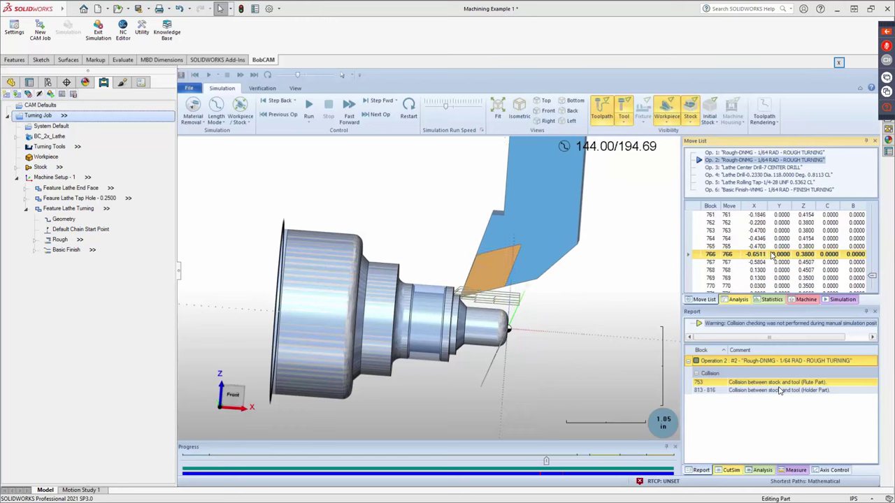
pyautogui.press('Up')
pyautogui.press('Up')
pyautogui.press('Up')
pyautogui.press('Up')
pyautogui.press('Down')
pyautogui.press('Down')
pyautogui.press('Down')
pyautogui.press('Down')
pyautogui.press('Down')
pyautogui.press('Down')
pyautogui.press('Down')
pyautogui.press('Down')
pyautogui.press('Down')
pyautogui.press('Down')
pyautogui.press('Down')
pyautogui.press('Down')
pyautogui.press('Down')
pyautogui.press('Down')
pyautogui.press('Down')
pyautogui.press('Down')
pyautogui.press('Down')
pyautogui.press('Down')
pyautogui.press('Down')
pyautogui.press('Down')
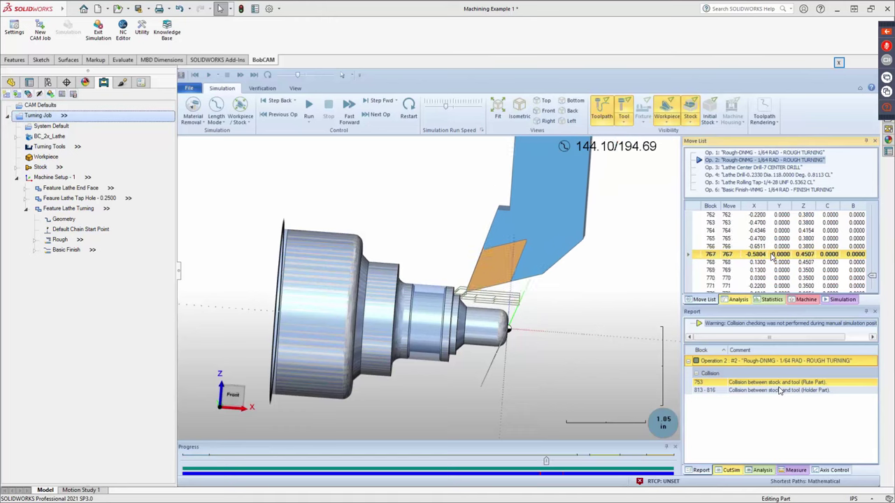
# - Step ahead to review the collision at blocks 813–816, then return to block 753
pyautogui.press('Down')
pyautogui.press('Down')
pyautogui.press('Down')
pyautogui.press('Down')
pyautogui.press('Down')
pyautogui.press('Down')
pyautogui.press('Down')
pyautogui.press('Down')
pyautogui.press('Down')
pyautogui.press('Down')
pyautogui.press('Down')
pyautogui.press('Down')
pyautogui.press('Down')
pyautogui.press('Down')
pyautogui.press('Down')
pyautogui.press('Down')
pyautogui.press('Down')
pyautogui.press('Down')
pyautogui.press('Down')
pyautogui.press('Down')
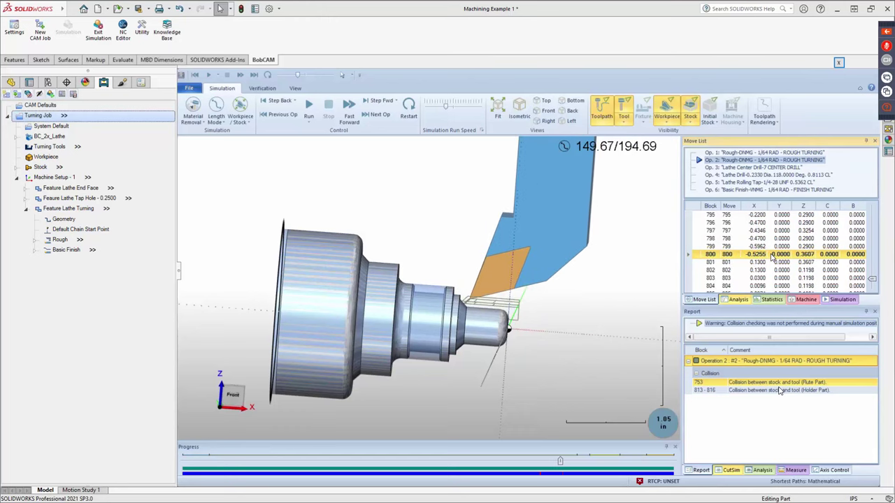
pyautogui.press('Down')
pyautogui.press('Down')
pyautogui.press('Down')
pyautogui.press('Down')
pyautogui.press('Down')
pyautogui.press('Down')
pyautogui.press('Down')
pyautogui.press('Up')
pyautogui.press('Up')
pyautogui.press('Down')
pyautogui.press('Down')
pyautogui.press('Down')
pyautogui.press('Down')
pyautogui.press('Down')
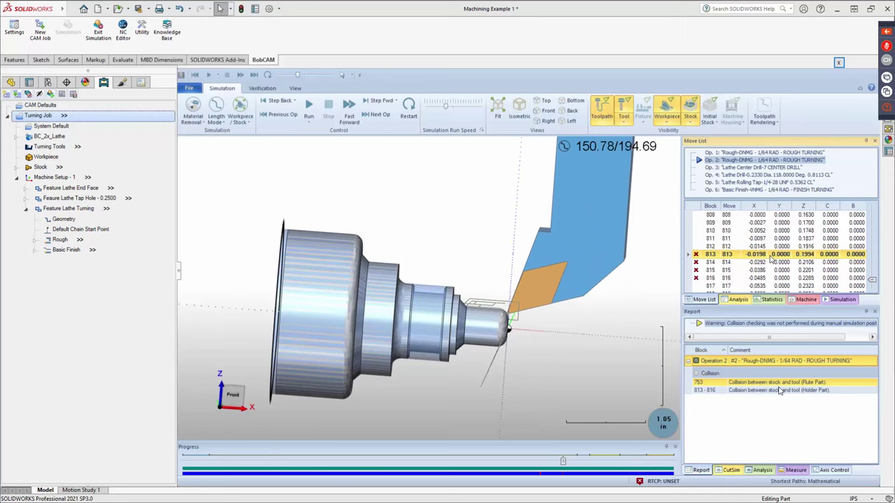
pyautogui.press('Up')
pyautogui.press('Up')
pyautogui.press('Up')
pyautogui.click(747, 390)
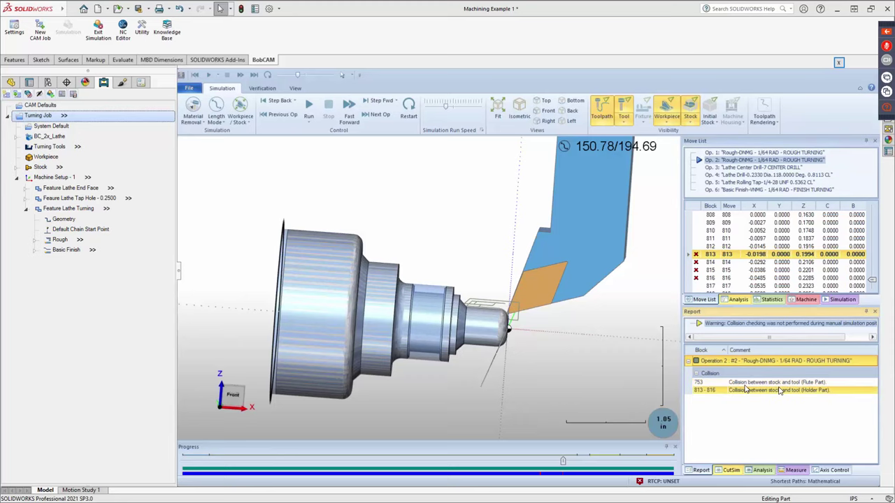
pyautogui.click(745, 382)
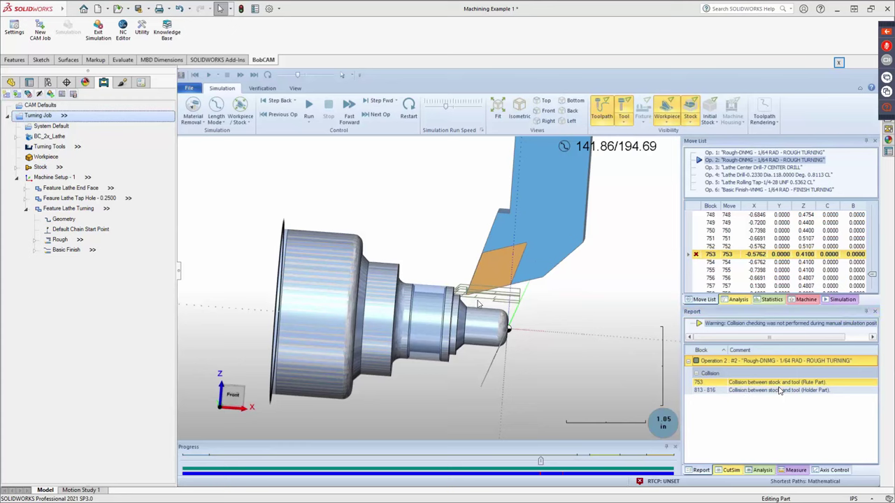
# - Close the simulation and return to the part
pyautogui.click(840, 62)
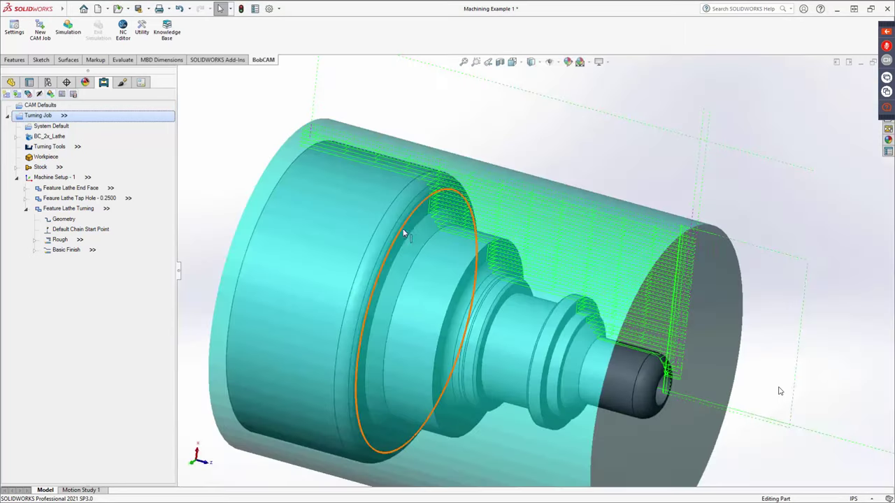
pyautogui.scroll(3, 495, 149)
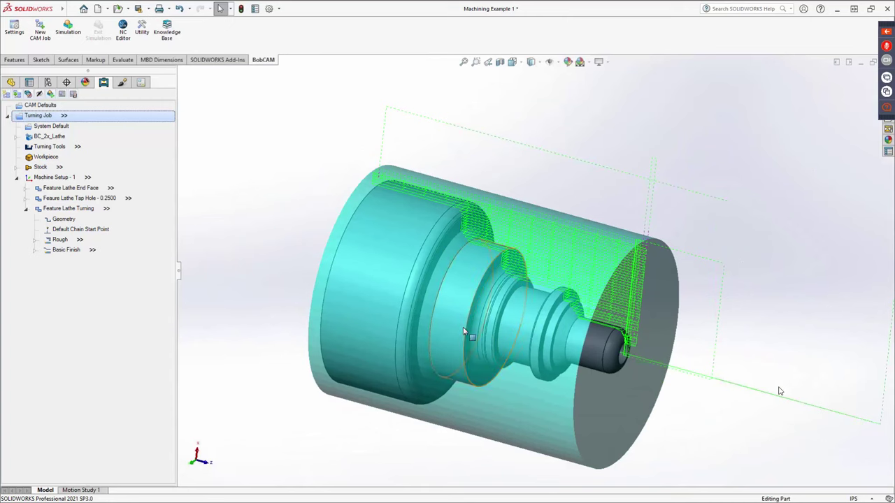
pyautogui.moveTo(526, 309)
pyautogui.mouseDown(button='middle')
pyautogui.moveTo(490, 325)
pyautogui.moveTo(536, 308)
pyautogui.mouseUp(button='middle')
pyautogui.scroll(-3, 537, 336)
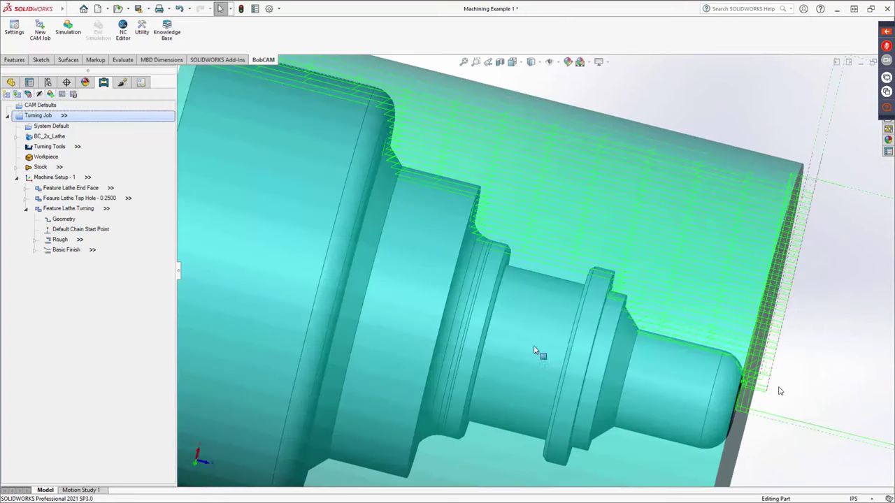
# - Add a Lathe Groove feature to Machine Setup - 1 and start its geometry selection
pyautogui.click(26, 208)
pyautogui.rightClick(45, 179)
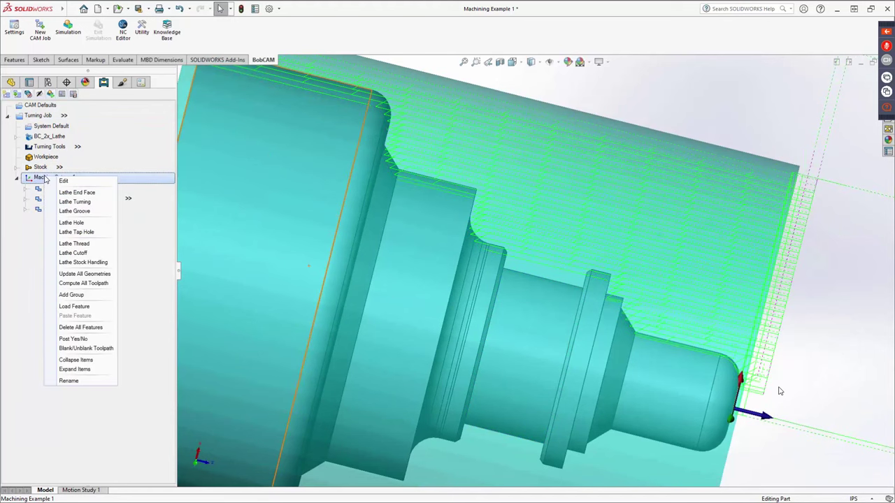
pyautogui.click(93, 212)
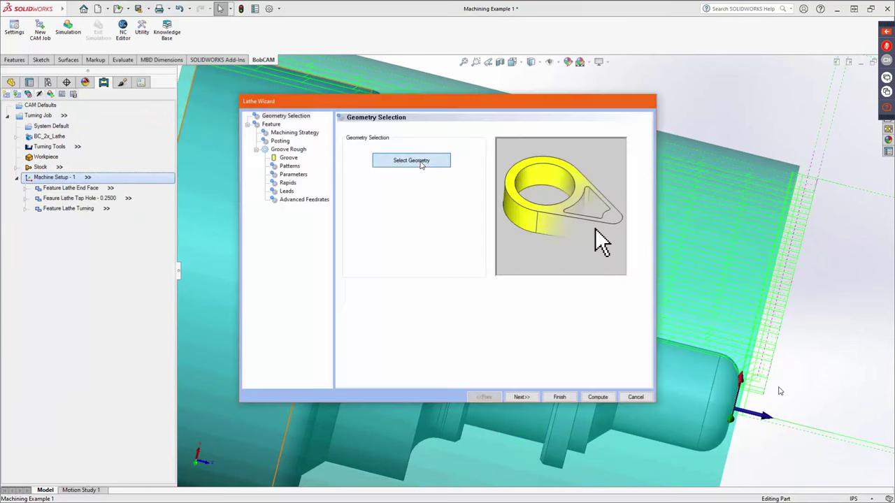
pyautogui.click(417, 160)
# - Pick the five groove faces on the shaft as Face<1> through Face<5>
pyautogui.scroll(-5, 524, 274)
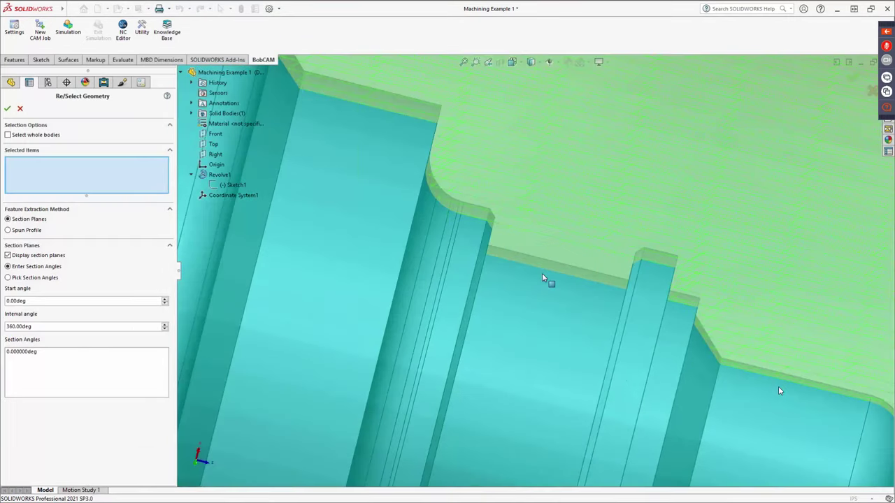
pyautogui.click(515, 283)
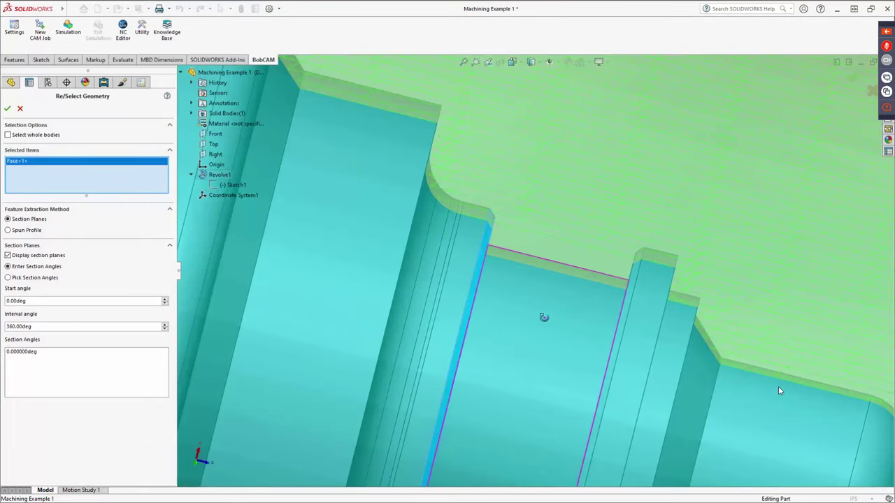
pyautogui.scroll(4, 535, 310)
pyautogui.click(511, 248)
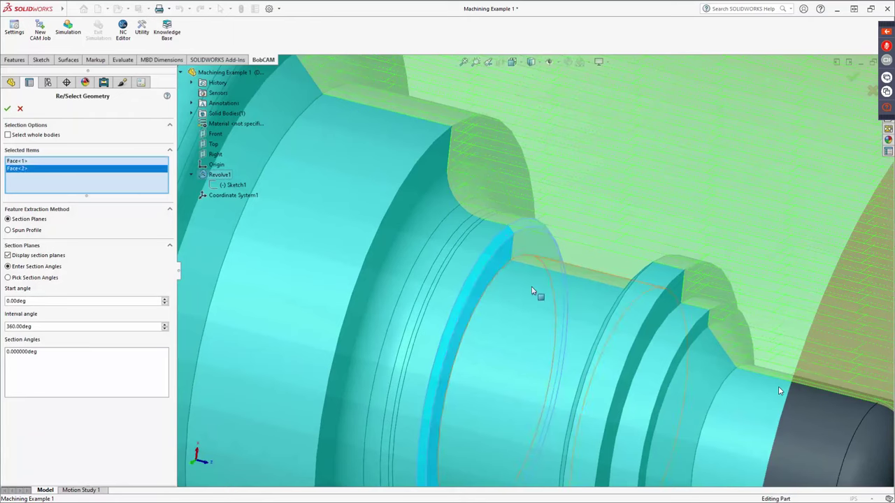
pyautogui.click(536, 294)
pyautogui.scroll(-3, 518, 343)
pyautogui.click(594, 294)
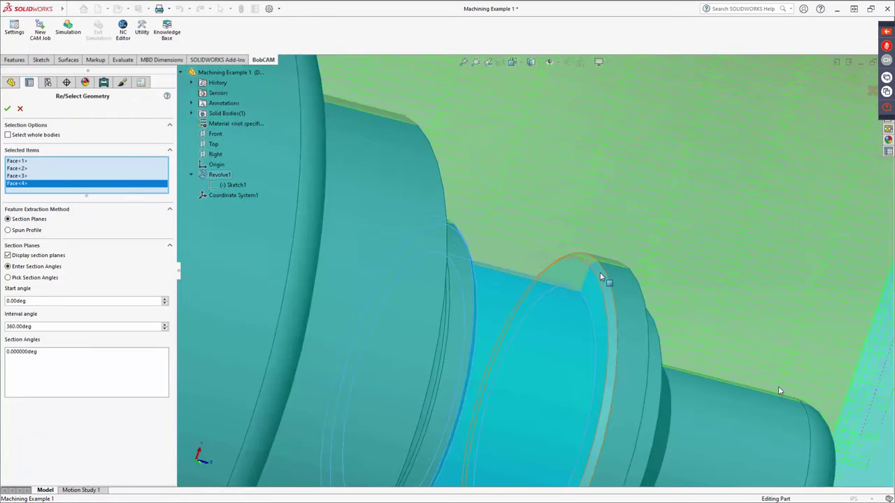
pyautogui.click(603, 276)
pyautogui.moveTo(730, 214); pyautogui.dragTo(691, 216, button='middle')
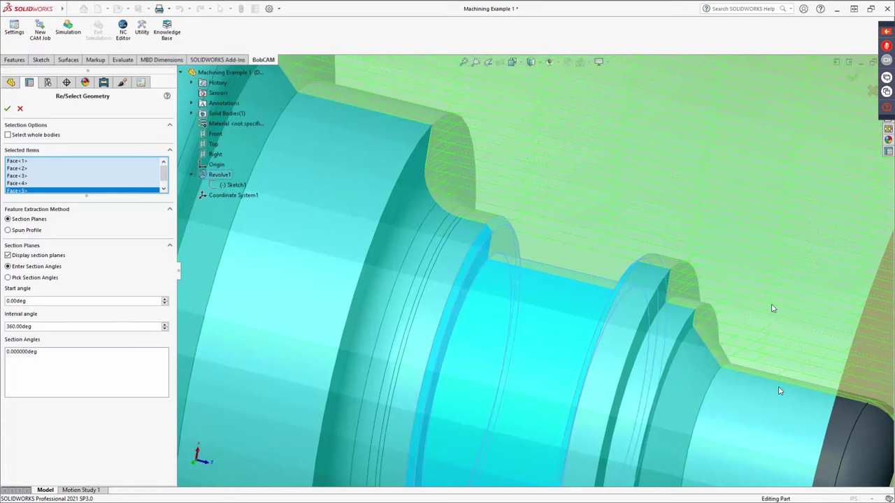
# - Confirm the groove faces and set Top of Feature to From Geometry
pyautogui.click(7, 109)
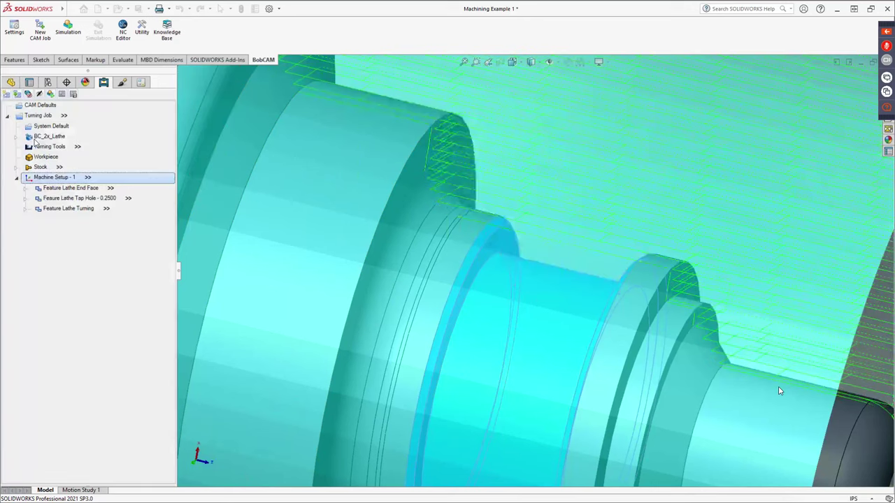
pyautogui.click(520, 397)
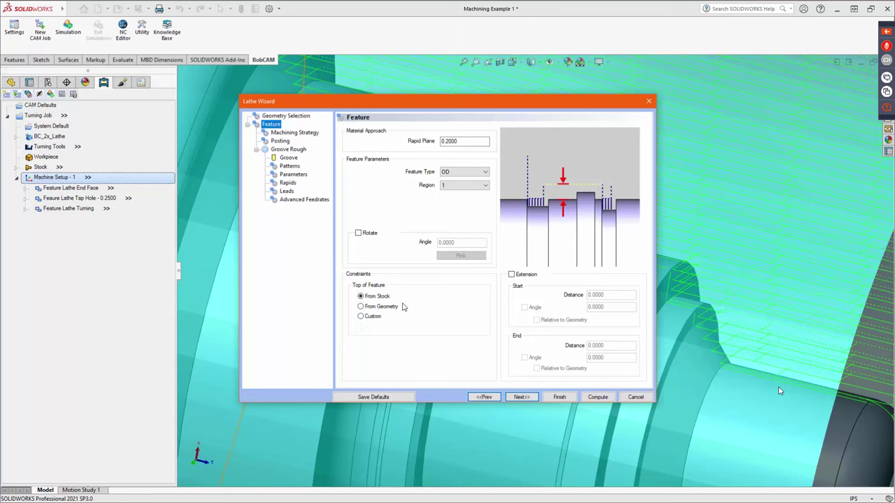
pyautogui.click(365, 298)
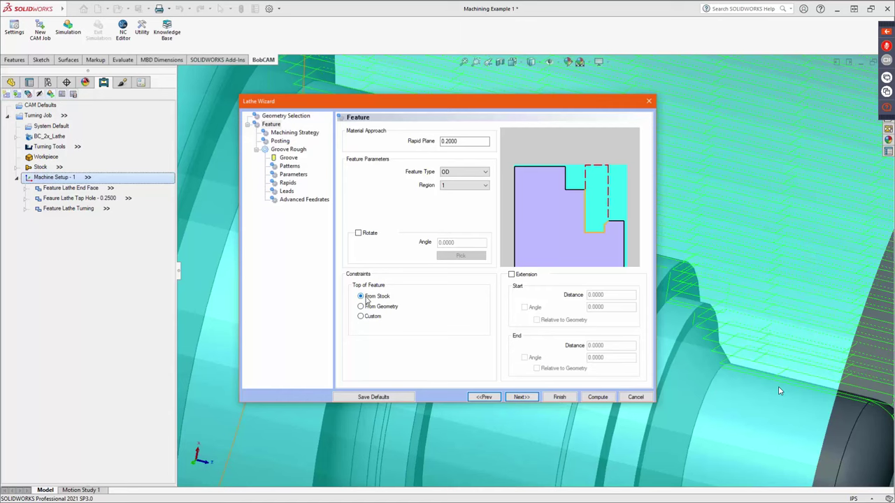
pyautogui.click(371, 308)
# - Choose the Groove Rough/Finish strategy and advance to the 1/8 WIDE OD groove tool page
pyautogui.click(524, 397)
pyautogui.click(403, 155)
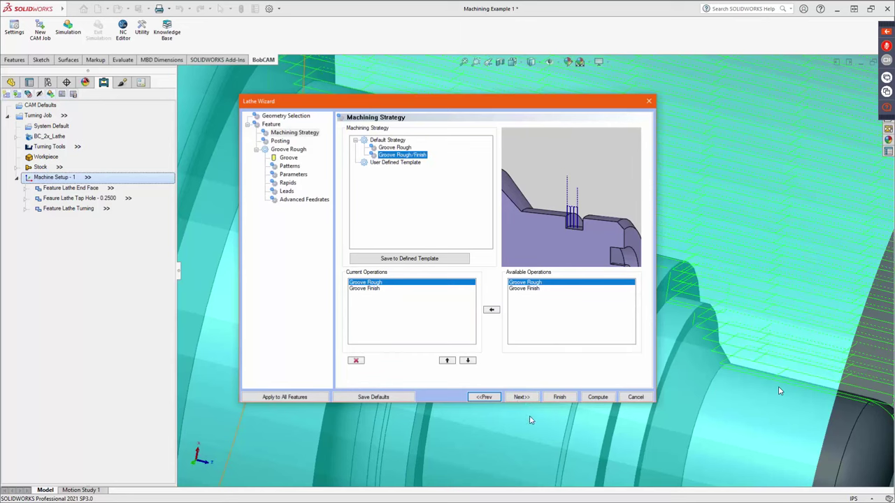
pyautogui.click(520, 398)
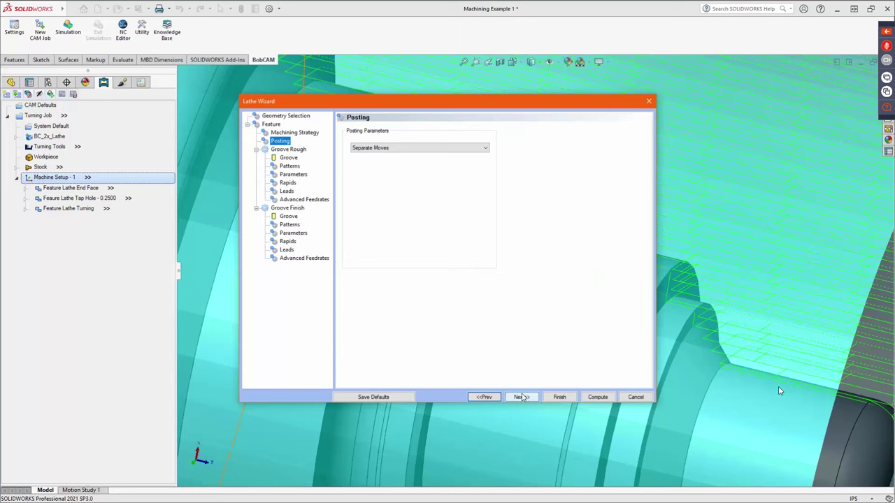
pyautogui.click(521, 397)
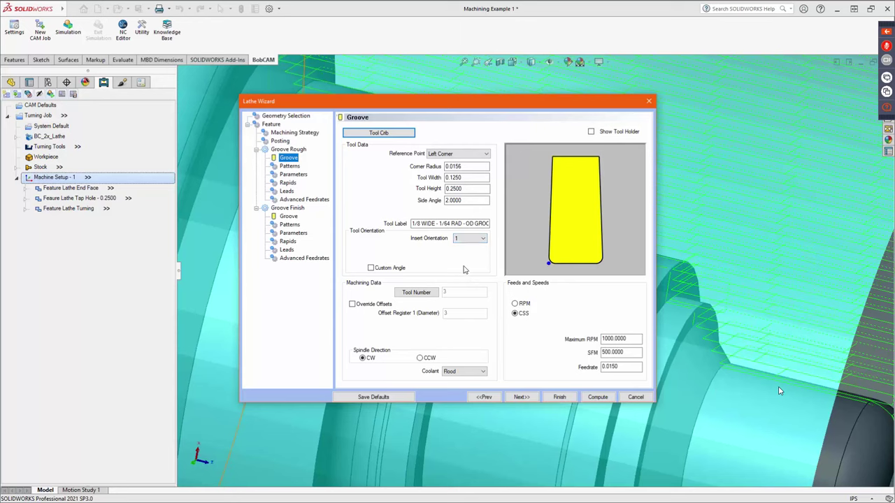
# - Show the tool holder and change the groove tool's corner radius to 0.0080
pyautogui.click(591, 132)
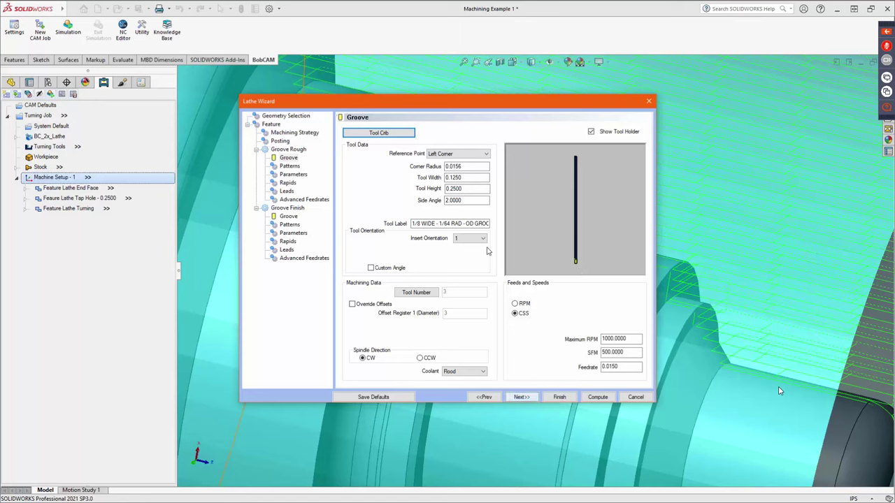
pyautogui.doubleClick(450, 166)
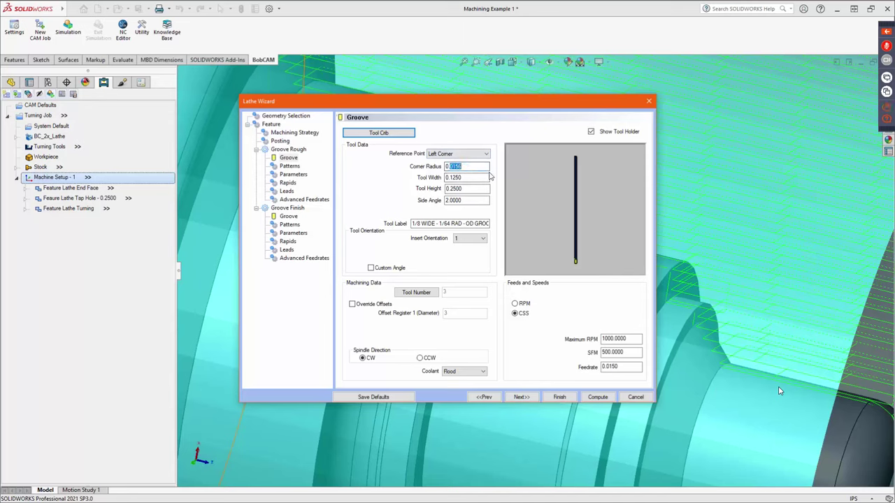
pyautogui.write('0.0080')
pyautogui.click(524, 395)
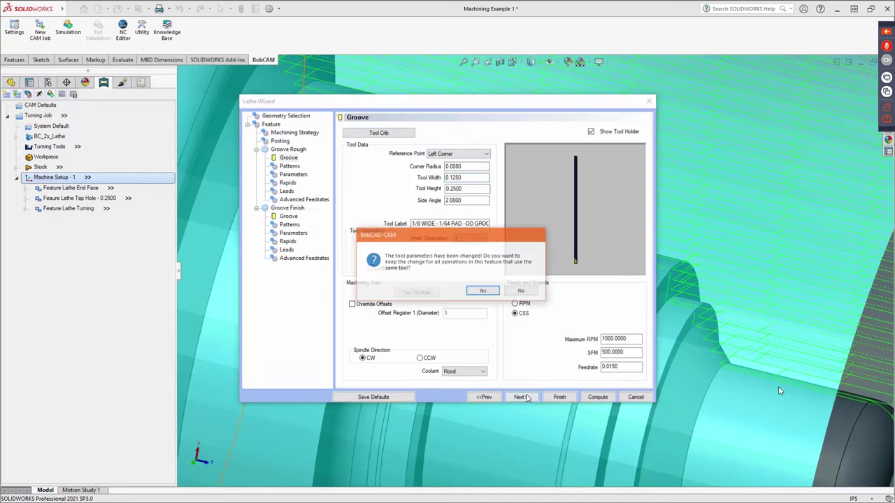
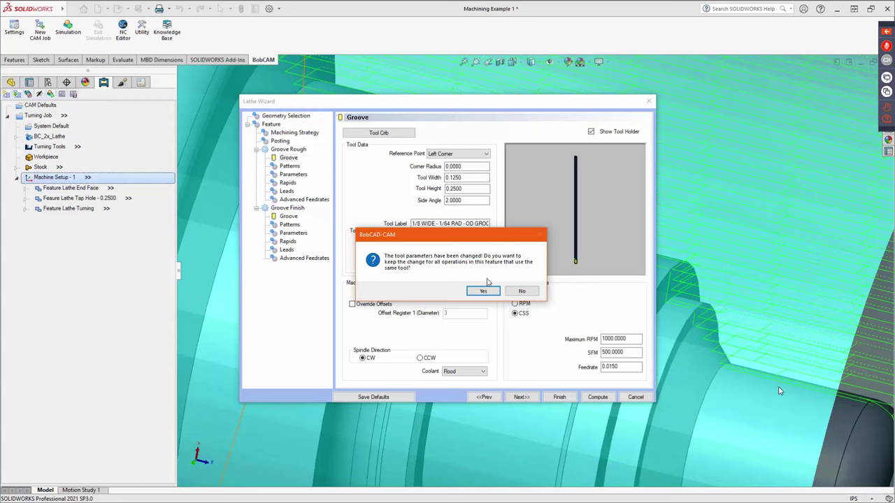
# - Apply the groove tool change to all operations of the feature and return to the groove Feature page
pyautogui.click(485, 291)
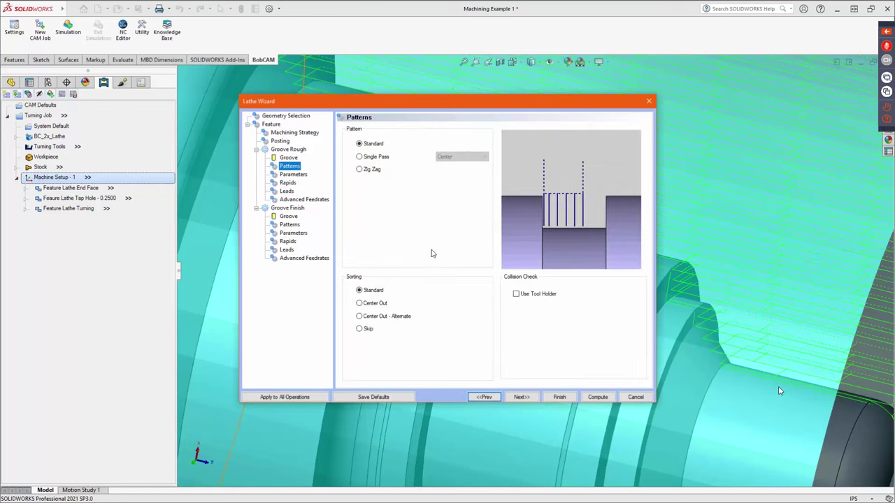
pyautogui.click(270, 127)
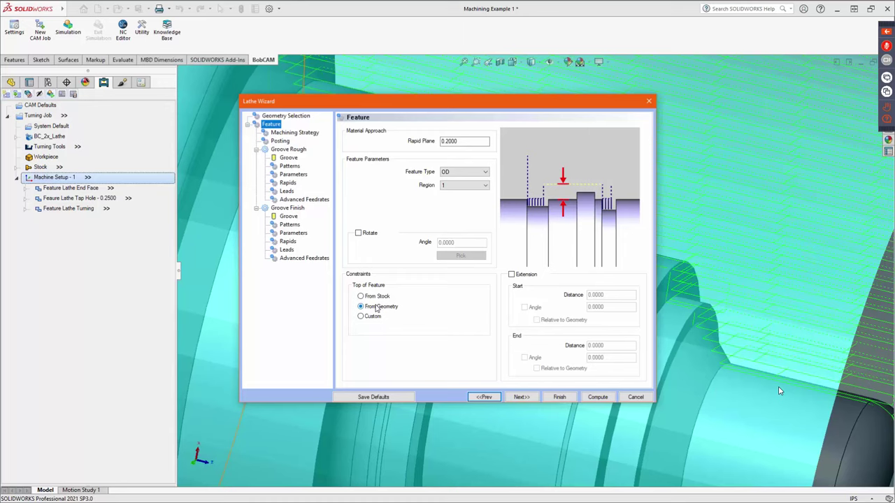
# - Compare the Custom and From Stock Top of Feature options, keeping From Geometry for the groove
pyautogui.click(378, 307)
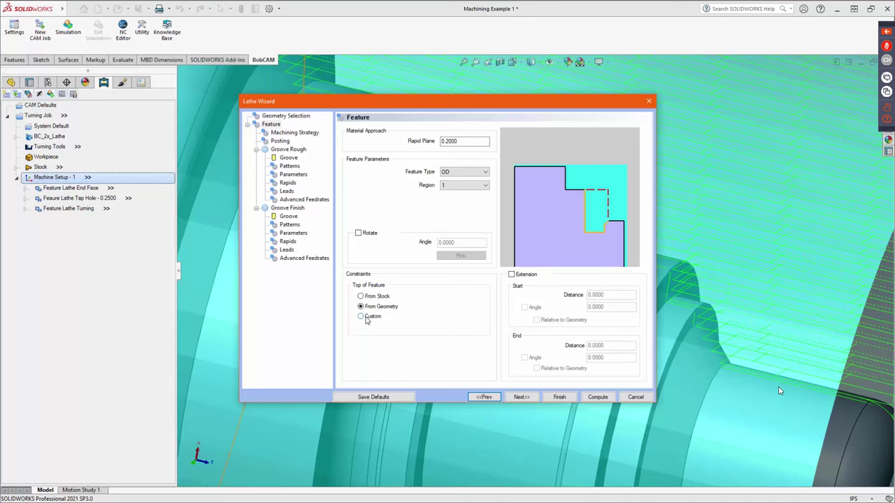
pyautogui.click(366, 317)
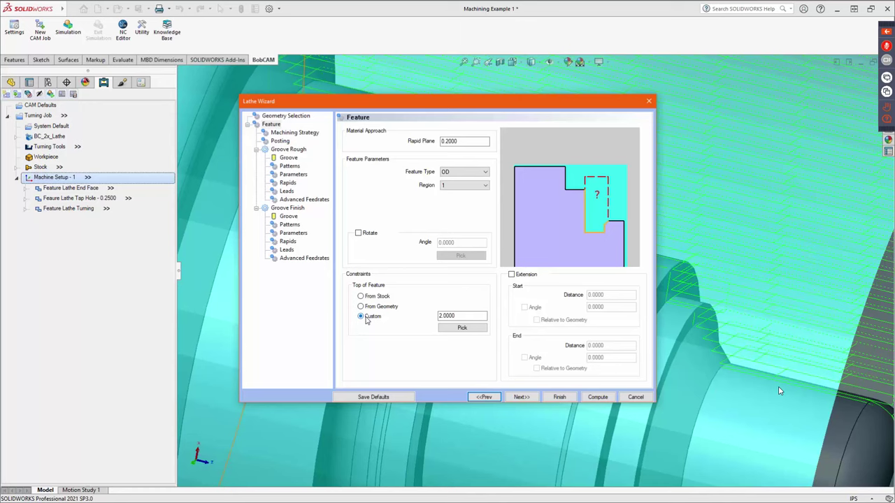
pyautogui.click(367, 297)
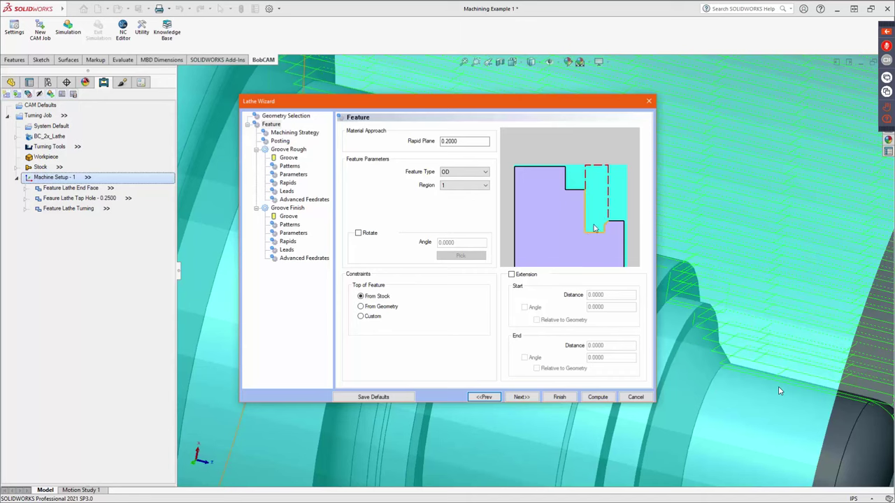
pyautogui.click(387, 308)
# - Try the Single Pass and Zig Zag rough groove patterns, then settle on the Standard pattern
pyautogui.click(288, 157)
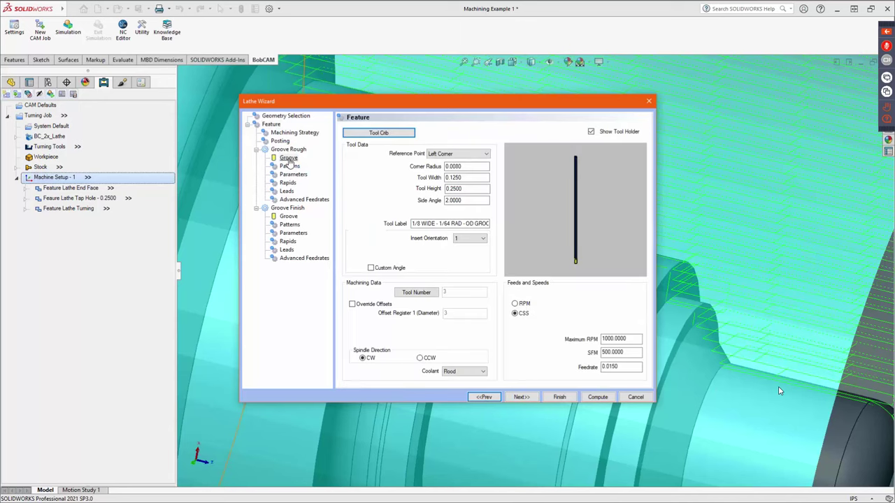
pyautogui.click(521, 397)
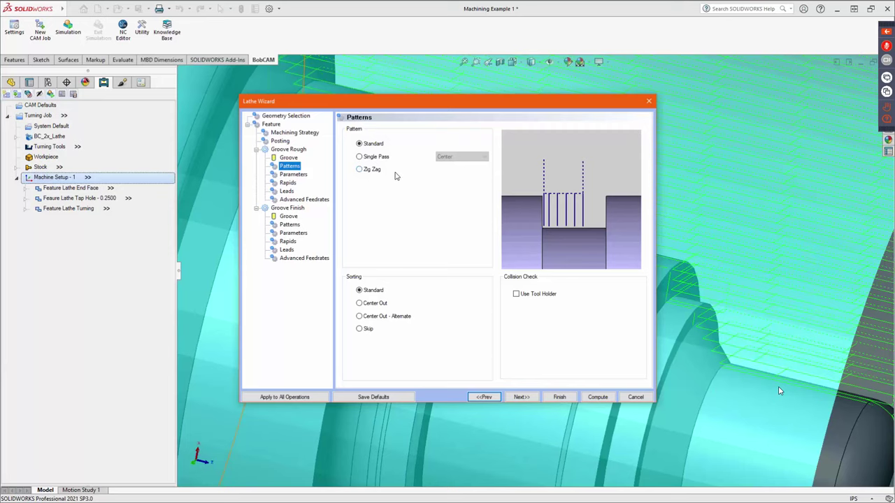
pyautogui.click(375, 145)
pyautogui.click(377, 156)
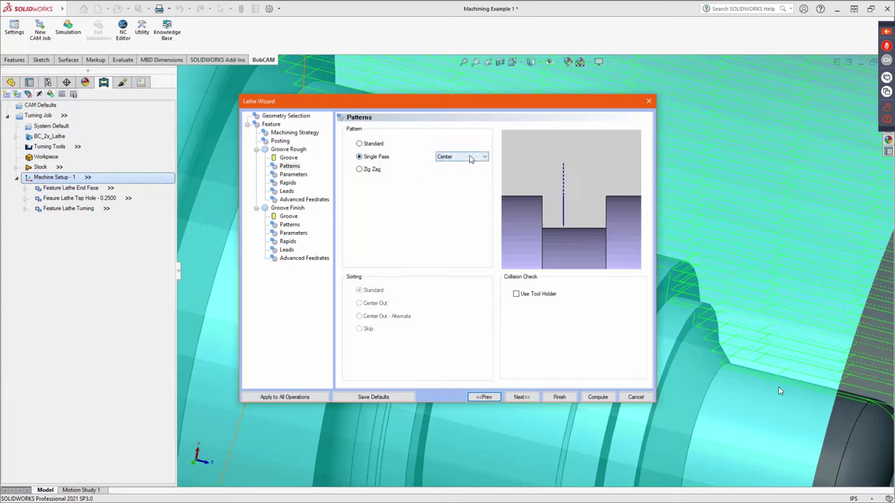
pyautogui.click(368, 171)
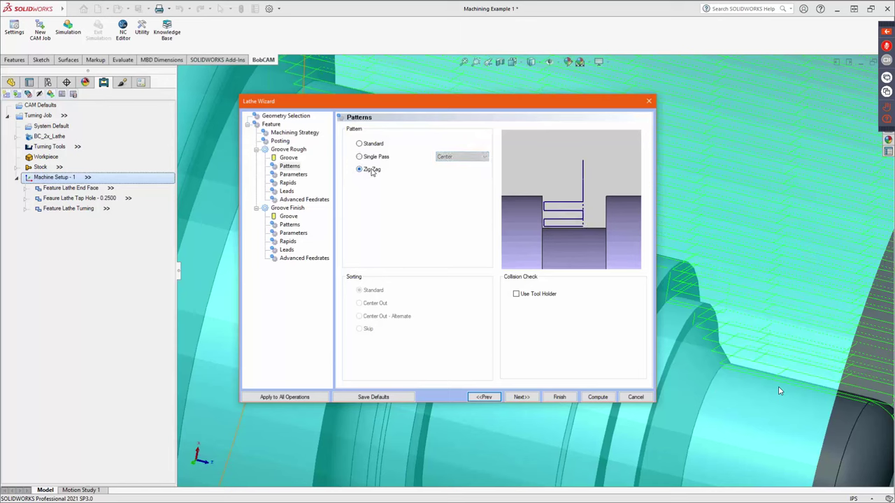
pyautogui.click(360, 143)
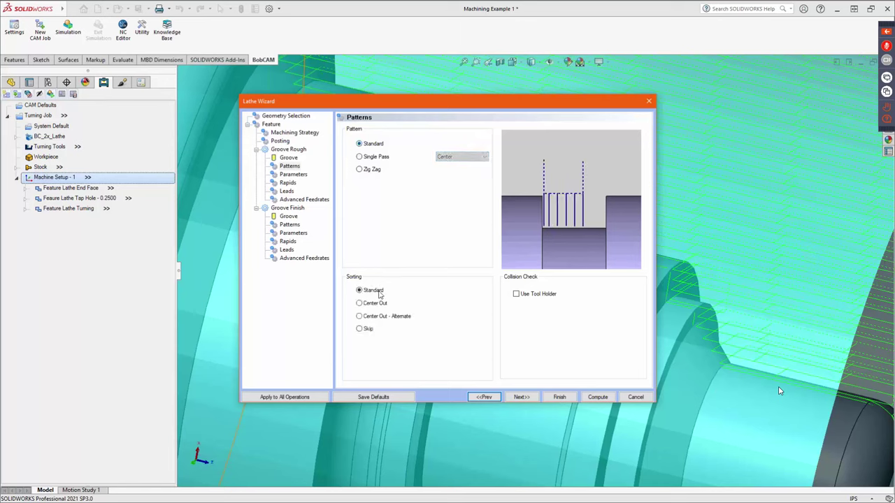
pyautogui.click(373, 292)
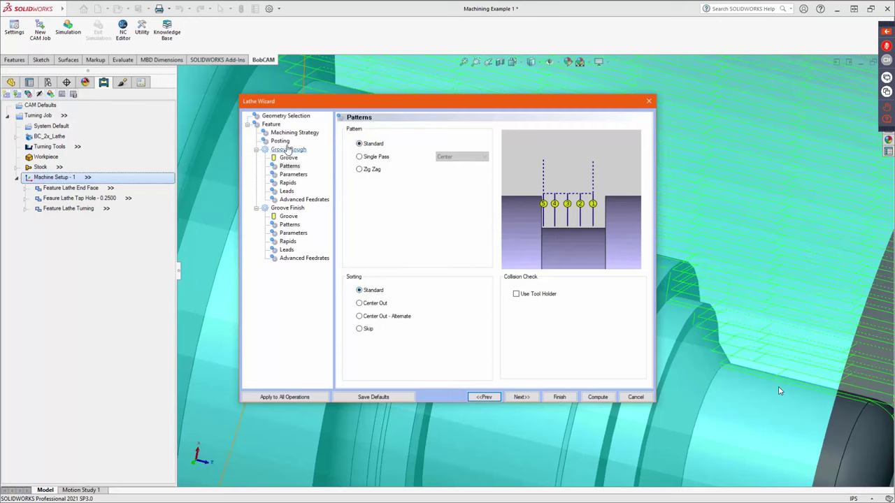
pyautogui.click(271, 124)
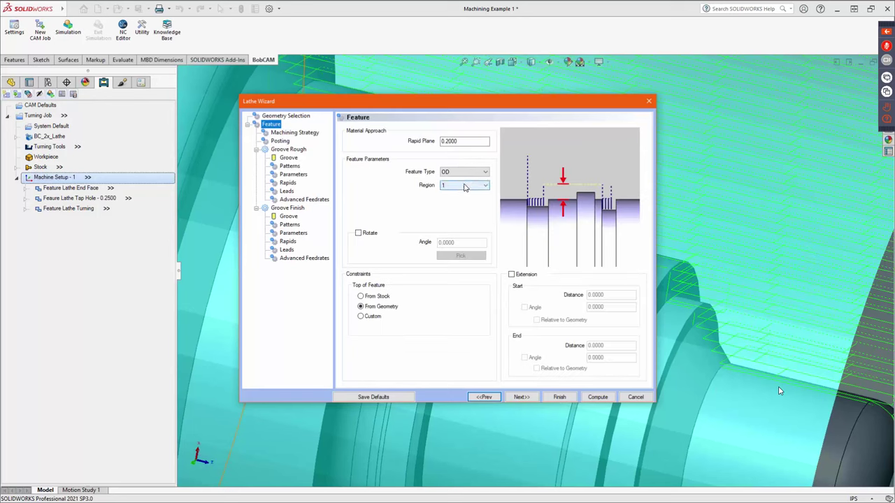
# - Preview the Center Out, Alternating and Skip pass sorting, leaving rough groove sorting on Standard
pyautogui.click(290, 166)
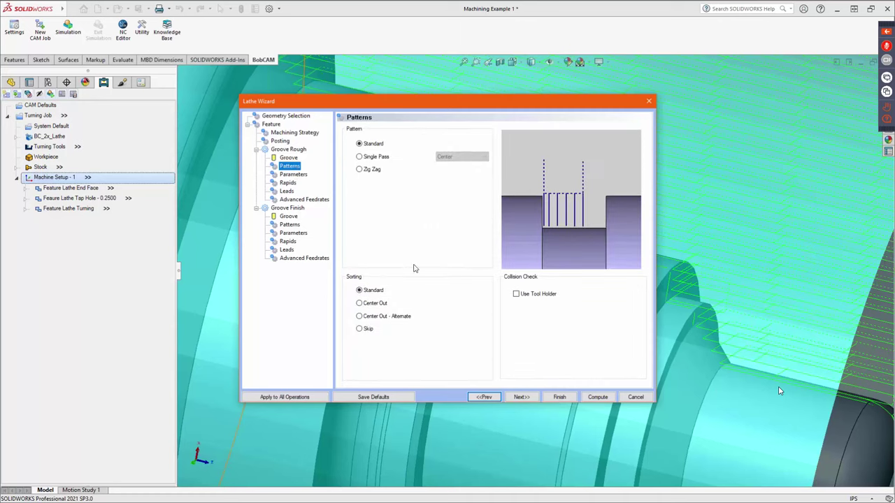
pyautogui.click(369, 290)
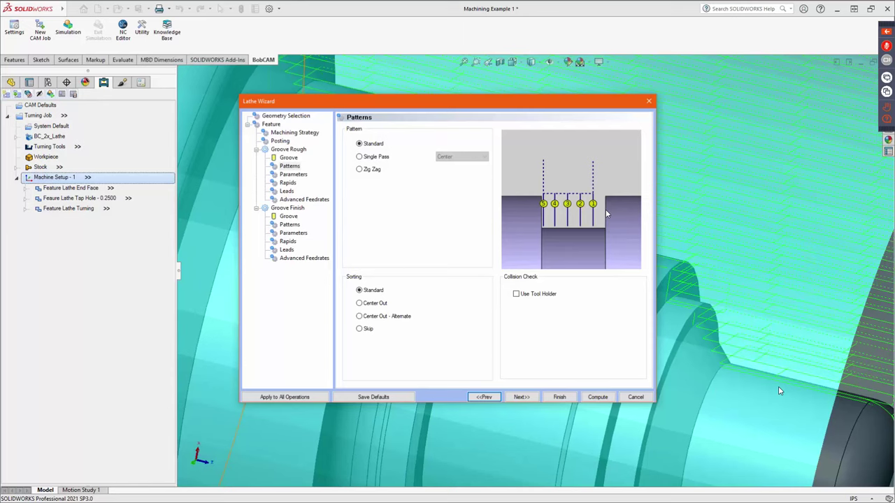
pyautogui.click(365, 303)
pyautogui.click(369, 318)
pyautogui.click(360, 329)
pyautogui.click(371, 290)
# - Turn off the Use Tool Holder collision check for the rough groove
pyautogui.click(483, 396)
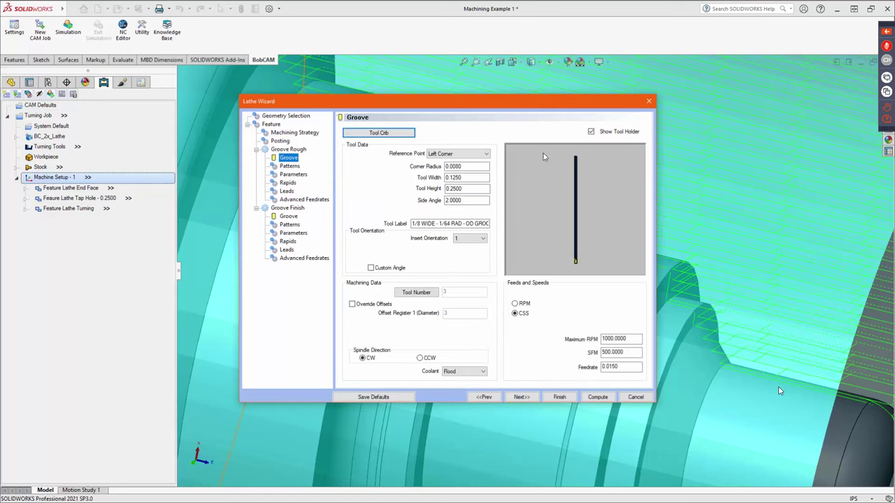
pyautogui.click(529, 395)
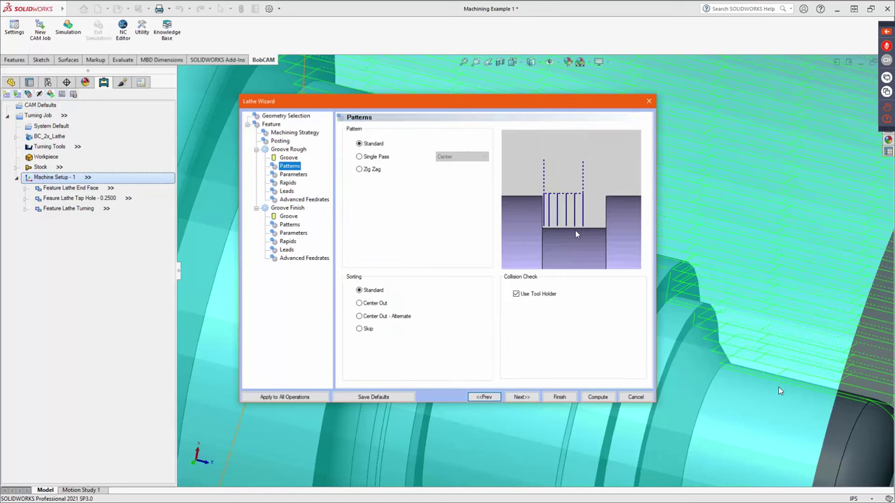
pyautogui.click(516, 293)
pyautogui.click(528, 397)
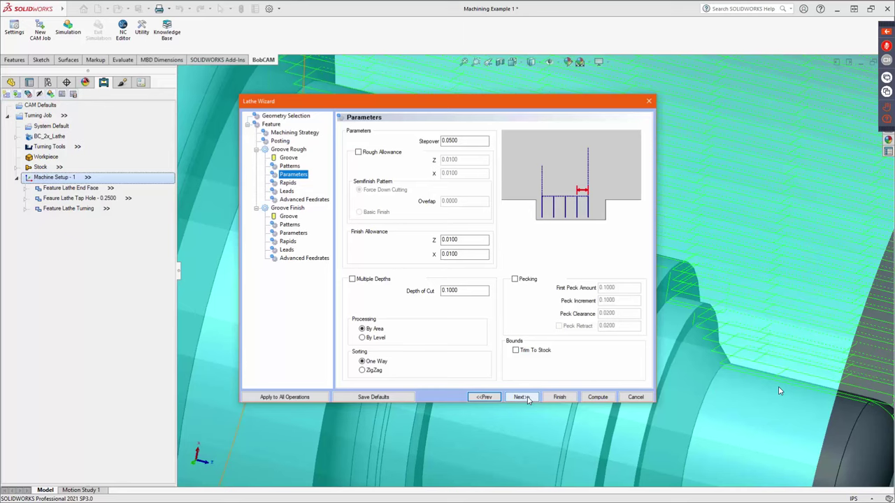
# - Set rough groove sorting to ZigZag and processing By Area, with Multiple Depths off
pyautogui.click(467, 141)
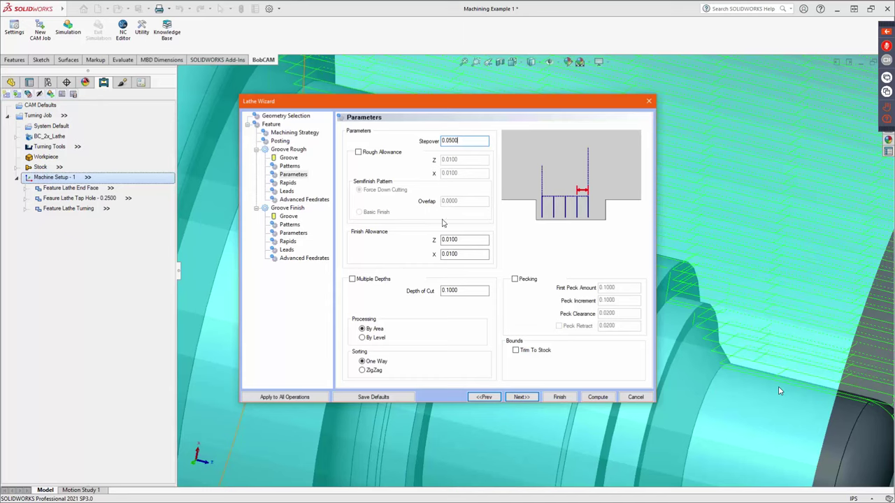
pyautogui.click(462, 240)
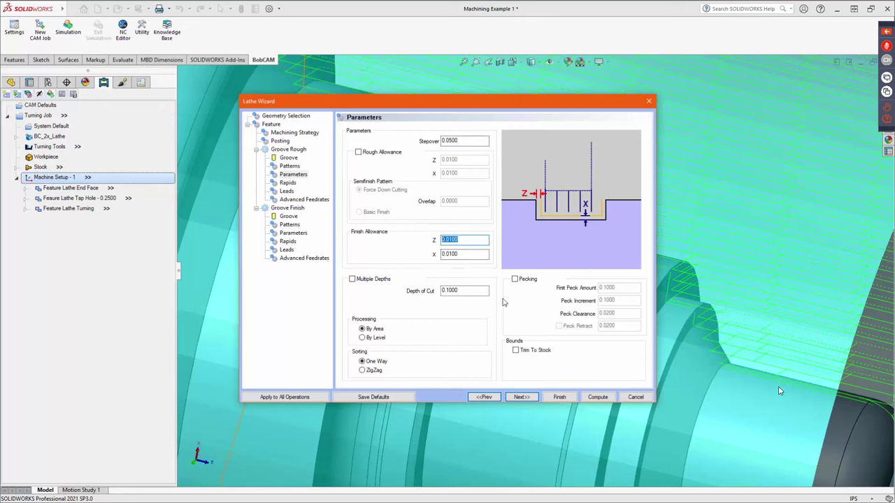
pyautogui.click(381, 280)
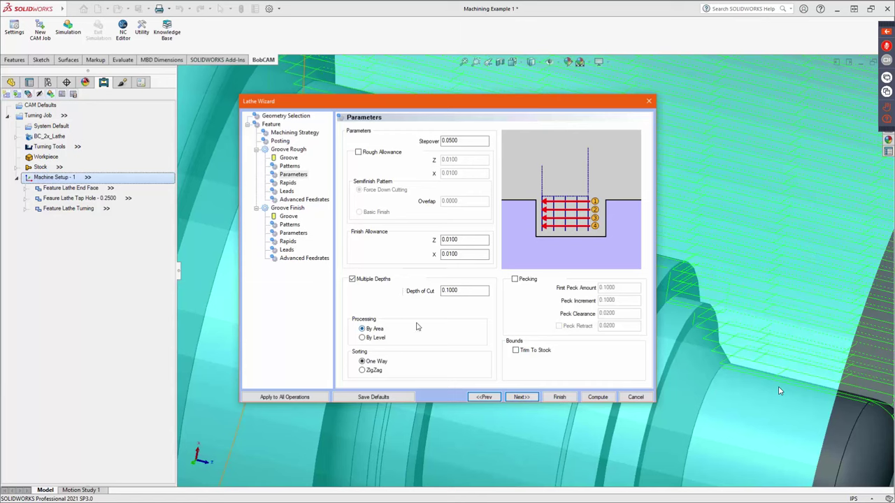
pyautogui.click(467, 291)
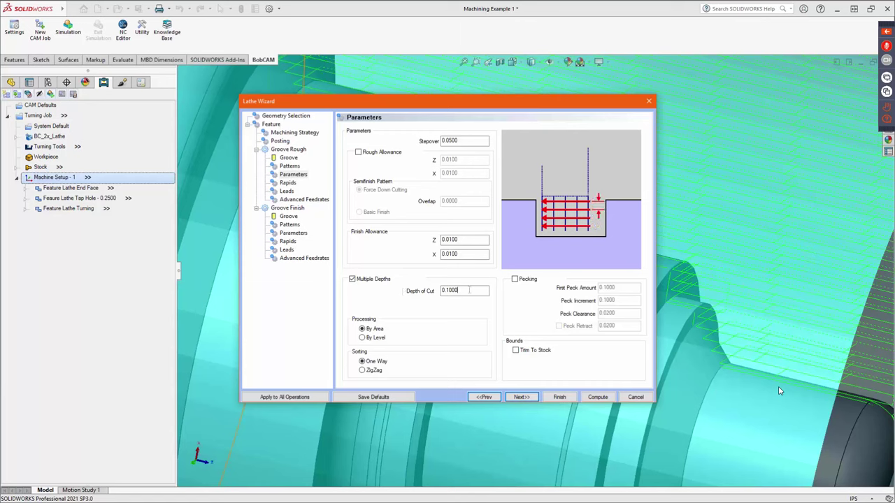
pyautogui.click(374, 328)
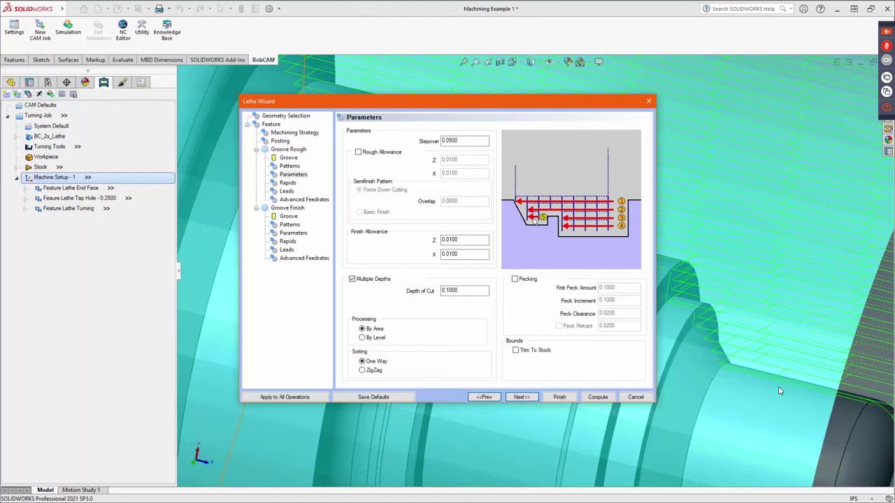
pyautogui.click(373, 371)
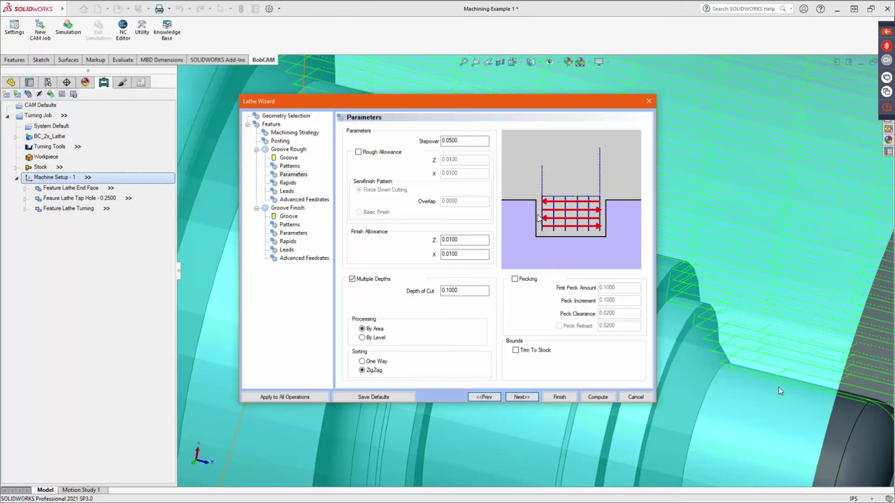
pyautogui.click(376, 341)
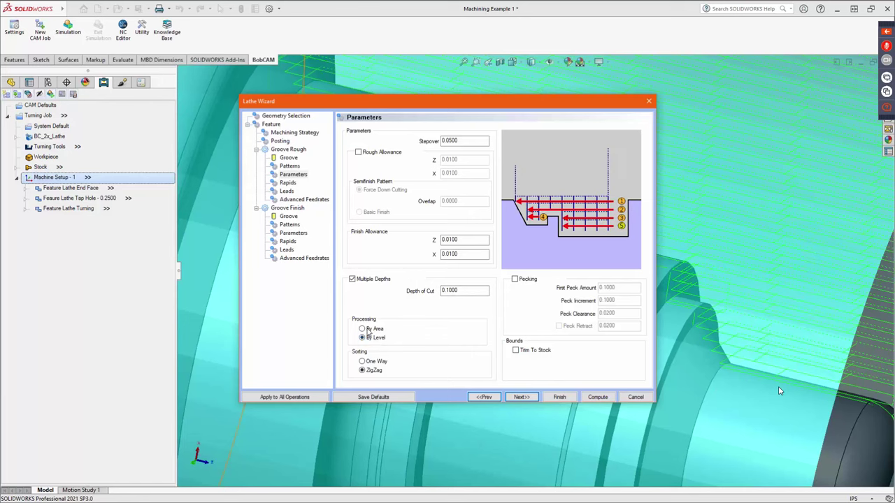
pyautogui.click(368, 331)
pyautogui.click(353, 280)
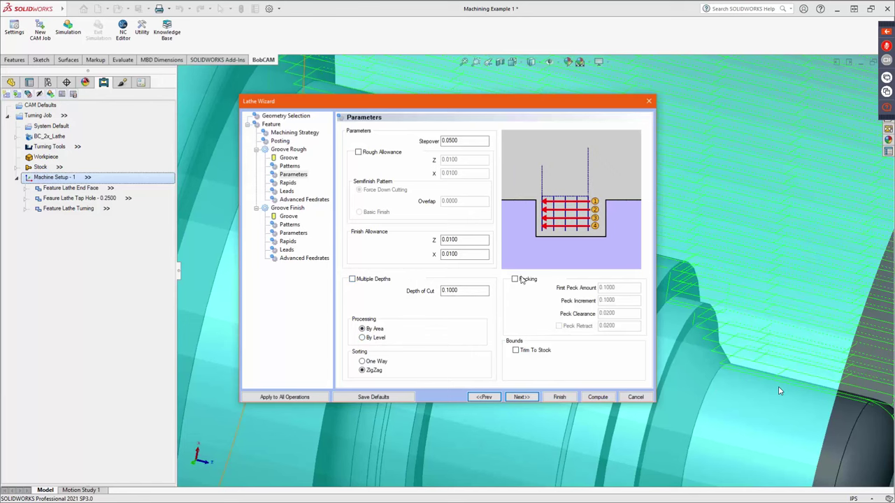
pyautogui.click(515, 279)
pyautogui.press('Tab')
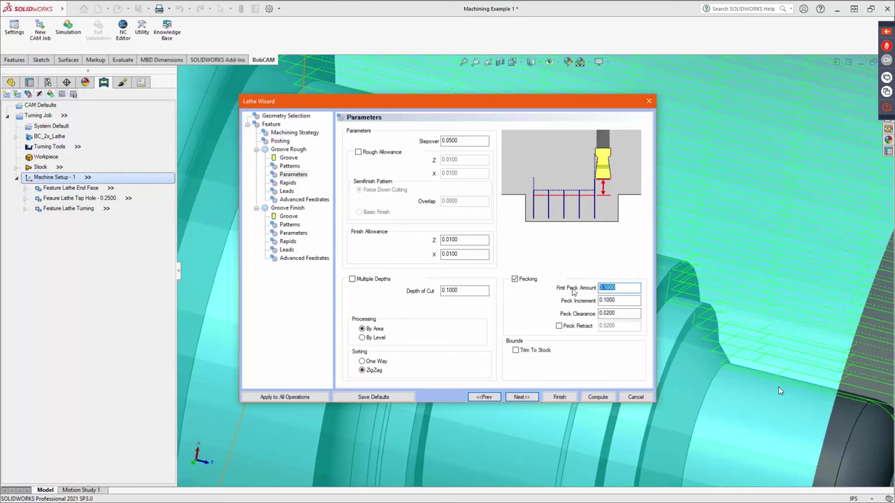
pyautogui.press('Tab')
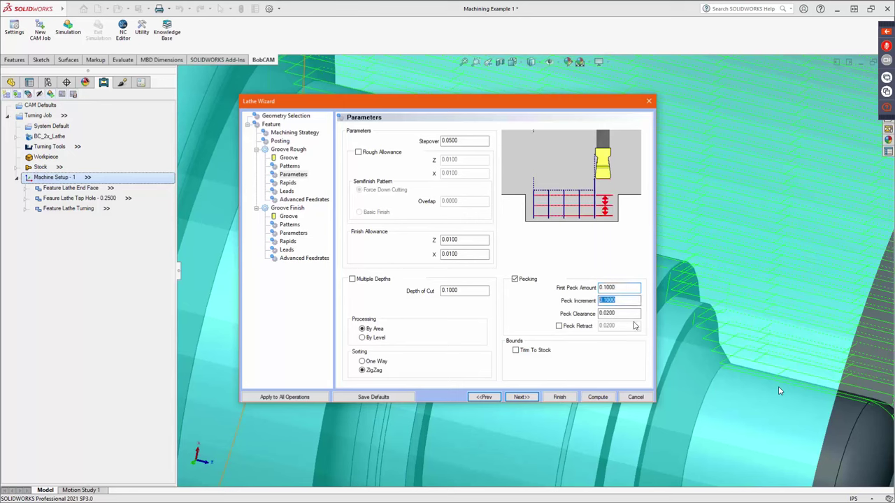
pyautogui.press('Tab')
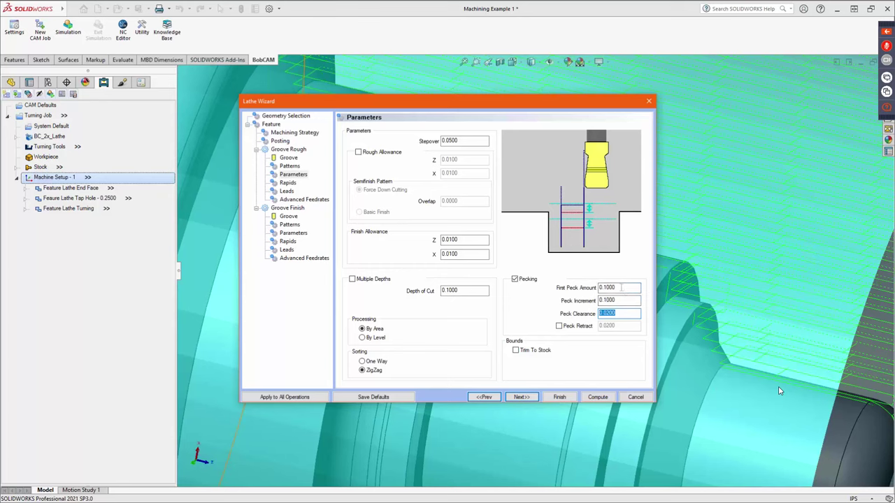
pyautogui.click(620, 287)
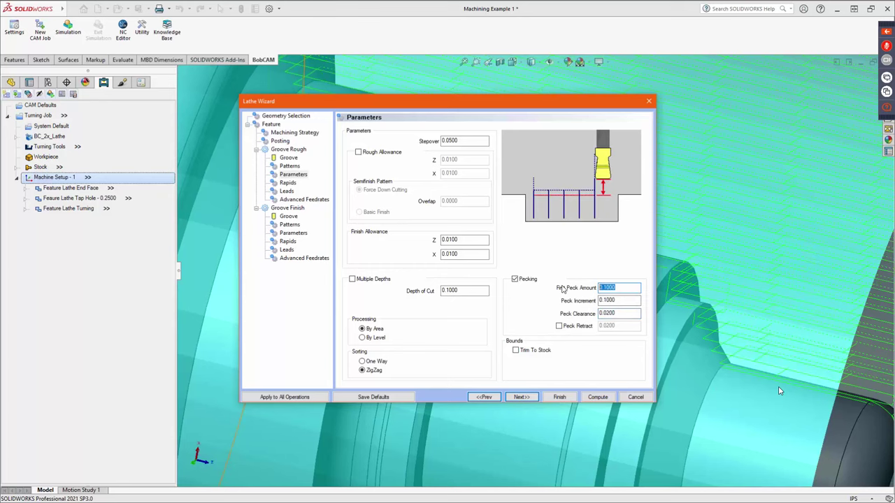
pyautogui.click(624, 300)
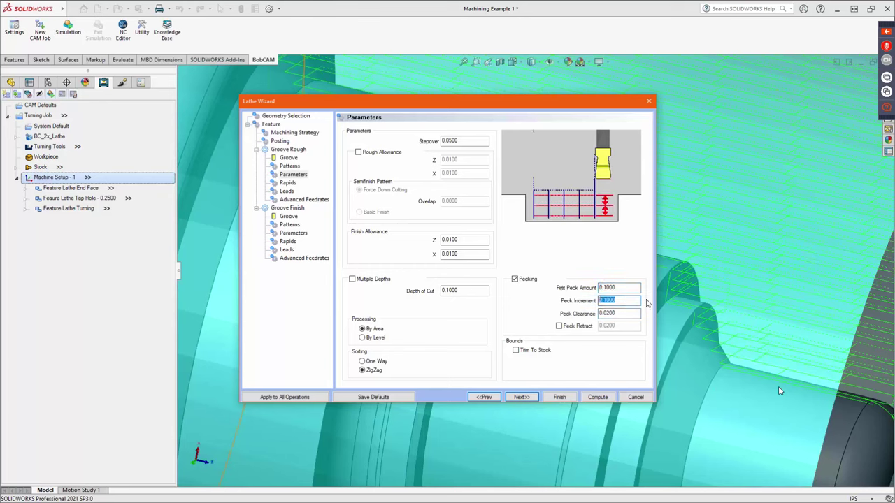
pyautogui.click(620, 314)
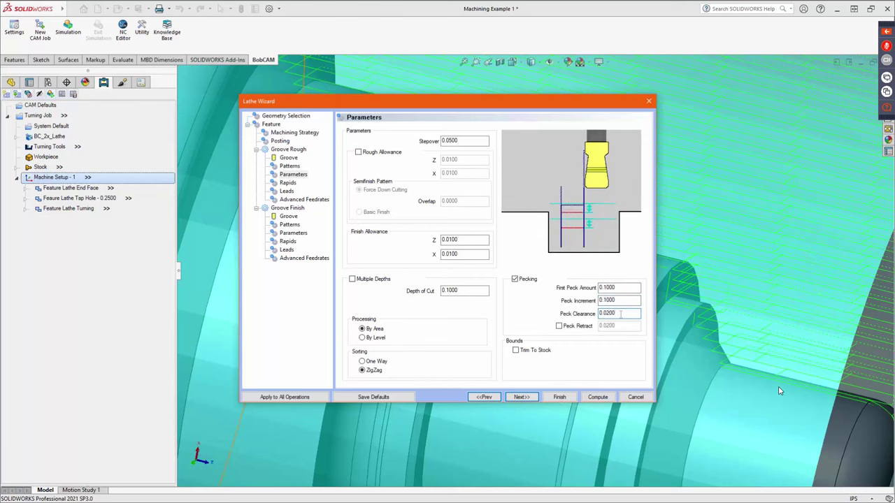
pyautogui.click(516, 280)
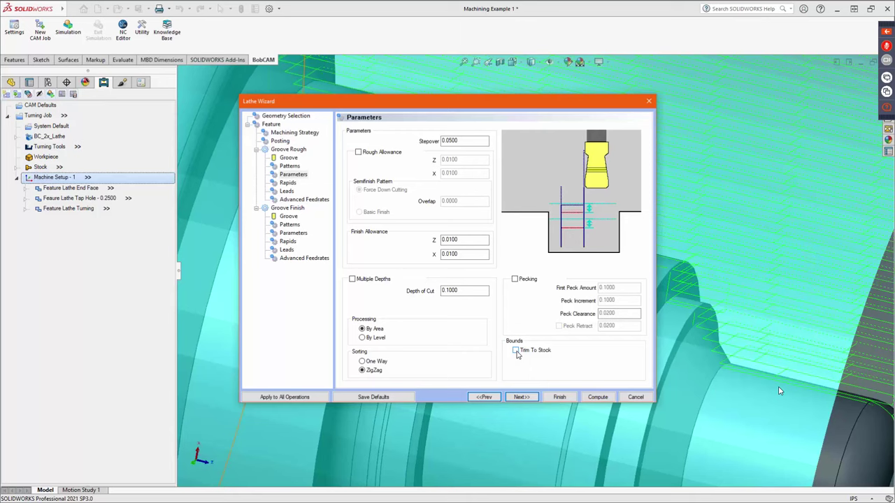
# - Set the rough groove exit rapid to 'Rapid On Exit To Cycle Start X - Z'
pyautogui.click(522, 397)
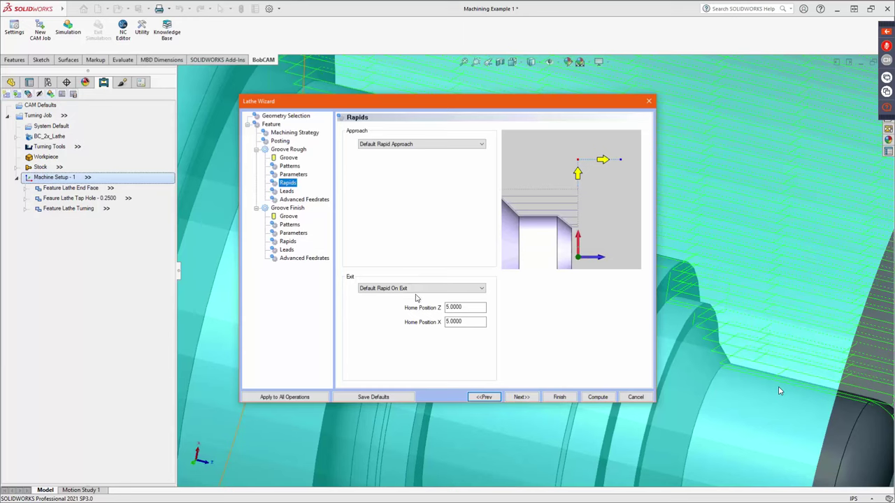
pyautogui.click(455, 289)
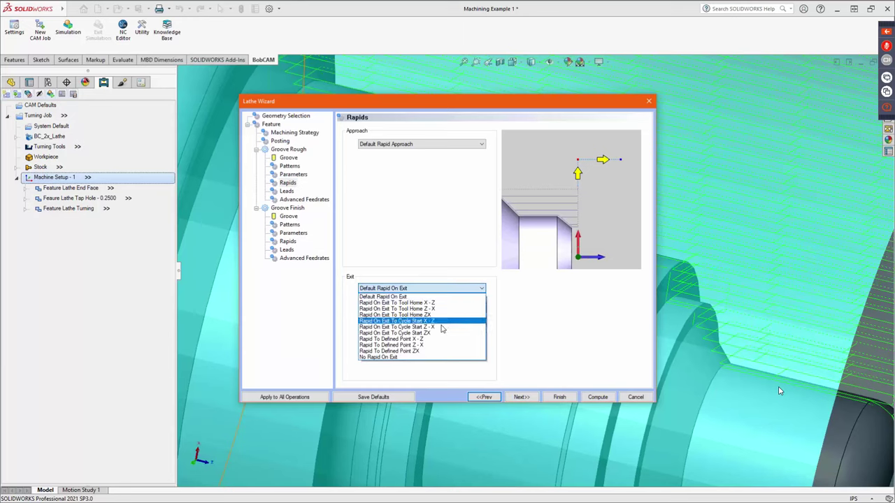
pyautogui.click(438, 321)
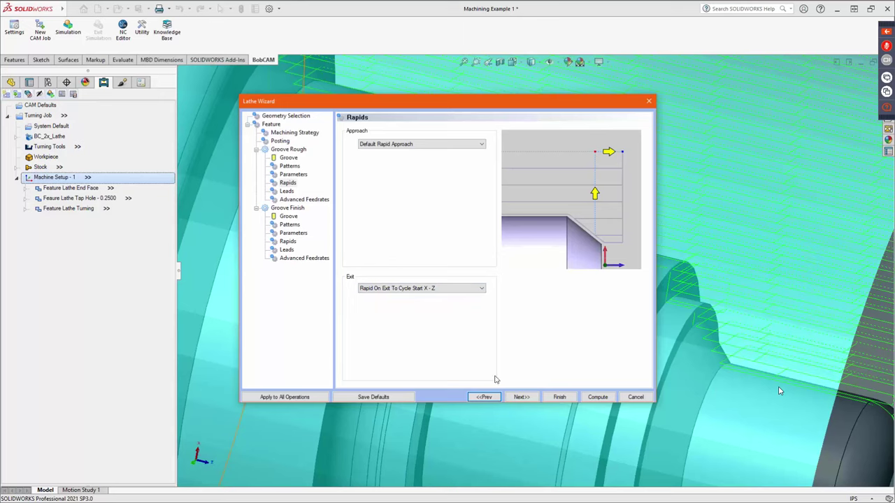
pyautogui.click(524, 397)
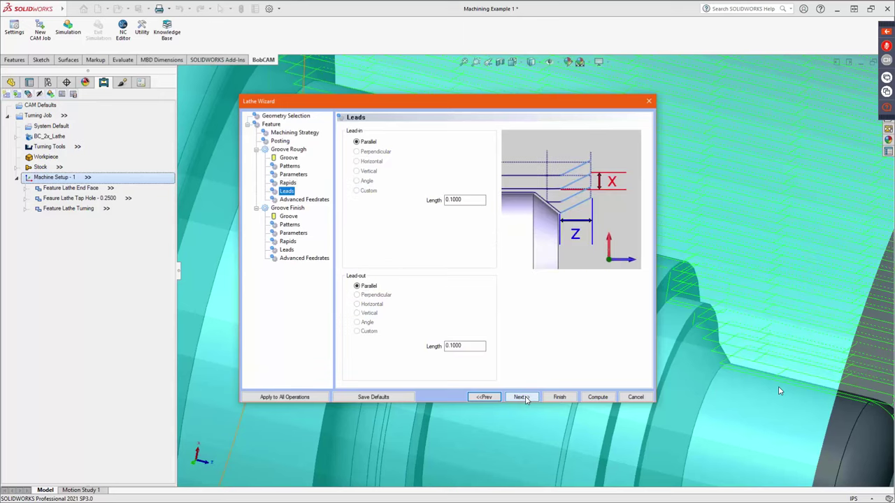
# - Skip past the rough groove's Leads and Advanced Feedrates pages without changes
pyautogui.click(494, 398)
pyautogui.click(522, 397)
pyautogui.click(520, 397)
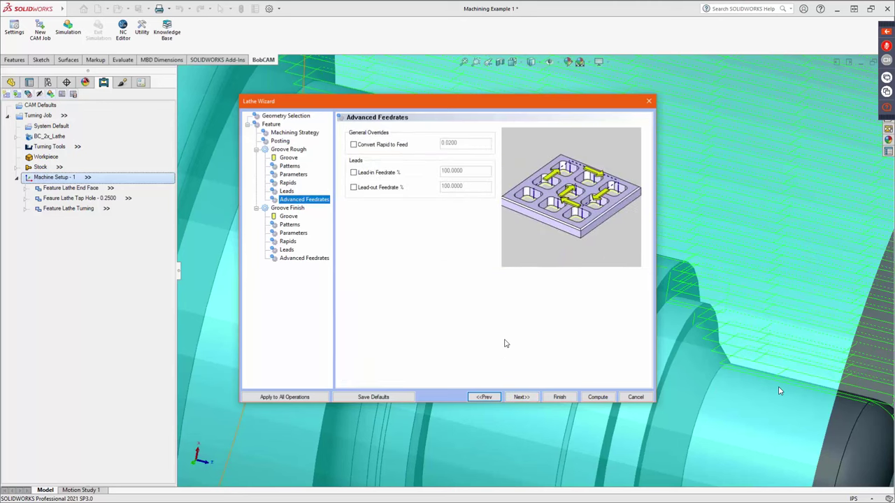
pyautogui.click(536, 400)
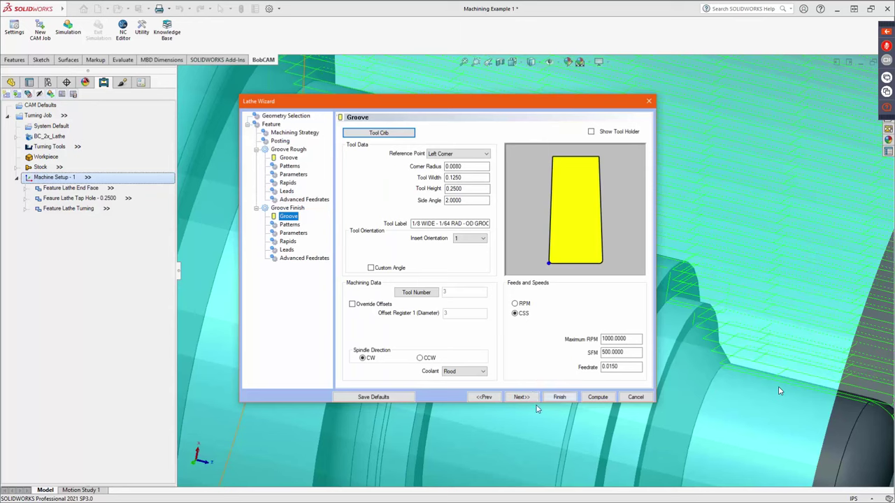
# - Keep Force Down Cutting for the finishing groove, with System Compensation On using Collision Detection
pyautogui.click(520, 397)
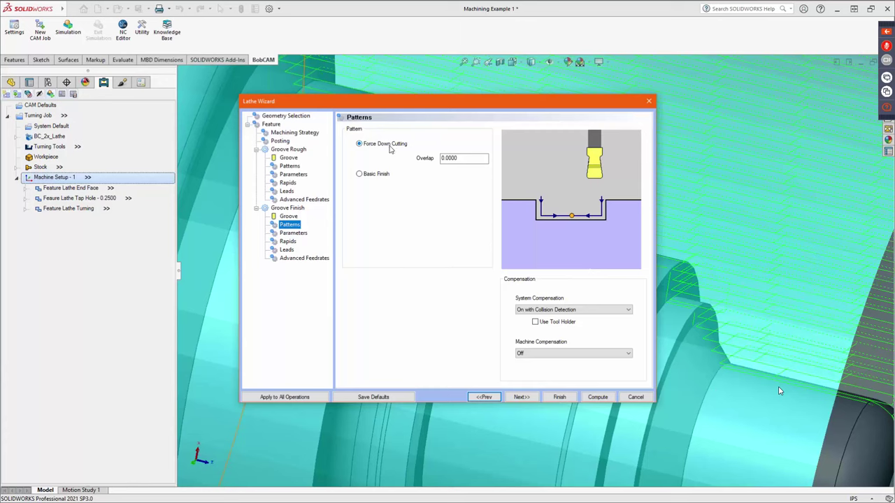
pyautogui.click(476, 158)
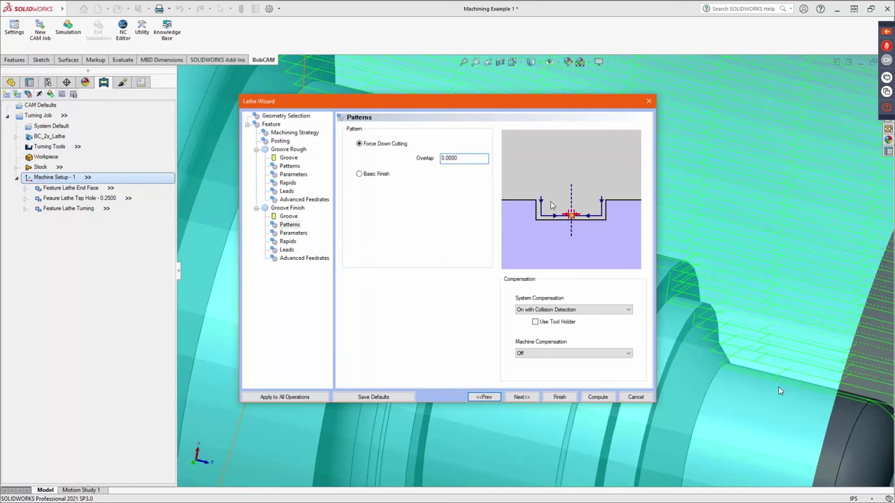
pyautogui.click(487, 400)
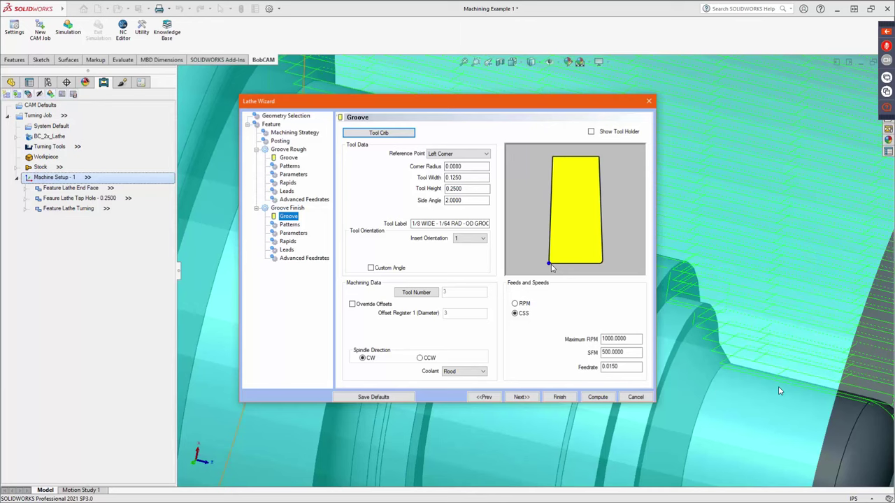
pyautogui.click(521, 396)
pyautogui.moveTo(486, 159); pyautogui.dragTo(428, 161)
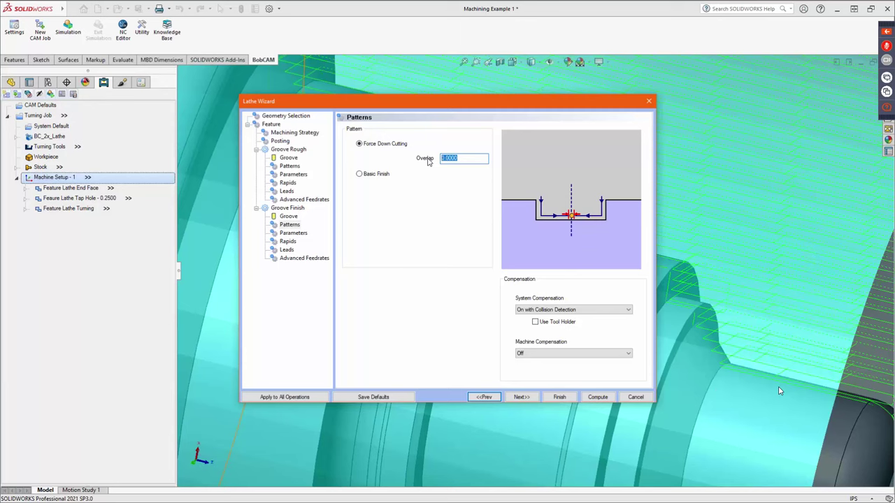
pyautogui.click(362, 175)
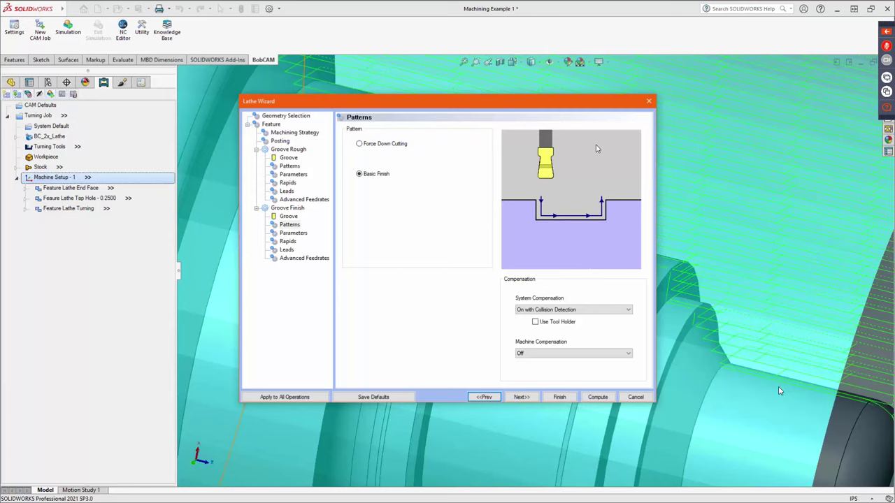
pyautogui.click(398, 144)
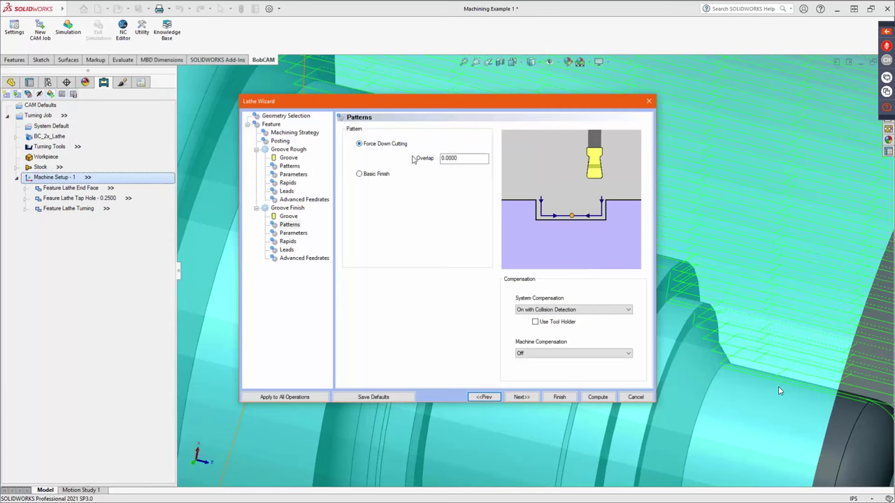
pyautogui.click(559, 309)
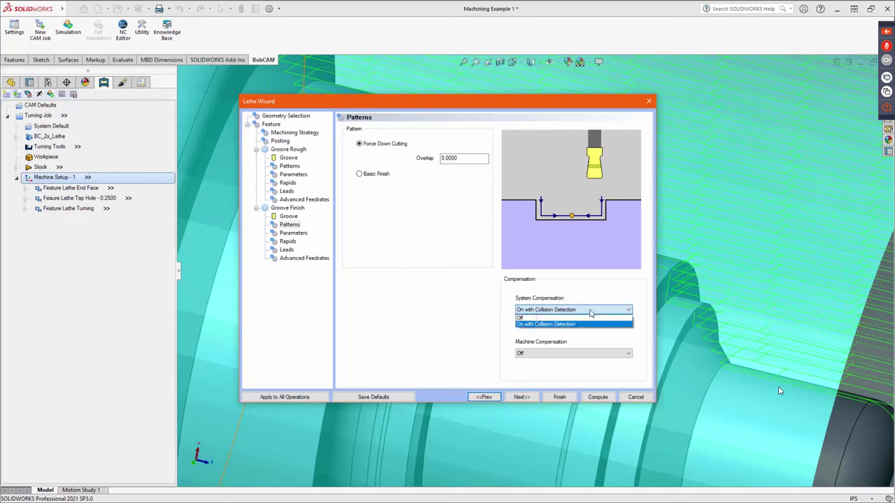
pyautogui.click(590, 314)
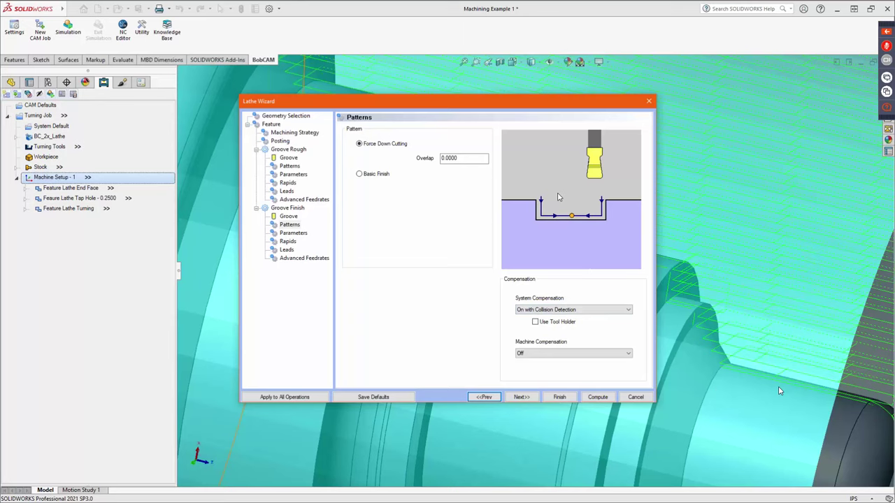
pyautogui.click(522, 397)
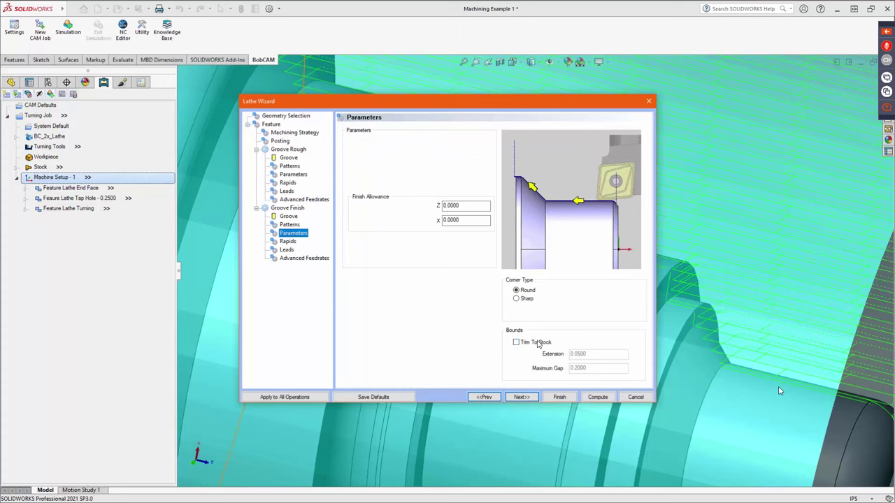
# - Set the finishing groove's home position to Z 2.0000 and X 3.0000
pyautogui.click(522, 397)
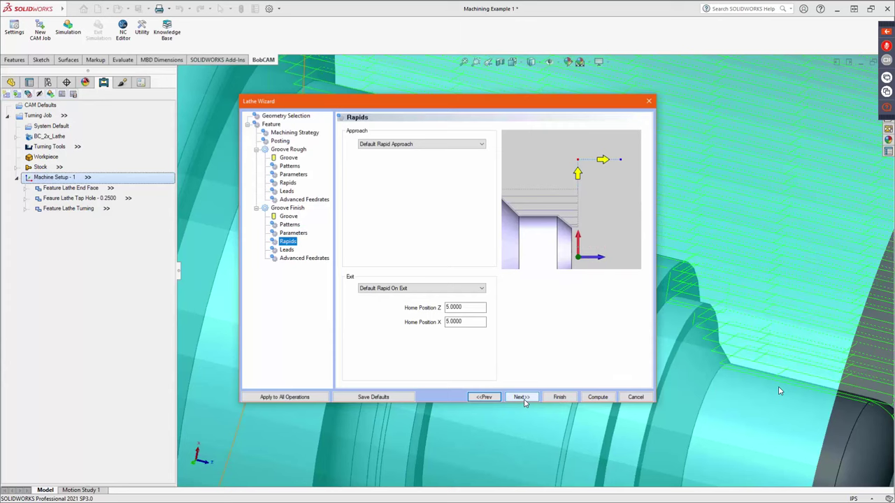
pyautogui.doubleClick(477, 307)
pyautogui.write('2')
pyautogui.press('Tab')
pyautogui.write('3')
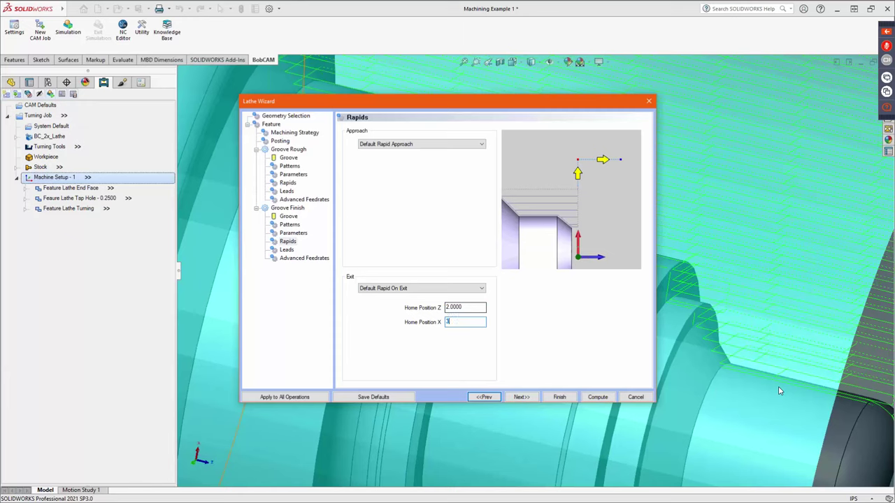
pyautogui.press('Tab')
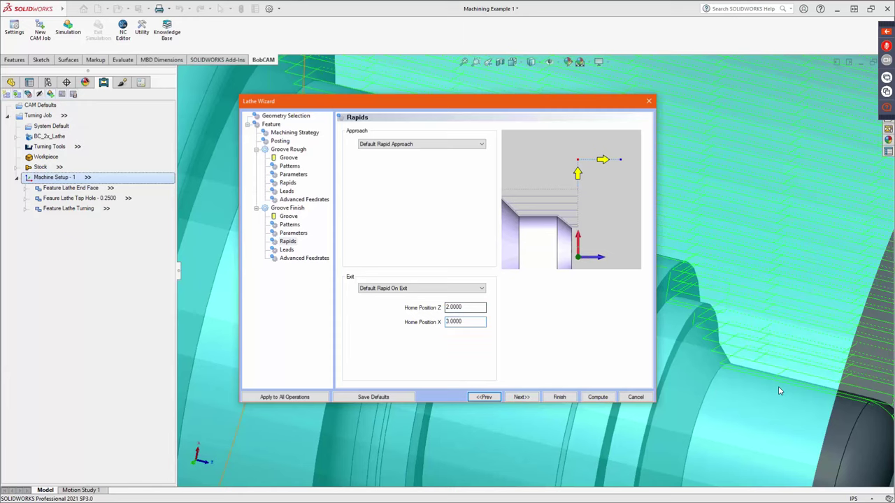
# - Pass through Leads and Advanced Feedrates unchanged and compute the groove toolpaths
pyautogui.click(518, 397)
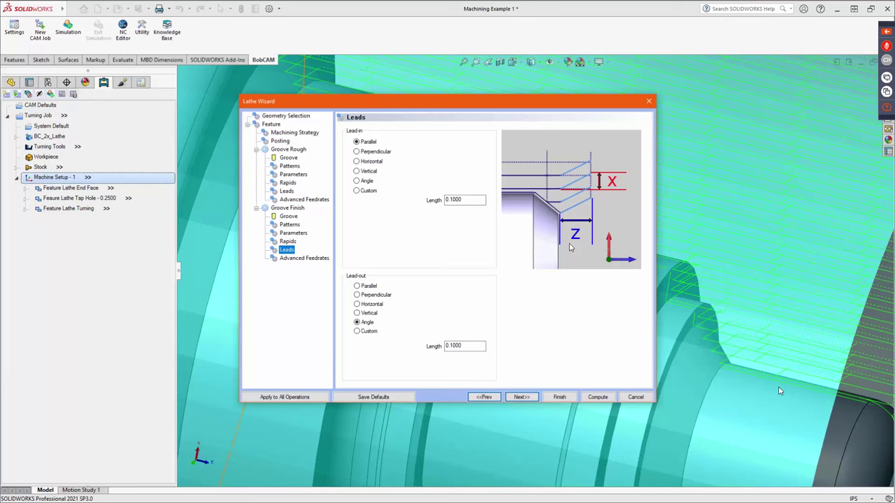
pyautogui.click(523, 397)
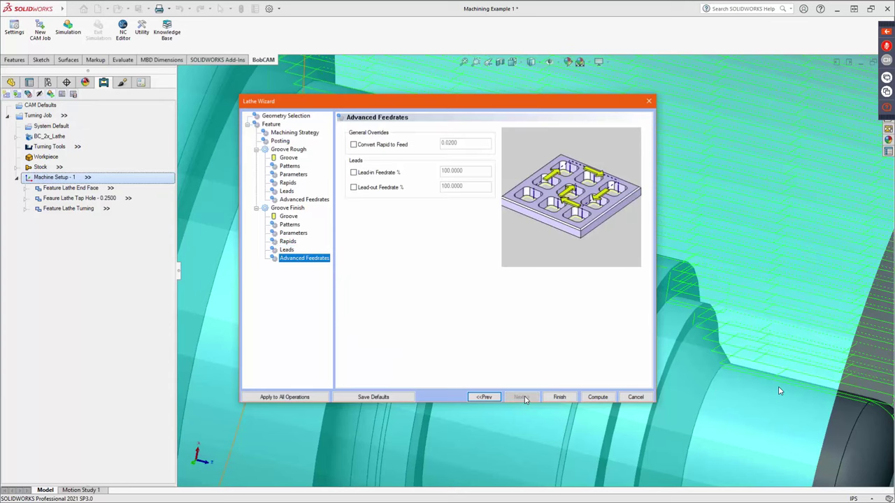
pyautogui.click(596, 397)
# - Fit the grooved part in view, collapse Feature Lathe Groove, and launch the BobCAM simulation
pyautogui.scroll(-3, 482, 334)
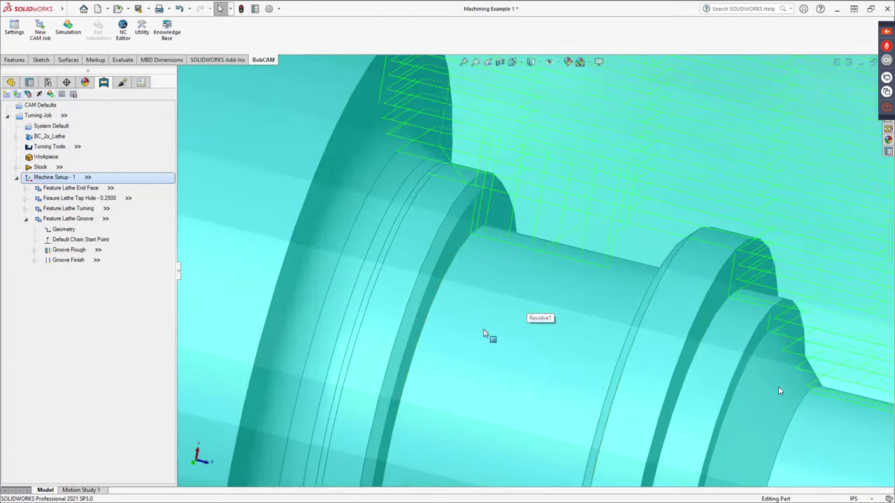
pyautogui.moveTo(483, 334); pyautogui.dragTo(495, 315, button='middle')
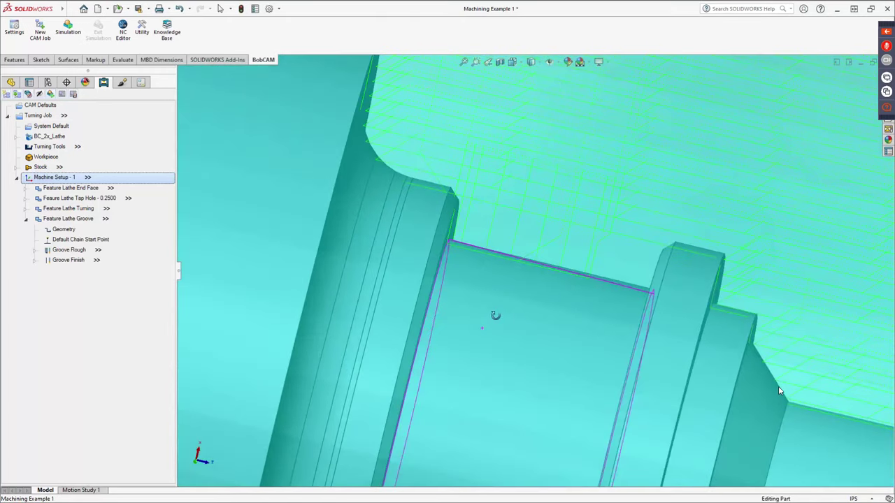
pyautogui.press('f')
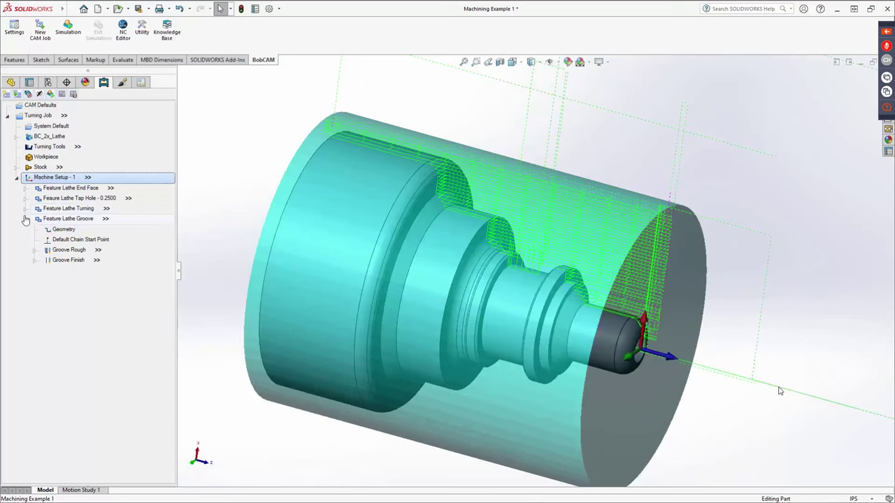
pyautogui.click(25, 219)
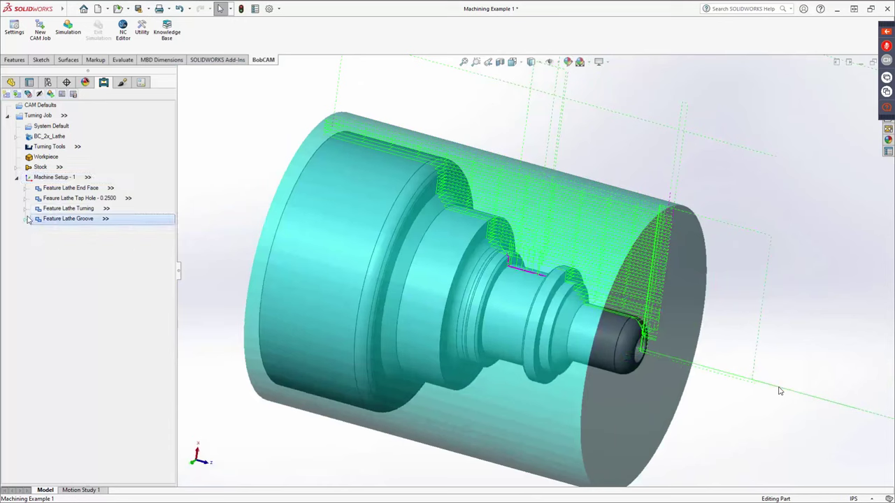
pyautogui.click(76, 34)
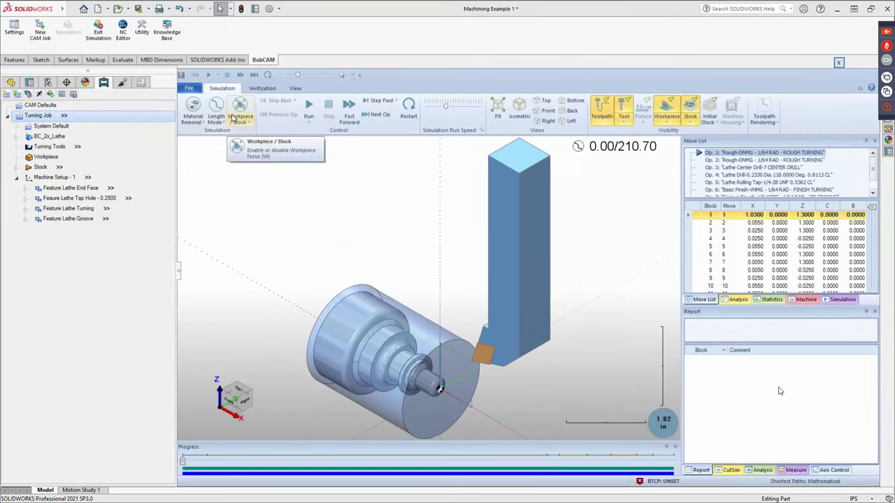
pyautogui.moveTo(401, 304); pyautogui.dragTo(478, 294, button='middle')
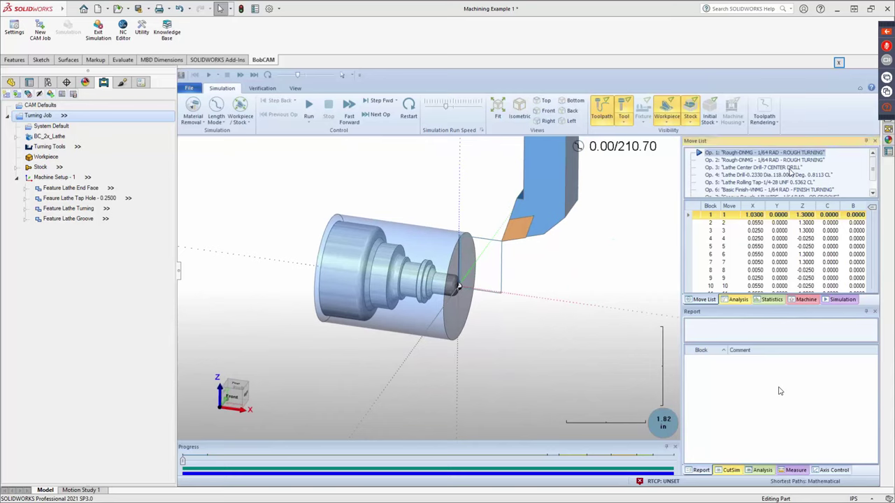
# - Jump the simulation to Op. 7 Groove Rough and play it through Groove Finish to 210.70
pyautogui.scroll(-1, 808, 172)
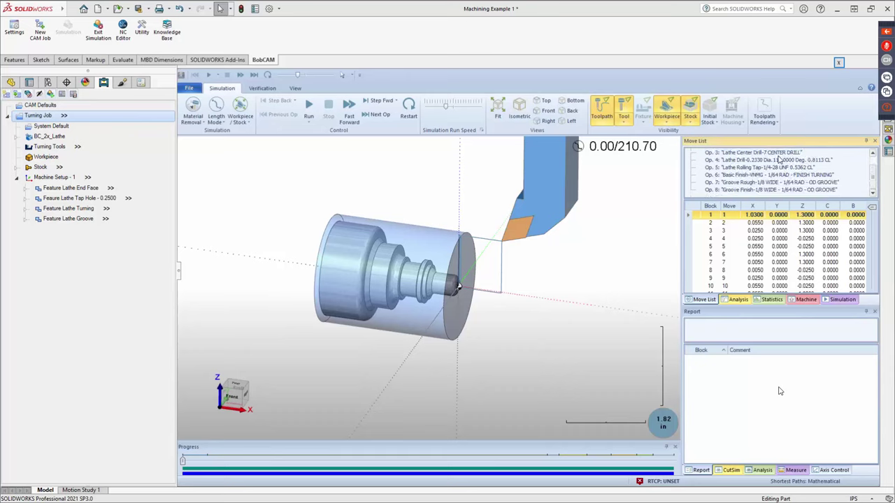
pyautogui.click(745, 183)
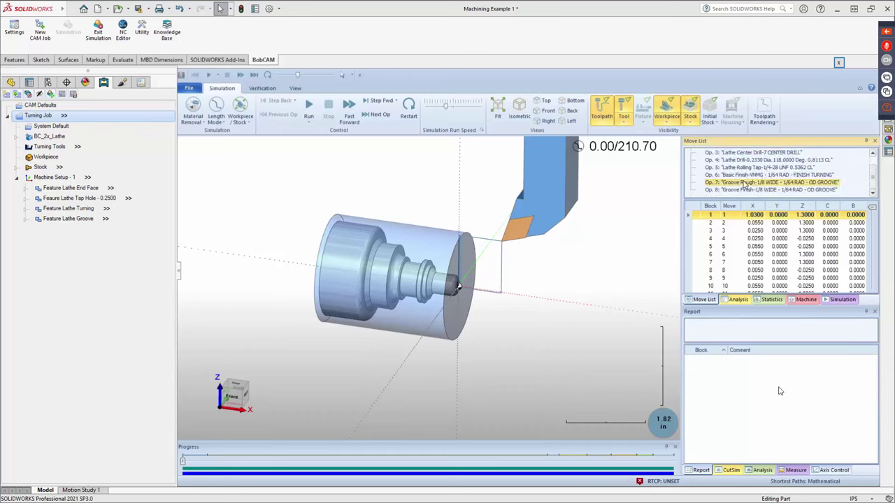
pyautogui.doubleClick(745, 183)
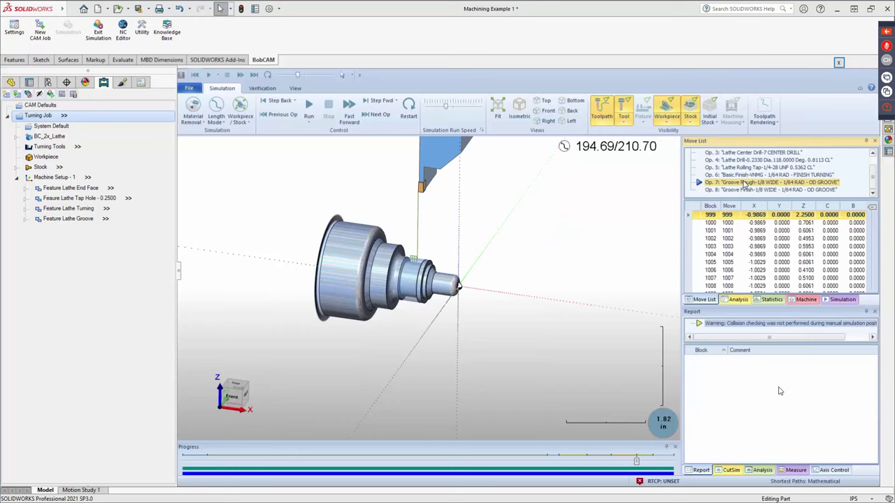
pyautogui.scroll(5, 391, 276)
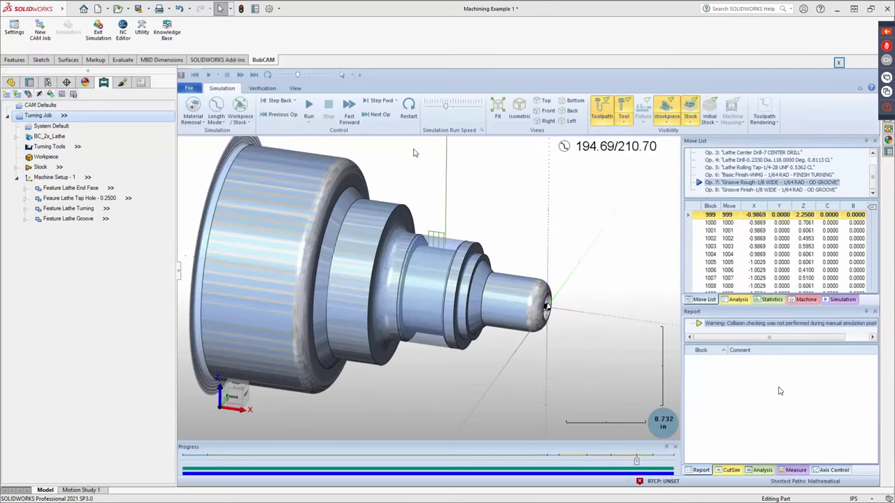
pyautogui.click(315, 105)
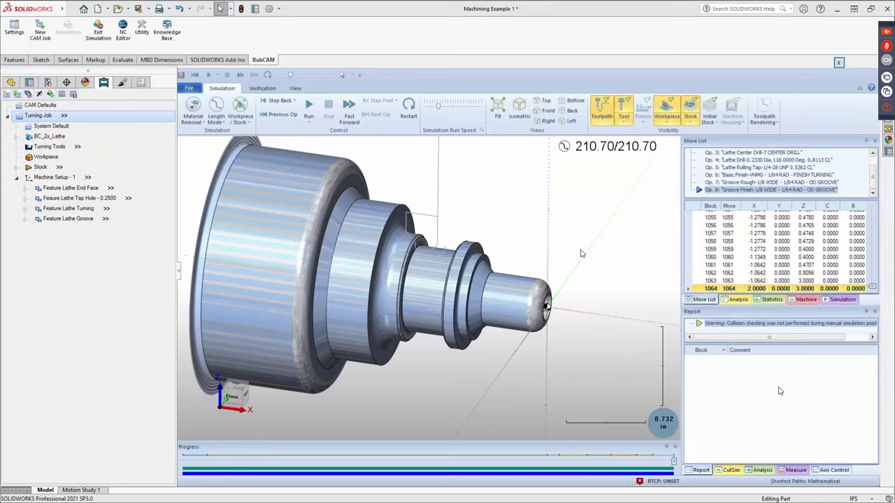
# - Hide the workpiece, orbit to view the flange face, review the CutSim settings, and exit the simulation
pyautogui.moveTo(521, 278); pyautogui.dragTo(496, 238, button='middle')
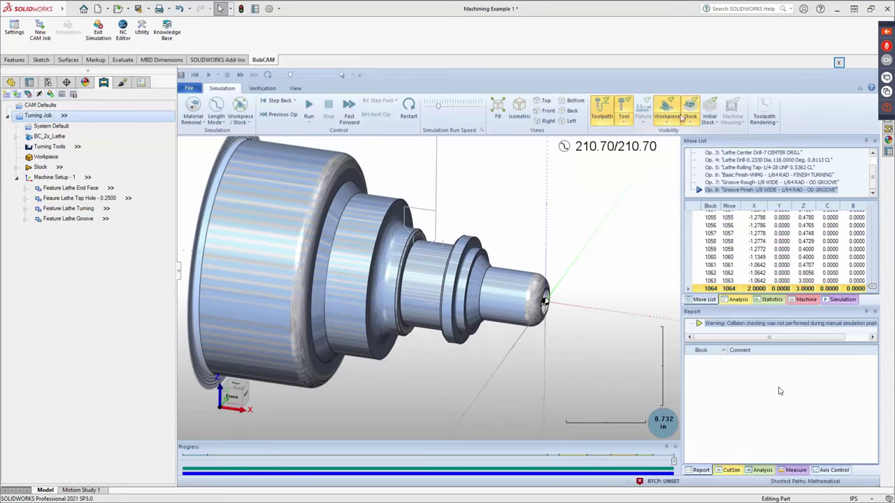
pyautogui.click(678, 122)
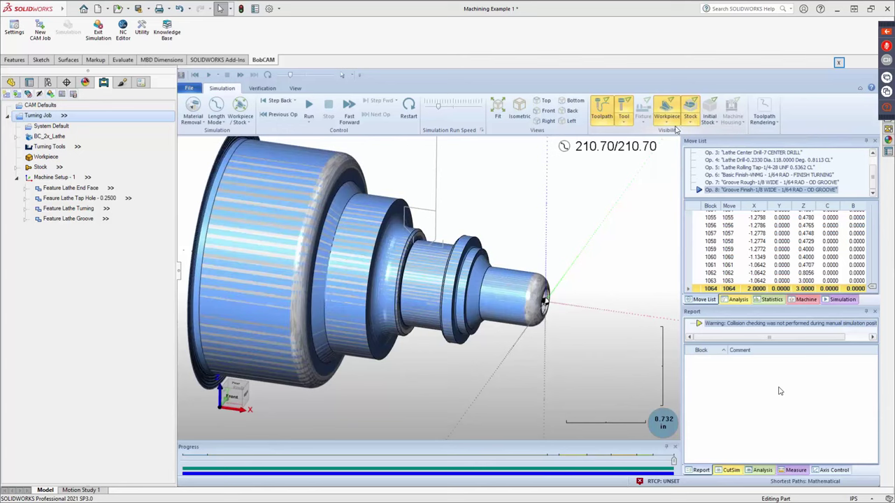
pyautogui.click(667, 123)
pyautogui.click(685, 168)
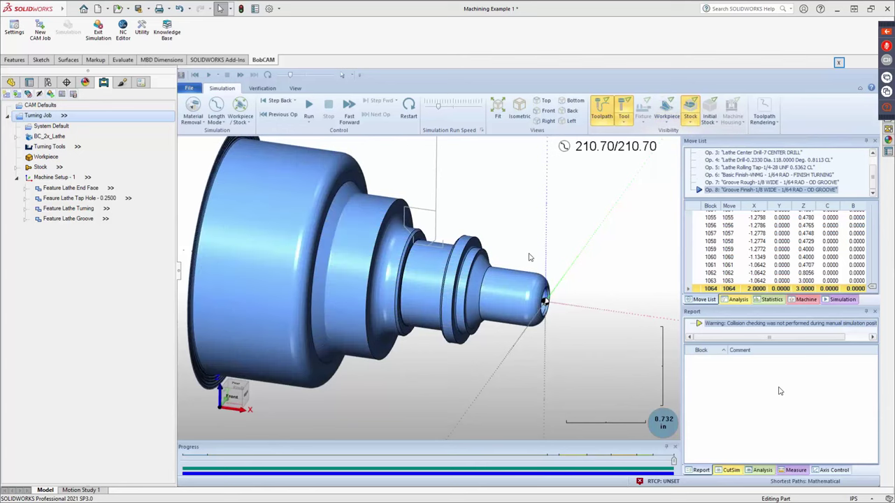
pyautogui.moveTo(529, 257)
pyautogui.mouseDown(button='middle')
pyautogui.moveTo(536, 254)
pyautogui.moveTo(495, 252)
pyautogui.moveTo(524, 250)
pyautogui.mouseUp(button='middle')
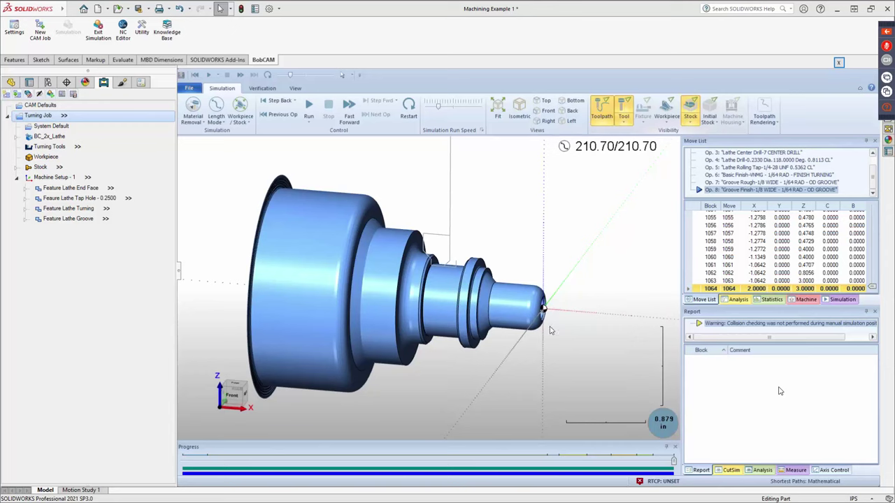
pyautogui.click(730, 472)
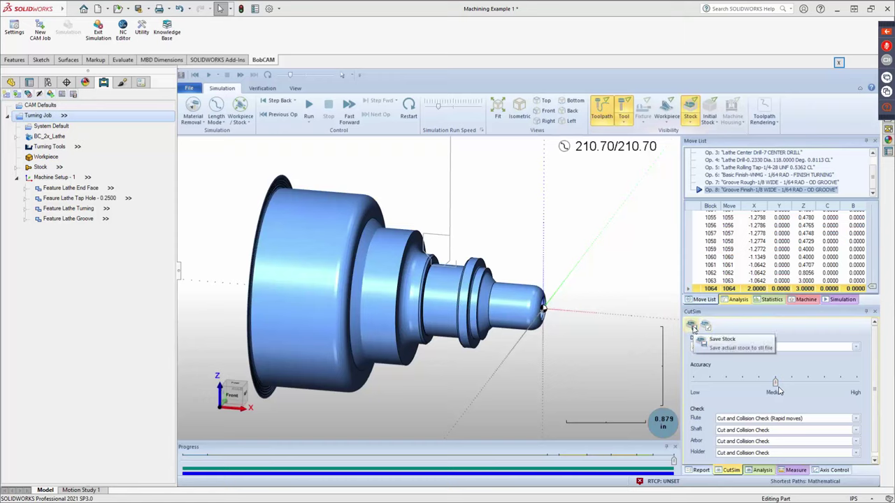
pyautogui.click(840, 63)
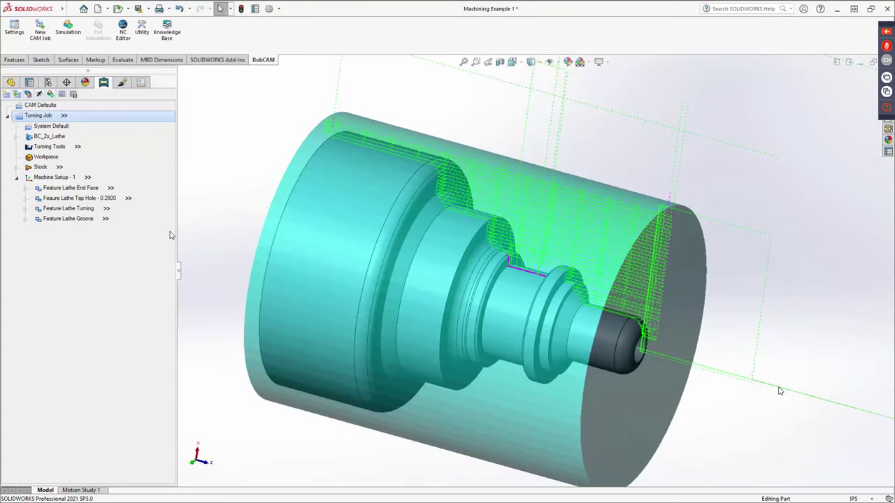
# - Orbit to an oblique view of the stock end face and open Machine Setup - 1's add-feature menu
pyautogui.rightClick(161, 181)
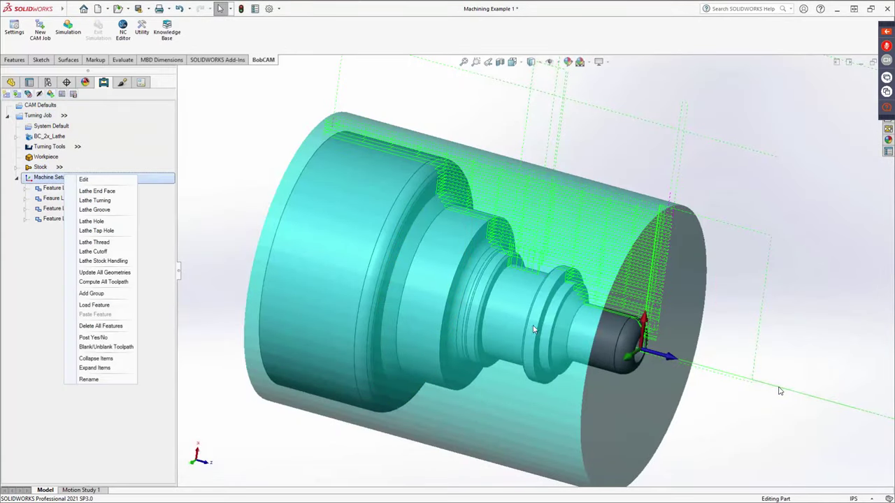
pyautogui.rightClick(581, 214)
pyautogui.moveTo(566, 253); pyautogui.dragTo(574, 222, button='right')
pyautogui.moveTo(568, 294); pyautogui.dragTo(622, 350, button='middle')
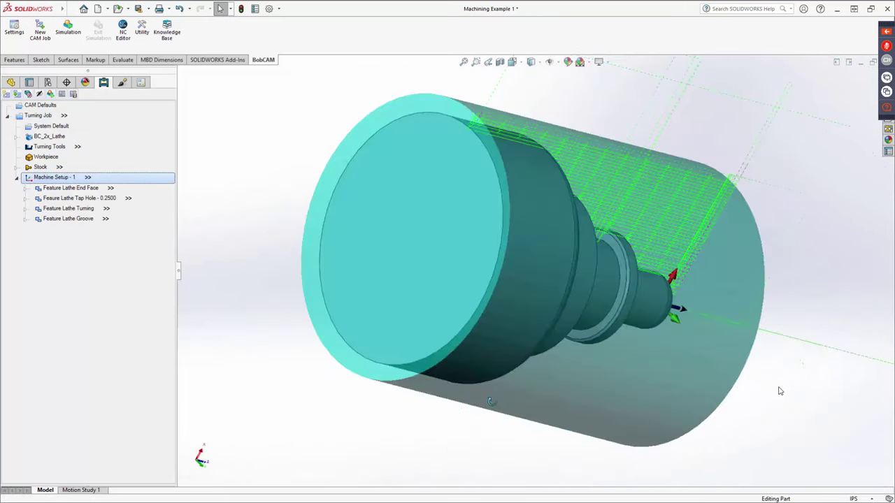
pyautogui.moveTo(603, 120); pyautogui.dragTo(630, 176, button='middle')
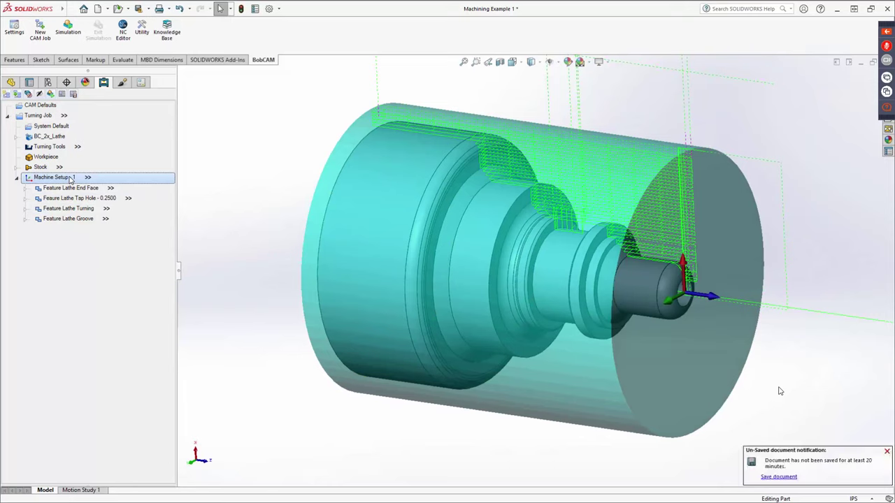
pyautogui.rightClick(70, 180)
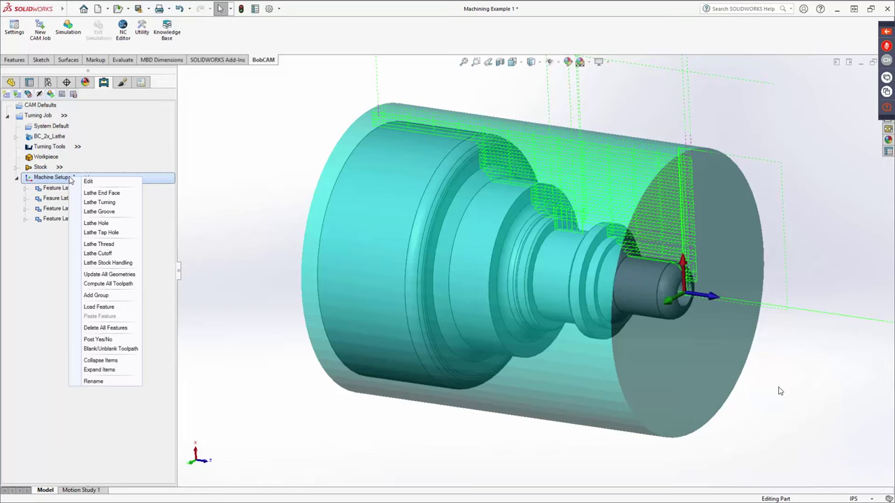
# - Add a Lathe Thread feature defined by the picked end face and advance to its settings
pyautogui.click(99, 244)
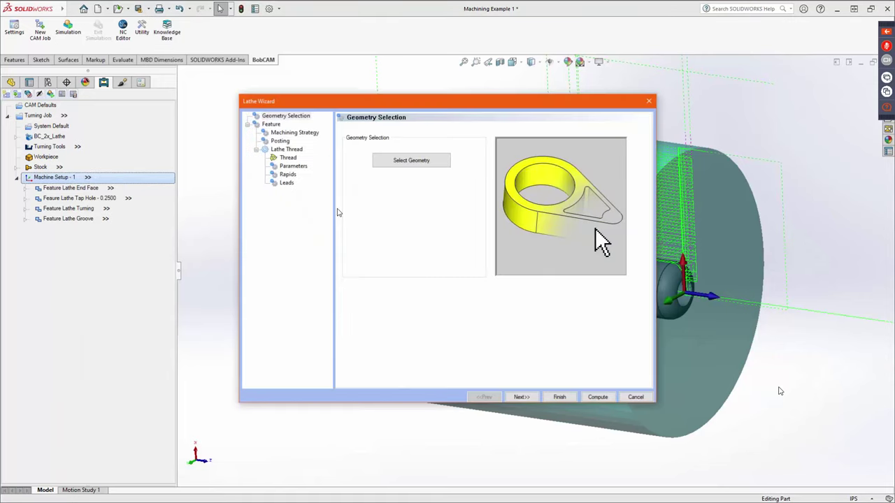
pyautogui.click(428, 162)
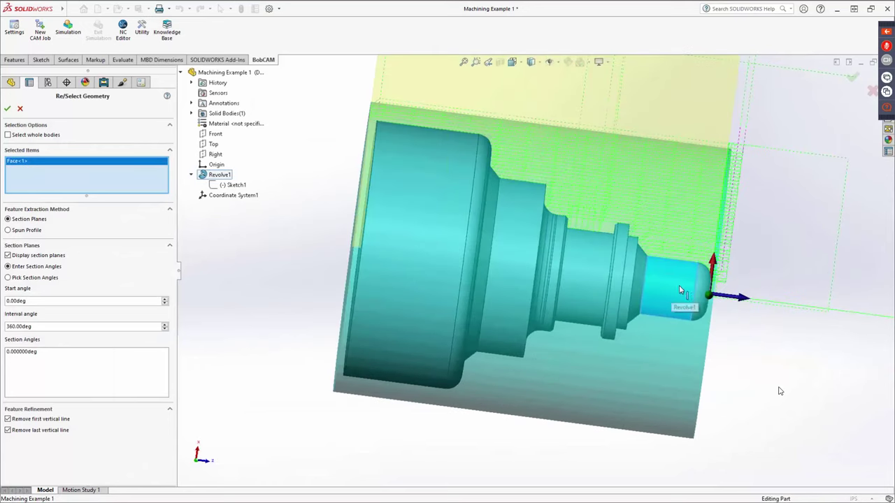
pyautogui.rightClick(714, 149)
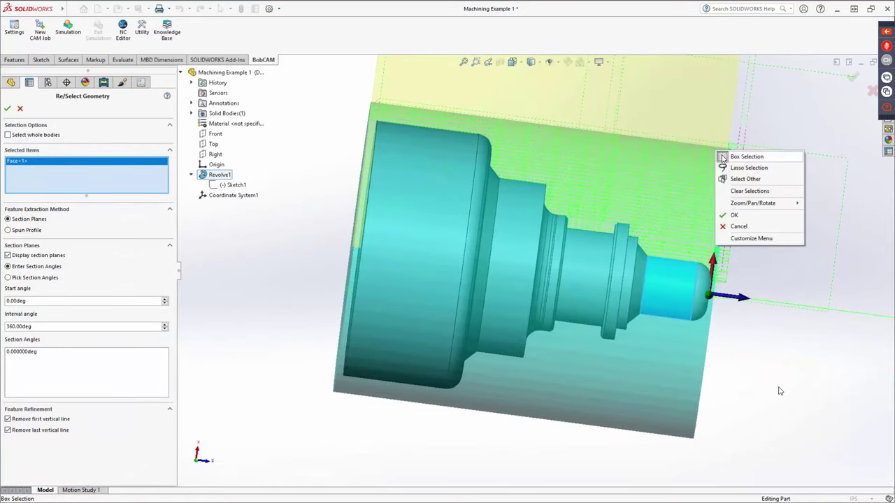
pyautogui.click(733, 214)
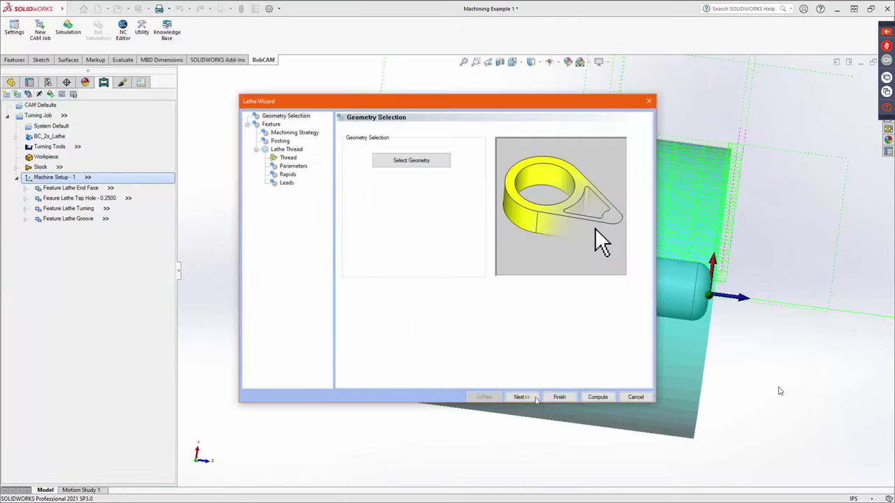
pyautogui.click(533, 397)
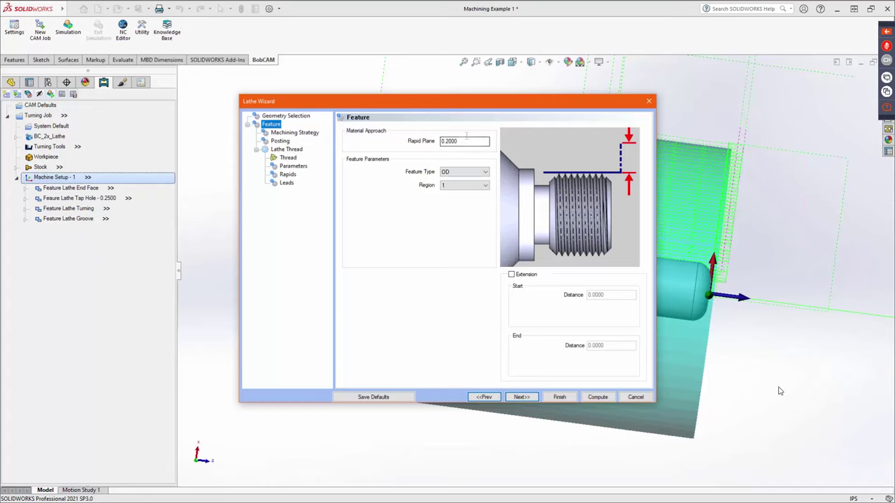
# - Keep the thread type OD, enable extension with end distance -0.0400, and advance to machining strategy
pyautogui.click(463, 173)
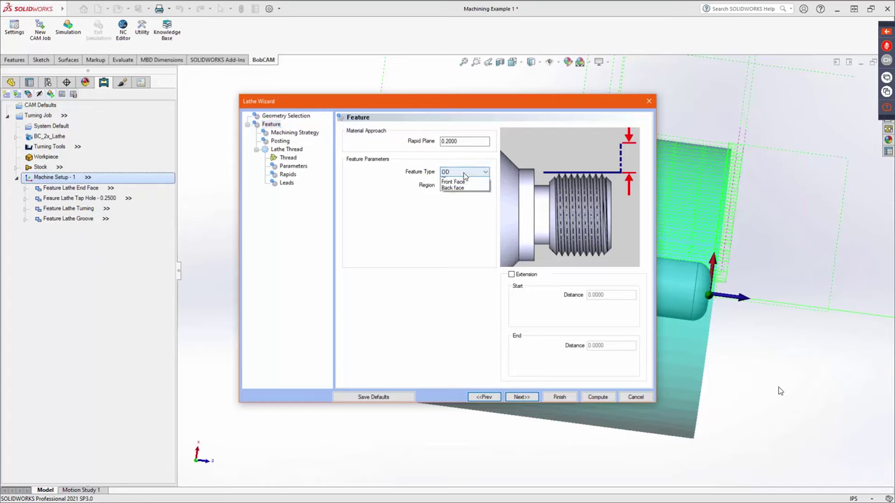
pyautogui.click(410, 171)
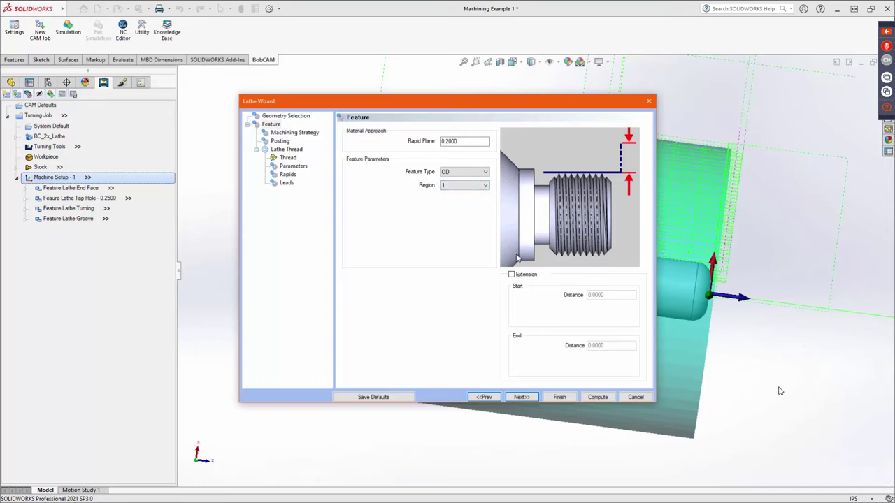
pyautogui.click(511, 274)
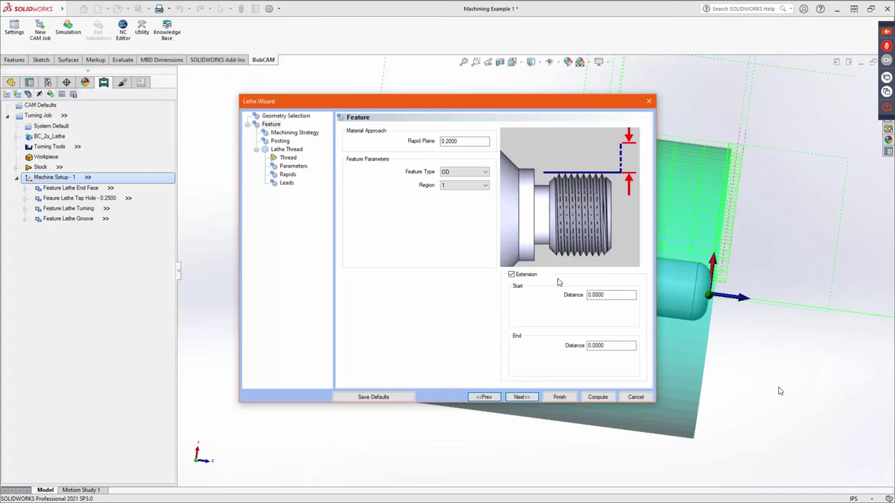
pyautogui.click(602, 345)
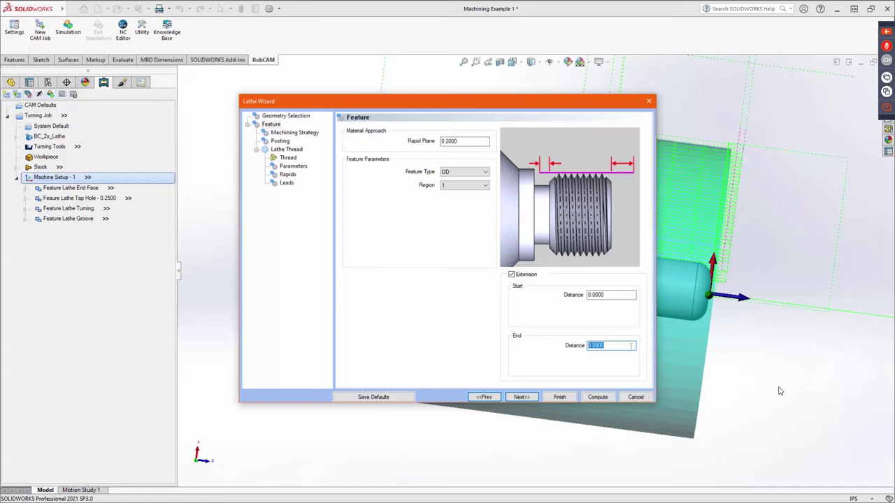
pyautogui.write('-.35')
pyautogui.press('BackSpace')
pyautogui.press('BackSpace')
pyautogui.press('BackSpace')
pyautogui.write('.04')
pyautogui.press('Tab')
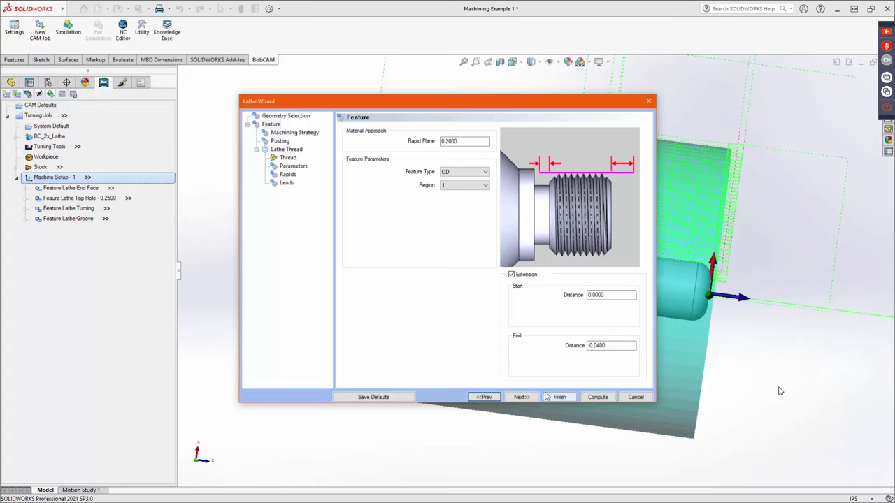
pyautogui.click(523, 397)
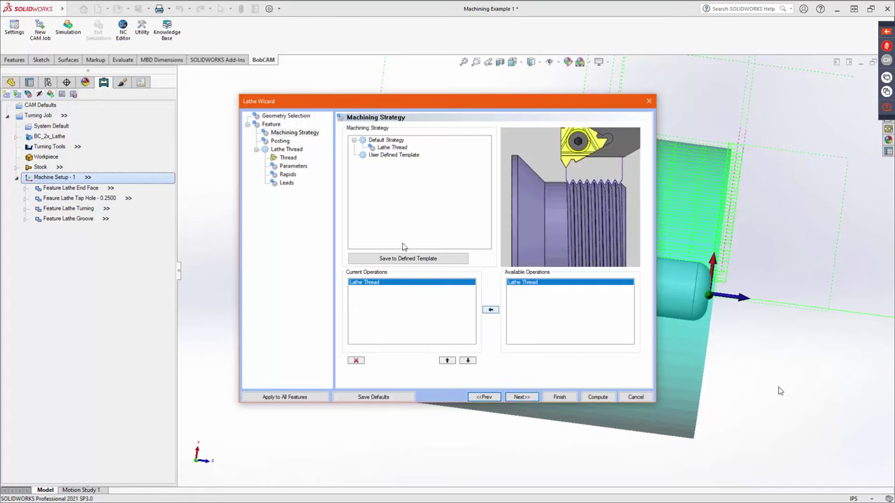
# - Set the thread's posting method to Canned Cycles
pyautogui.click(522, 397)
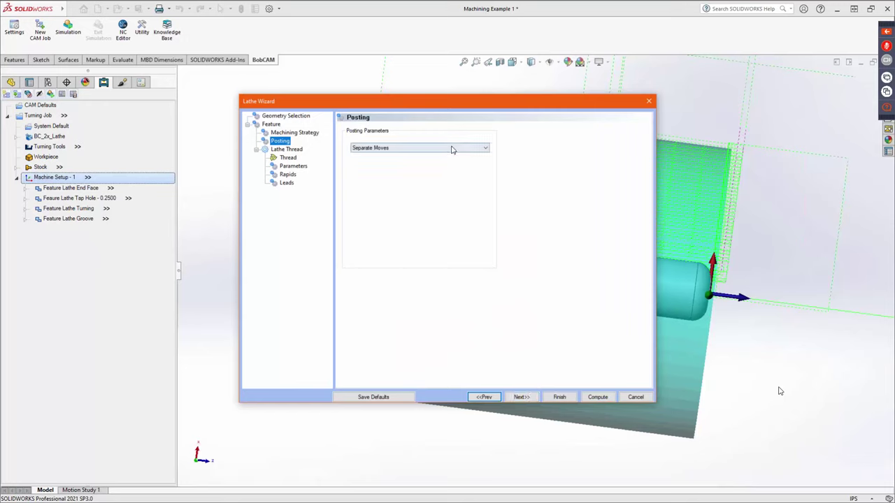
pyautogui.click(451, 147)
pyautogui.click(379, 163)
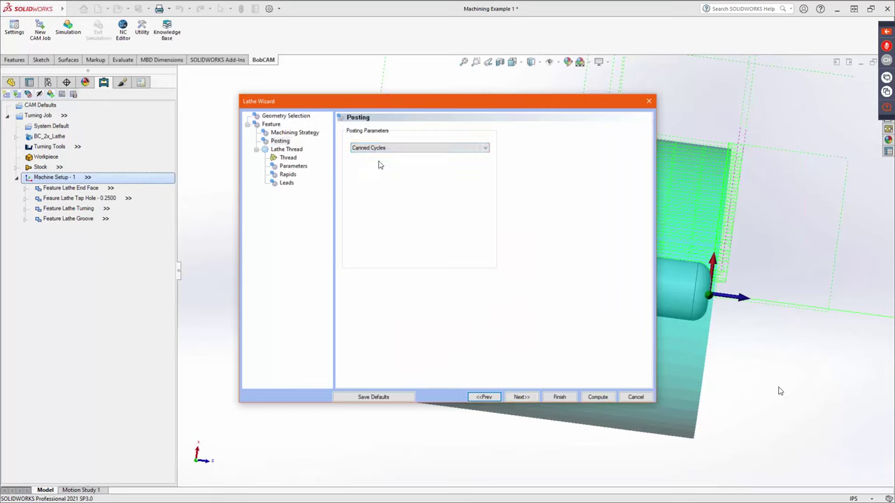
pyautogui.click(521, 397)
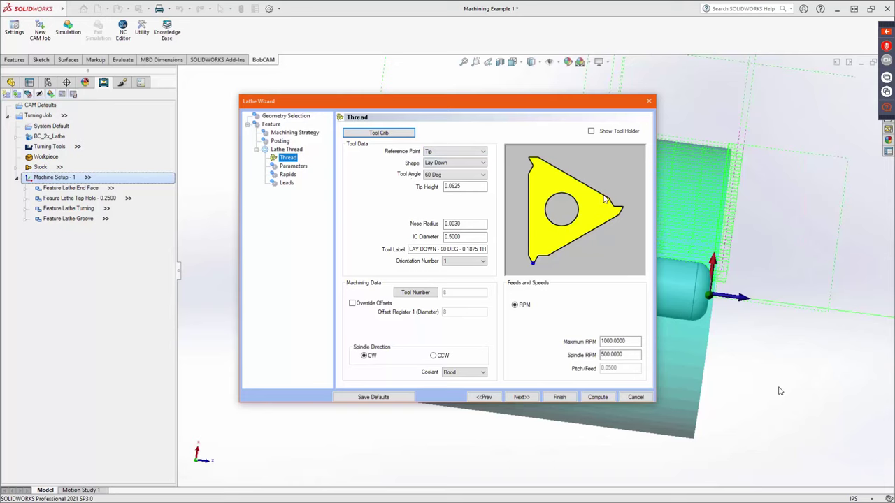
# - Keep the Lay Down tool shape and add the 60 DEG - LAY DOWN tool from the library for the thread
pyautogui.click(480, 163)
pyautogui.click(458, 179)
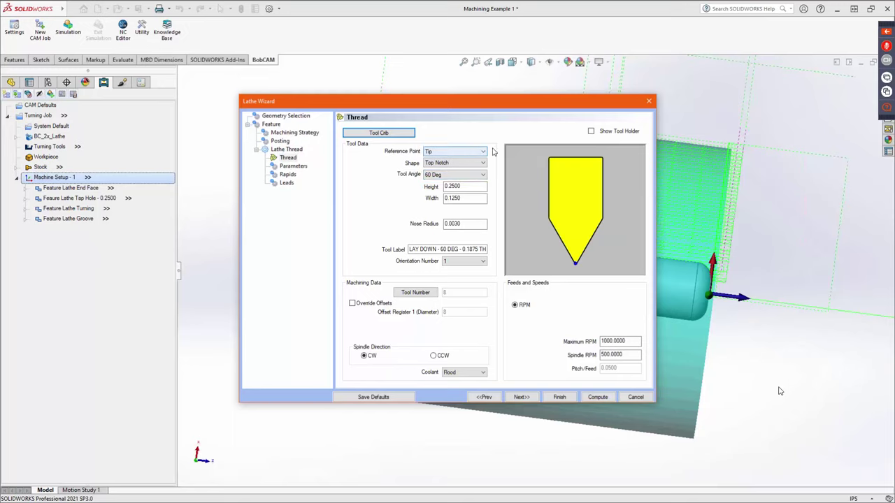
pyautogui.click(590, 132)
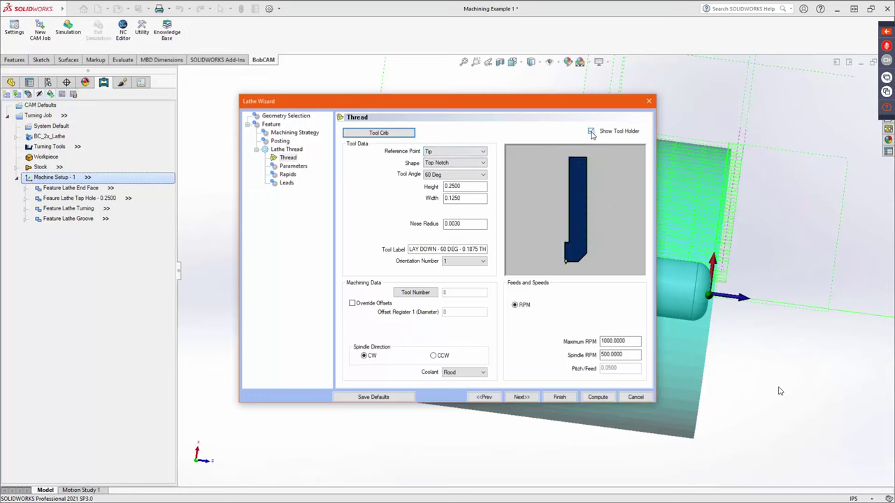
pyautogui.click(591, 132)
pyautogui.click(469, 163)
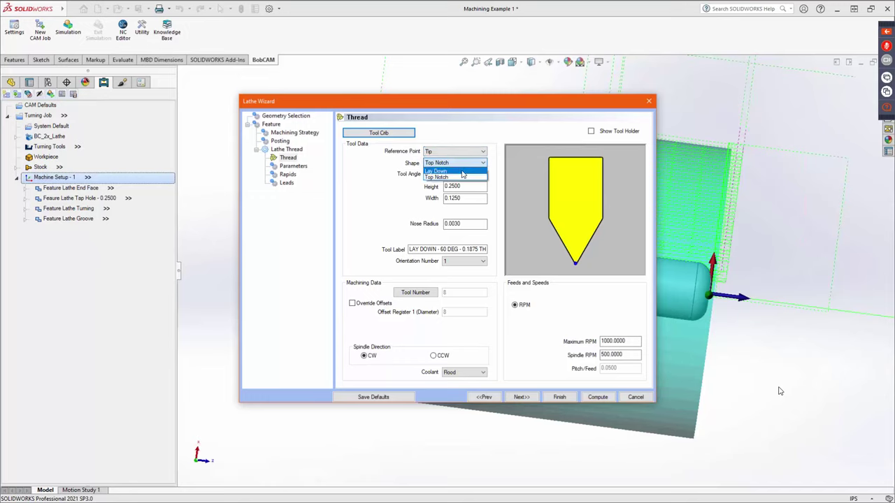
pyautogui.click(464, 175)
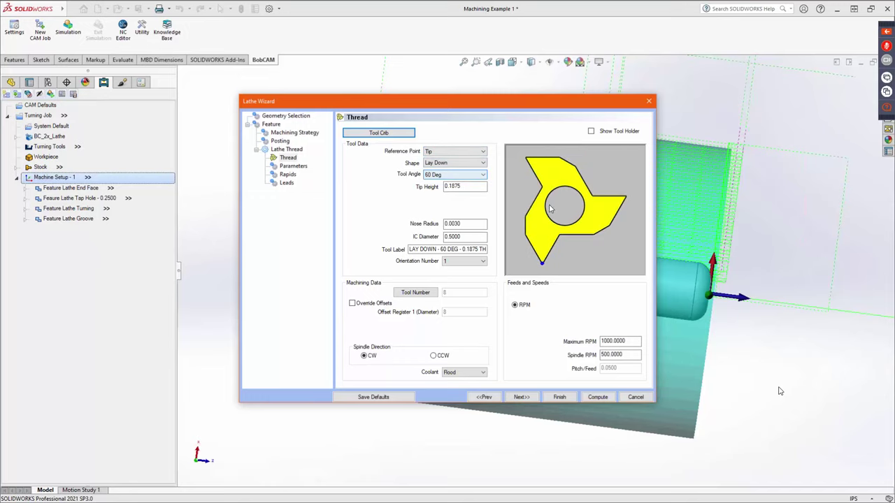
pyautogui.click(381, 133)
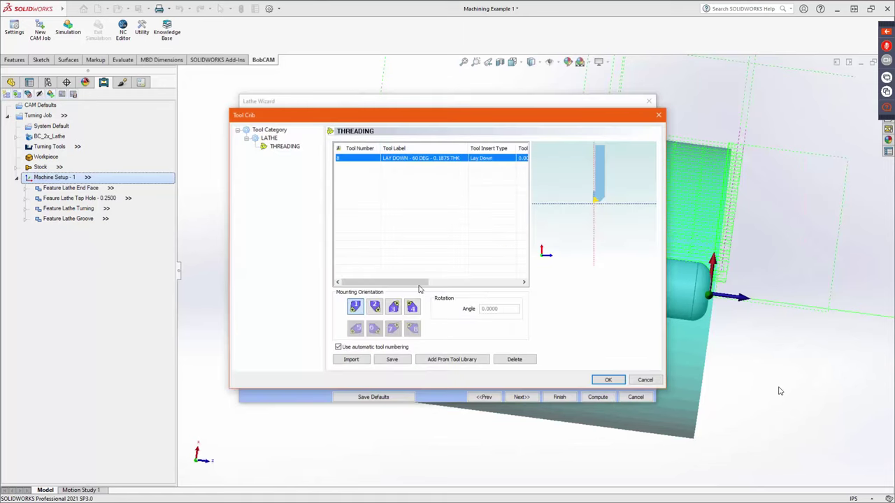
pyautogui.click(451, 360)
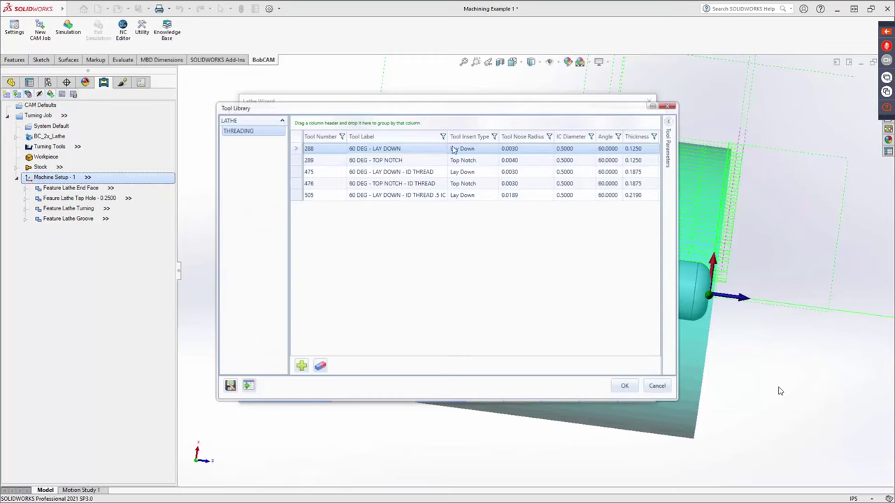
pyautogui.click(624, 387)
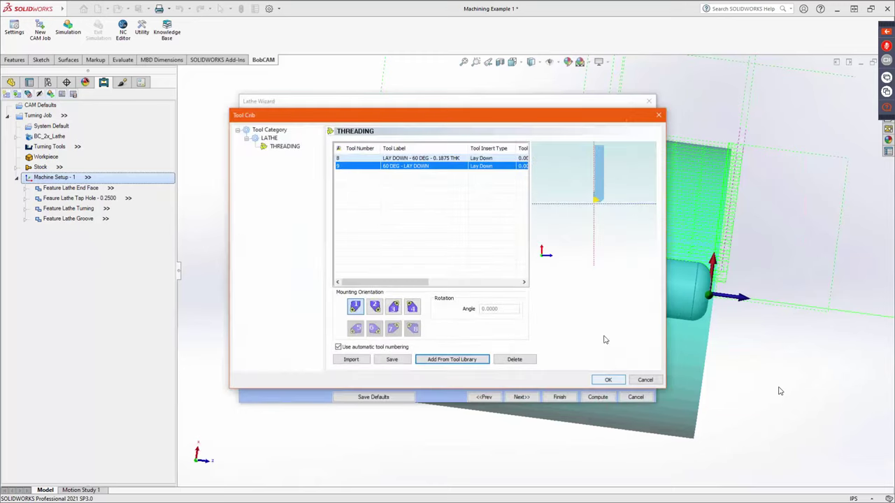
pyautogui.click(608, 380)
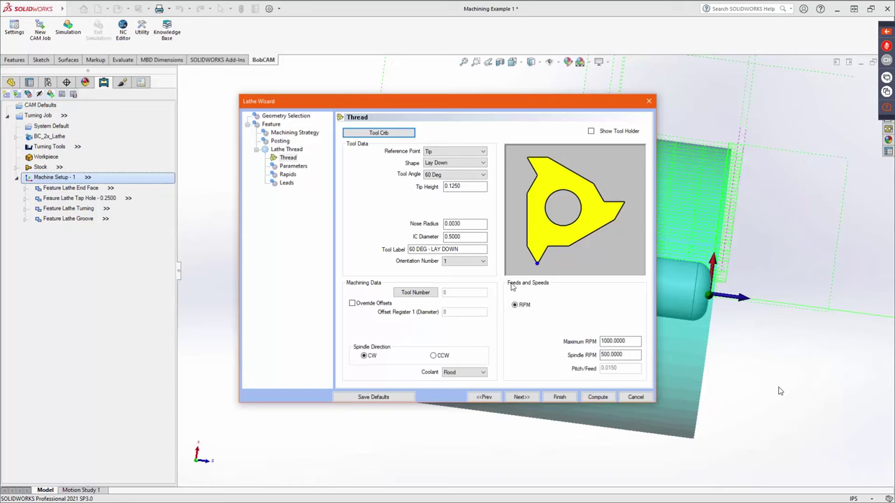
# - Set the threading tool's tip height to 0.0625 and advance to thread parameters
pyautogui.doubleClick(467, 223)
pyautogui.press('Tab')
pyautogui.doubleClick(462, 186)
pyautogui.press('BackSpace')
pyautogui.write('0.0625')
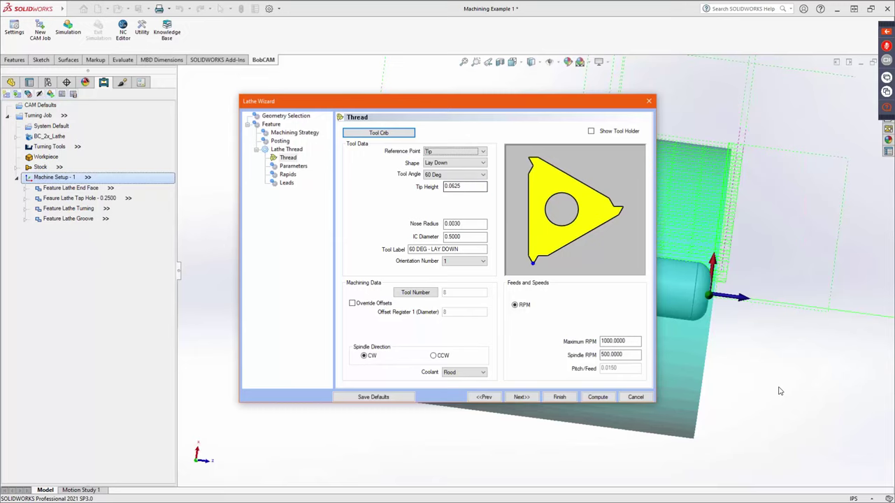
pyautogui.click(522, 397)
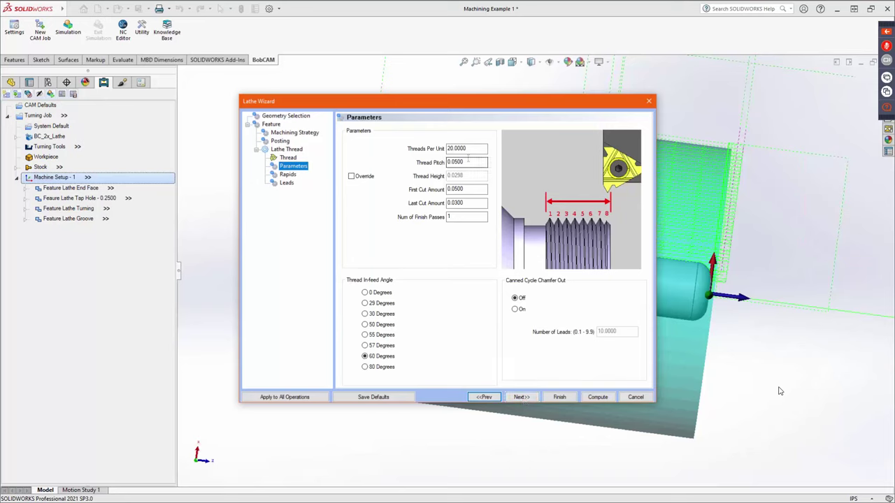
# - Change Threads Per Unit to 25, giving a 0.0400 pitch and 0.0238 thread height
pyautogui.hotkey('shift', 'Tab')
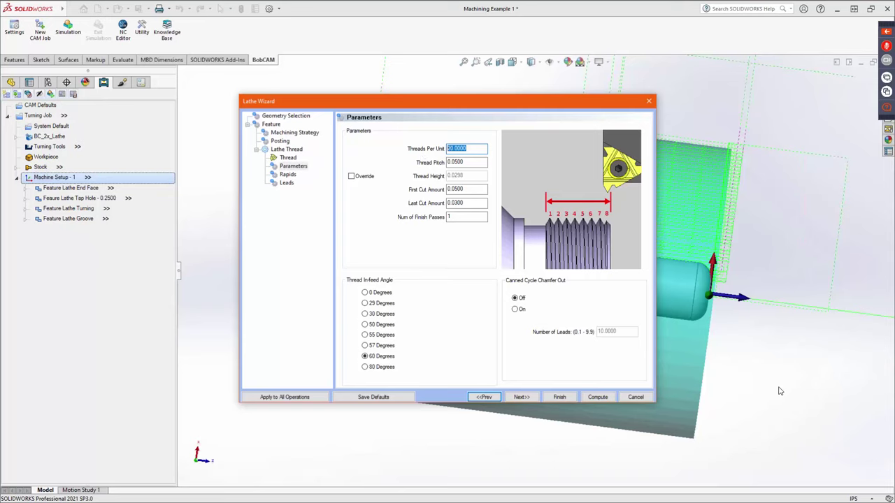
pyautogui.write('15')
pyautogui.press('Tab')
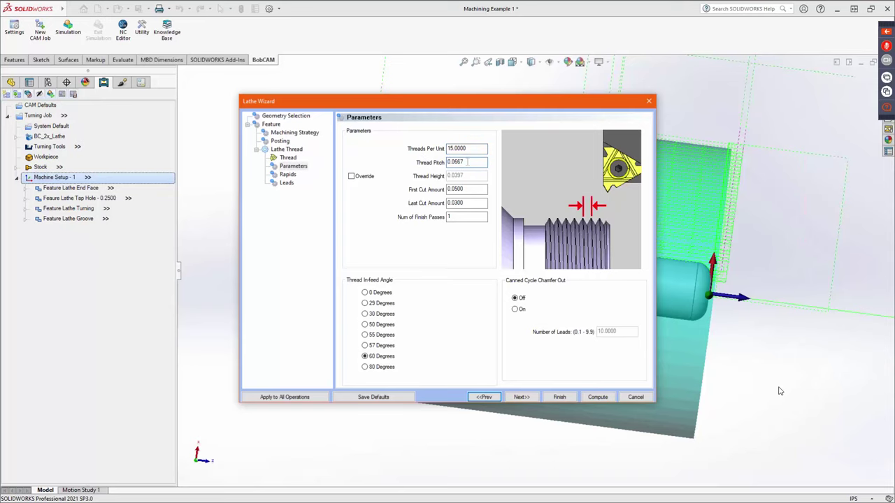
pyautogui.doubleClick(454, 162)
pyautogui.doubleClick(468, 148)
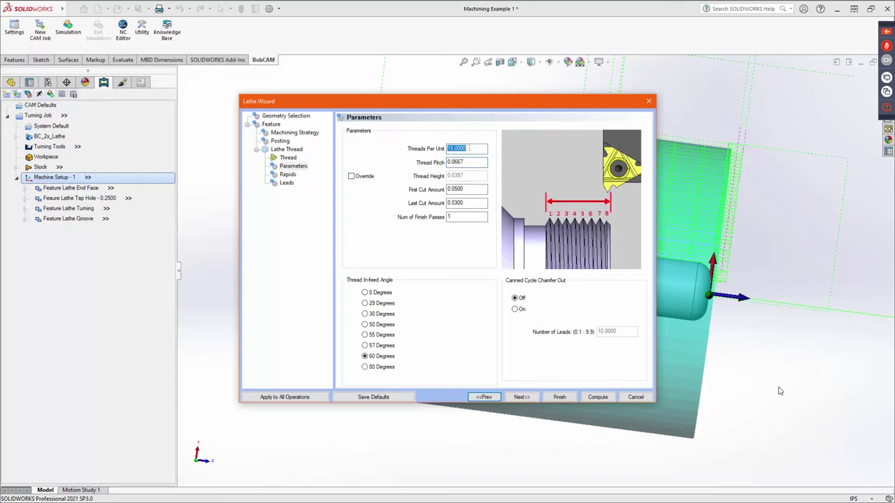
pyautogui.write('25')
pyautogui.press('Tab')
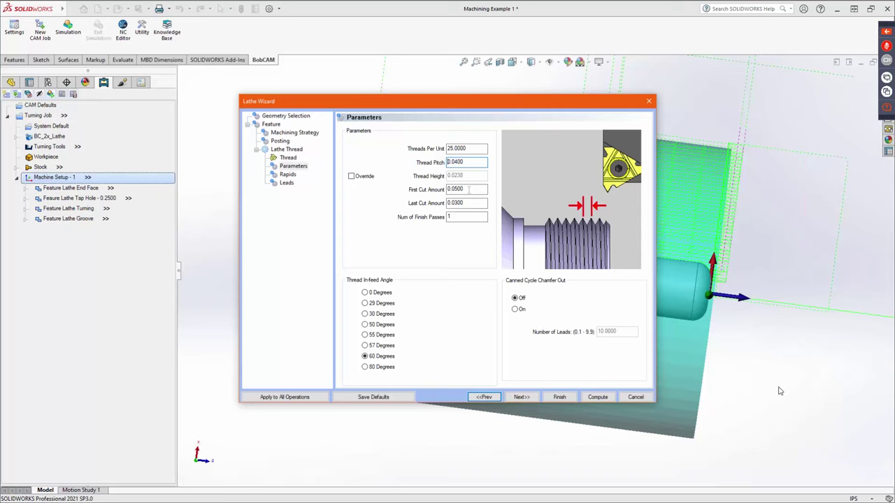
# - Leave the thread height override off and keep the default first and last cut amounts
pyautogui.click(360, 178)
pyautogui.doubleClick(469, 175)
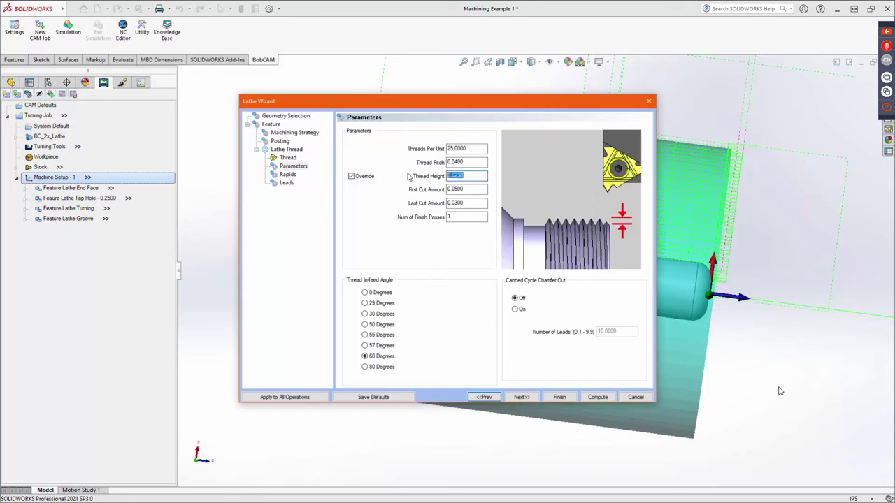
pyautogui.click(352, 177)
pyautogui.press('Tab')
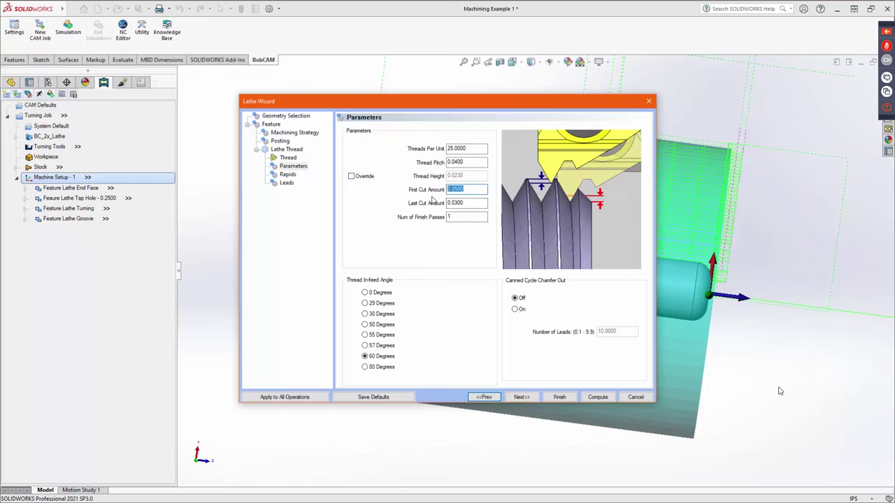
pyautogui.press('Tab')
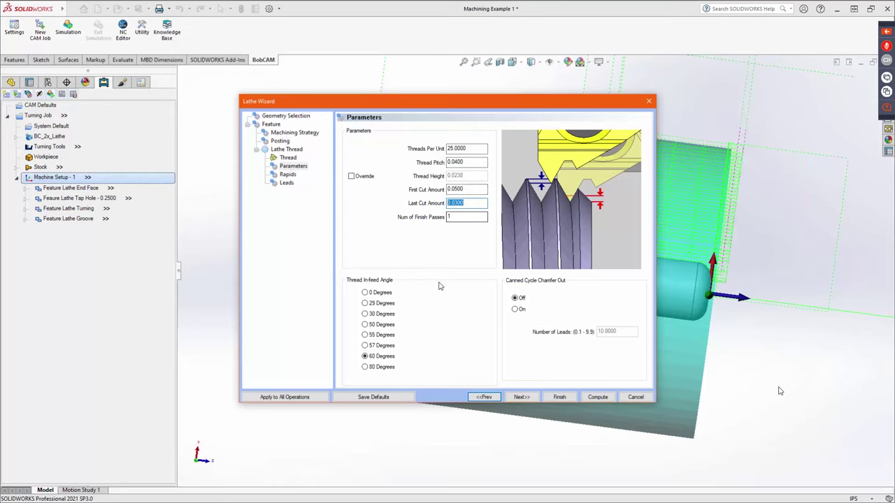
# - Keep the 60 degree in-feed, turn Canned Cycle Chamfer Out off, and advance to the Rapids page
pyautogui.click(385, 358)
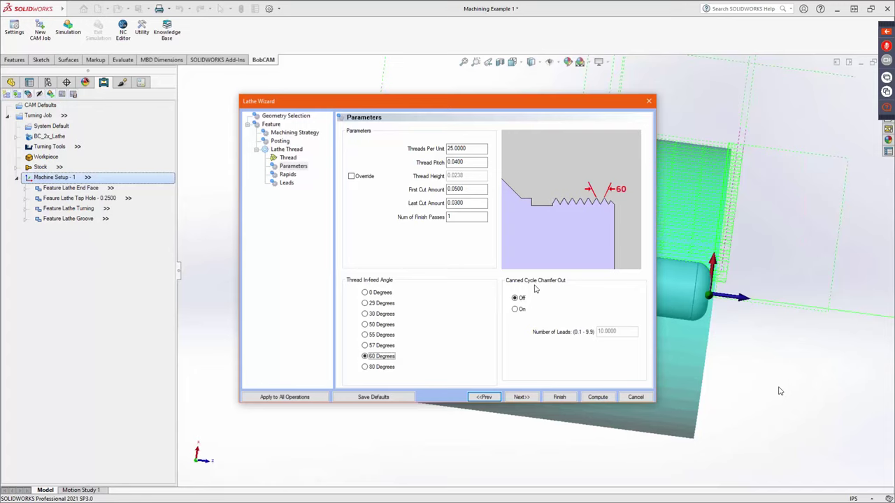
pyautogui.click(521, 313)
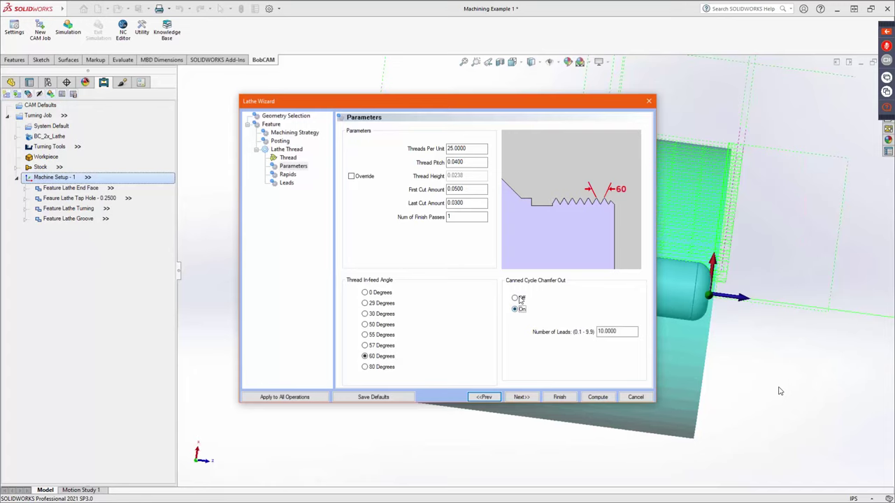
pyautogui.click(519, 299)
pyautogui.click(522, 312)
pyautogui.click(521, 300)
pyautogui.click(523, 397)
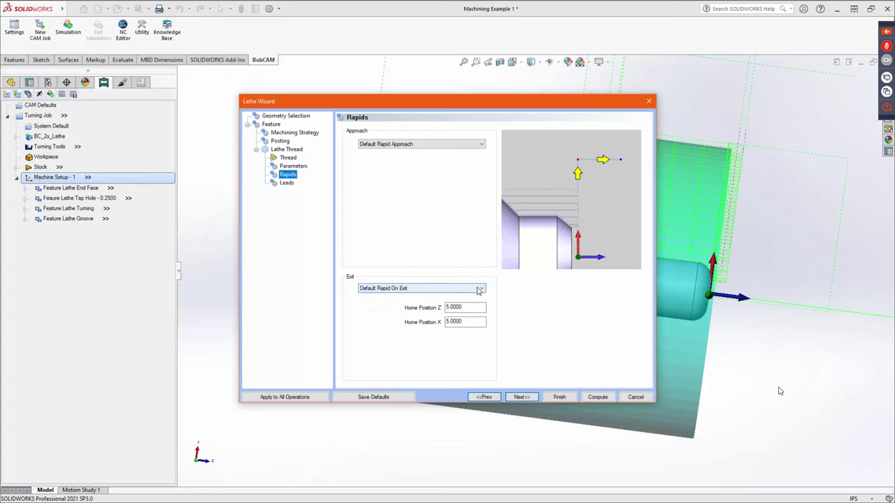
# - Set a 0.1250 lead-in with zero lead-out and compute the Feature Lathe Thread operation
pyautogui.click(522, 397)
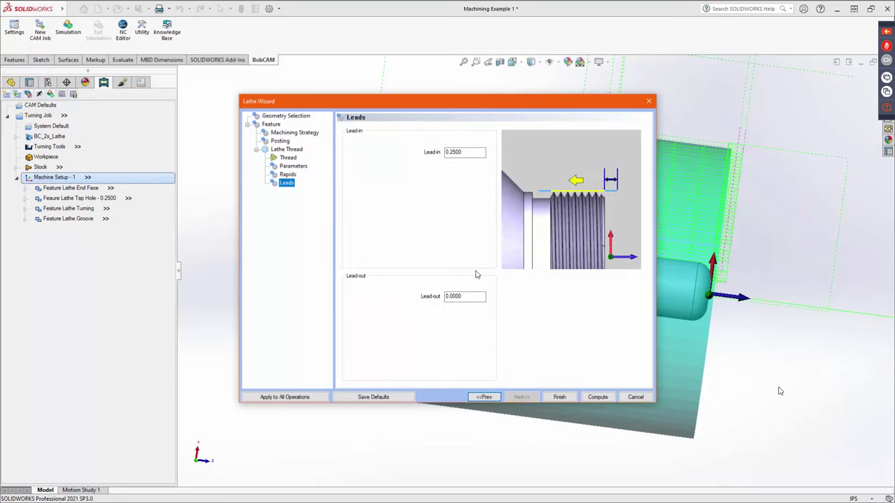
pyautogui.press('Tab')
pyautogui.write('.125')
pyautogui.press('Tab')
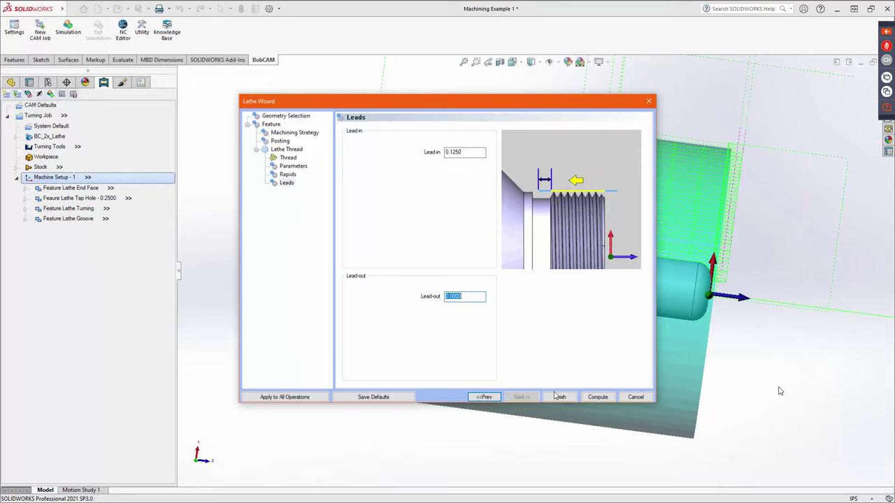
pyautogui.click(597, 397)
pyautogui.moveTo(479, 282)
pyautogui.mouseDown(button='middle')
pyautogui.moveTo(503, 280)
pyautogui.moveTo(479, 279)
pyautogui.mouseUp(button='middle')
pyautogui.scroll(3, 679, 276)
pyautogui.scroll(-5, 646, 276)
pyautogui.scroll(-5, 360, 217)
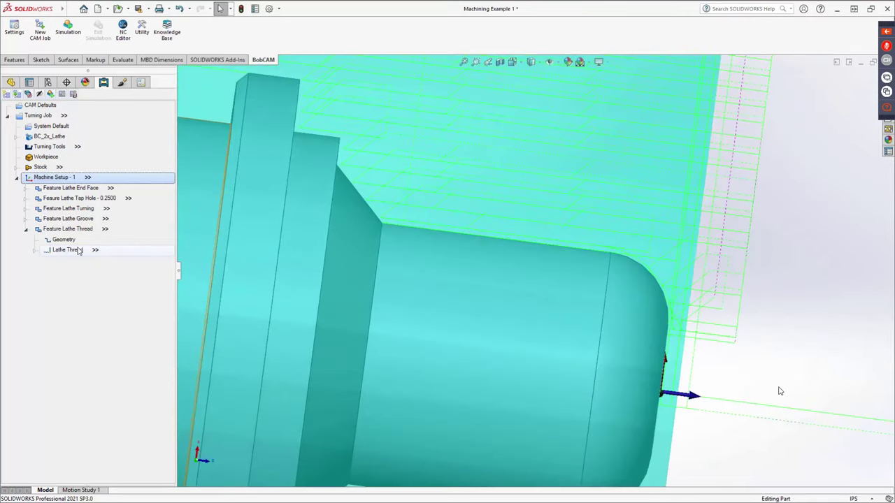
pyautogui.hotkey('ctrl', '1')
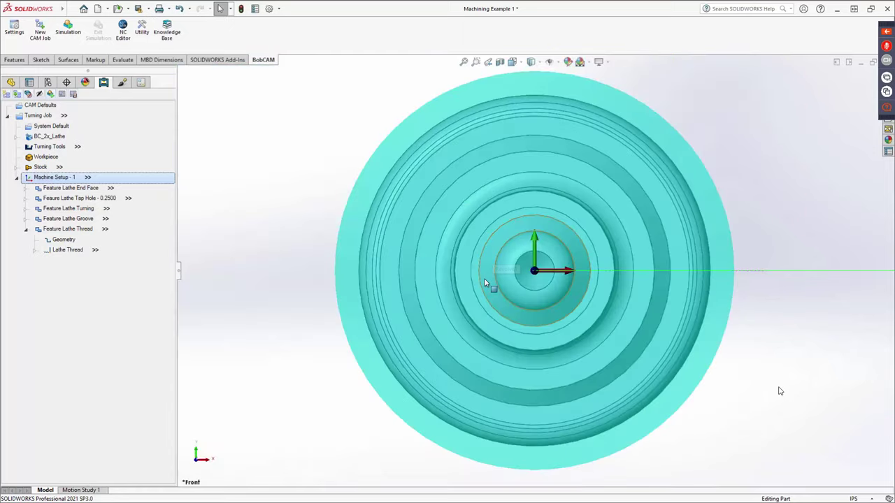
pyautogui.hotkey('ctrl', '3')
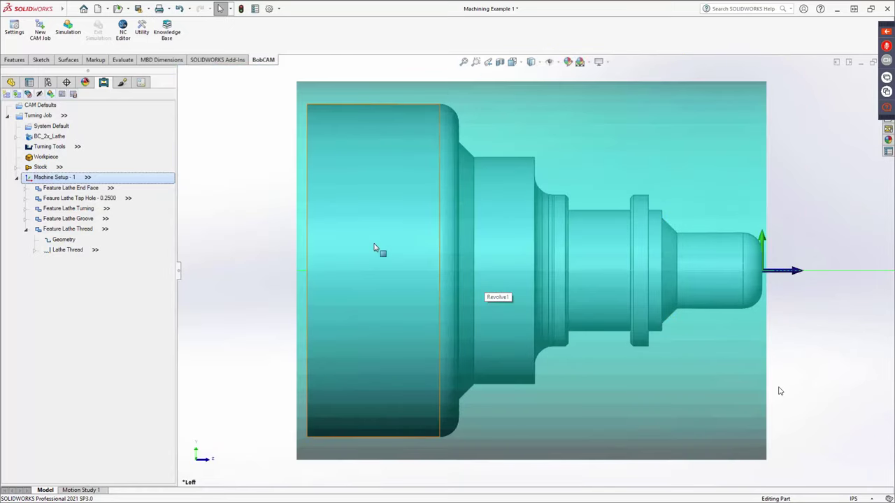
pyautogui.hotkey('ctrl', '5')
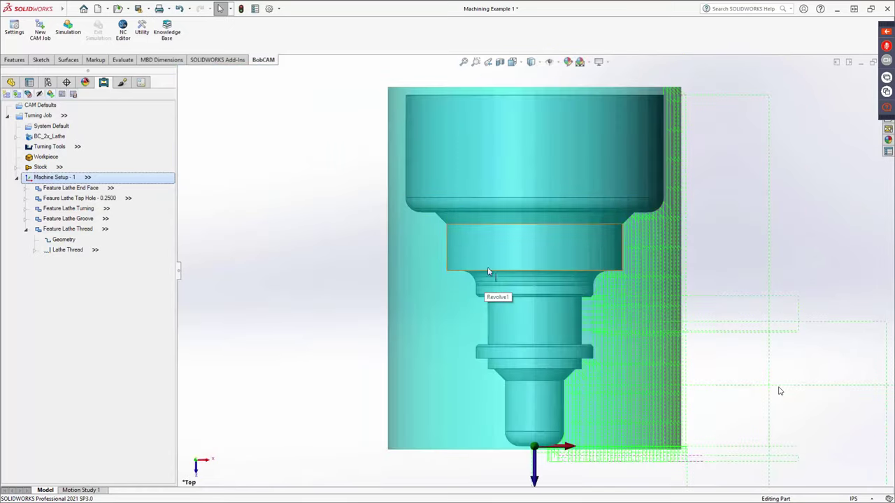
pyautogui.press('f')
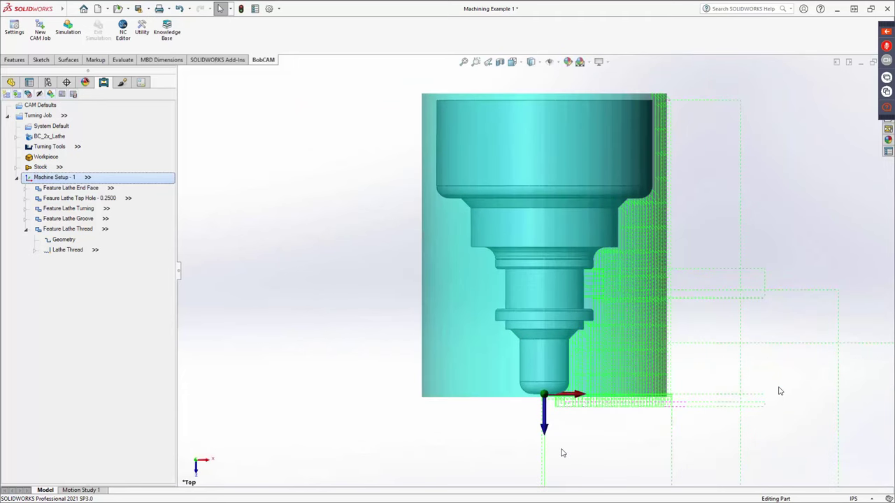
pyautogui.scroll(-5, 562, 453)
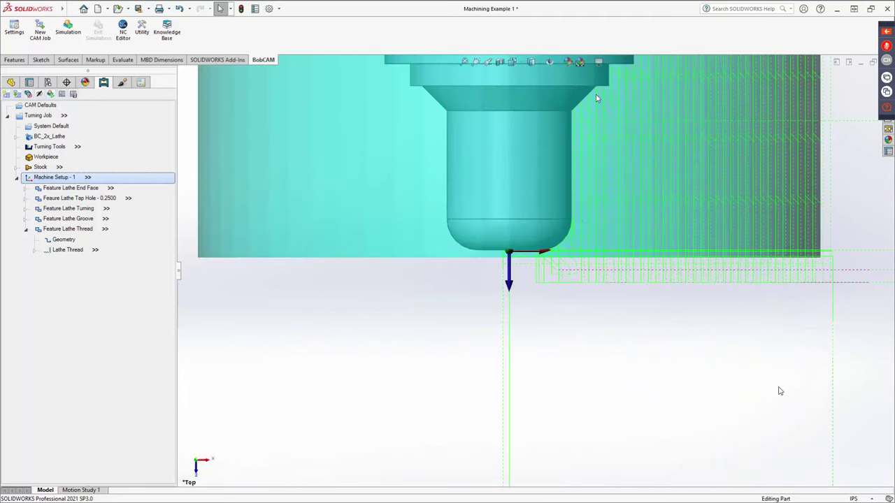
pyautogui.rightClick(67, 250)
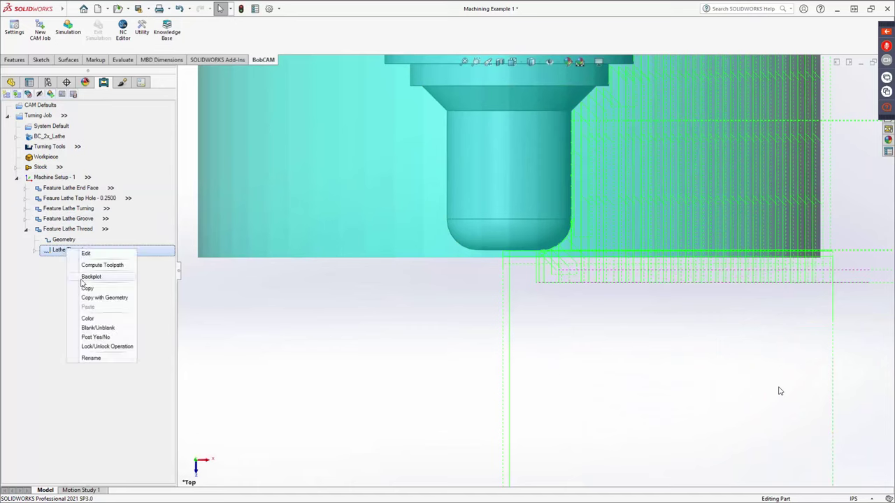
pyautogui.click(56, 251)
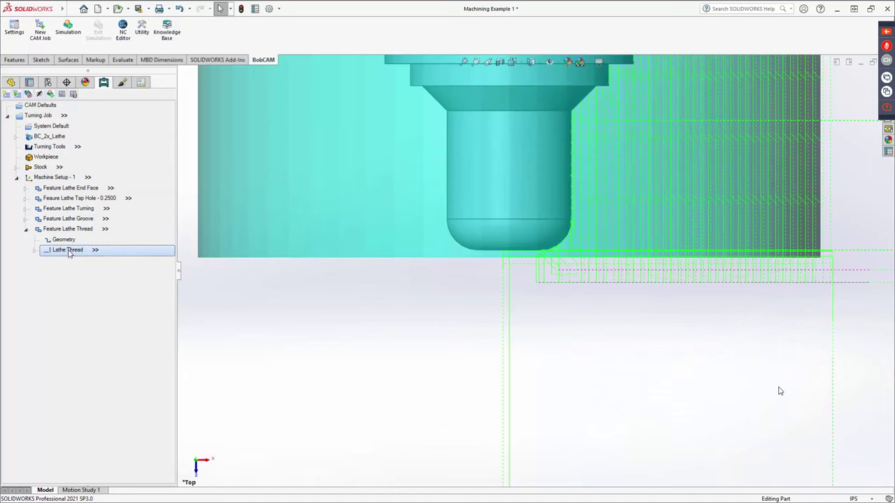
pyautogui.rightClick(68, 252)
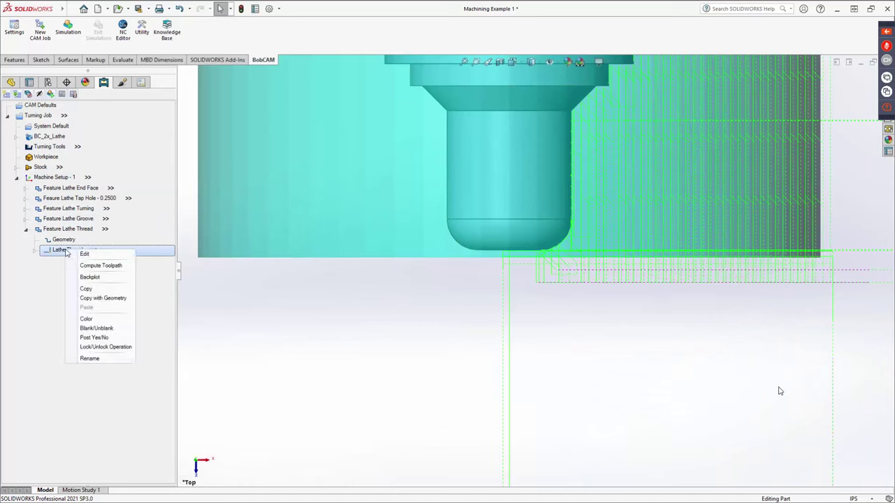
pyautogui.click(101, 277)
pyautogui.scroll(-2, 292, 290)
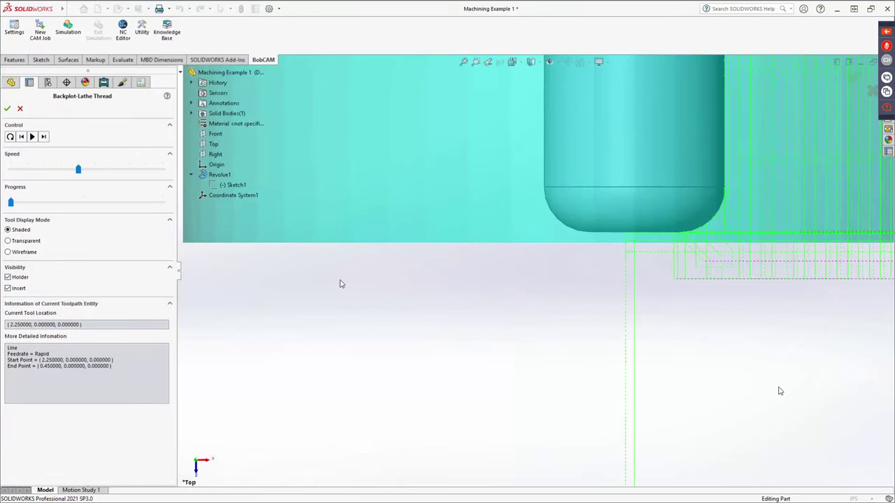
pyautogui.scroll(3, 397, 298)
pyautogui.scroll(2, 727, 234)
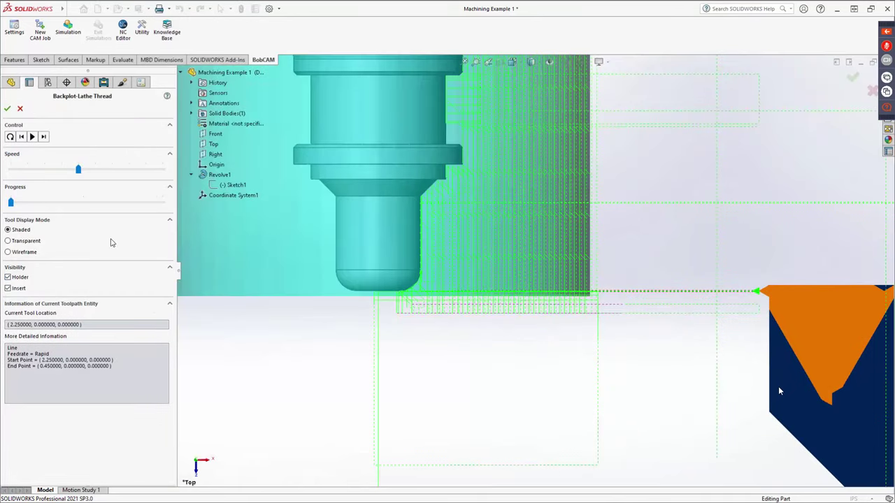
pyautogui.click(44, 137)
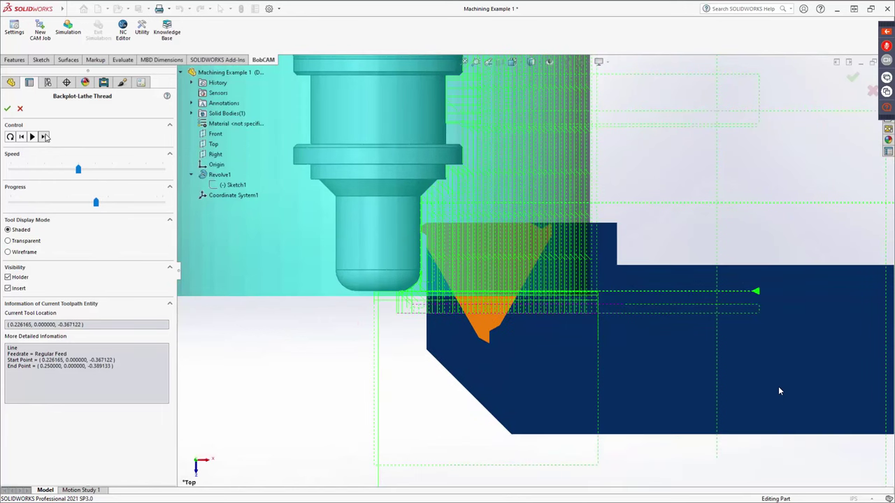
pyautogui.click(44, 137)
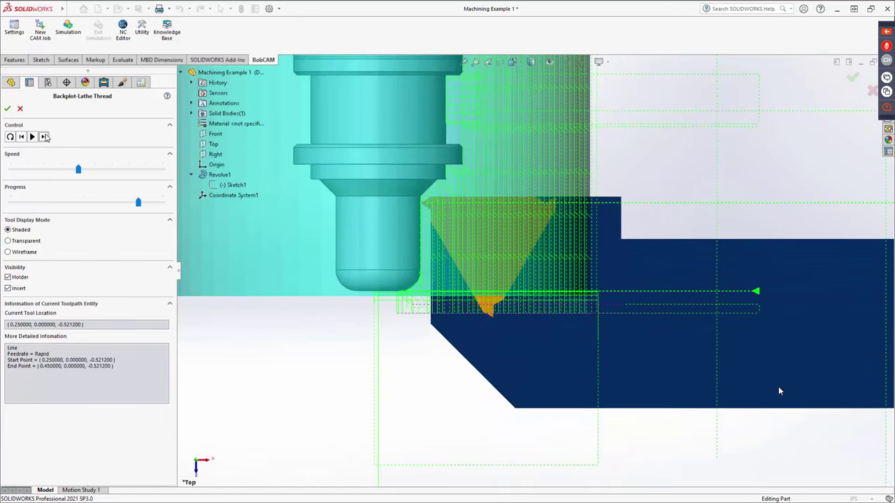
pyautogui.click(21, 137)
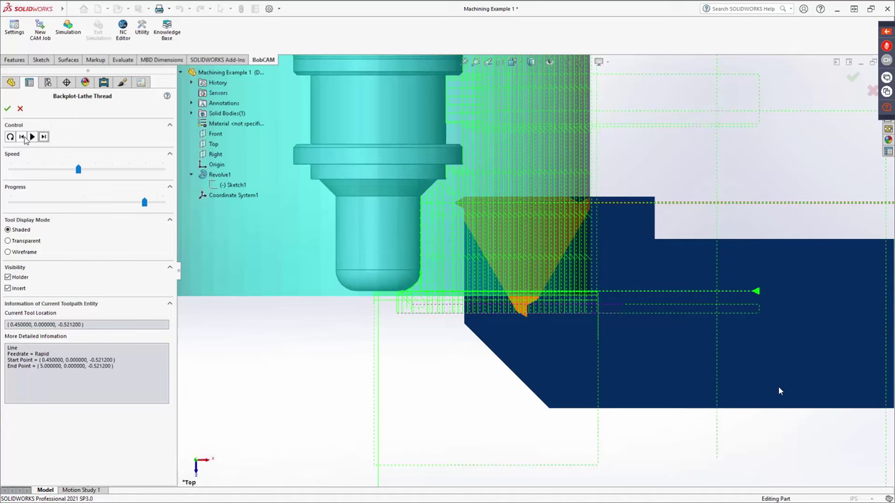
pyautogui.scroll(6, 419, 201)
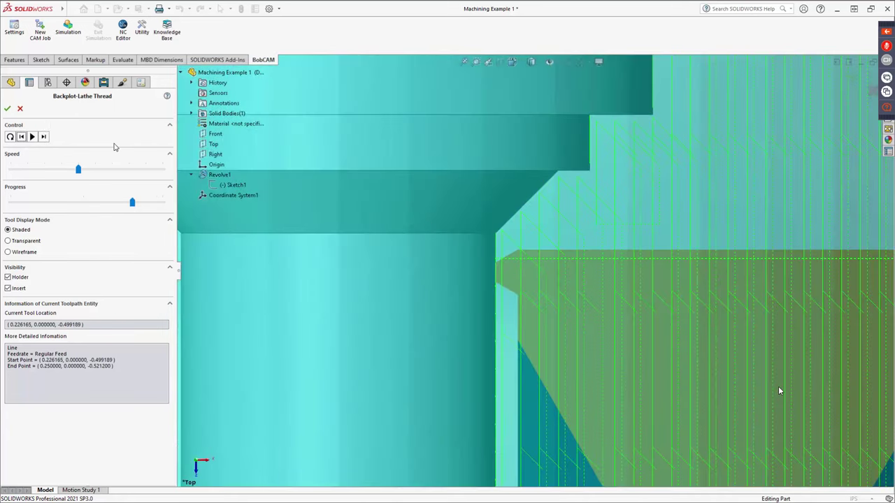
pyautogui.click(44, 137)
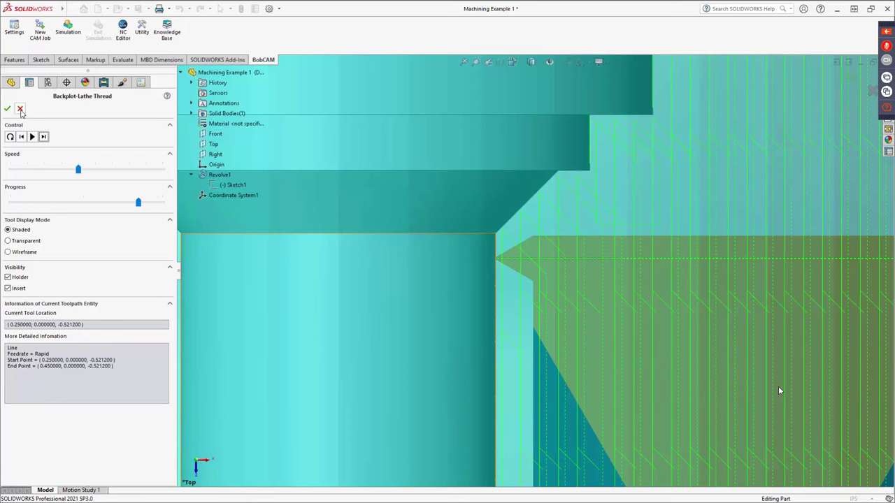
pyautogui.click(20, 108)
pyautogui.scroll(5, 445, 201)
pyautogui.moveTo(493, 212); pyautogui.dragTo(432, 378, button='middle')
# - Open the machining simulation, start it, then pause it
pyautogui.scroll(-3, 404, 388)
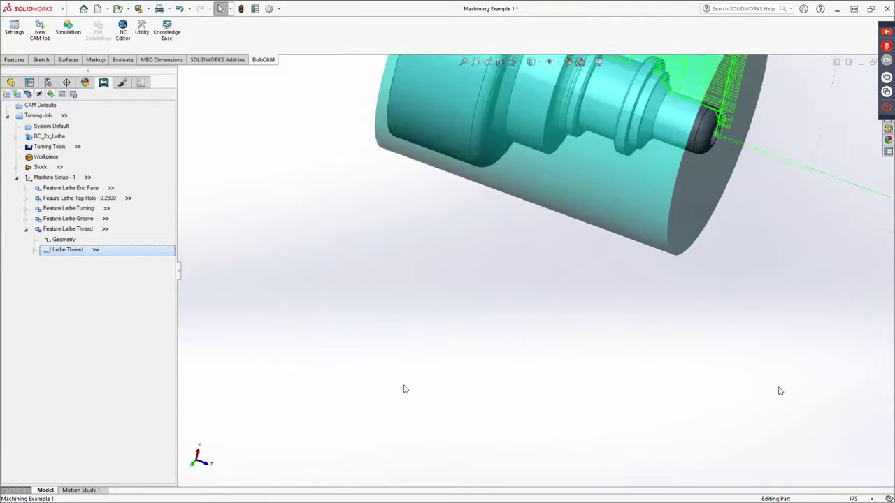
pyautogui.scroll(5, 532, 252)
pyautogui.scroll(-2, 610, 279)
pyautogui.scroll(-2, 609, 279)
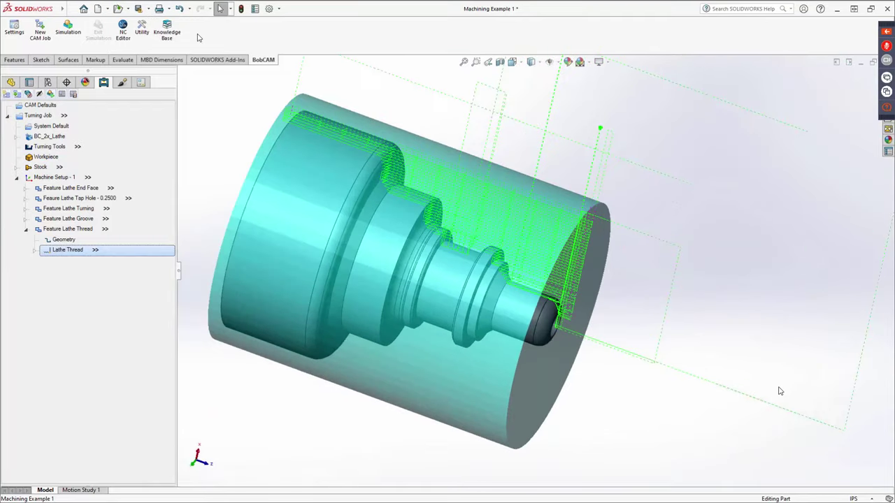
pyautogui.click(68, 32)
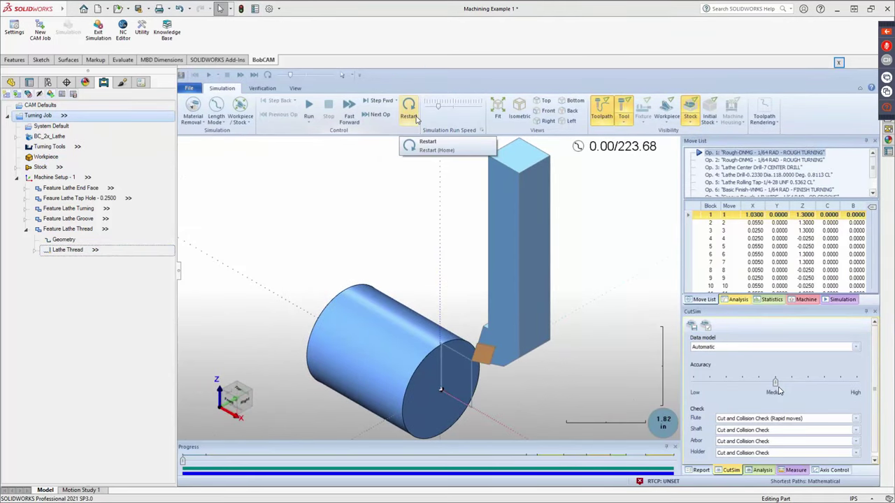
pyautogui.click(308, 108)
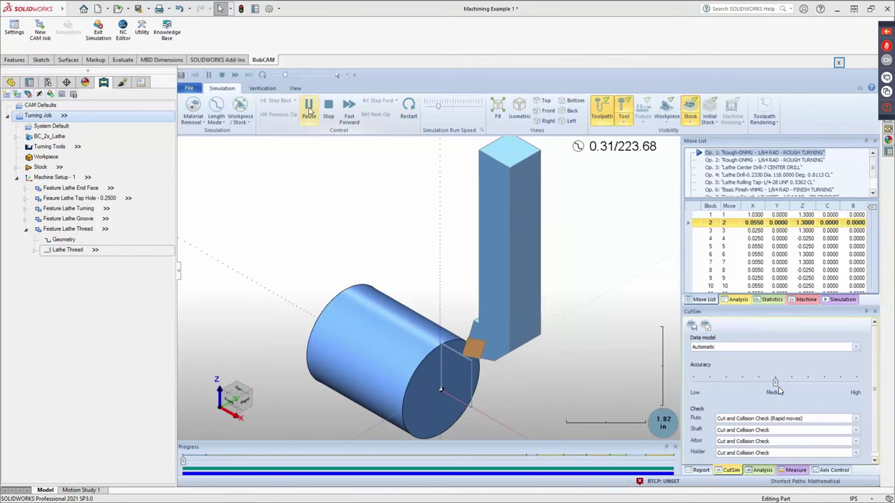
pyautogui.click(308, 109)
# - Jump to Op. 9 Lathe Thread and run it to cut the thread on the small end
pyautogui.scroll(-1, 755, 173)
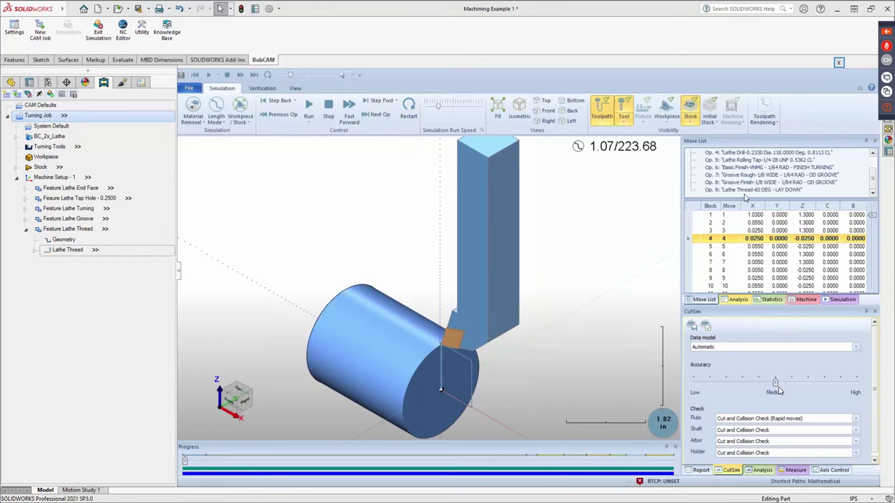
pyautogui.doubleClick(744, 193)
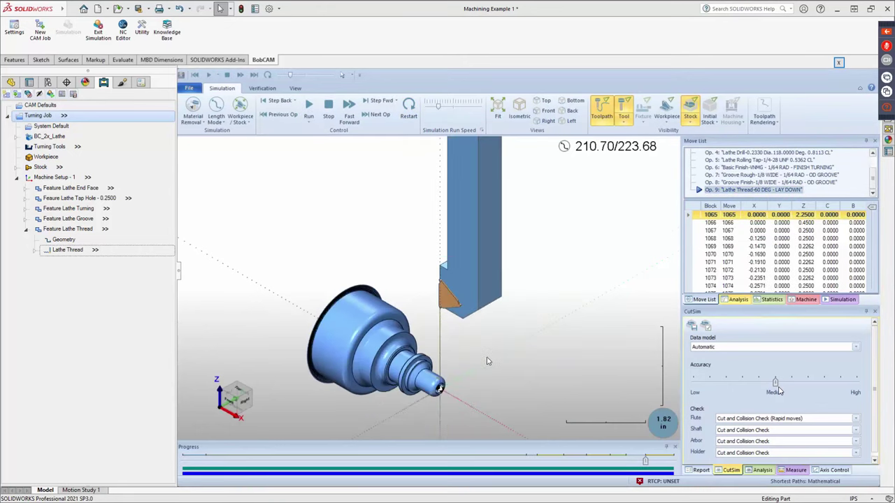
pyautogui.moveTo(485, 364); pyautogui.dragTo(476, 384, button='middle')
pyautogui.scroll(-5, 433, 400)
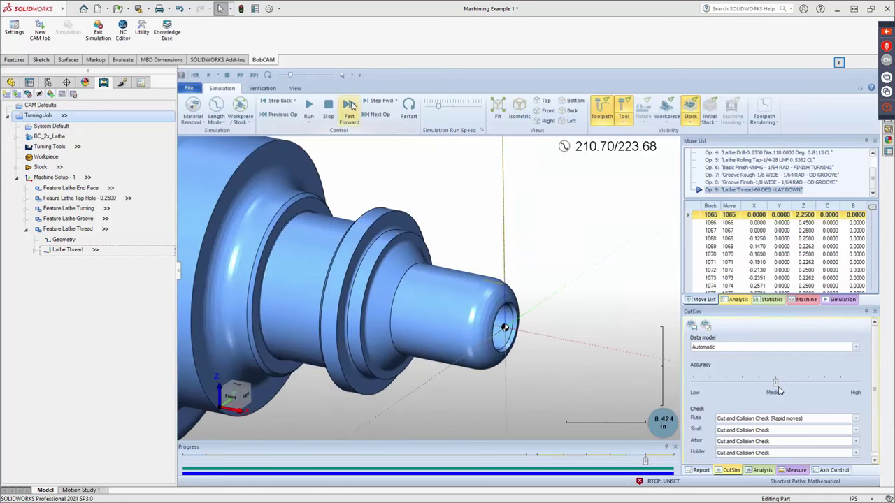
pyautogui.click(308, 107)
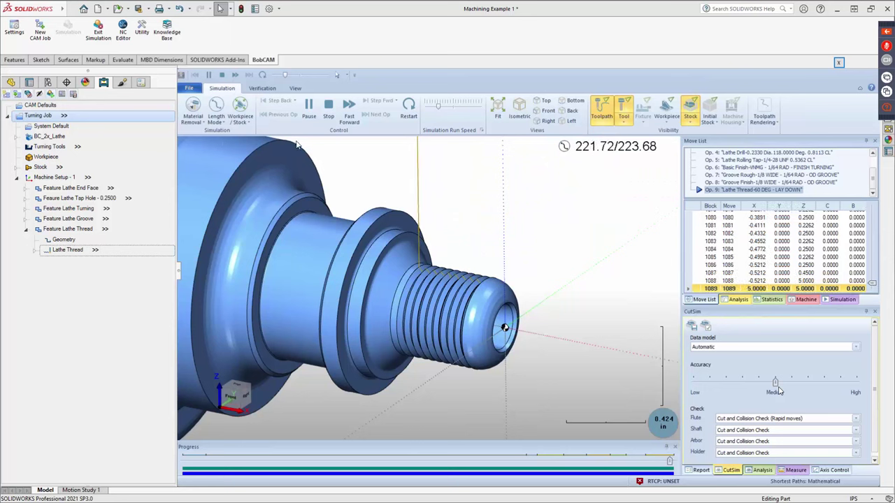
# - Close the finished simulation and post the Turning Job to show NC program O0100
pyautogui.rightClick(22, 116)
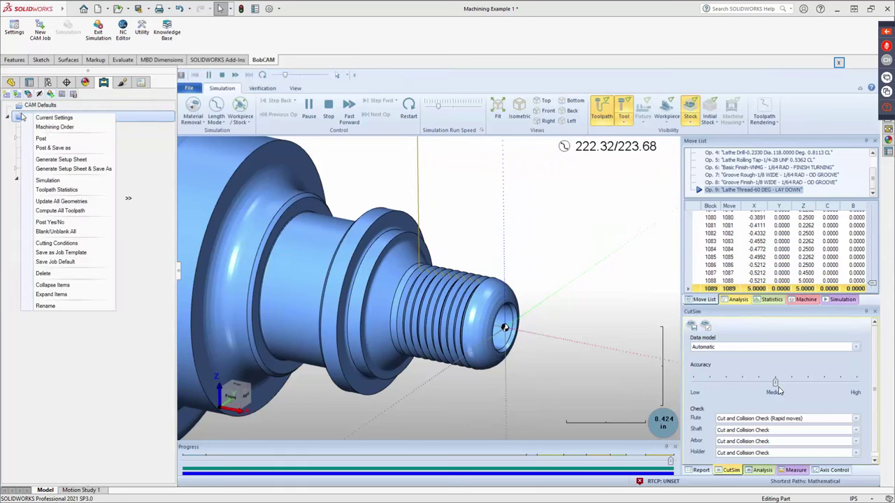
pyautogui.click(839, 63)
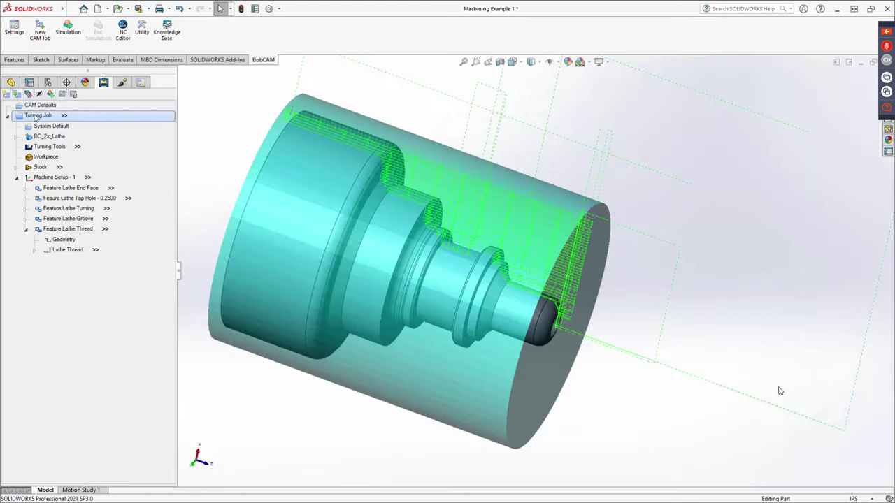
pyautogui.rightClick(34, 117)
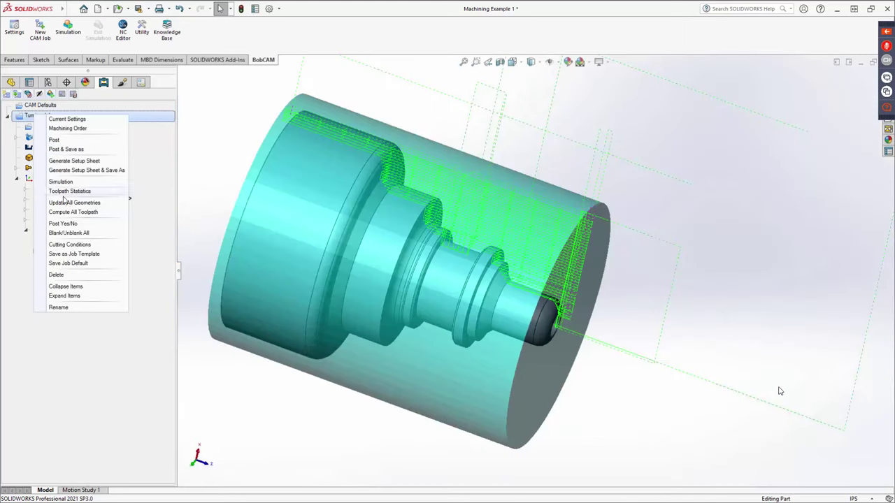
pyautogui.click(69, 140)
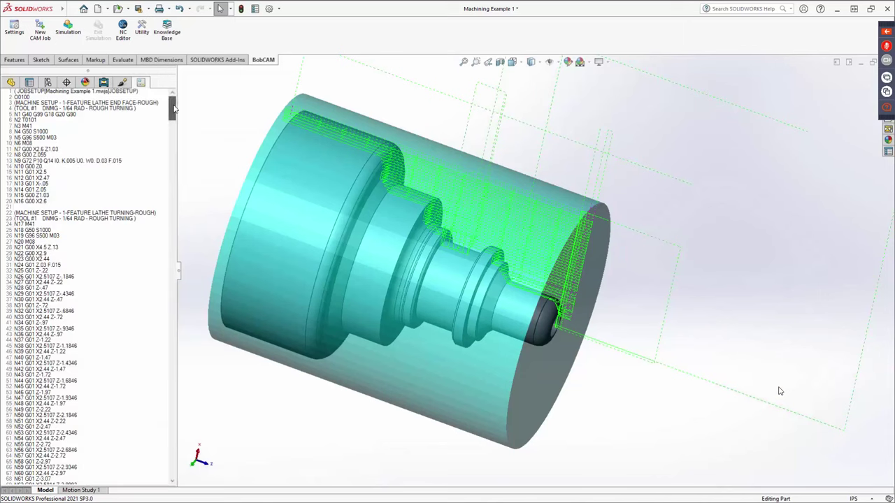
# - Enlarge the G-code and check D0500 and A60 on the G76 line, then return to the BobCAM tree
pyautogui.moveTo(172, 115); pyautogui.dragTo(164, 472)
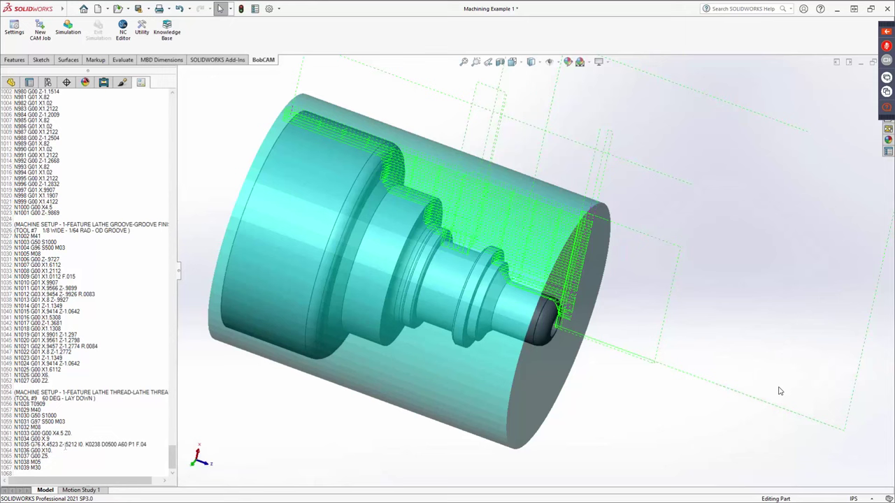
pyautogui.hotkey('ctrl', '+')
pyautogui.hotkey('ctrl', '+')
pyautogui.hotkey('ctrl', '+')
pyautogui.hotkey('ctrl', '+')
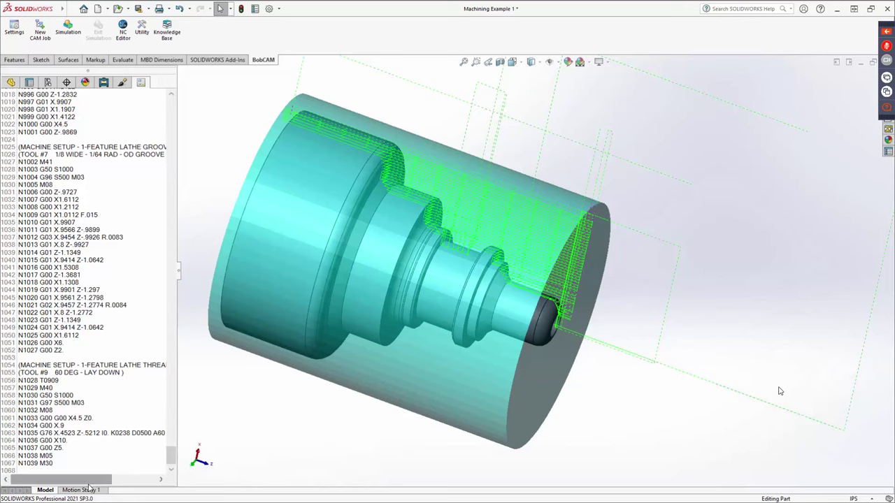
pyautogui.press('Down')
pyautogui.press('Down')
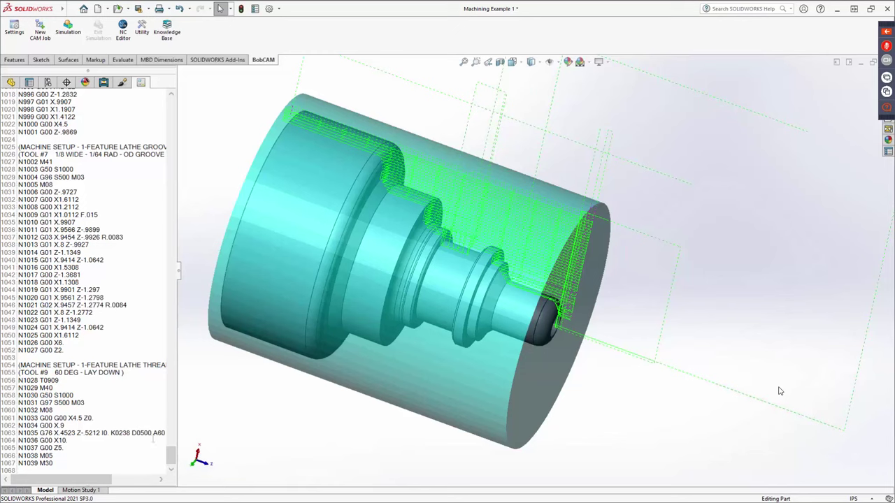
pyautogui.moveTo(95, 481)
pyautogui.mouseDown()
pyautogui.moveTo(139, 481)
pyautogui.moveTo(87, 481)
pyautogui.moveTo(109, 481)
pyautogui.mouseUp()
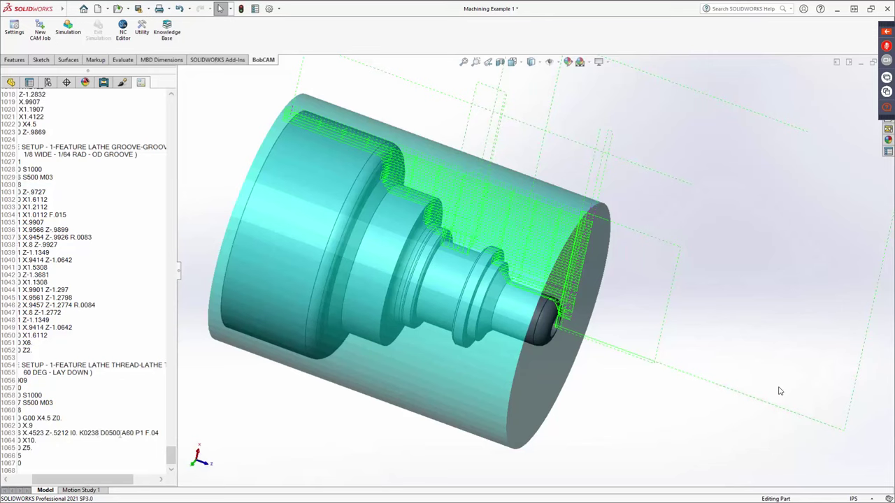
pyautogui.doubleClick(120, 434)
pyautogui.doubleClick(130, 433)
pyautogui.click(125, 454)
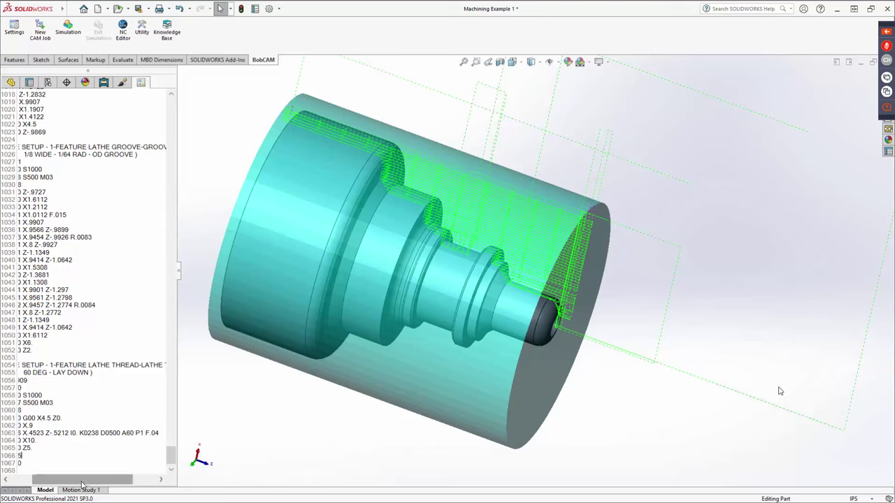
pyautogui.moveTo(84, 481); pyautogui.dragTo(57, 482)
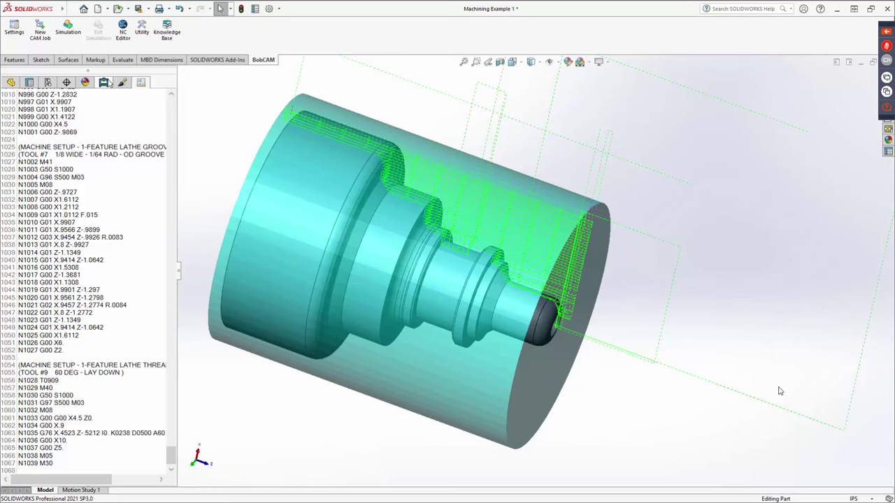
pyautogui.click(104, 82)
pyautogui.moveTo(681, 187)
pyautogui.mouseDown(button='middle')
pyautogui.moveTo(687, 181)
pyautogui.moveTo(667, 188)
pyautogui.mouseUp(button='middle')
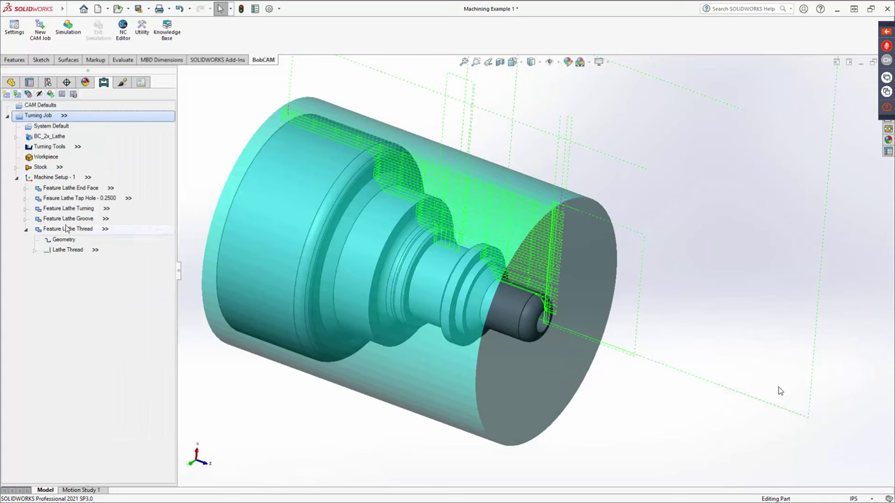
# - Cancel the first Lathe Cutoff on Machine Setup - 1 and select the part's large end face
pyautogui.rightClick(51, 181)
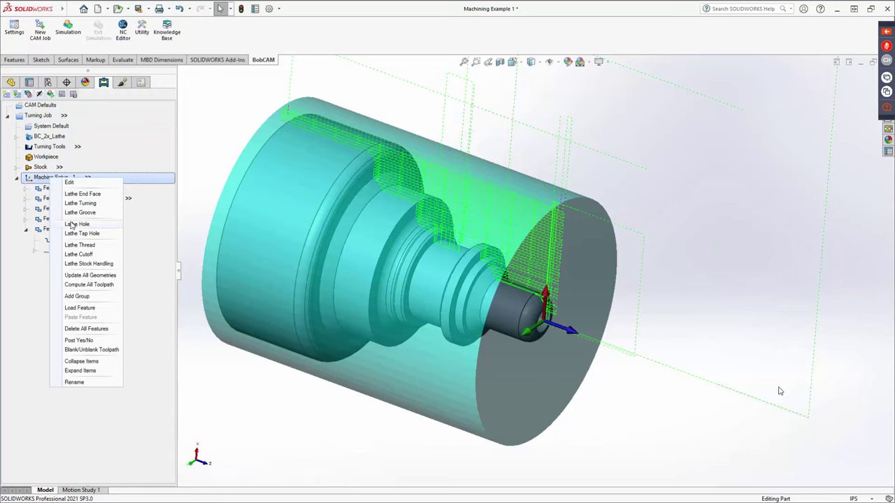
pyautogui.click(93, 256)
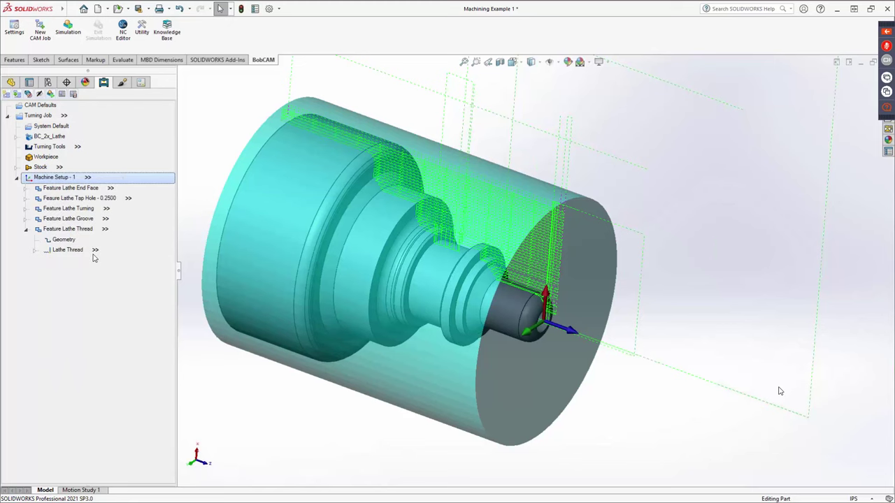
pyautogui.click(400, 160)
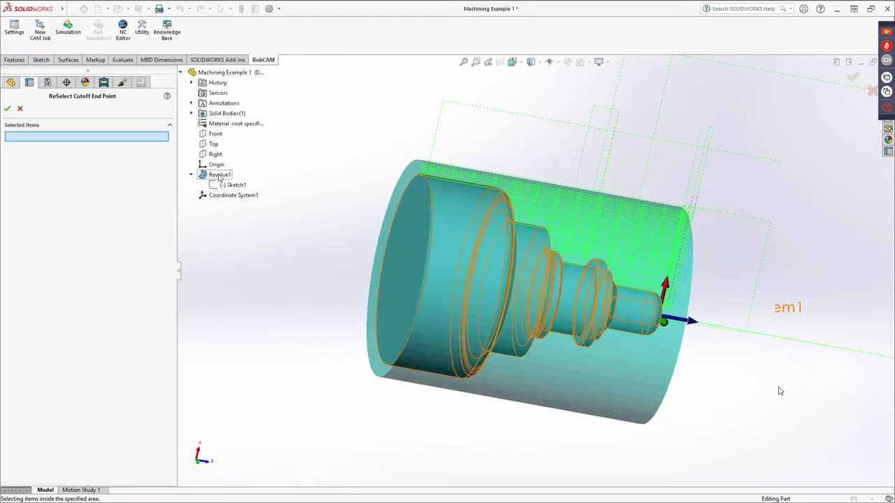
pyautogui.click(7, 109)
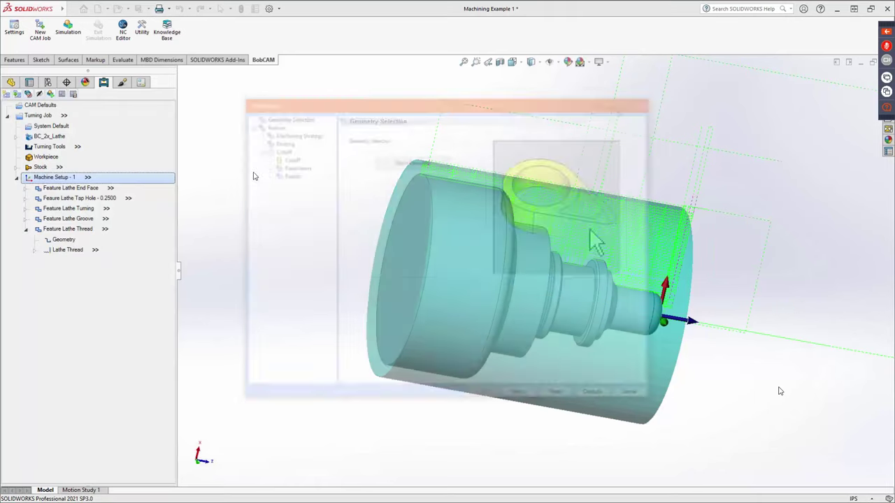
pyautogui.click(632, 393)
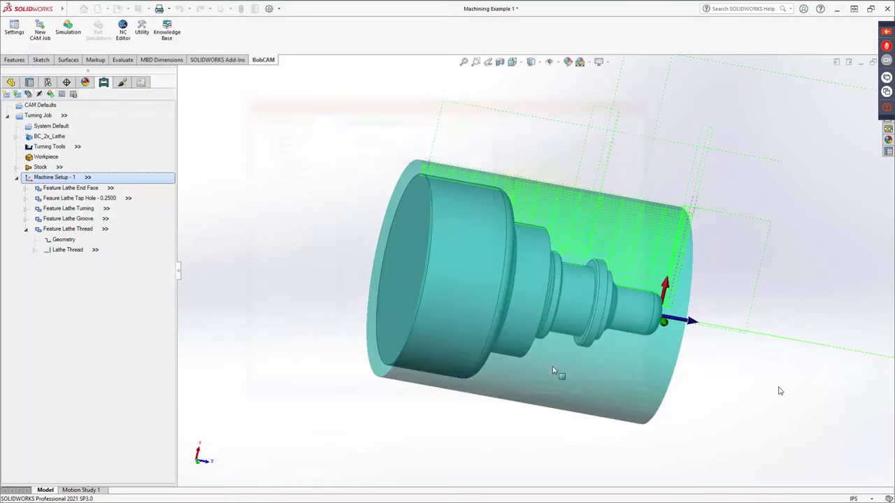
pyautogui.click(402, 283)
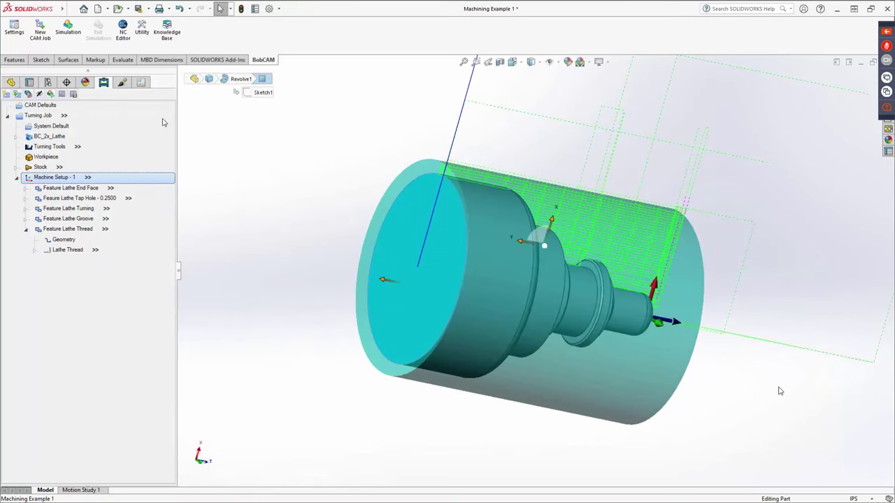
# - Sketch a line outward from the centre of the large end face
pyautogui.click(41, 59)
pyautogui.click(13, 32)
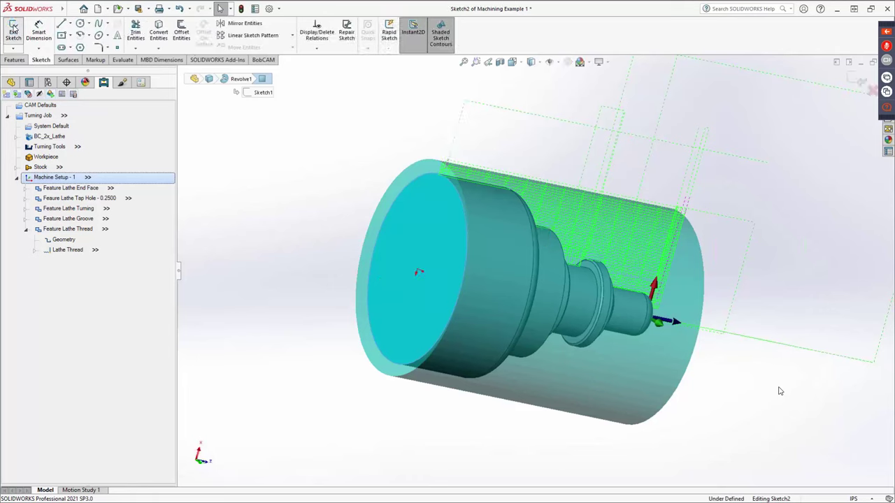
pyautogui.click(61, 23)
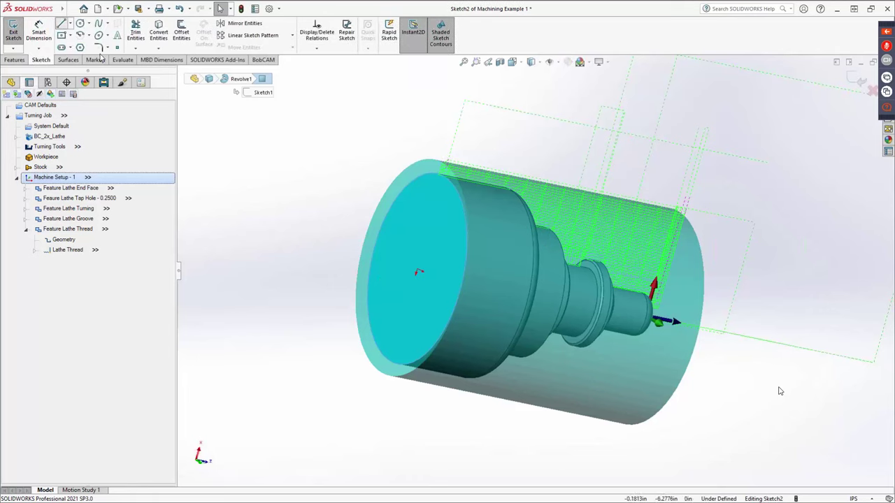
pyautogui.click(418, 272)
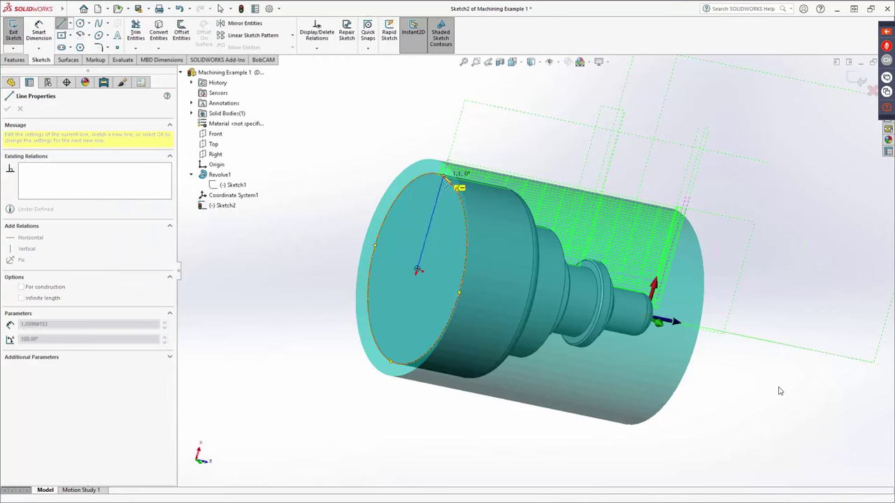
pyautogui.rightClick(353, 166)
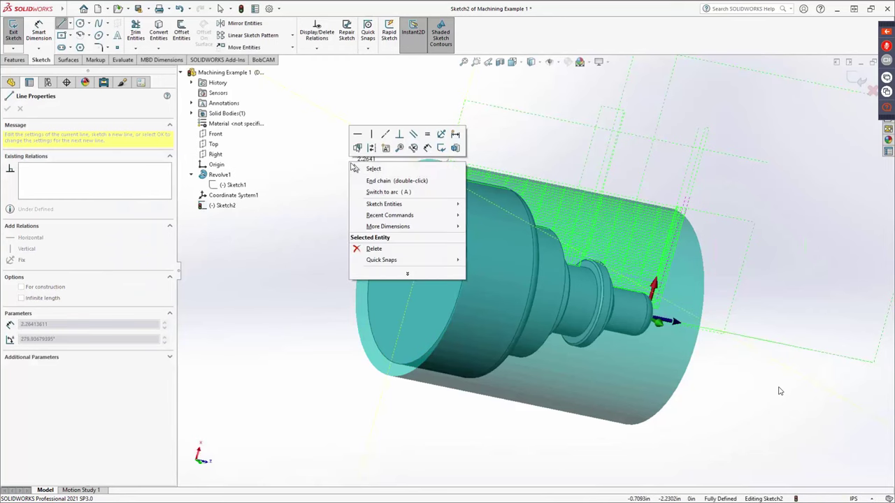
pyautogui.click(317, 207)
pyautogui.press('Escape')
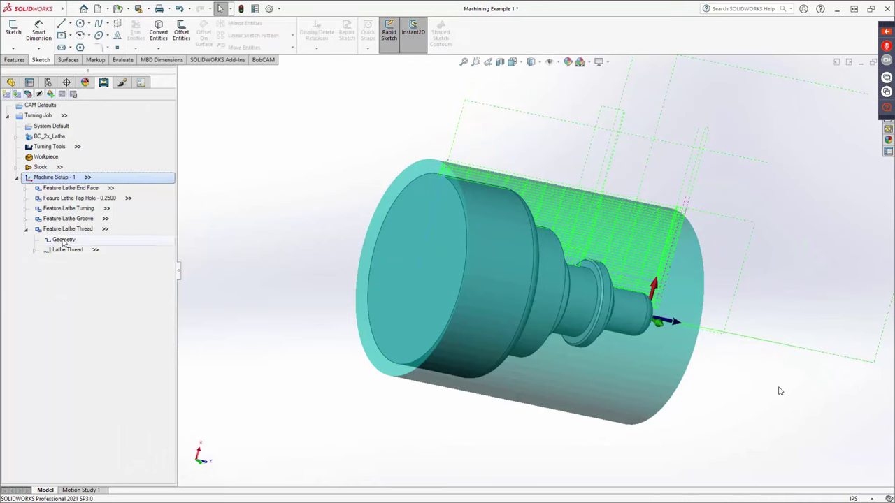
# - Add a Lathe Cutoff to Machine Setup - 1 using Point1@Sketch2 as its end point
pyautogui.click(26, 229)
pyautogui.rightClick(42, 178)
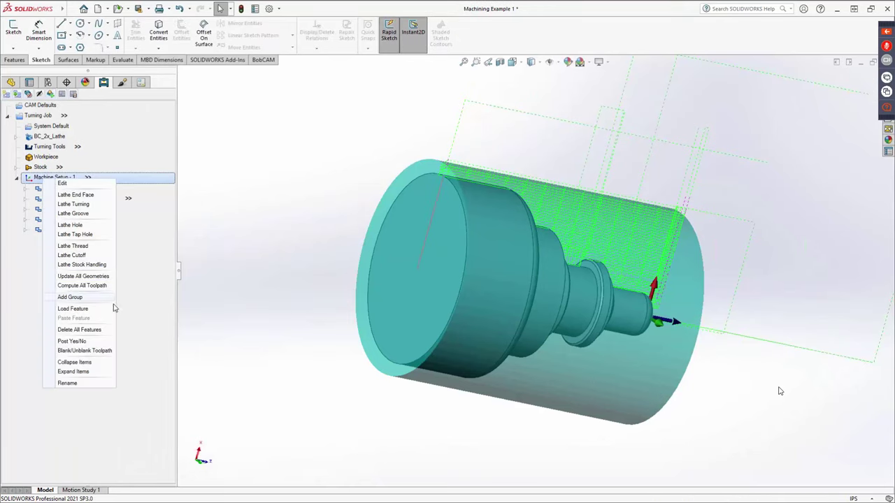
pyautogui.click(73, 255)
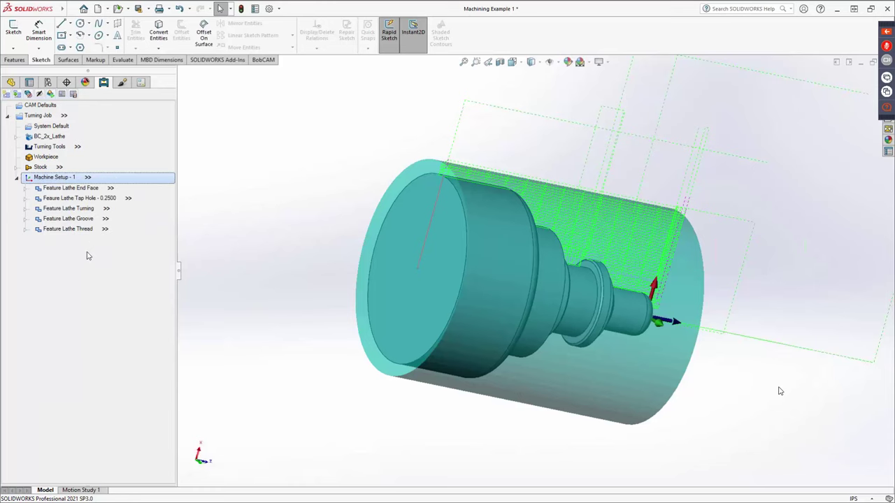
pyautogui.click(411, 160)
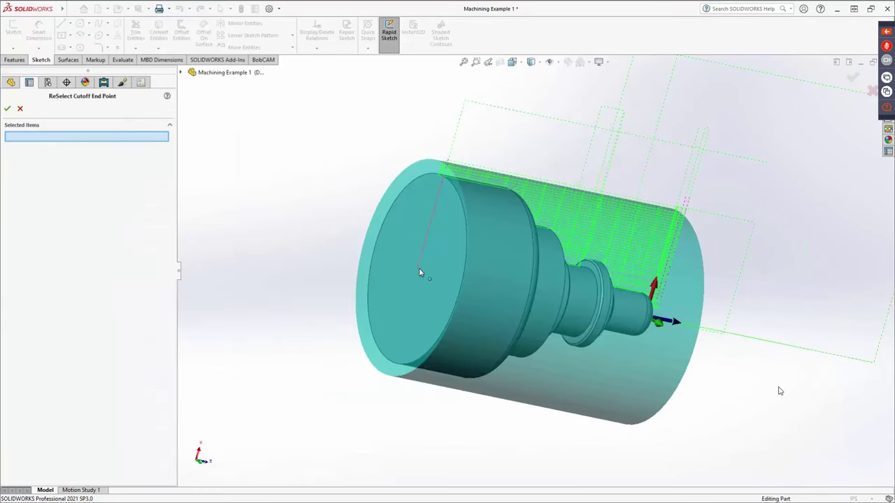
pyautogui.click(417, 270)
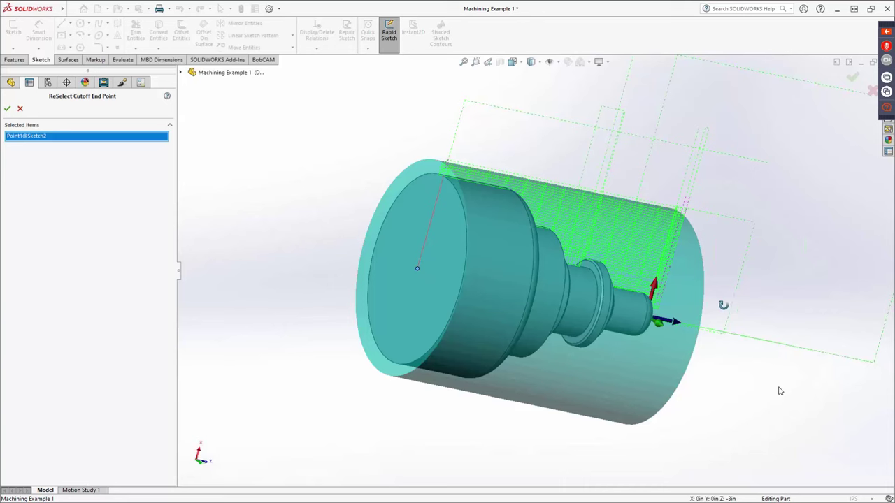
pyautogui.moveTo(722, 306); pyautogui.dragTo(664, 318, button='middle')
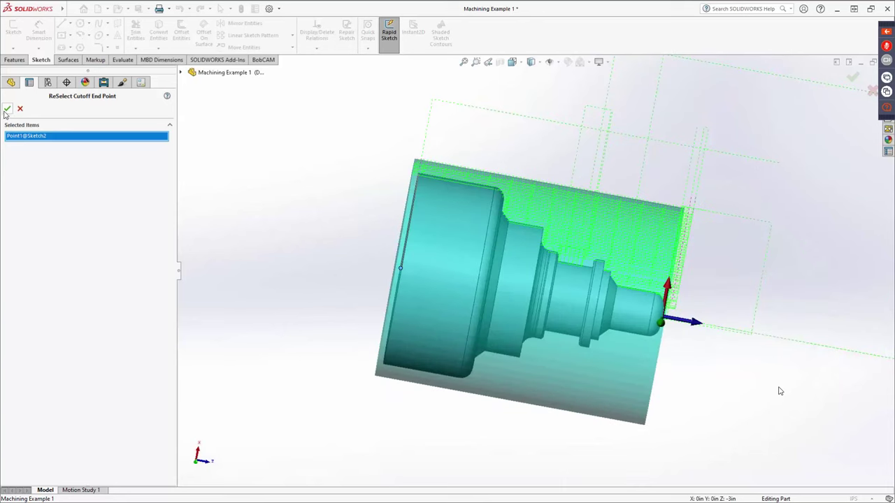
pyautogui.press('Return')
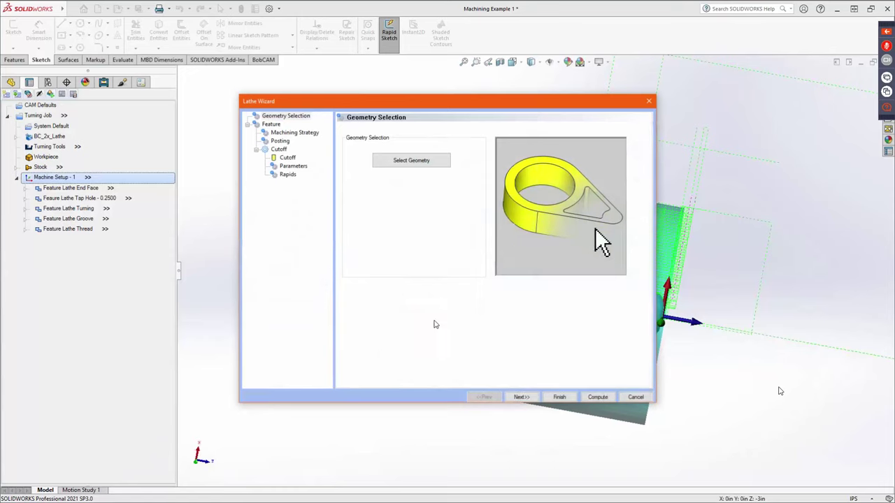
# - Set the cutoff's Top of Feature to Custom and start picking it on the model
pyautogui.click(521, 397)
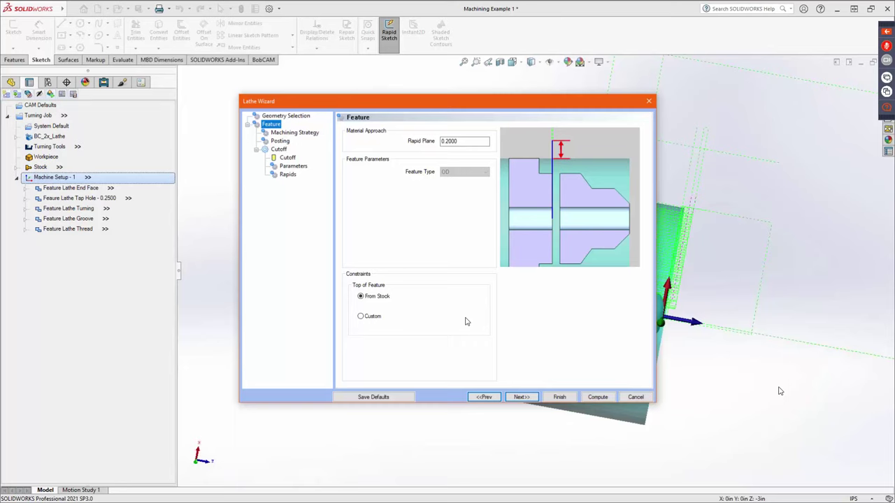
pyautogui.click(376, 318)
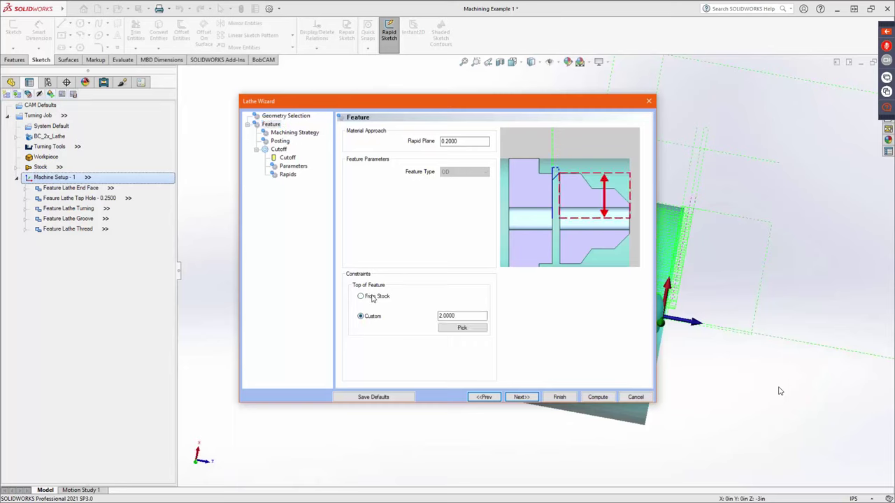
pyautogui.click(372, 297)
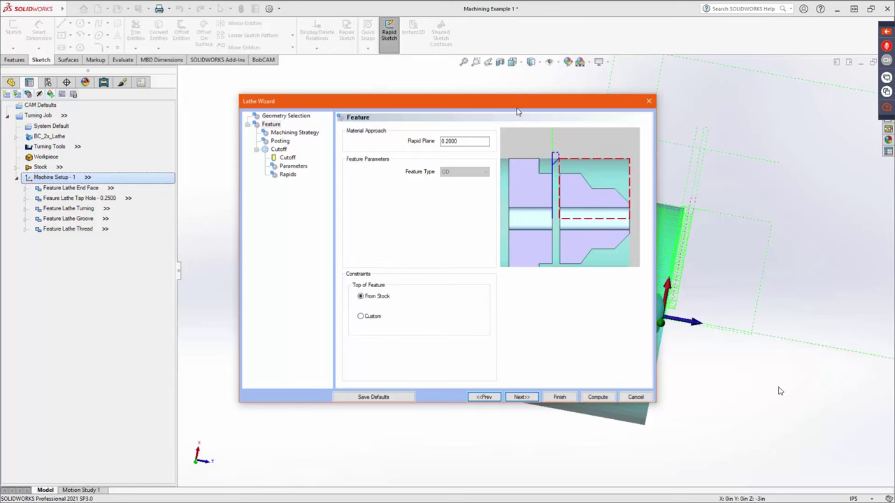
pyautogui.moveTo(518, 103); pyautogui.dragTo(524, 267)
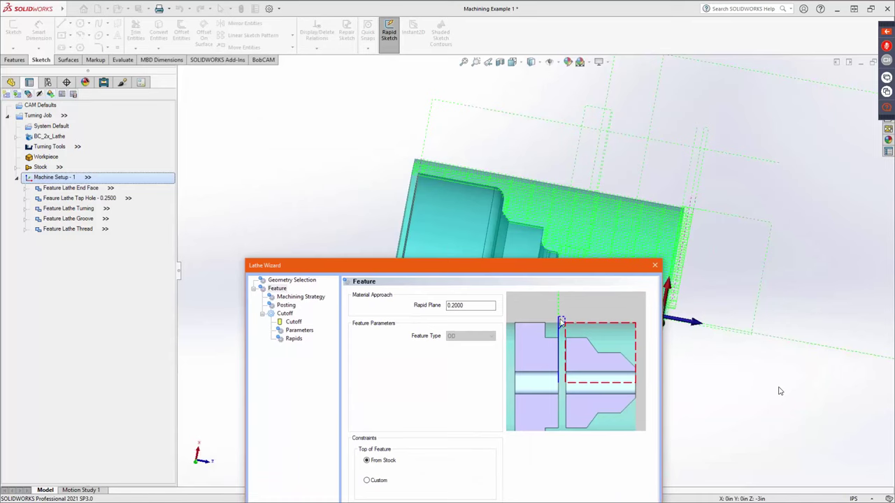
pyautogui.moveTo(542, 269); pyautogui.dragTo(544, 120)
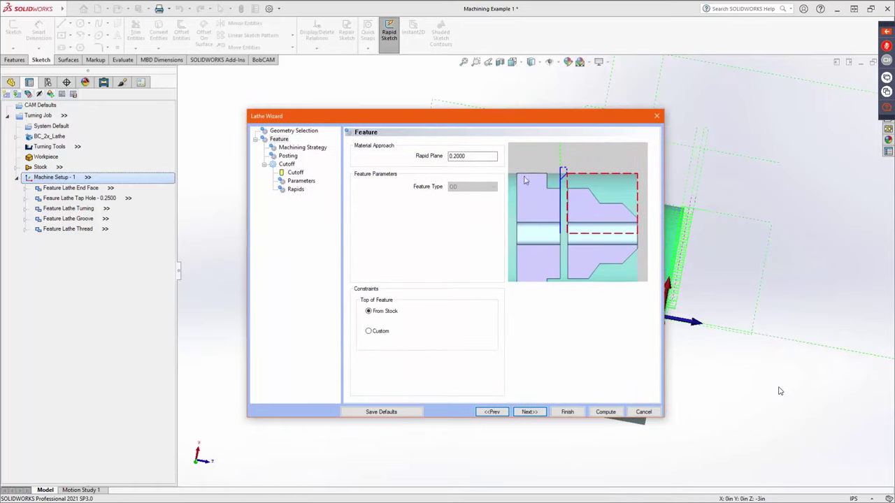
pyautogui.click(372, 333)
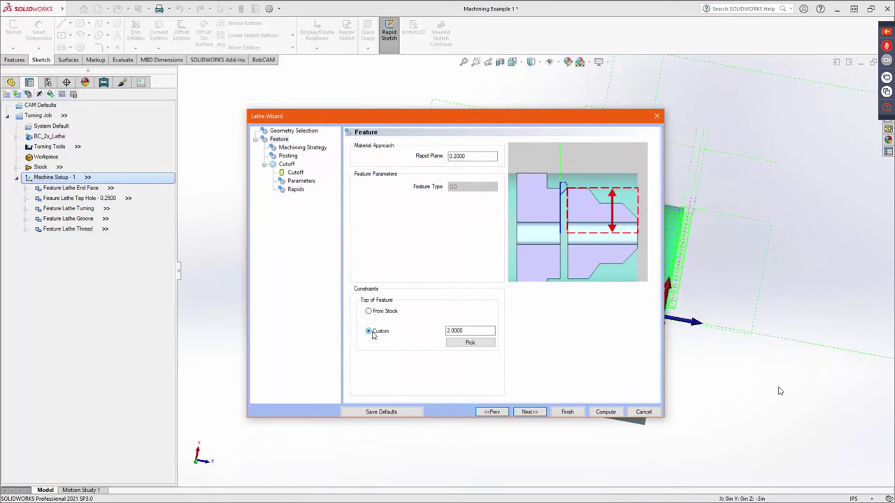
pyautogui.click(469, 342)
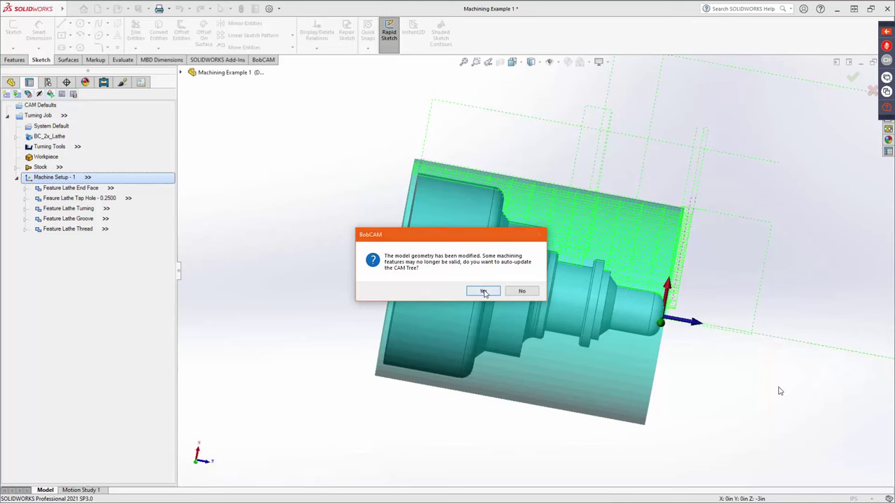
# - Accept auto-updating the CAM tree and pick the sketch point as the top reference
pyautogui.click(483, 291)
pyautogui.click(420, 185)
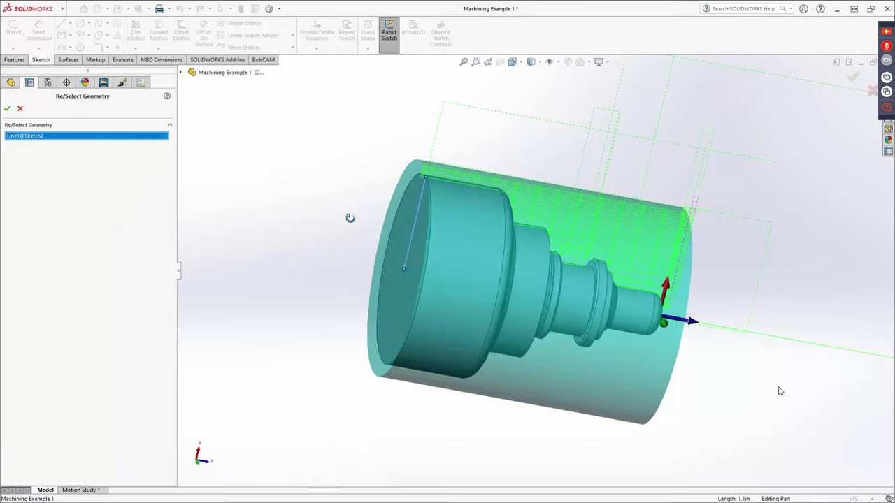
pyautogui.click(435, 181)
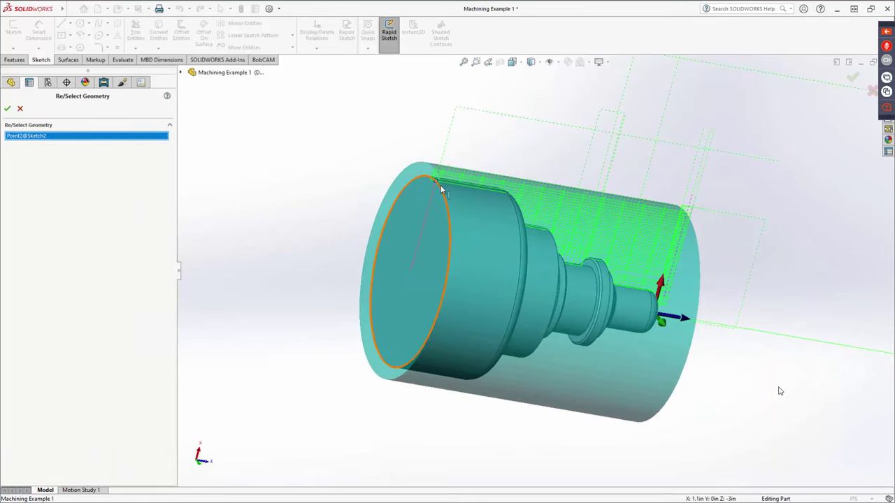
pyautogui.rightClick(343, 141)
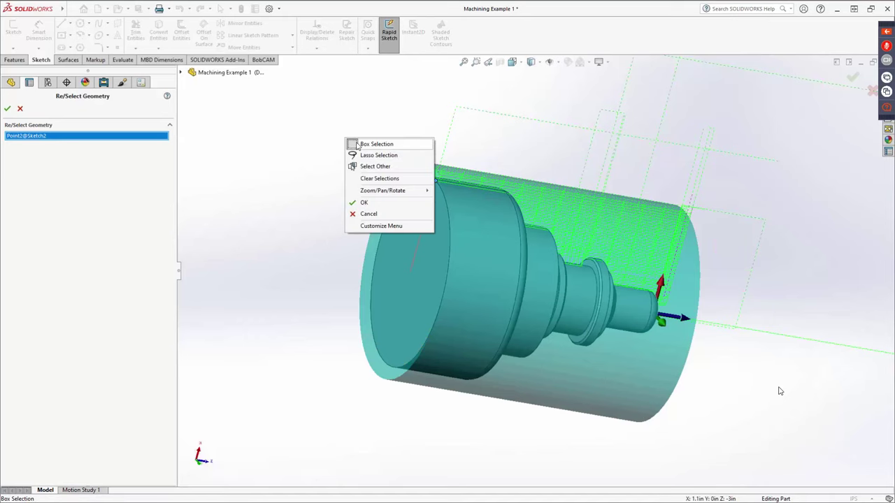
pyautogui.click(361, 207)
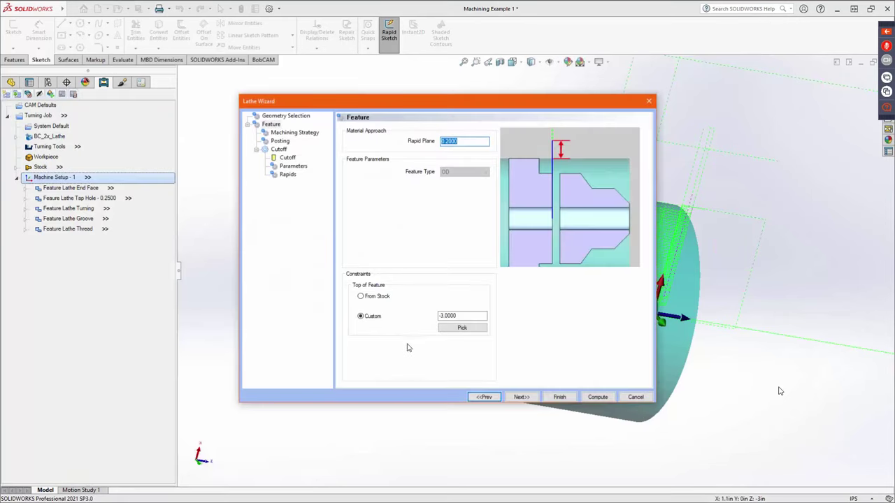
# - Re-pick the large end face's circular edge so custom Top of Feature reads 1.1000
pyautogui.doubleClick(448, 316)
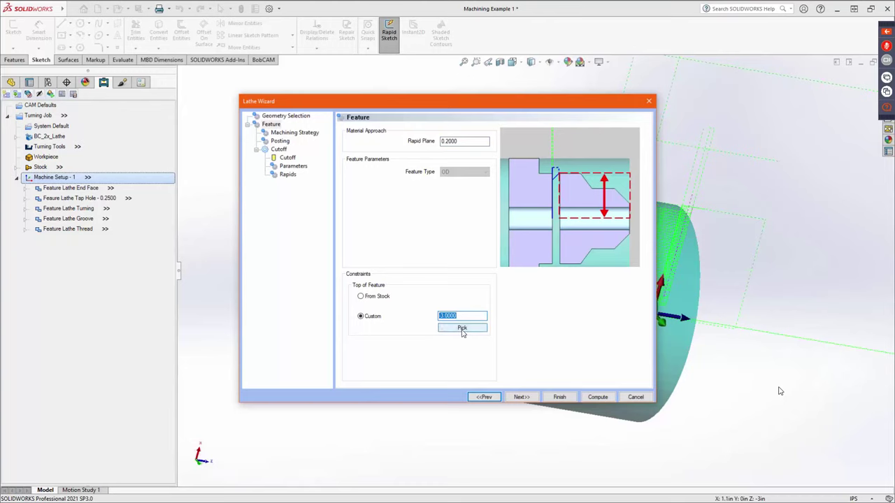
pyautogui.doubleClick(461, 315)
pyautogui.click(462, 327)
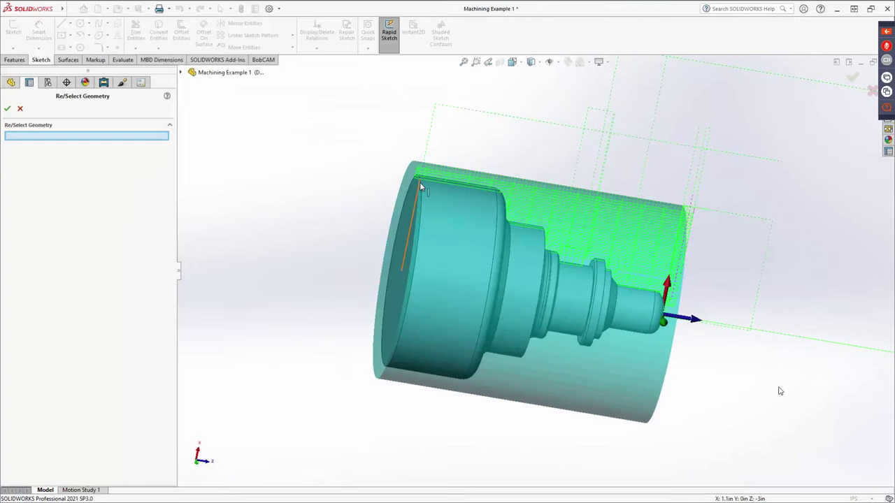
pyautogui.click(422, 190)
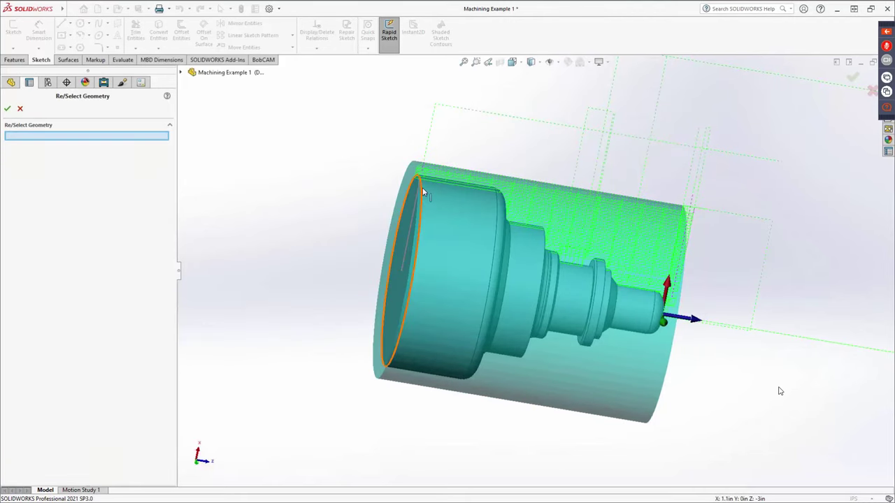
pyautogui.rightClick(296, 180)
pyautogui.click(310, 240)
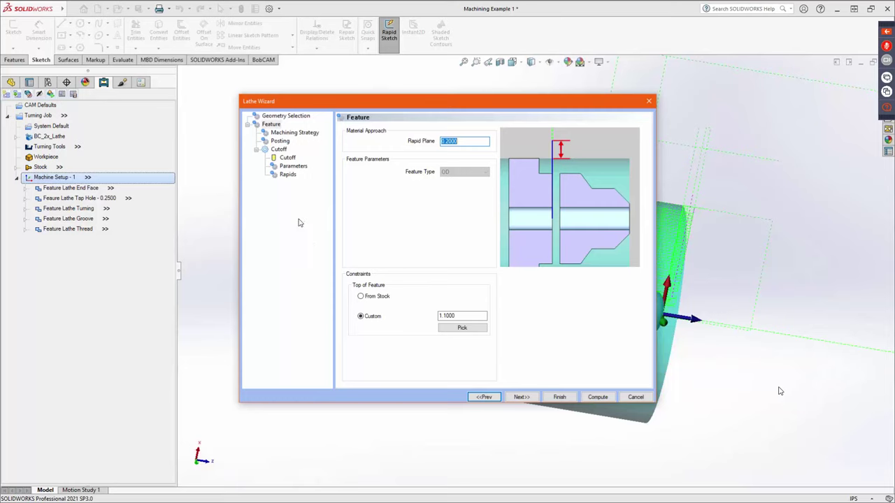
# - Advance the cutoff wizard to Posting and choose Canned Cycles
pyautogui.click(520, 397)
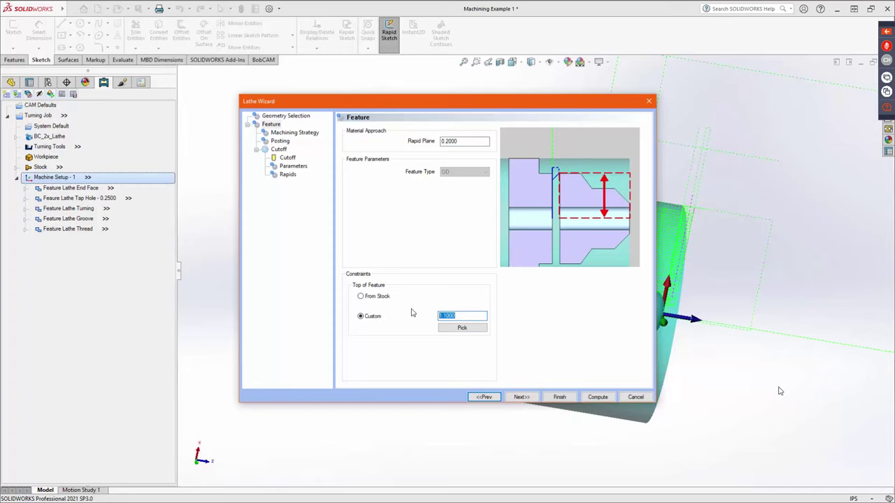
pyautogui.click(521, 397)
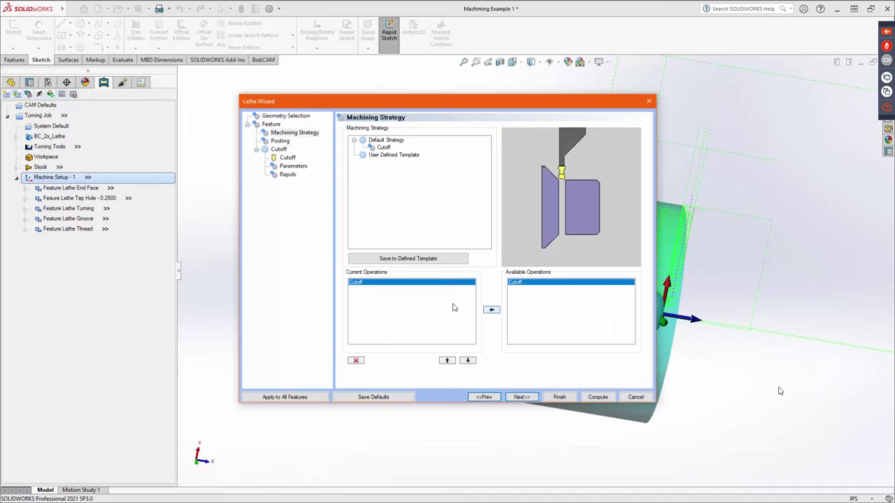
pyautogui.click(521, 397)
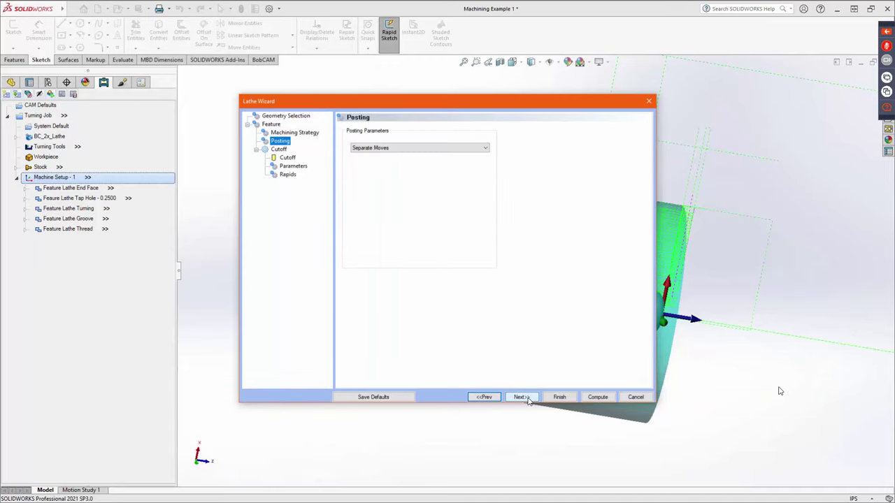
pyautogui.click(461, 148)
pyautogui.click(455, 165)
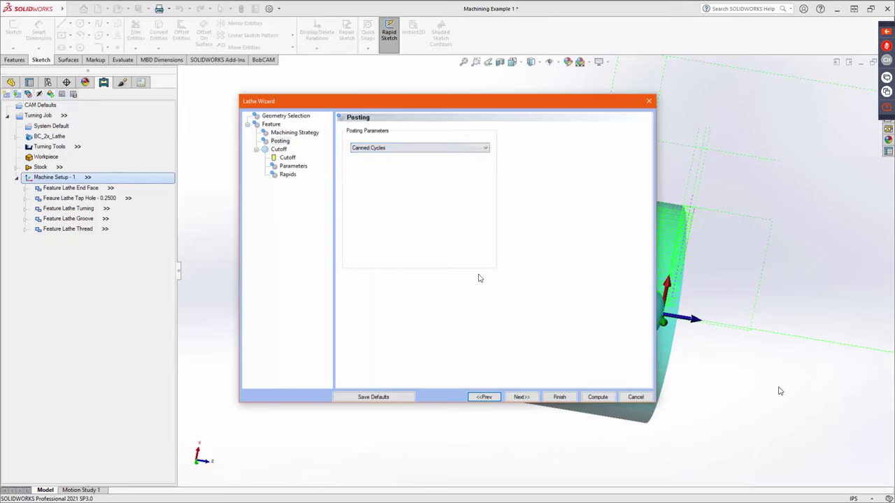
# - Assign tool 3, the 1/8 WIDE - 1/64 RAD - OD GROOVE tool, from the Tool Crib
pyautogui.click(522, 398)
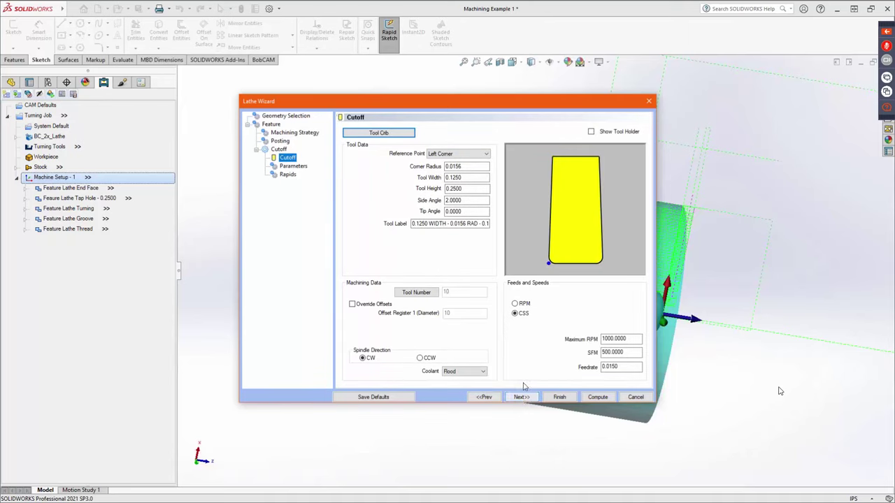
pyautogui.click(371, 133)
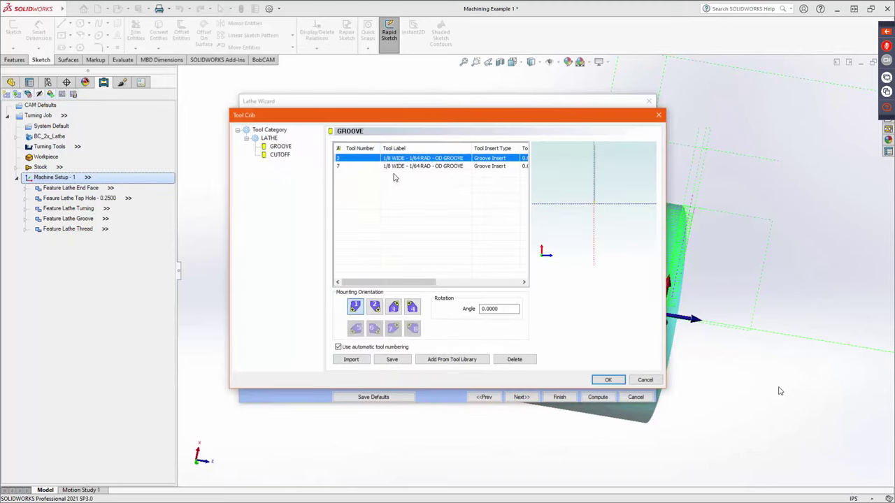
pyautogui.click(397, 166)
pyautogui.click(432, 160)
pyautogui.click(606, 379)
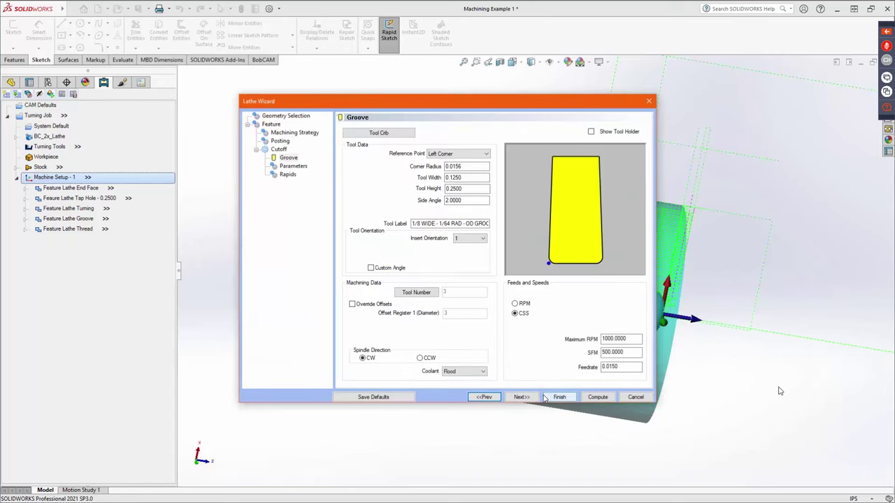
pyautogui.click(522, 397)
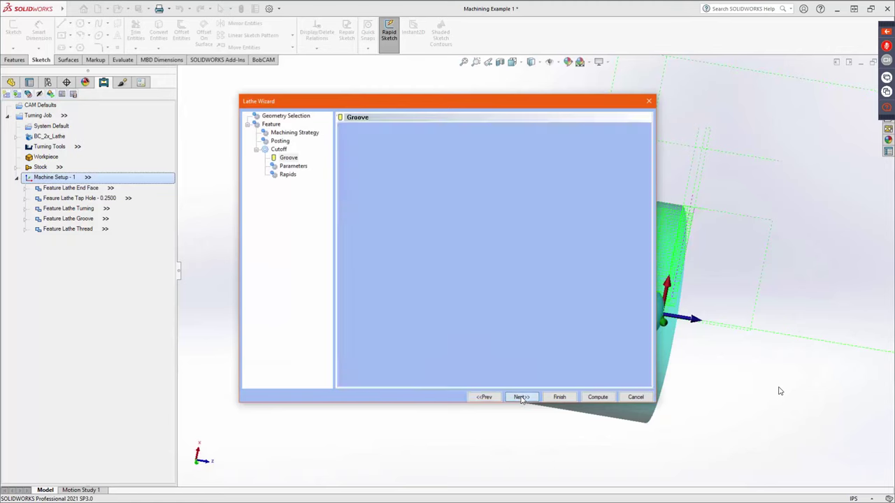
# - Set the cutoff's Cutoff X value to -0.0100
pyautogui.doubleClick(466, 142)
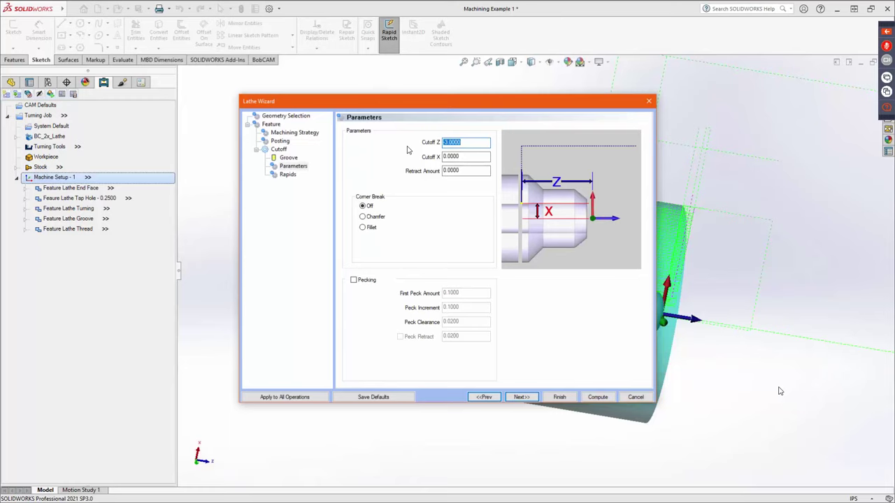
pyautogui.press('Tab')
pyautogui.write('1')
pyautogui.press('Tab')
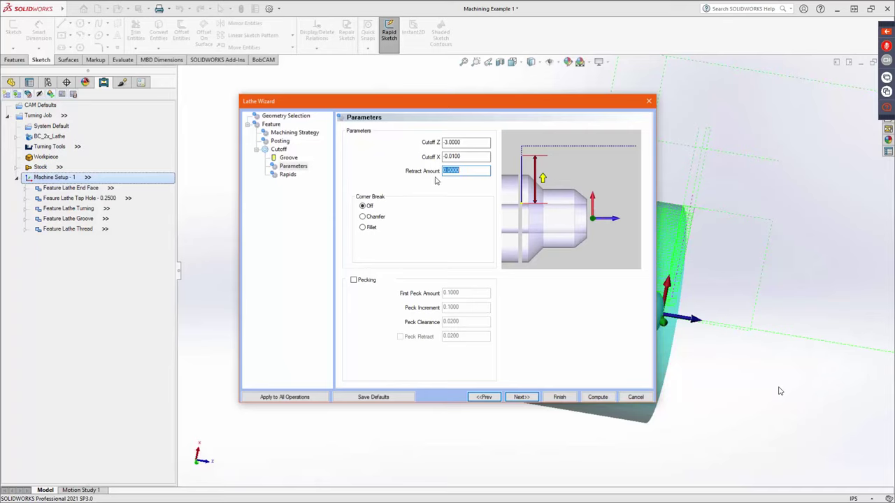
# - Give the cutoff a Fillet corner break with a 0.0250 radius
pyautogui.click(371, 218)
pyautogui.click(369, 227)
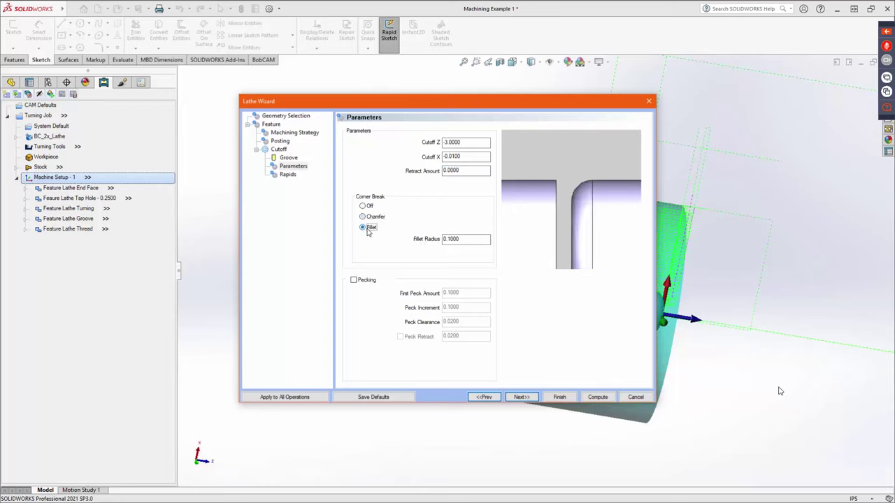
pyautogui.click(371, 217)
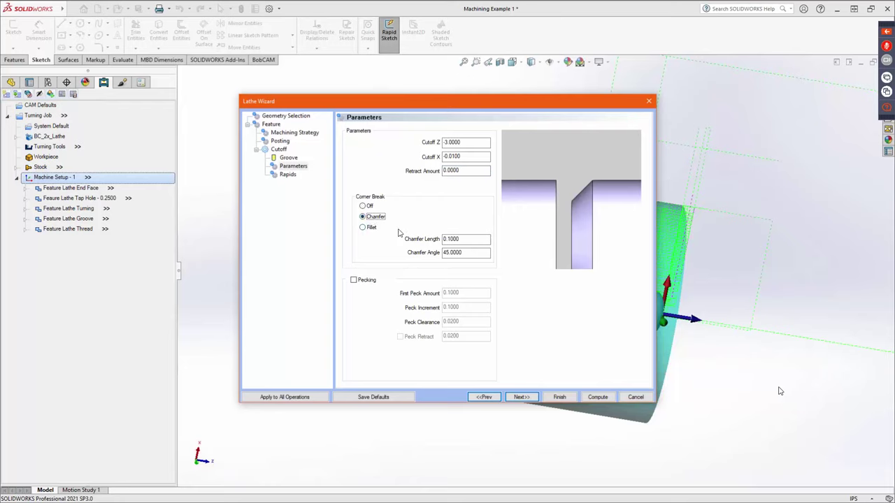
pyautogui.click(369, 228)
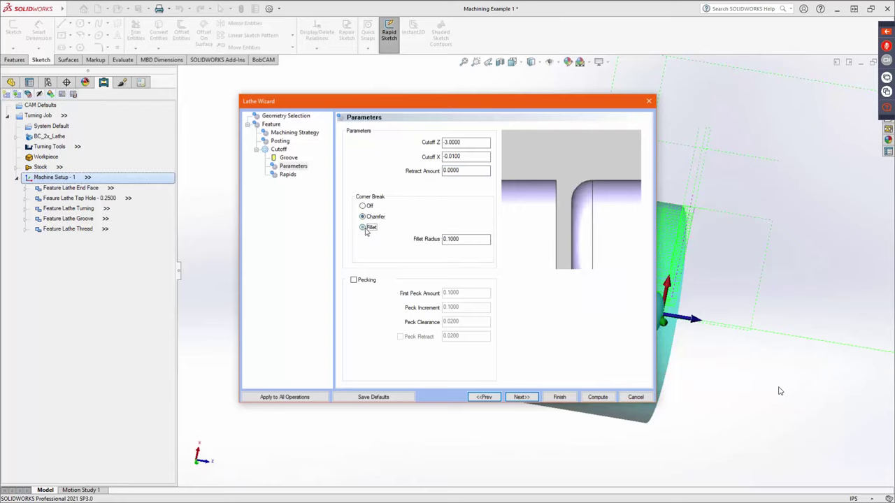
pyautogui.click(469, 239)
pyautogui.doubleClick(469, 241)
pyautogui.write('.02')
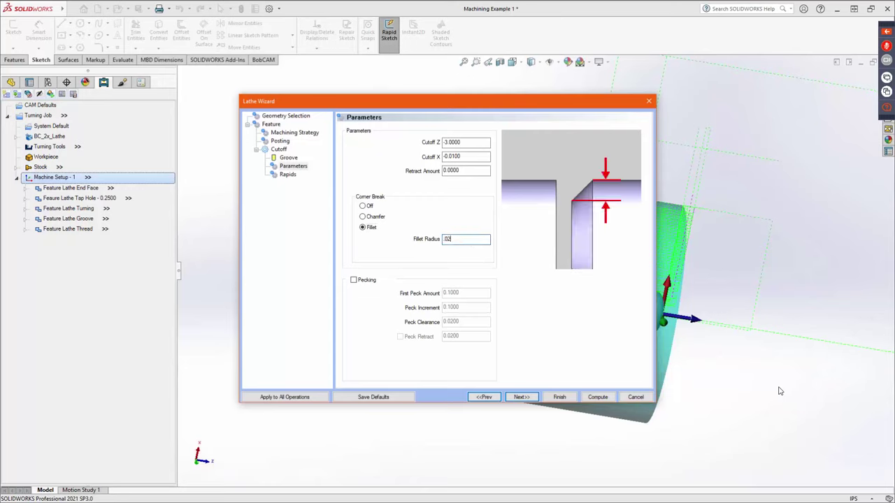
pyautogui.write('5')
pyautogui.press('Tab')
# - Set Home Position Z and X both to 3.0000 on the Rapids page
pyautogui.click(520, 397)
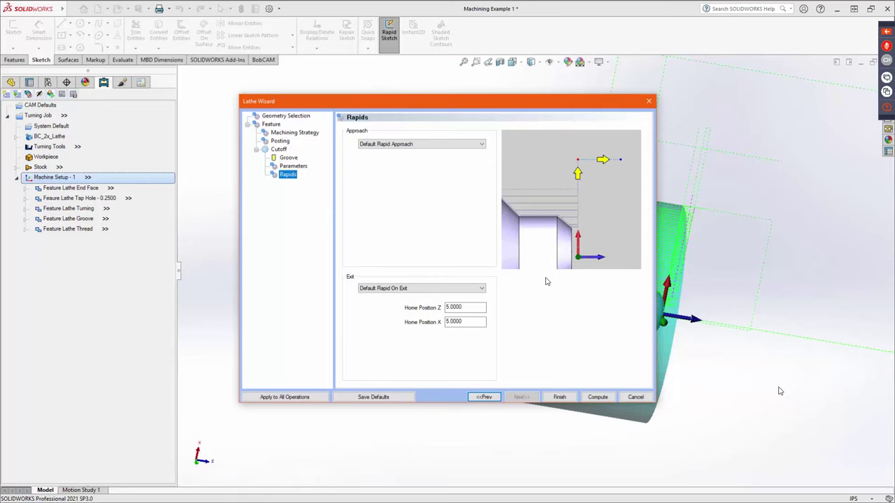
pyautogui.doubleClick(458, 308)
pyautogui.write('3.0000')
pyautogui.press('Tab')
pyautogui.write('3.0000')
pyautogui.click(594, 398)
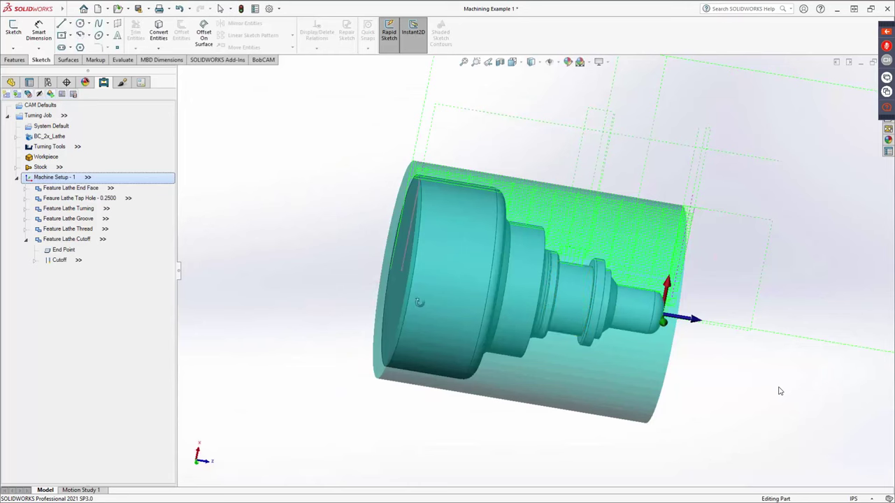
pyautogui.scroll(-5, 519, 243)
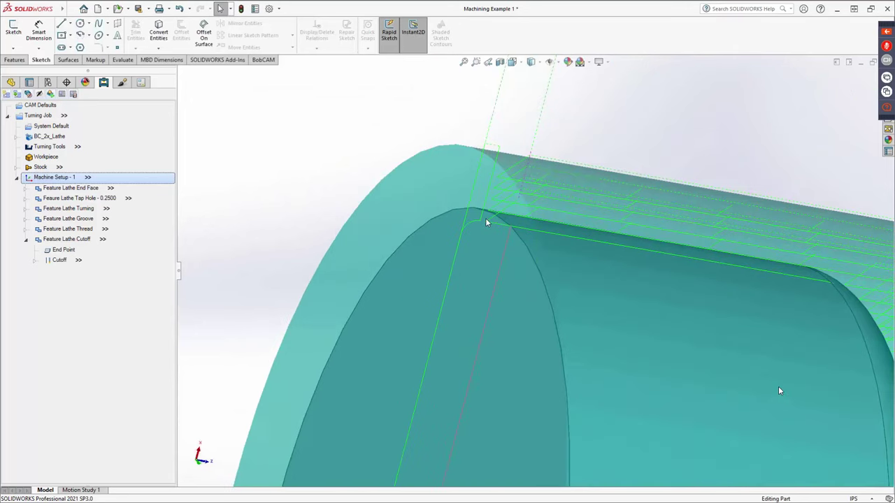
pyautogui.rightClick(50, 260)
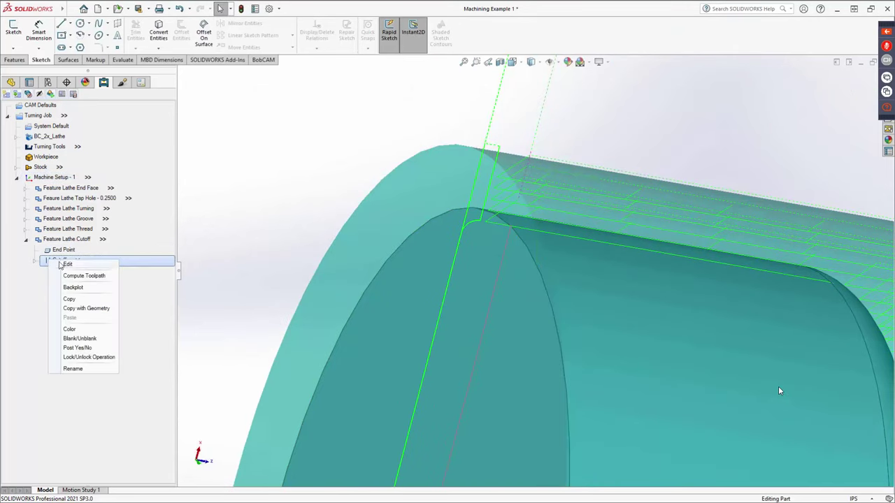
pyautogui.click(73, 288)
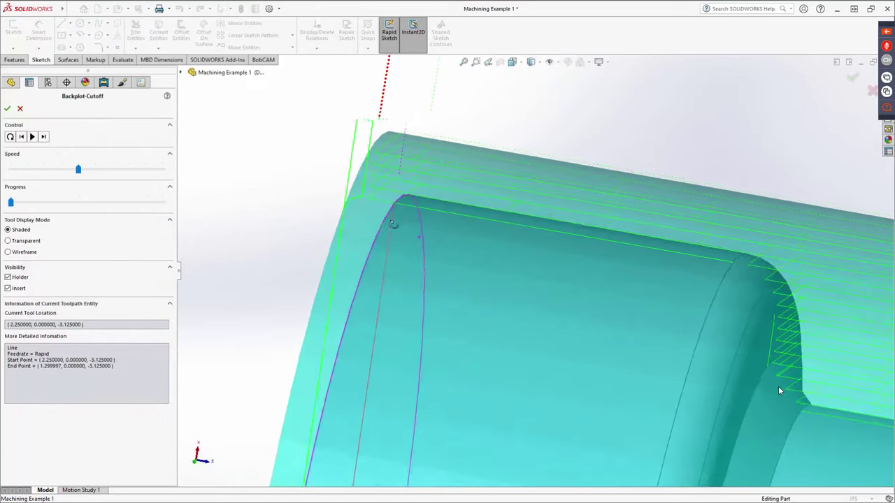
pyautogui.click(43, 136)
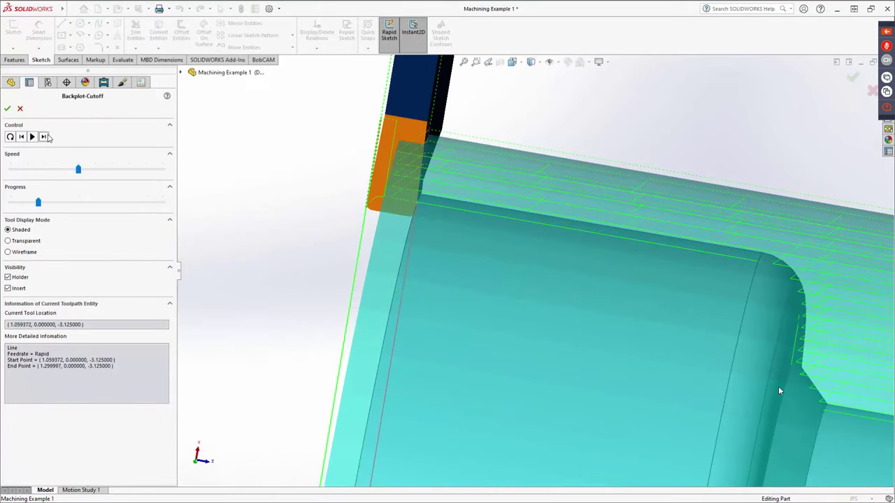
pyautogui.moveTo(517, 285); pyautogui.dragTo(529, 261, button='middle')
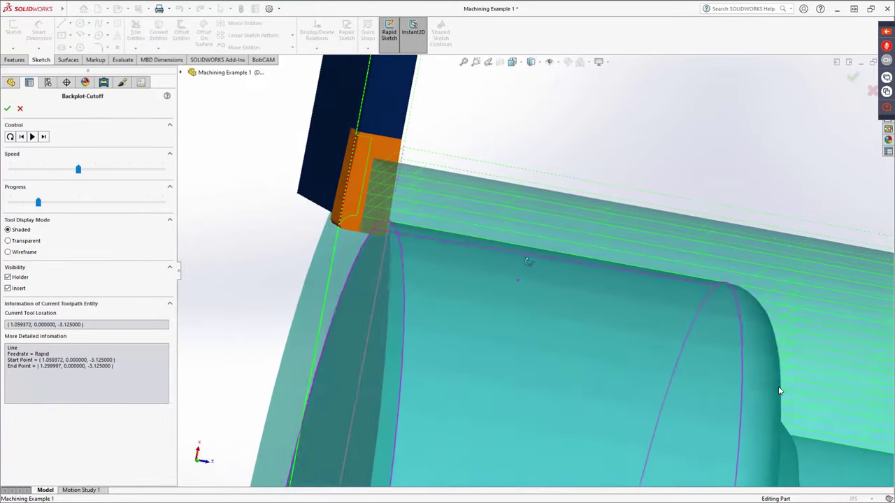
pyautogui.click(43, 137)
pyautogui.click(45, 137)
pyautogui.click(44, 137)
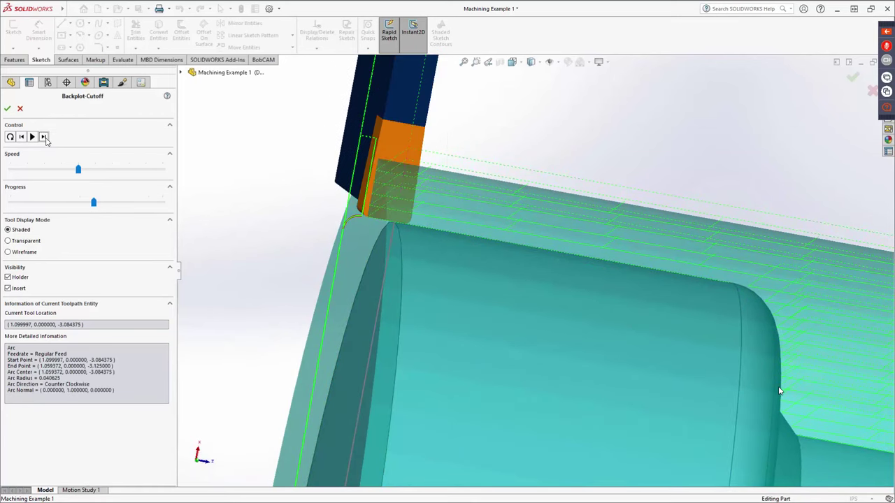
pyautogui.click(44, 137)
pyautogui.click(44, 137)
pyautogui.moveTo(189, 159); pyautogui.dragTo(411, 346, button='middle')
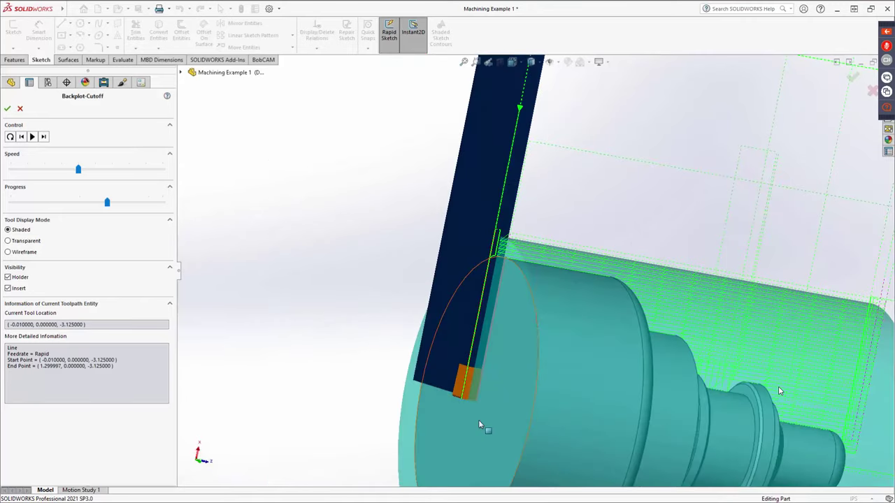
pyautogui.scroll(2, 489, 419)
pyautogui.scroll(-6, 528, 308)
pyautogui.scroll(-5, 538, 293)
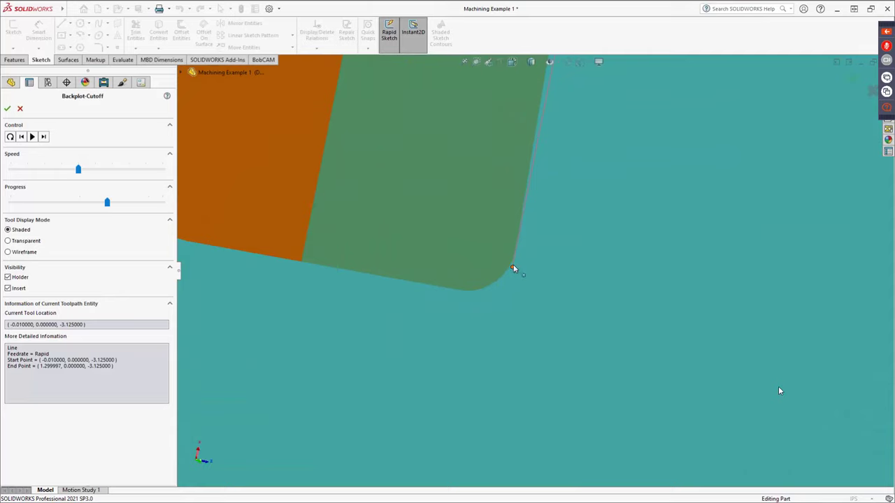
pyautogui.scroll(3, 513, 270)
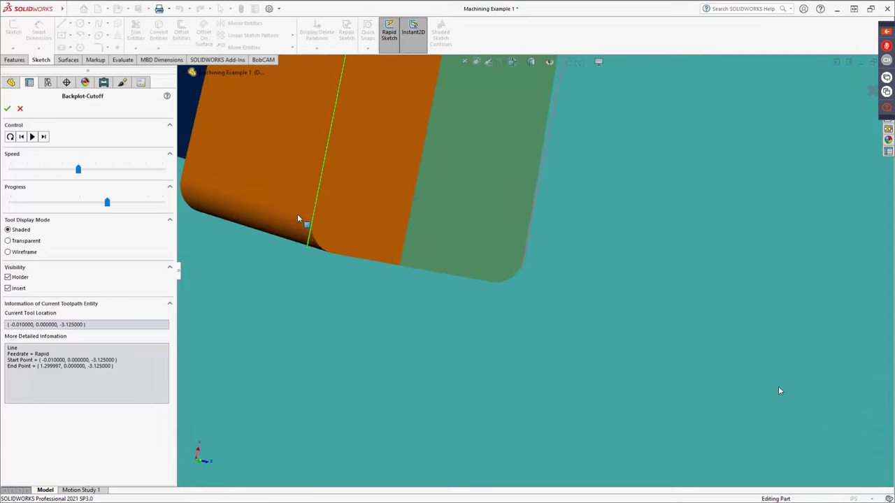
pyautogui.click(19, 109)
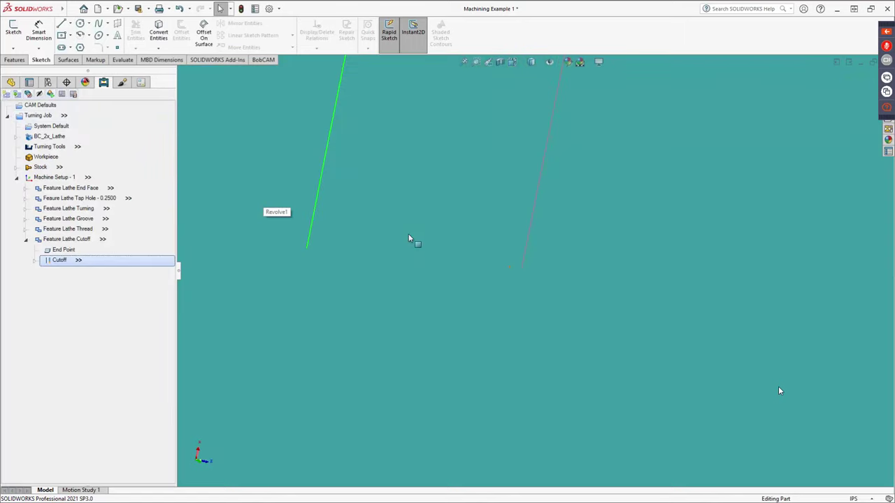
pyautogui.scroll(5, 411, 240)
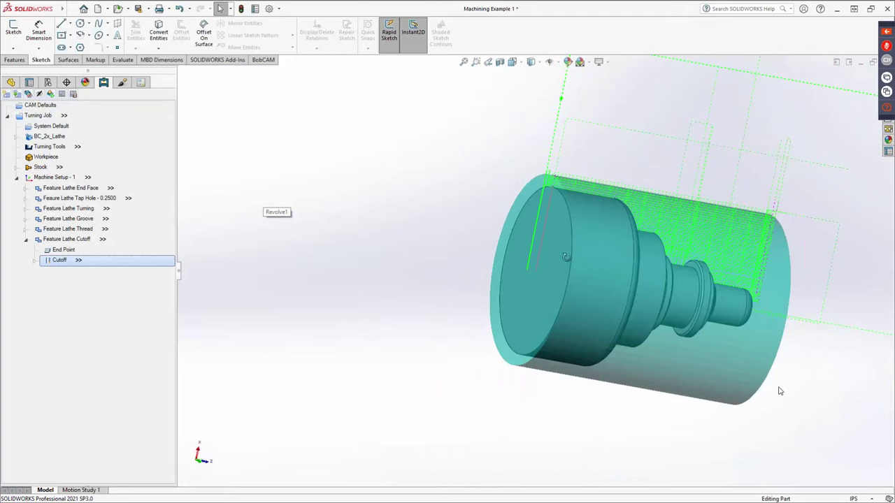
pyautogui.moveTo(279, 209); pyautogui.dragTo(318, 211, button='middle')
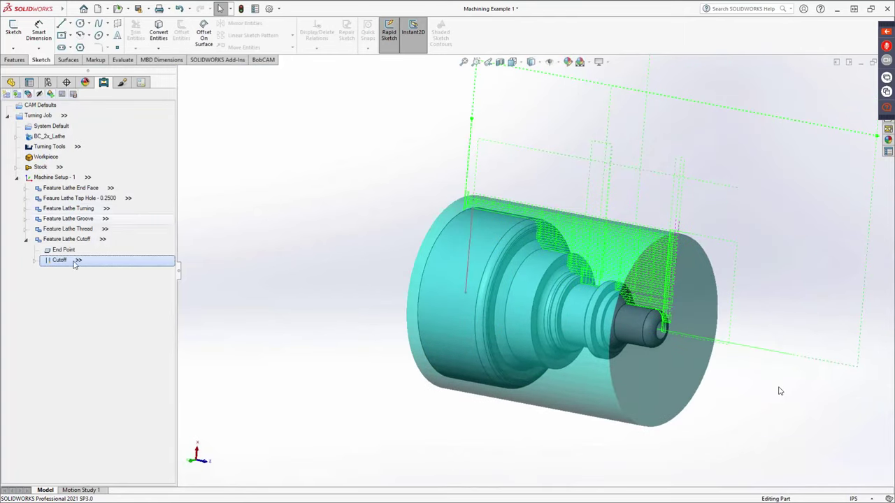
# - Post the Turning Job to preview its G-code, then return to the CAM tree
pyautogui.click(26, 239)
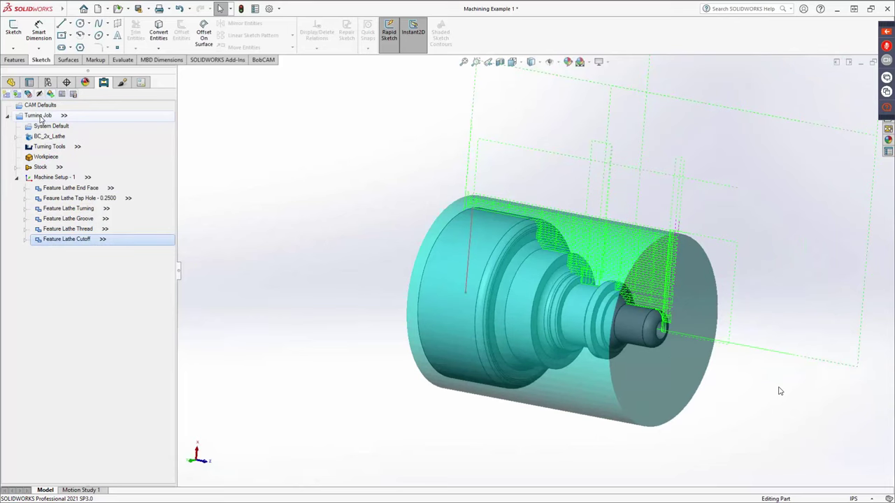
pyautogui.rightClick(40, 120)
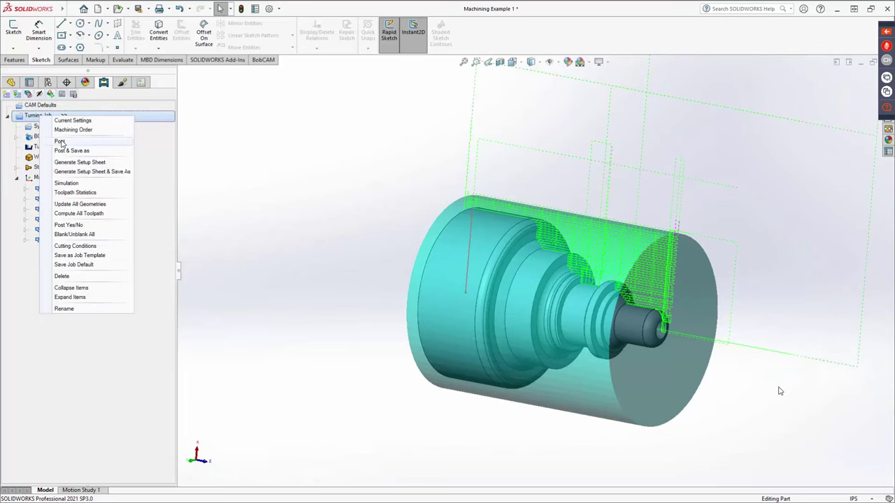
pyautogui.click(60, 141)
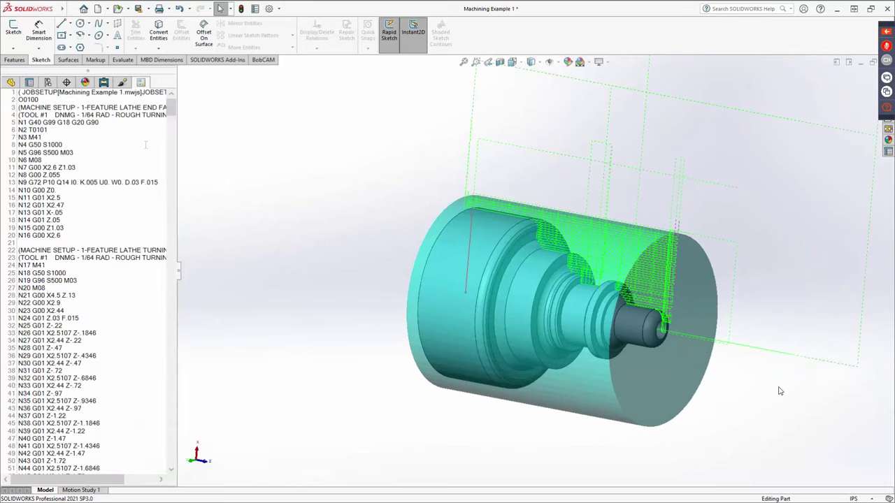
pyautogui.click(104, 82)
# - Set the machining order to Individual Tool Per Machine Setup and confirm the reset
pyautogui.rightClick(46, 117)
pyautogui.click(60, 132)
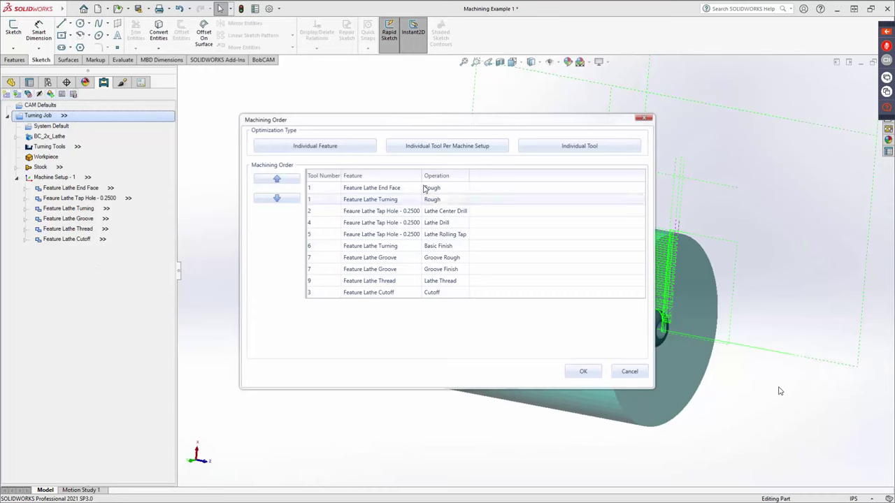
pyautogui.click(472, 147)
pyautogui.click(468, 270)
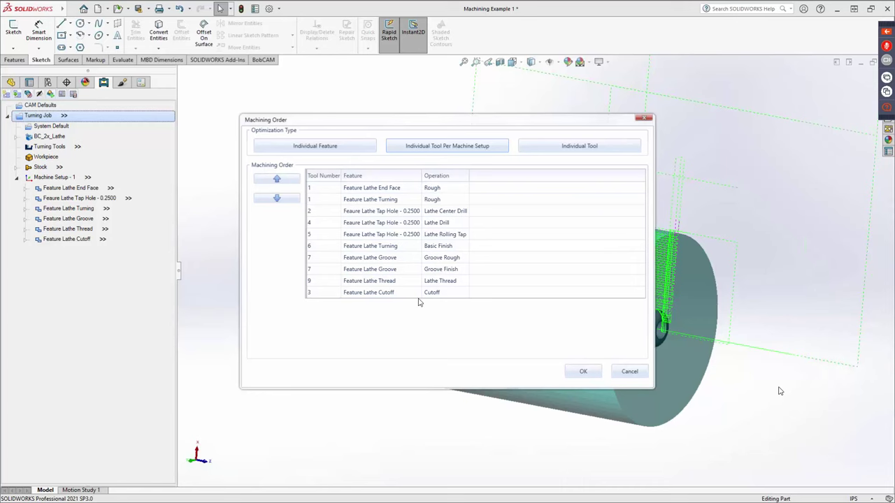
# - Accept the machining order and turn off automatic tool numbering in Verify Tool Assignment
pyautogui.click(594, 373)
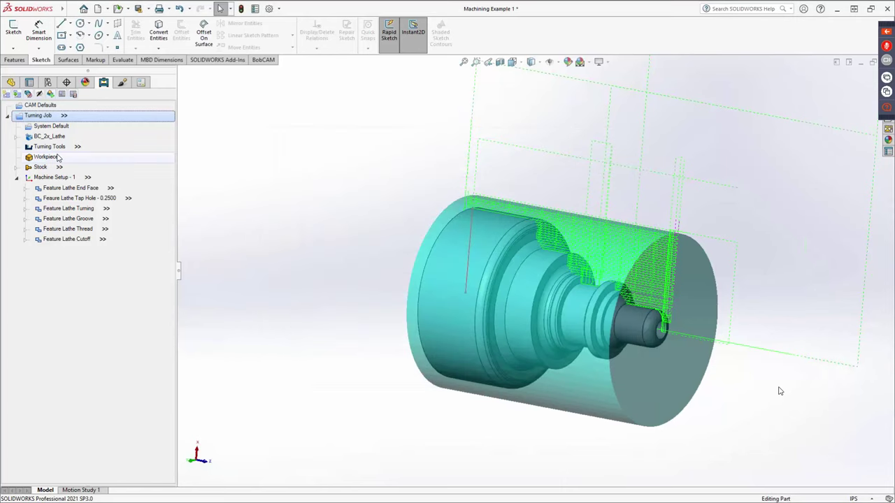
pyautogui.rightClick(55, 147)
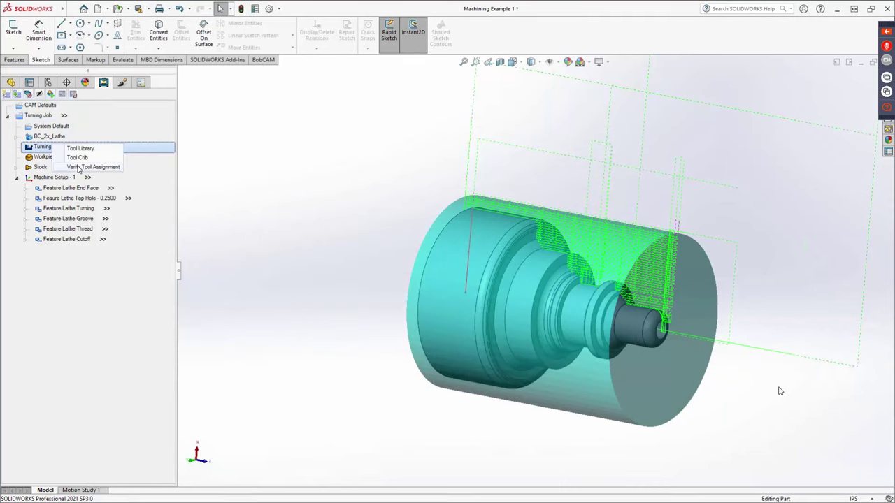
pyautogui.click(90, 167)
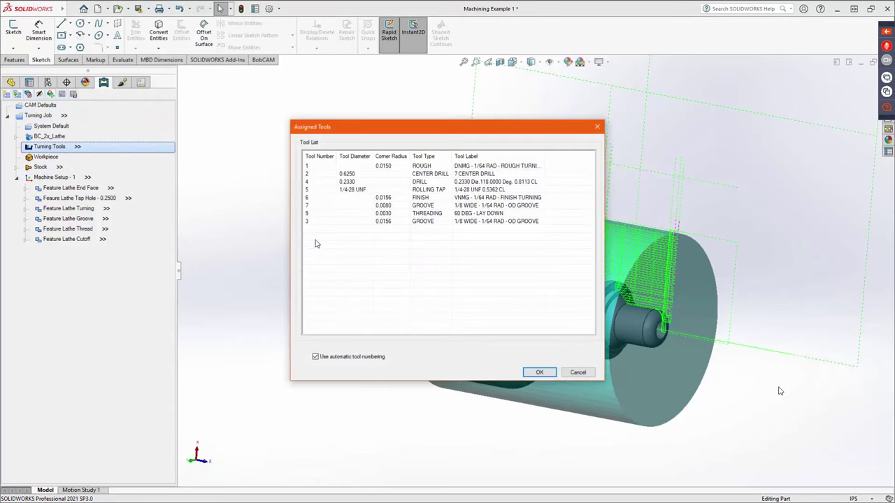
pyautogui.click(315, 357)
pyautogui.click(316, 357)
pyautogui.click(316, 357)
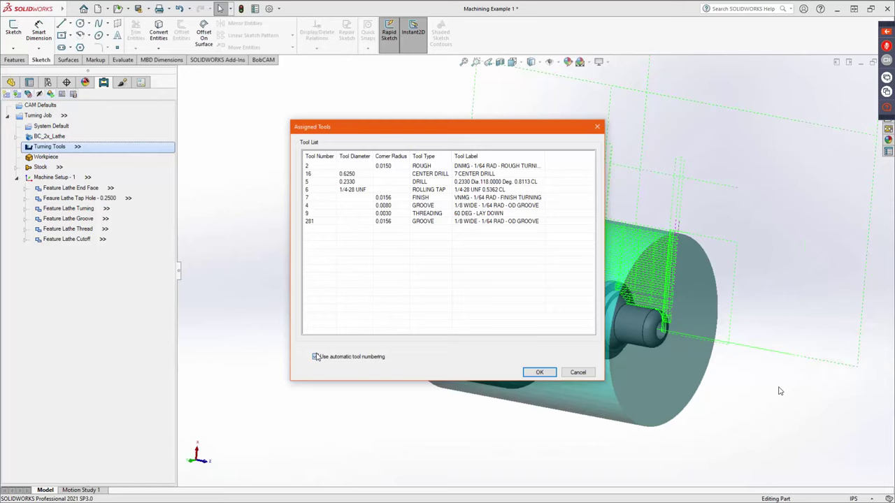
# - Renumber the cutoff groove tool 12, thread 10, groove 3, finish 2 and rough 1
pyautogui.click(312, 221)
pyautogui.write('12')
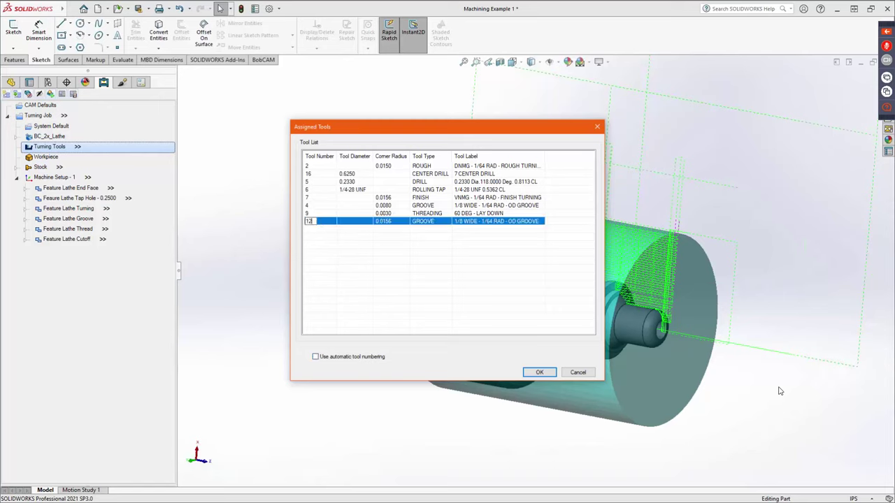
pyautogui.press('Return')
pyautogui.click(313, 213)
pyautogui.write('10')
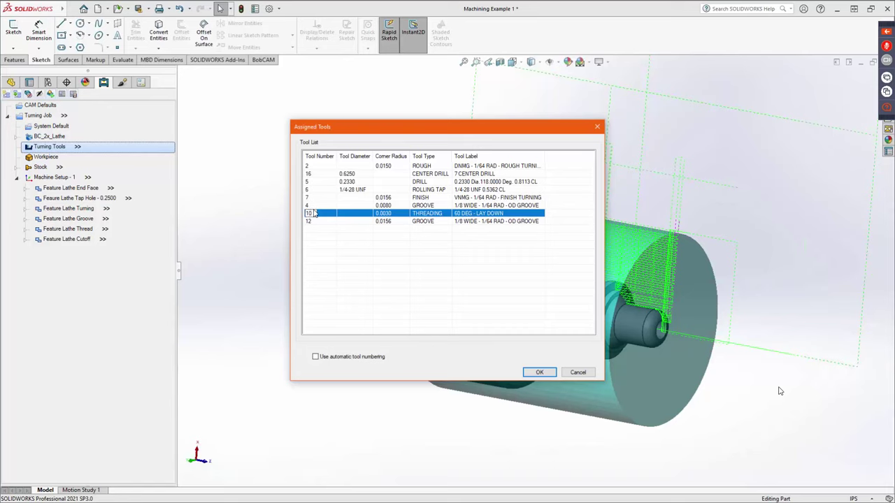
pyautogui.press('Up')
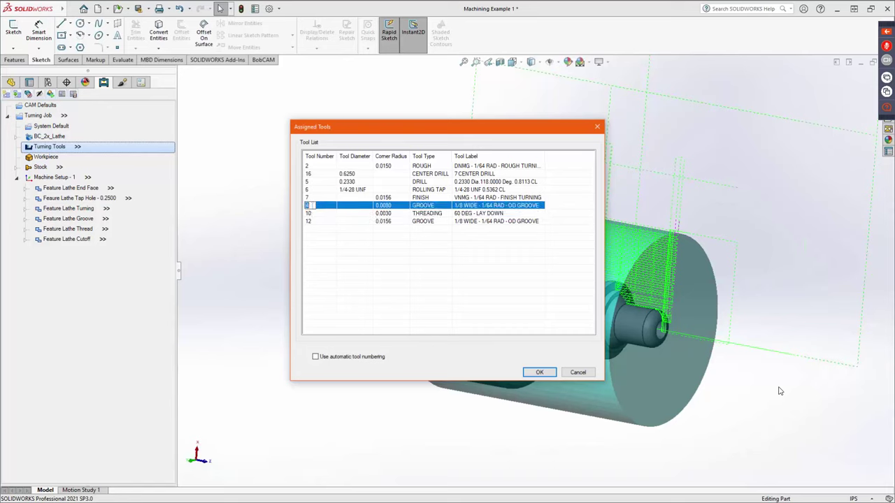
pyautogui.write('3')
pyautogui.click(314, 189)
pyautogui.click(314, 198)
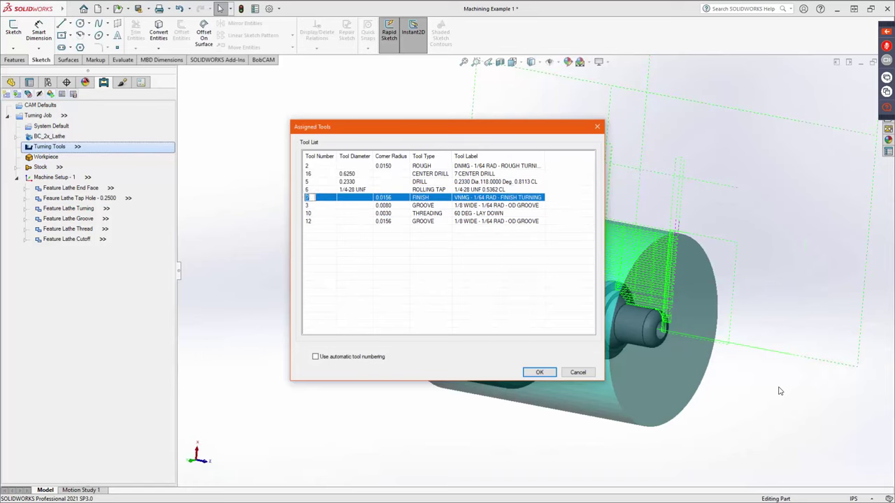
pyautogui.write('2')
pyautogui.click(315, 166)
pyautogui.write('1')
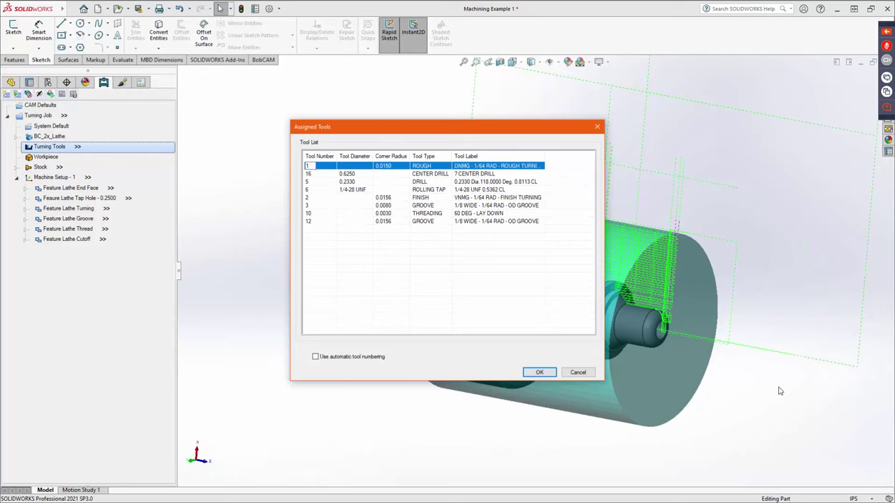
pyautogui.press('Return')
# - Renumber the center drill 11, drill 4 and rolling tap 5, then apply the tool numbers
pyautogui.click(313, 174)
pyautogui.click(311, 174)
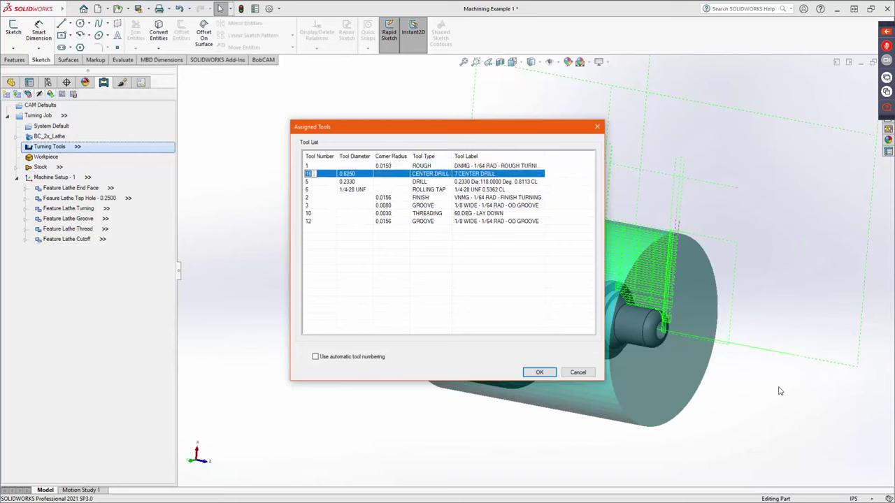
pyautogui.write('11')
pyautogui.press('Return')
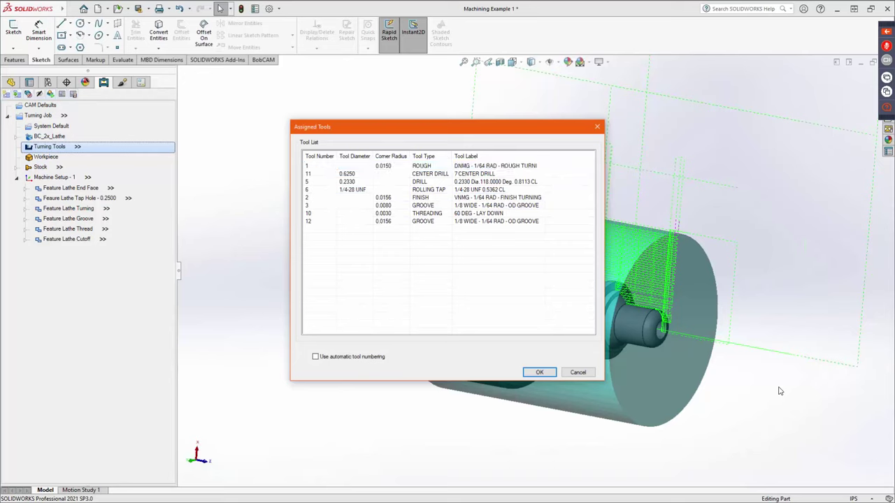
pyautogui.click(313, 182)
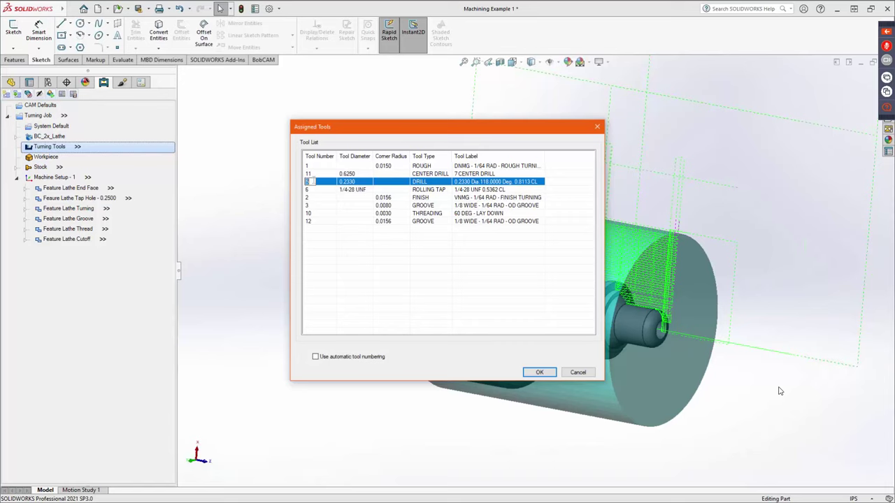
pyautogui.press('Return')
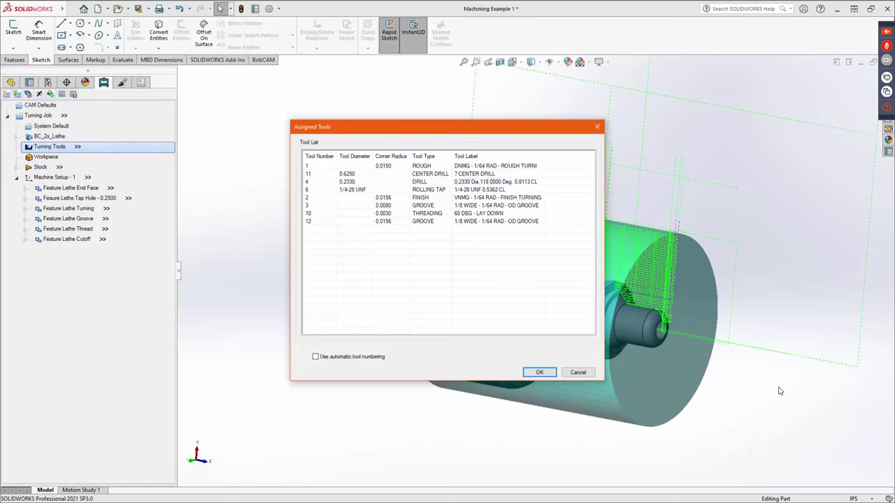
pyautogui.doubleClick(315, 191)
pyautogui.write('5')
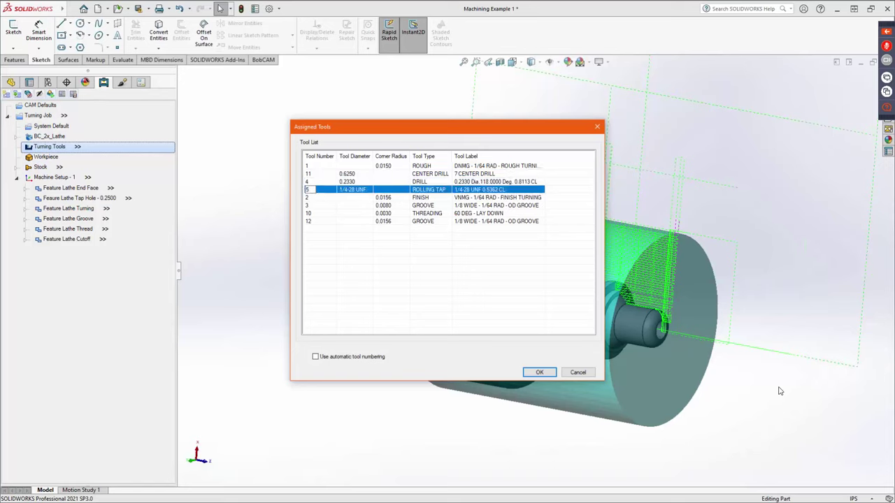
pyautogui.press('Return')
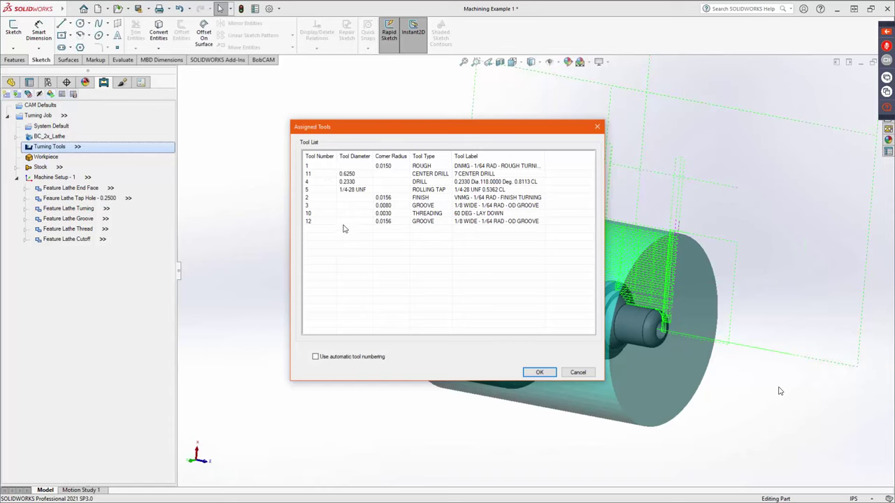
pyautogui.click(539, 372)
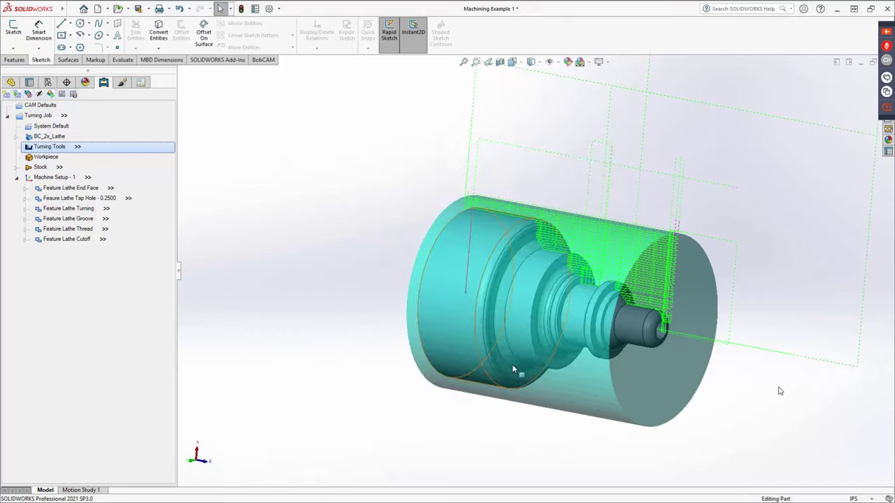
# - Post the Turning Job to regenerate NC program O0100, starting with Tool #1 DNMG roughing
pyautogui.rightClick(60, 116)
pyautogui.click(72, 141)
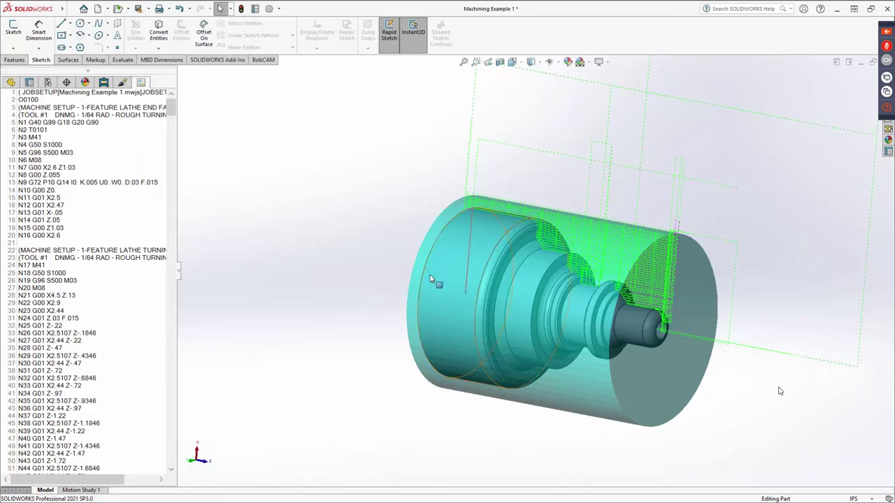
pyautogui.moveTo(643, 192); pyautogui.dragTo(645, 192, button='right')
pyautogui.moveTo(501, 195); pyautogui.dragTo(521, 210, button='middle')
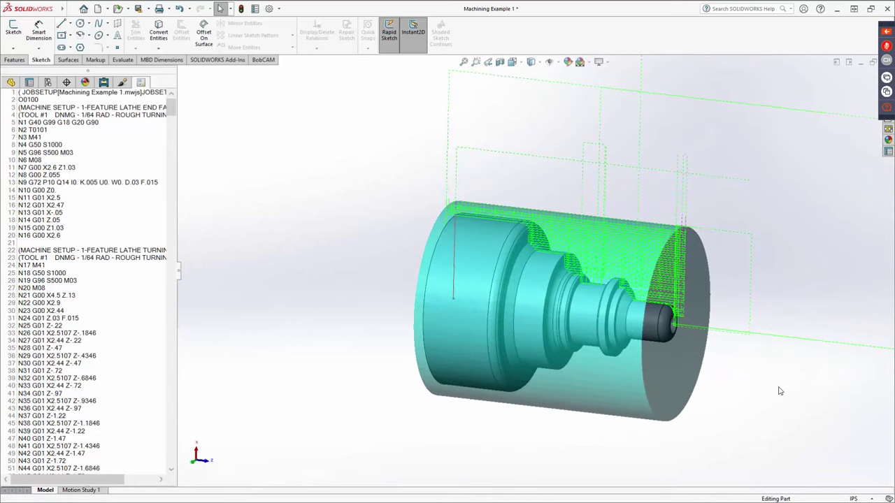
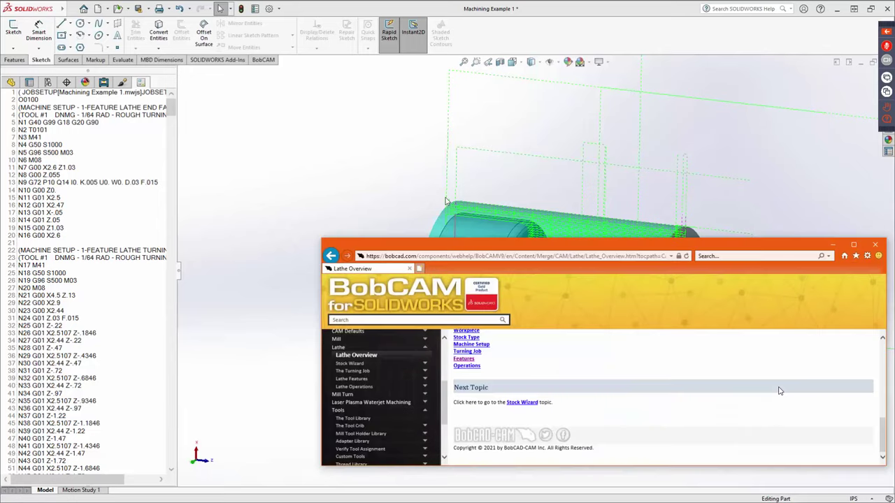
# - Expand Custom Tools in the help navigation pane to show its lathe tool subtopics
pyautogui.keyDown('ctrl'); pyautogui.scroll(3, 153, 360); pyautogui.keyUp('ctrl')
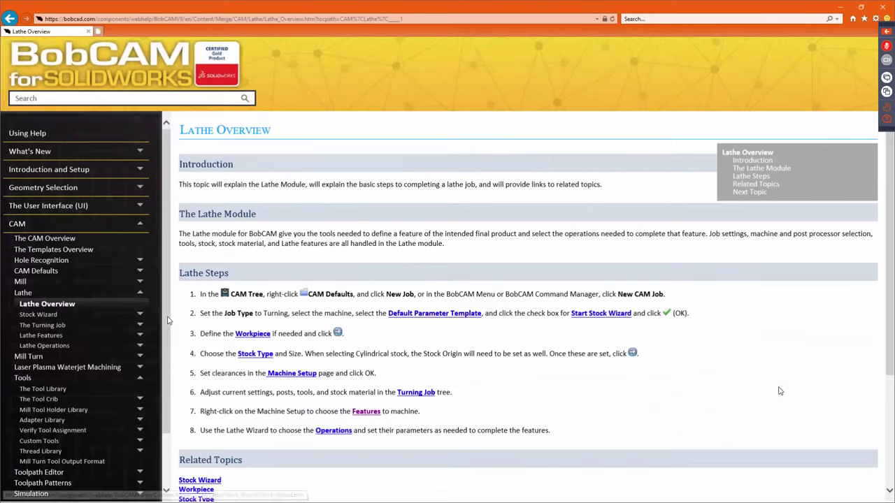
pyautogui.scroll(-1, 104, 348)
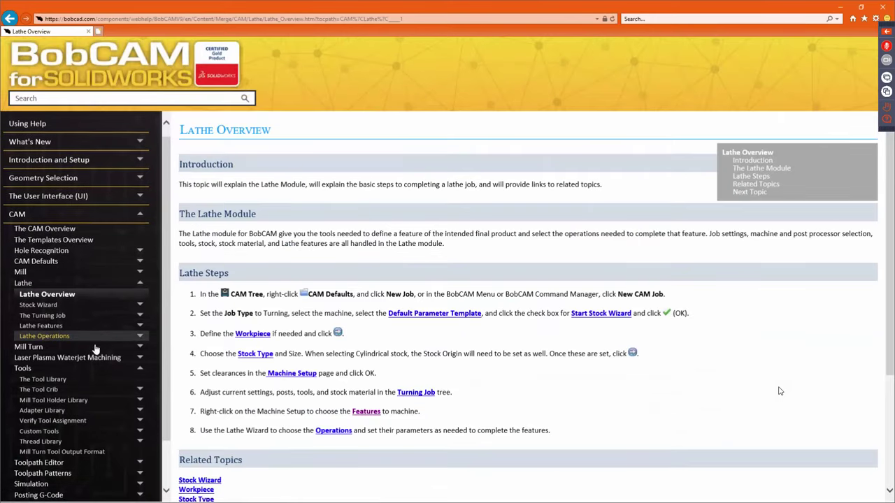
pyautogui.click(72, 433)
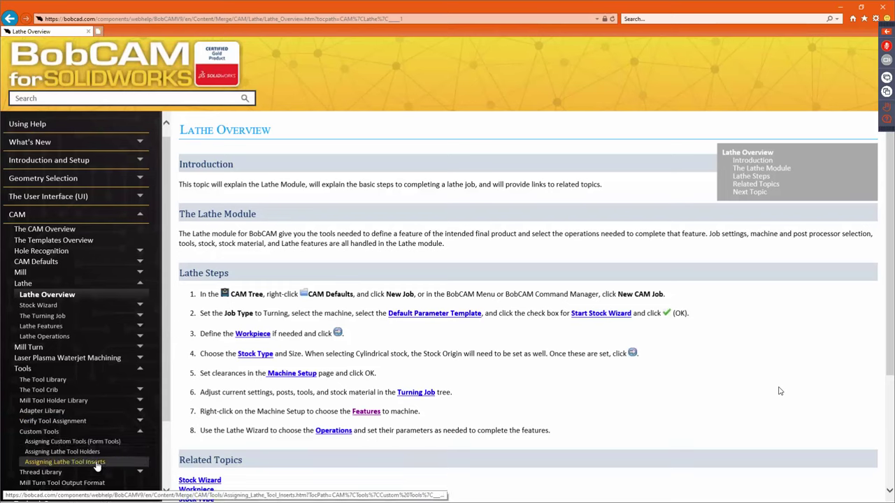
# - Open the Assigning Lathe Tool Holders help page and read its 12-step custom holder procedure
pyautogui.click(93, 455)
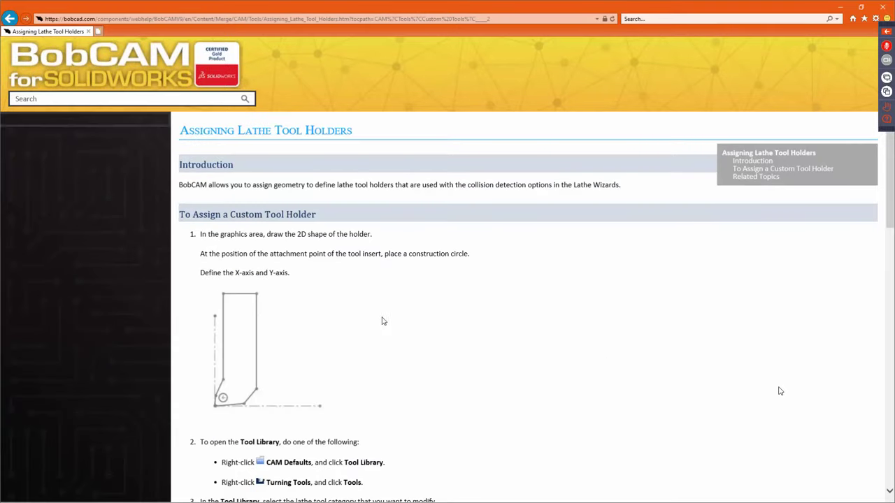
pyautogui.scroll(-1, 363, 335)
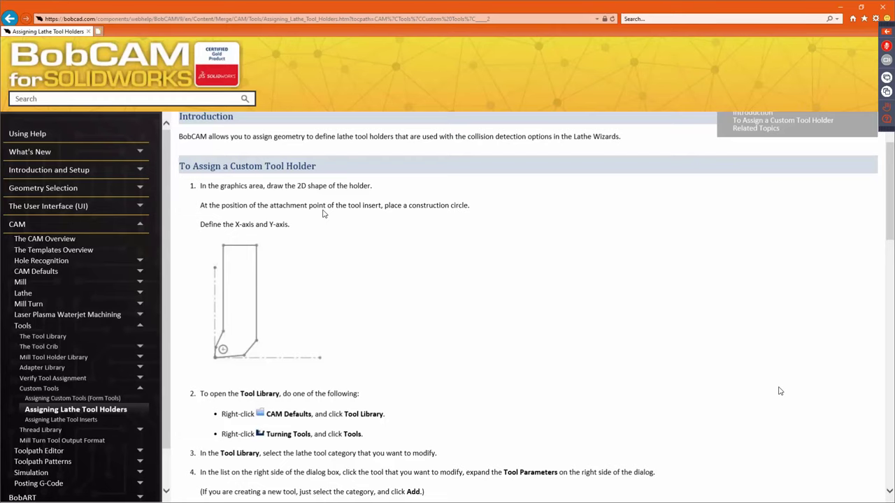
pyautogui.scroll(-5, 374, 288)
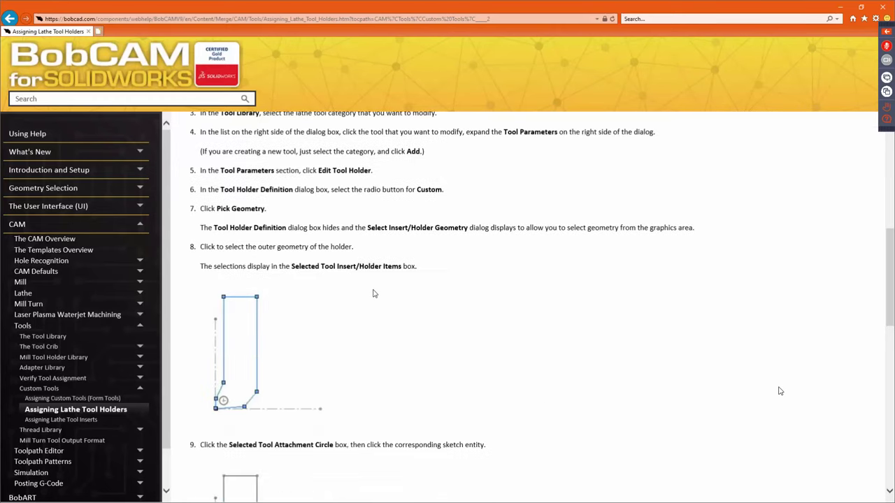
pyautogui.scroll(-9, 375, 293)
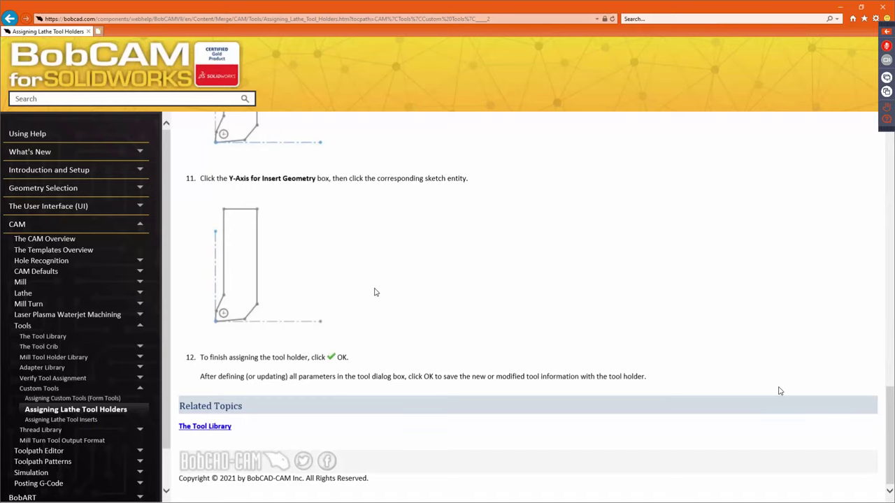
pyautogui.scroll(15, 376, 291)
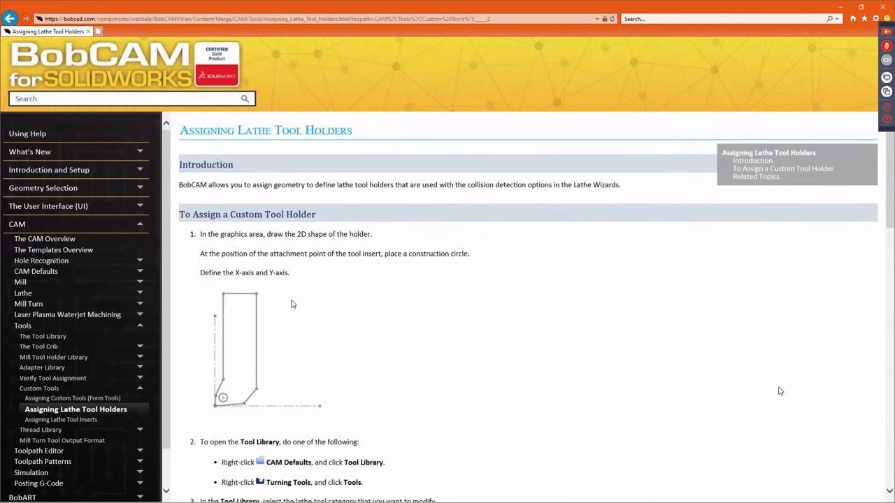
# - Read the Assigning Lathe Tool Inserts page through saving the insert, then collapse Custom Tools
pyautogui.click(90, 420)
pyautogui.scroll(-1, 362, 314)
pyautogui.scroll(-1, 362, 313)
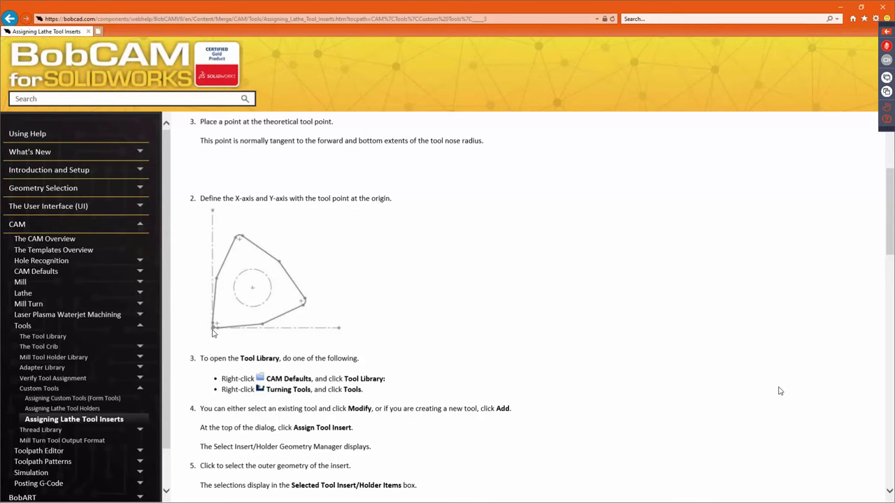
pyautogui.scroll(1, 213, 334)
pyautogui.scroll(-1, 260, 338)
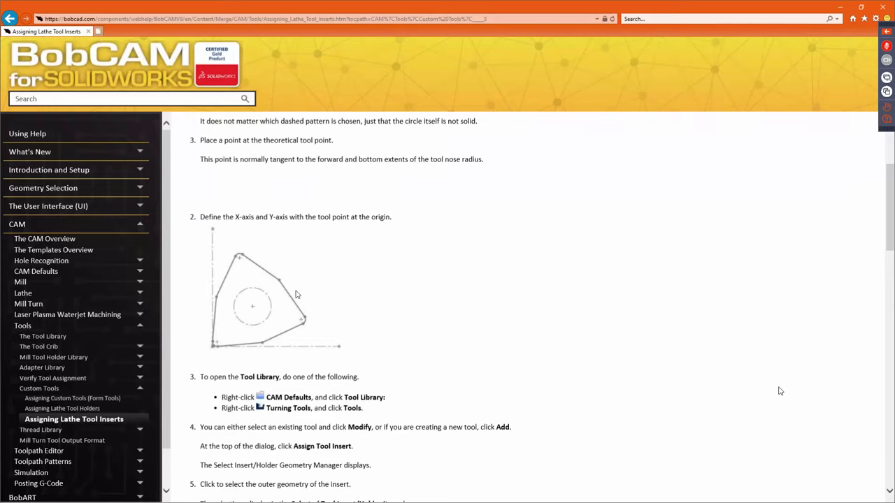
pyautogui.scroll(-4, 413, 294)
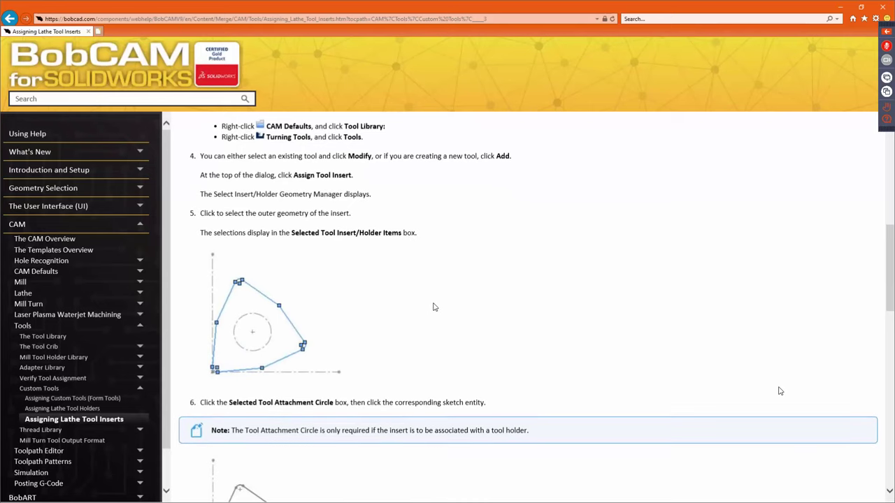
pyautogui.scroll(-5, 433, 308)
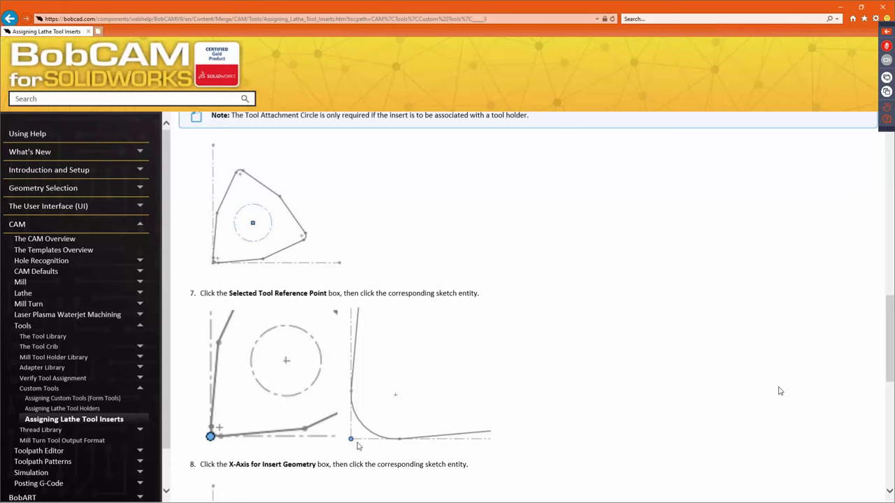
pyautogui.scroll(-5, 526, 355)
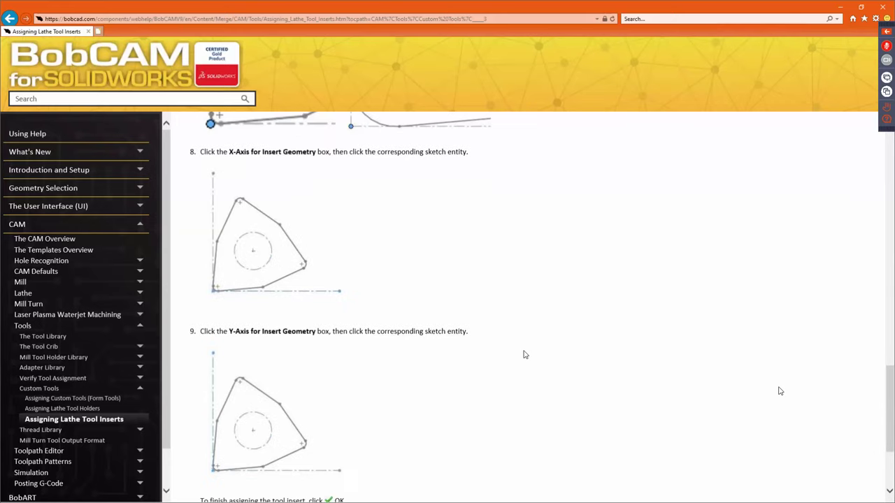
pyautogui.scroll(-2, 526, 355)
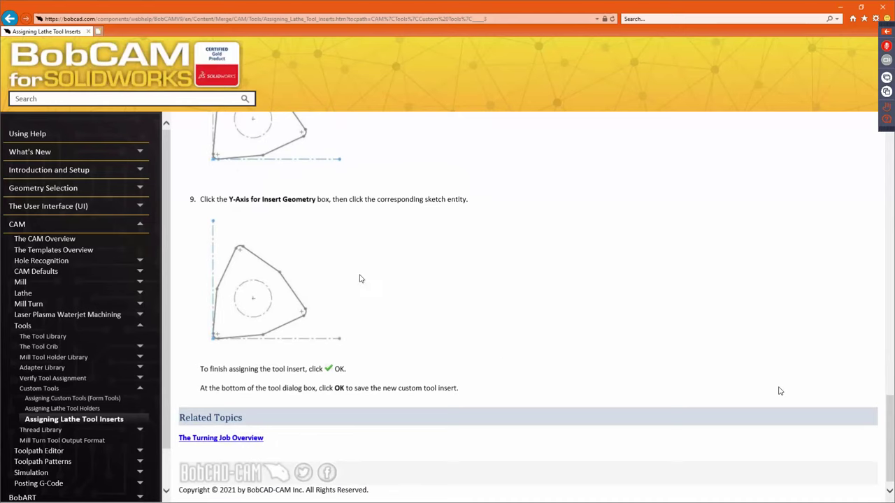
pyautogui.click(140, 390)
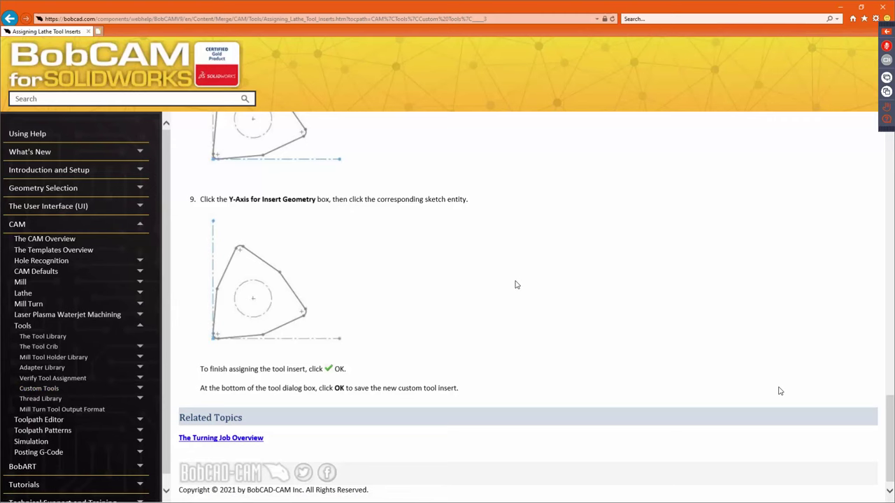
# - Close the help window and close Machining Example 1 with Don't Save
pyautogui.click(833, 7)
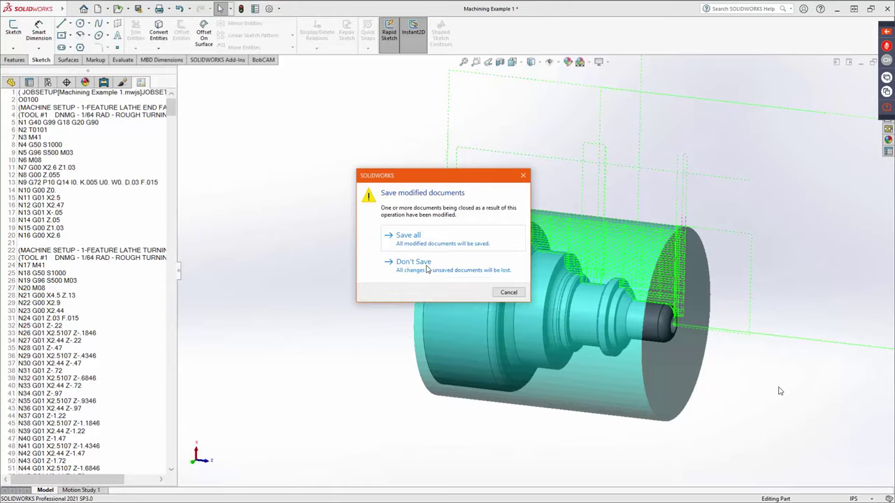
pyautogui.click(429, 267)
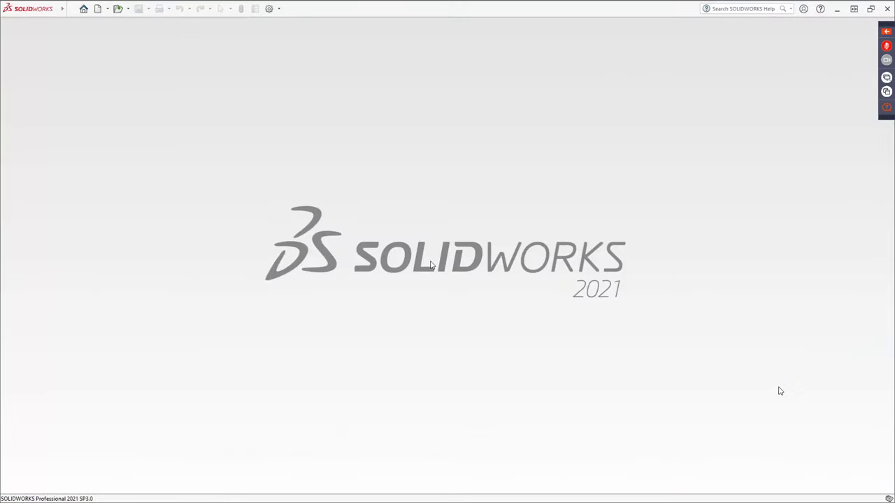